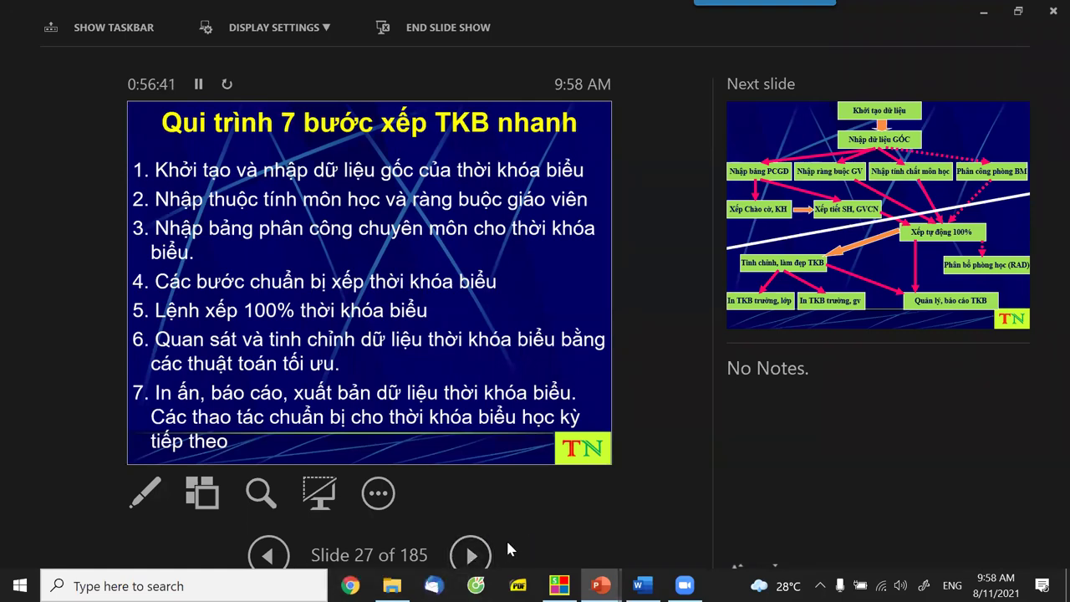
Advance the slideshow to slide 30 of 185, 'Khởi tạo dữ liệu TKB'.
click(471, 555)
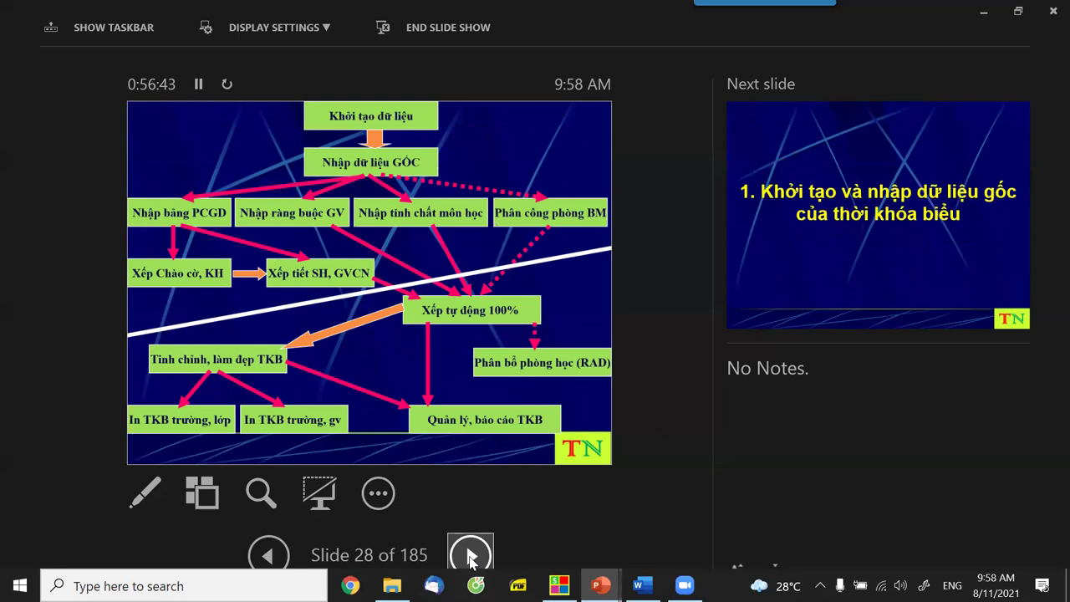
click(470, 555)
click(471, 555)
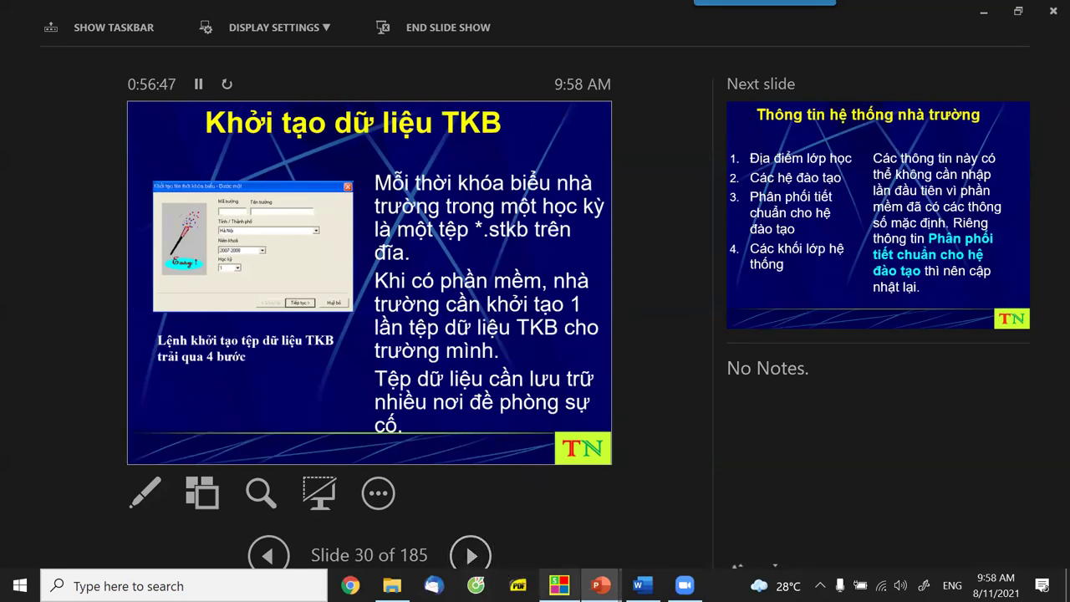
Switch to School Timetable System and start a new file via Hệ thống > Tạo mới.
mouse_move(559, 585)
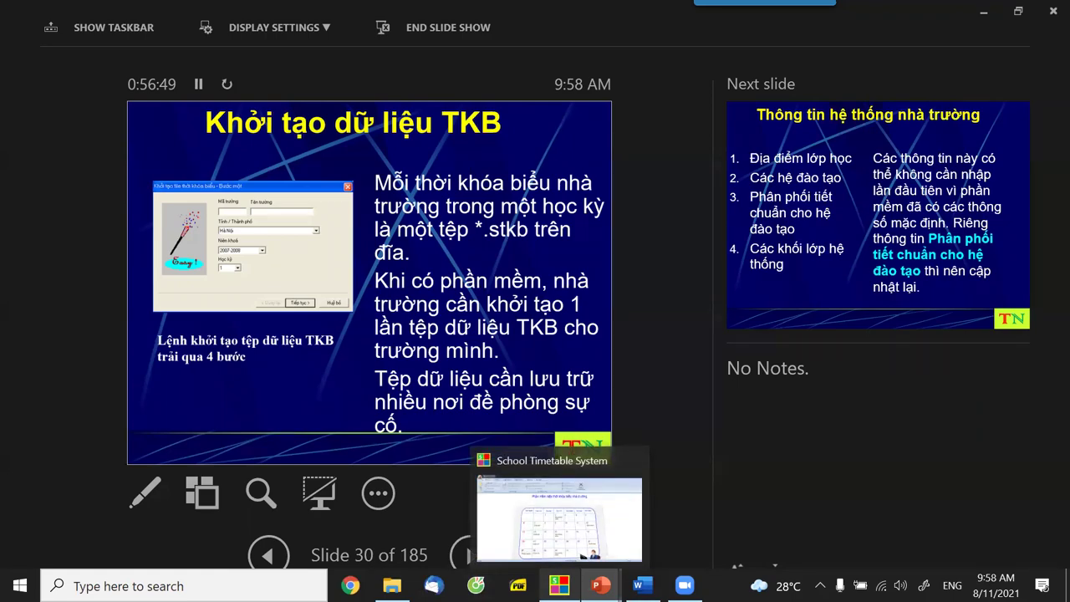
click(559, 585)
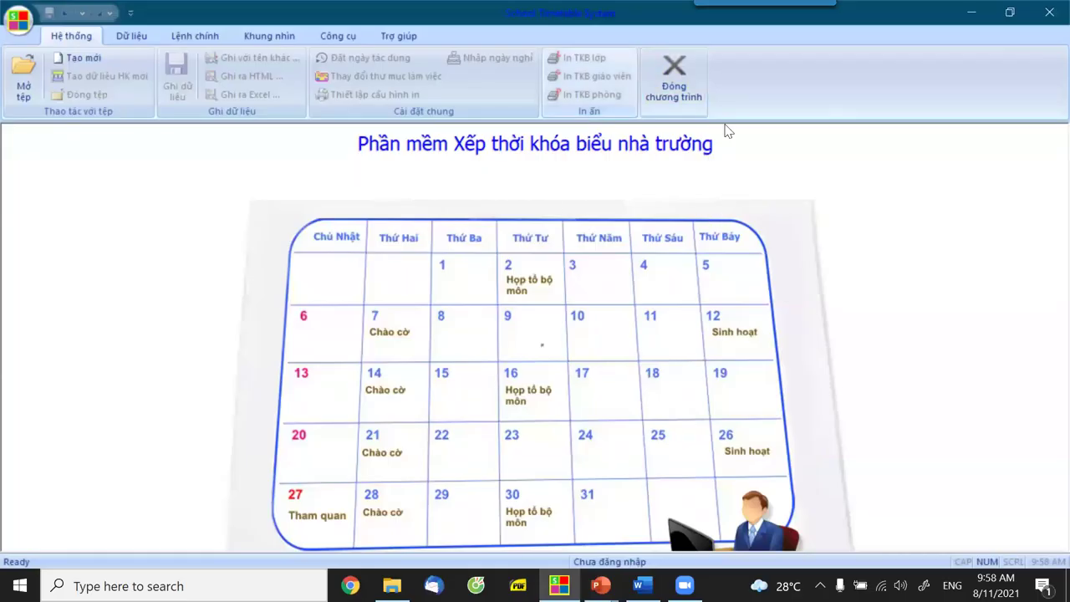
click(690, 91)
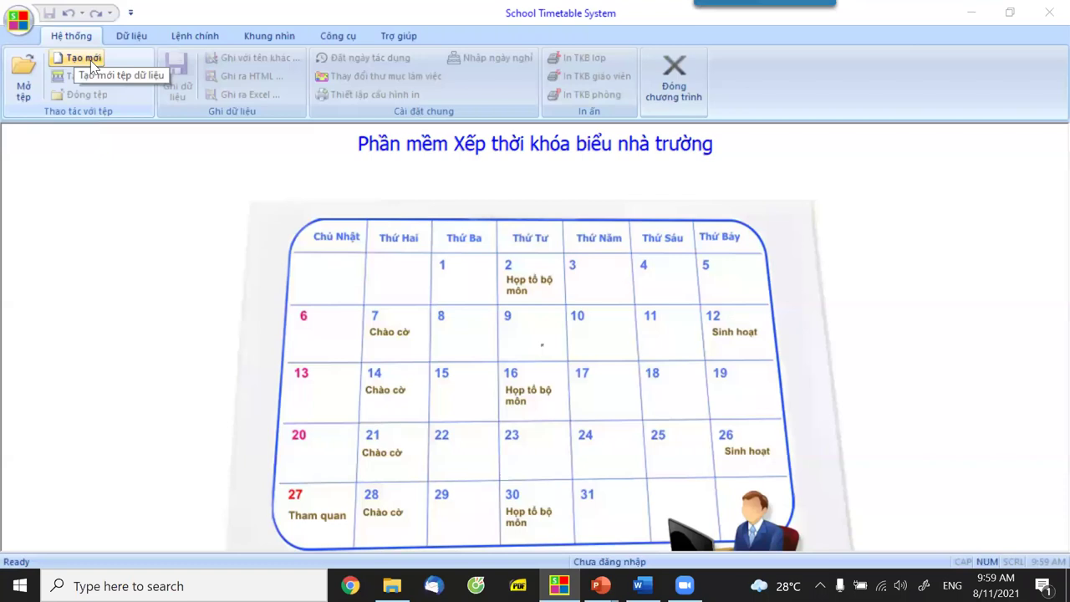
click(92, 64)
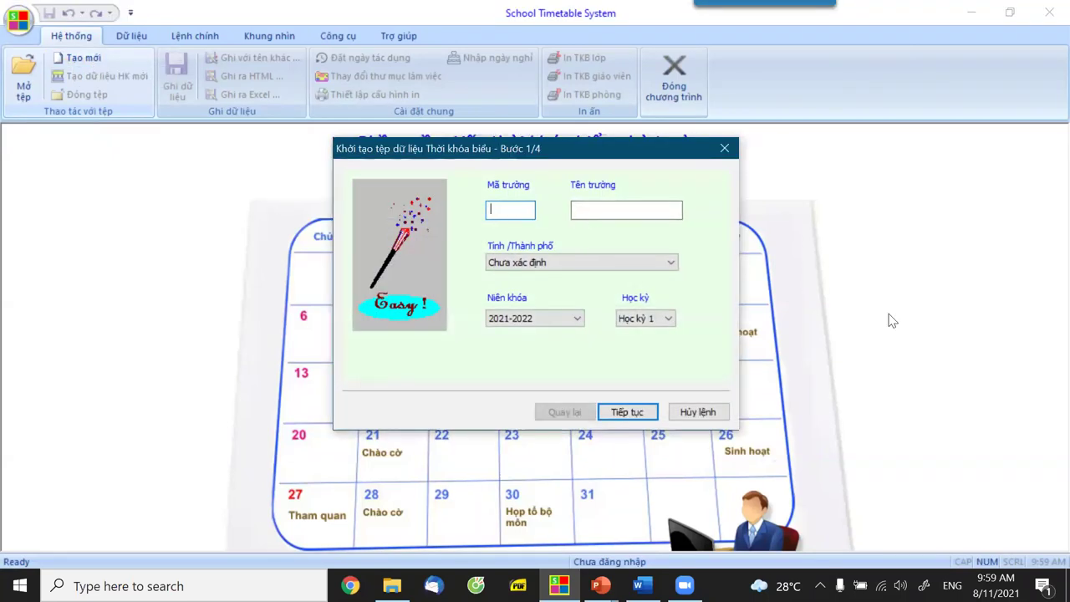
Enter school code CVA, name 'THCS Chu Văn An', province Hà Nội, and continue.
text(CVA)
click(622, 210)
text(TH)
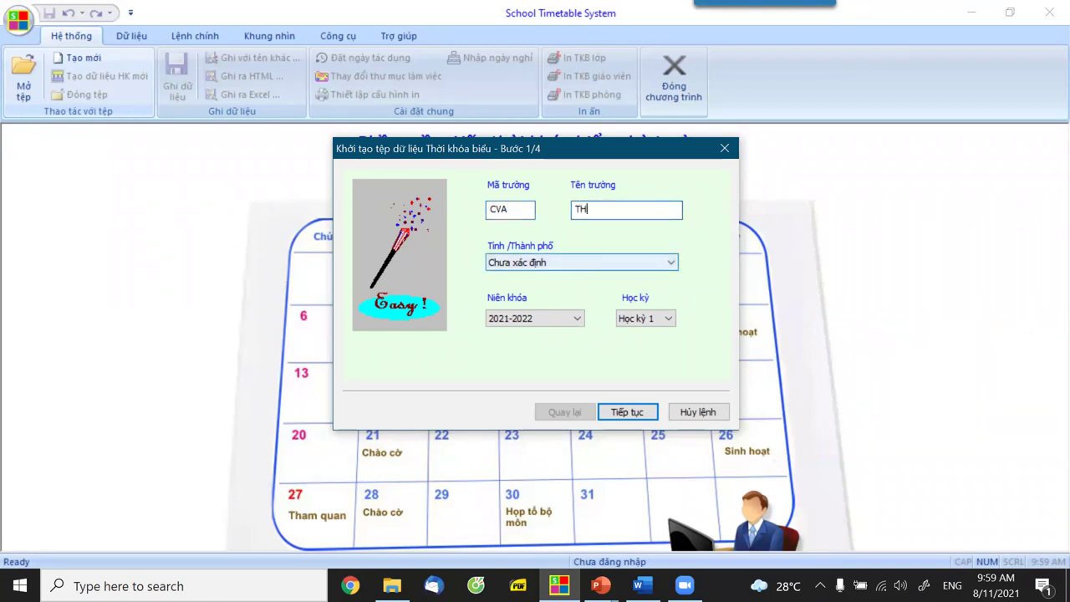
text(CS Chu Va)
click(590, 264)
click(542, 289)
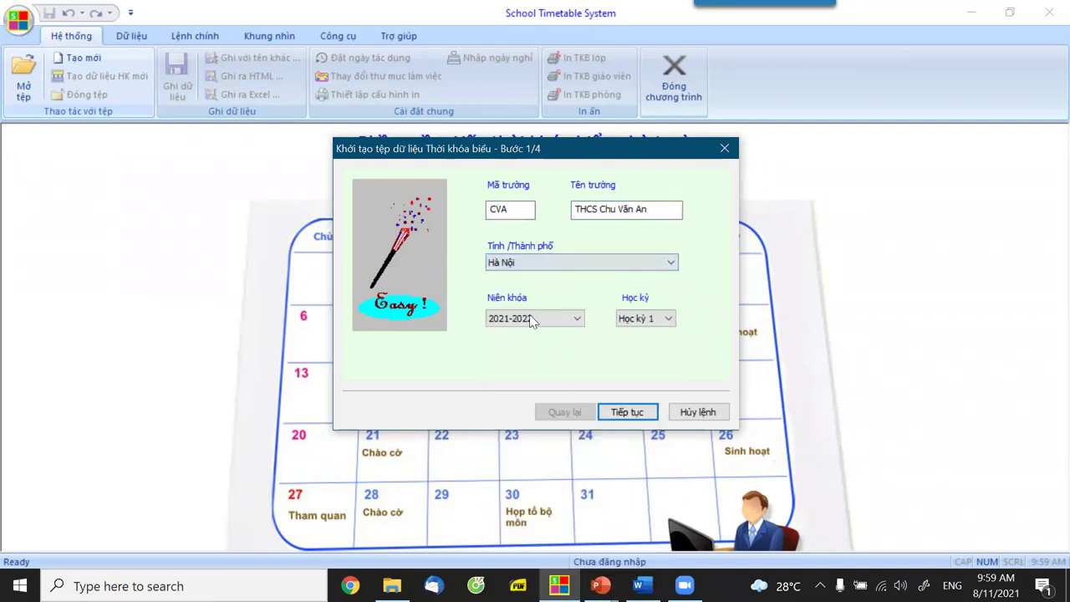
click(626, 412)
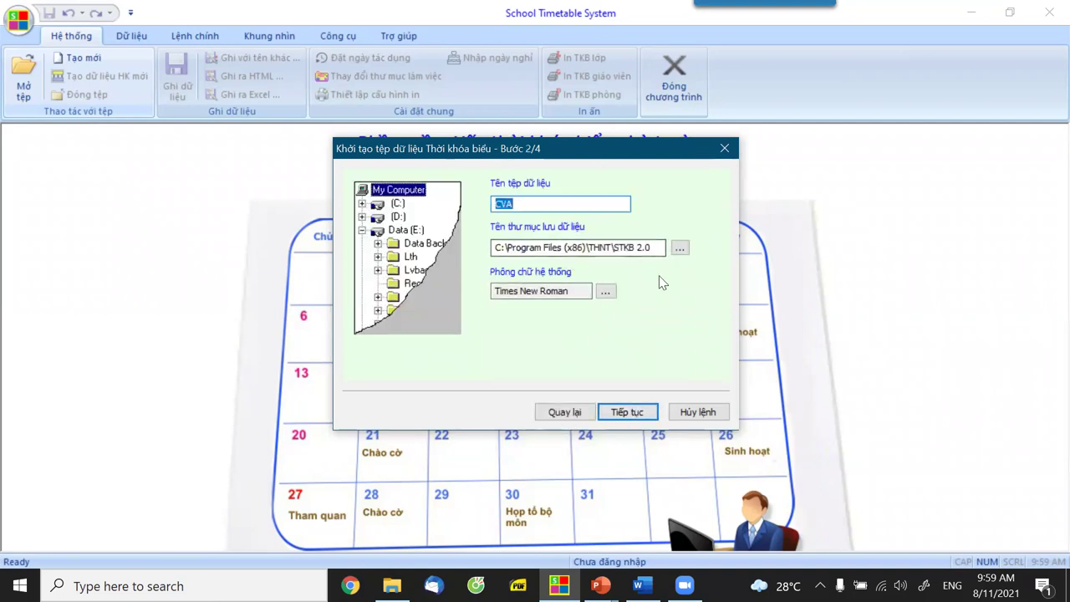
Browse drive D through Habv, docx and Hoi thao - Trien lam to the 2021 folder.
click(678, 249)
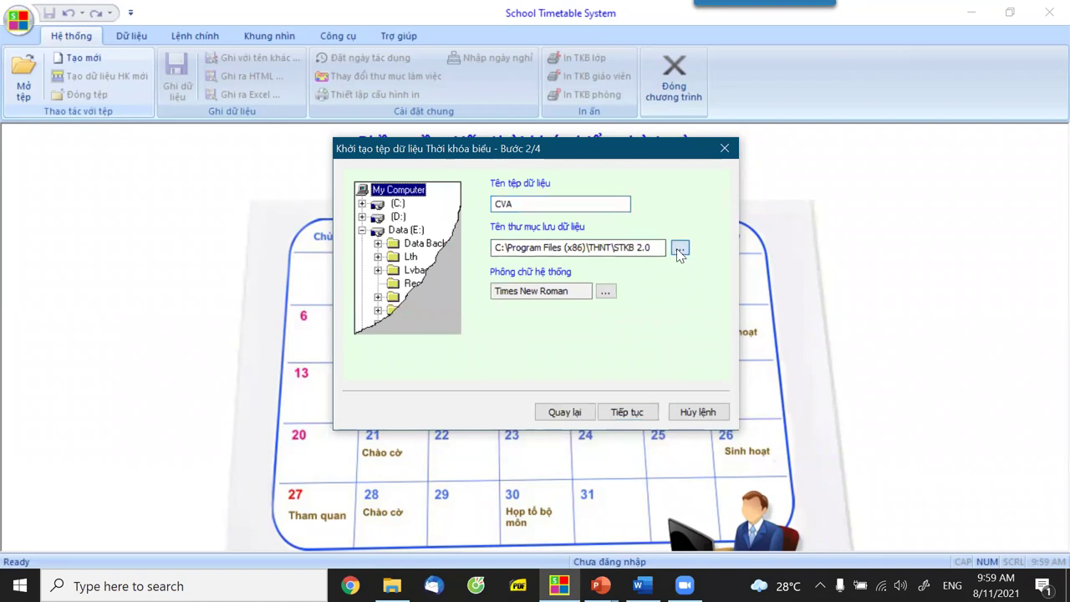
scroll(514, 328, down, 1)
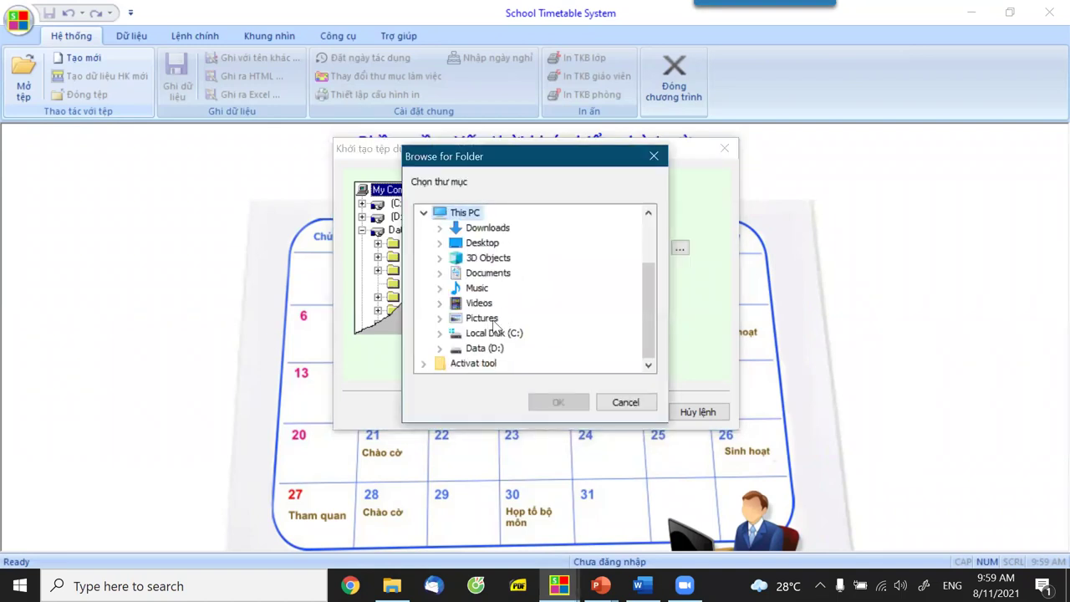
click(492, 348)
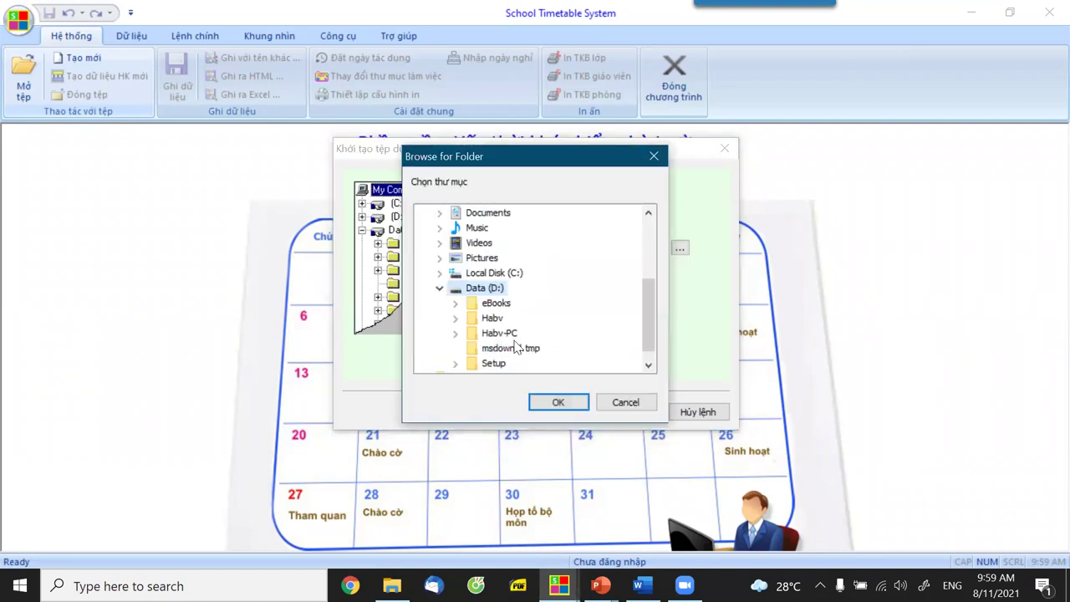
double_click(500, 318)
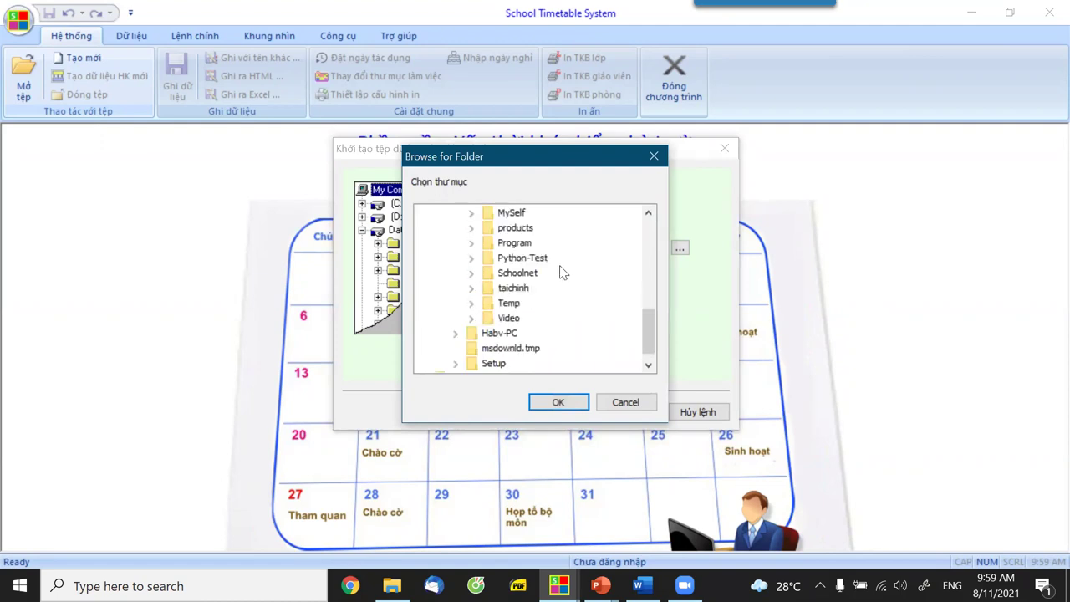
scroll(563, 272, up, 1)
double_click(507, 228)
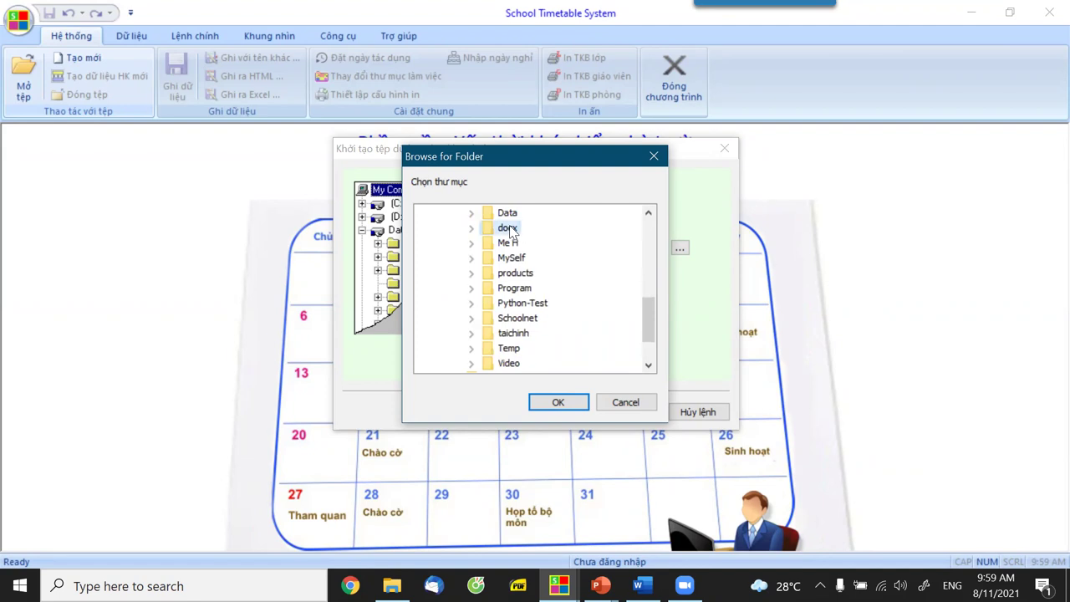
double_click(539, 274)
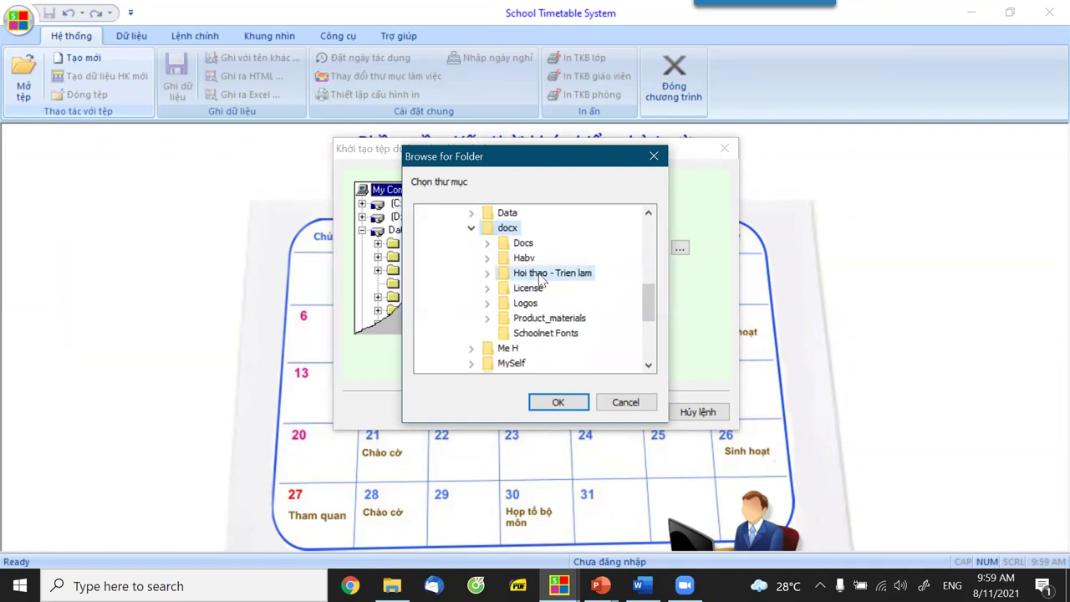
double_click(550, 302)
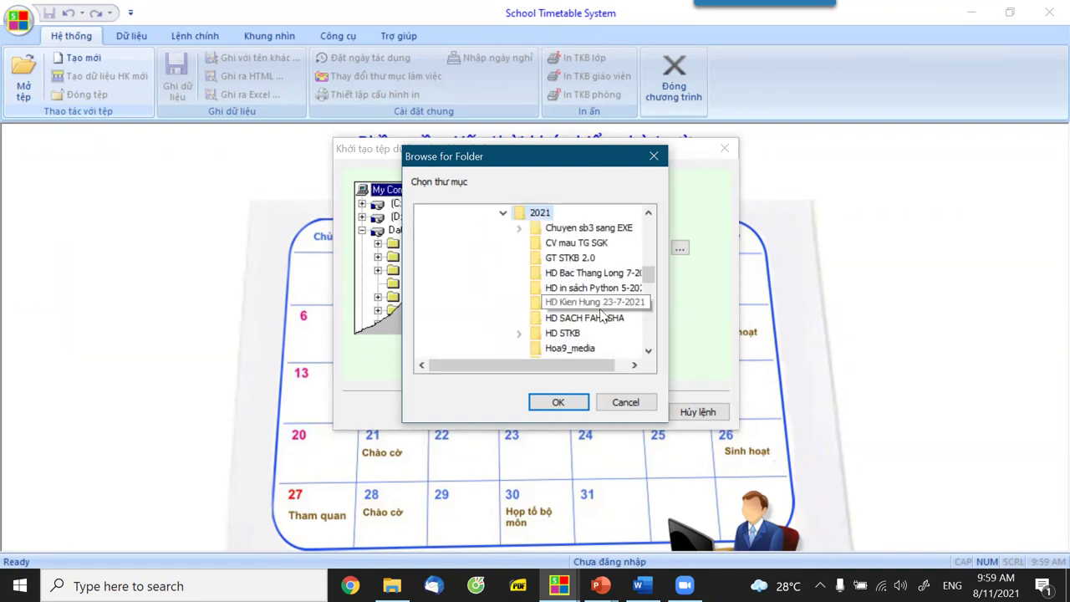
Choose the Data subfolder of TH STKB 8-2021 as the storage folder and continue.
scroll(600, 322, down, 2)
scroll(605, 318, down, 2)
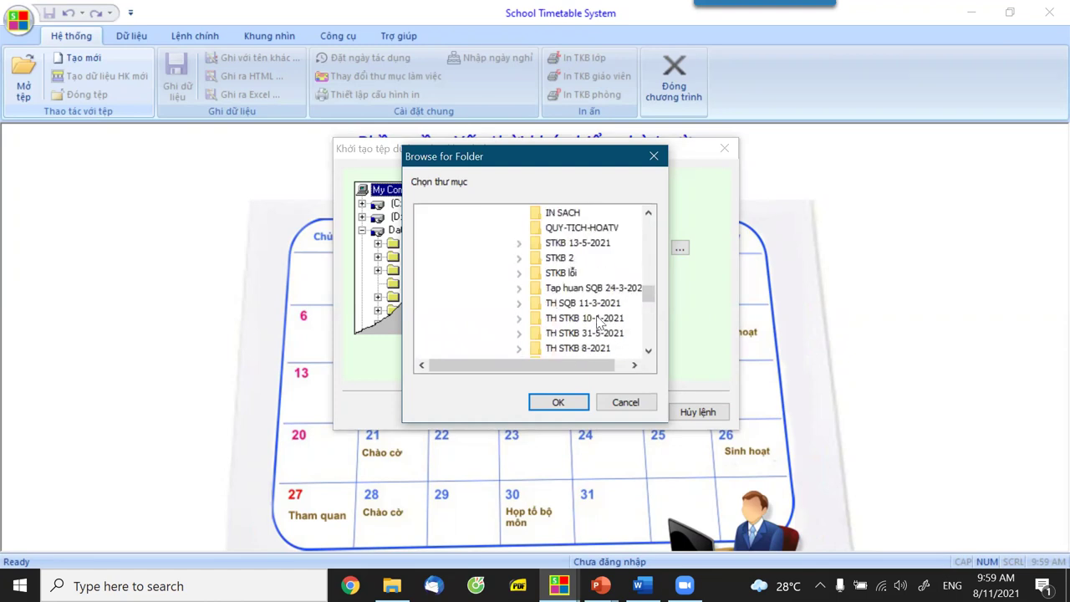
scroll(585, 313, down, 1)
double_click(569, 305)
click(581, 305)
click(557, 402)
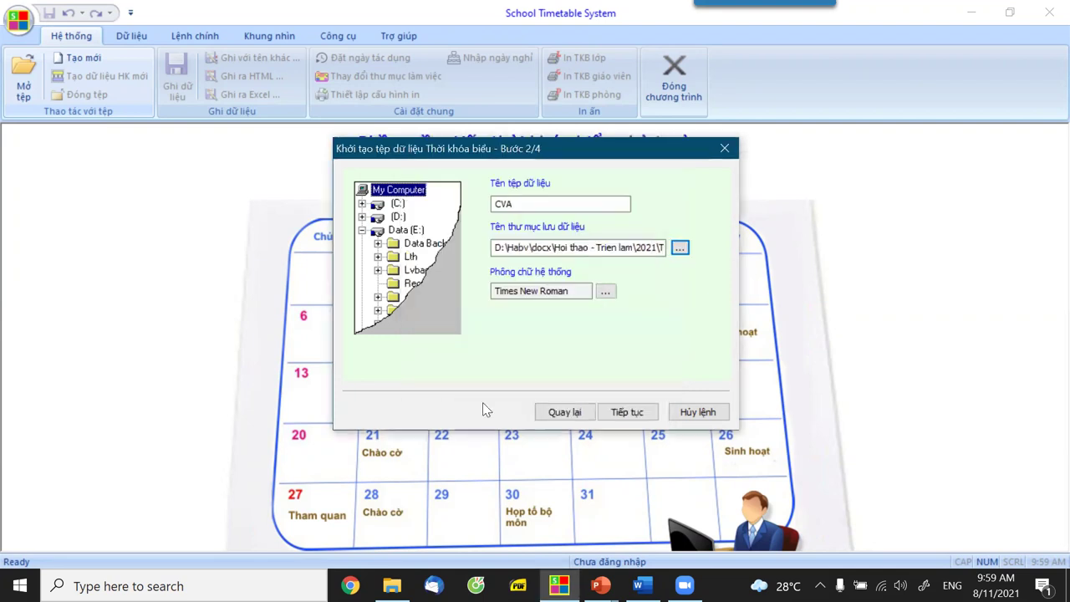
click(628, 412)
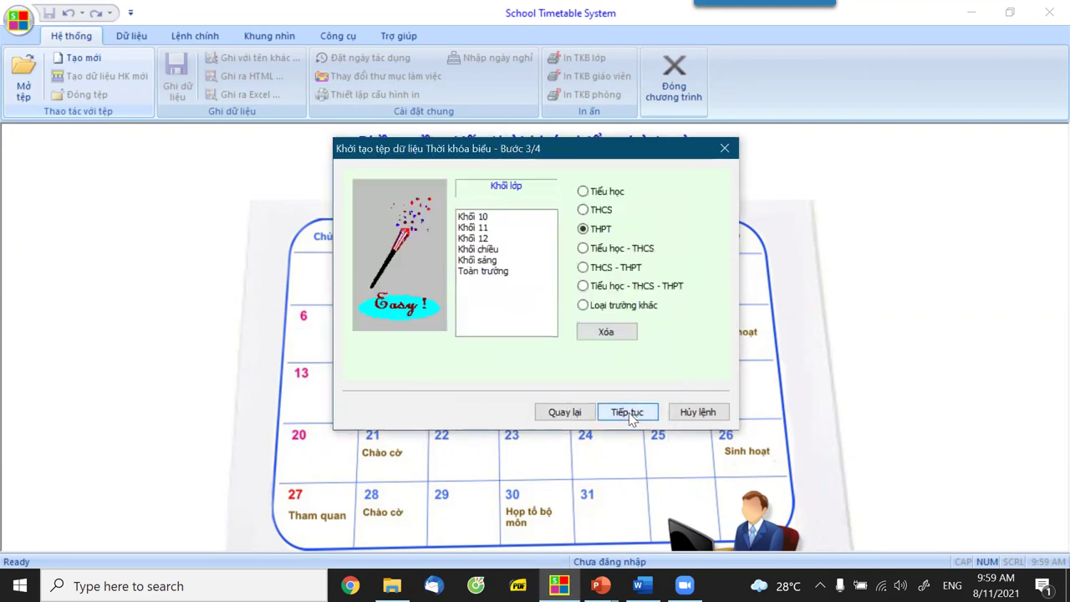
Choose THCS (grades 6–9), finish creating CVA.STKB, and show the Dữ liệu tab.
click(595, 210)
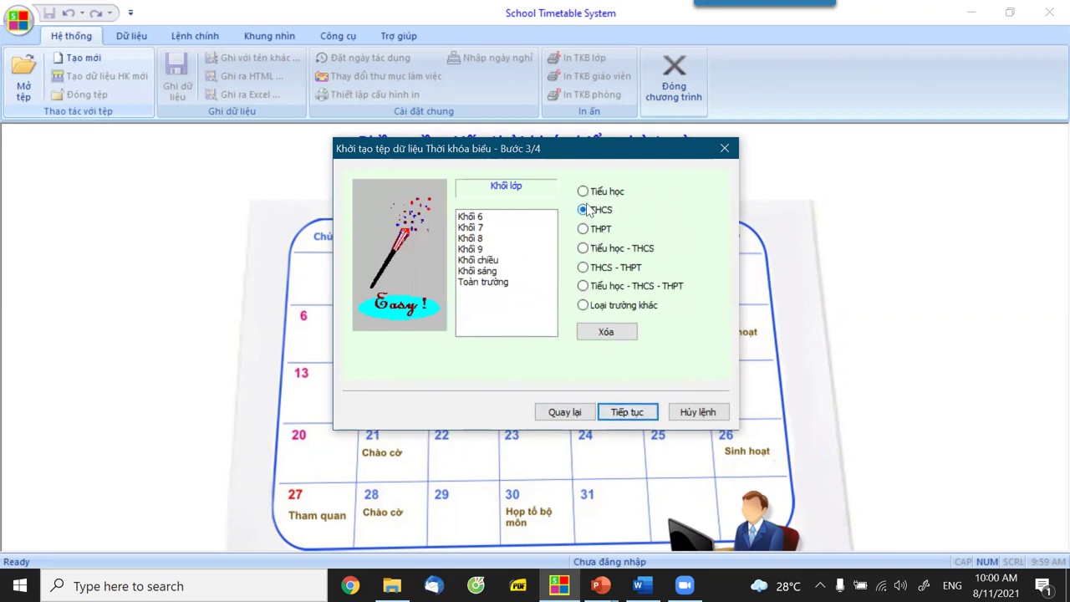
click(626, 412)
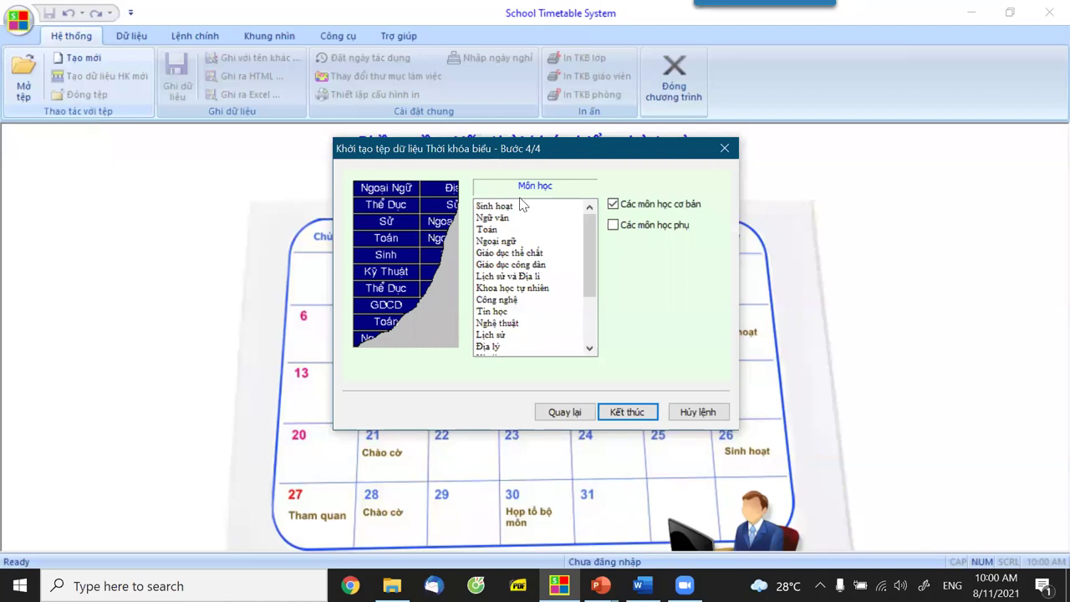
click(627, 412)
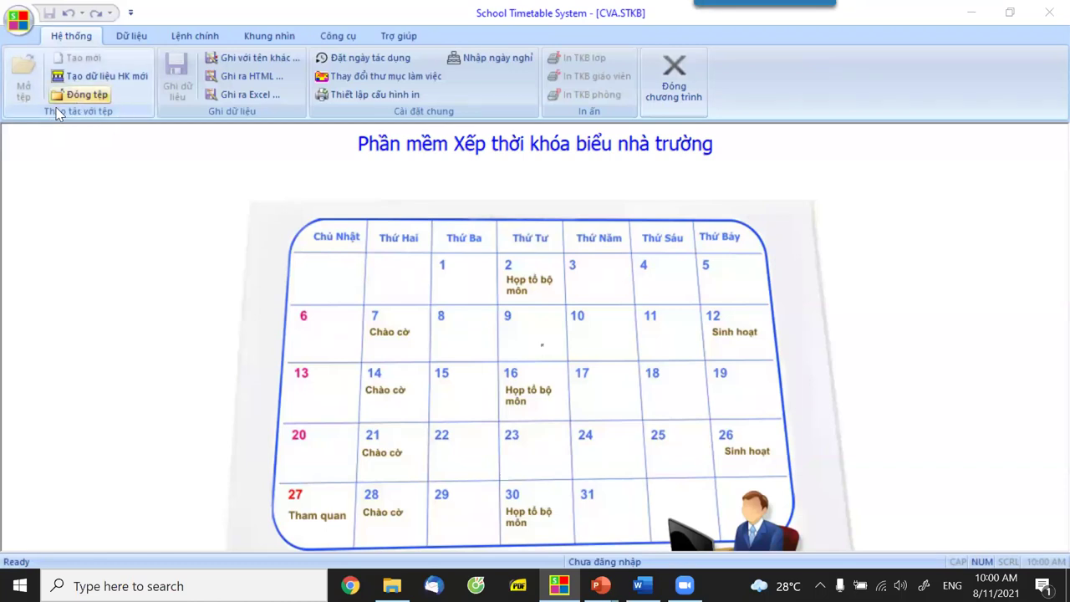
click(124, 38)
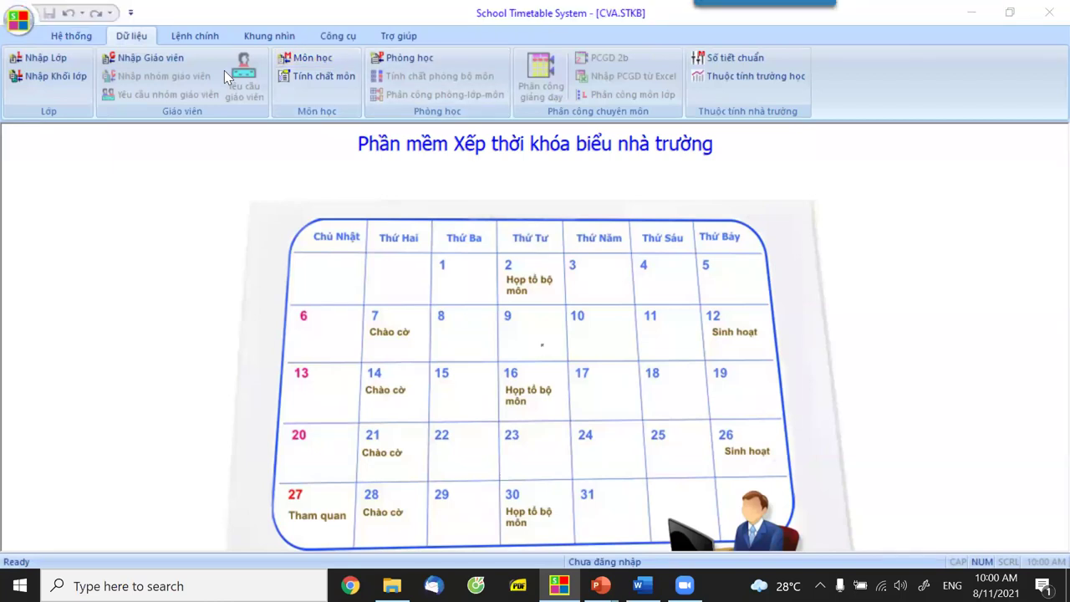
Open the Môn học list, select KHTN, and re-tick Môn tổ hợp to choose its components.
click(303, 58)
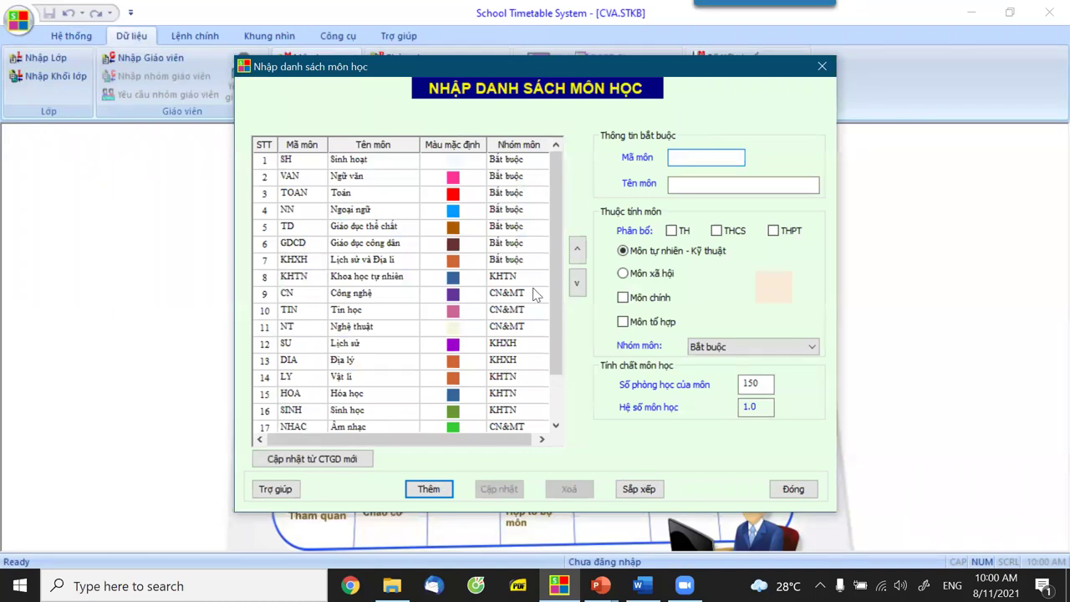
scroll(561, 342, down, 2)
scroll(565, 299, up, 2)
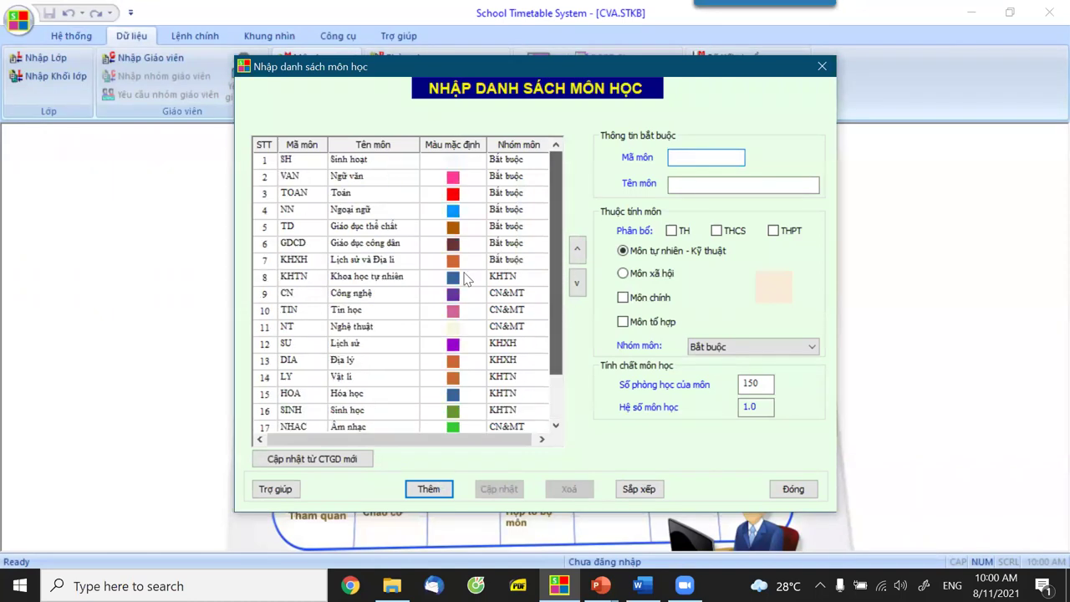
click(375, 279)
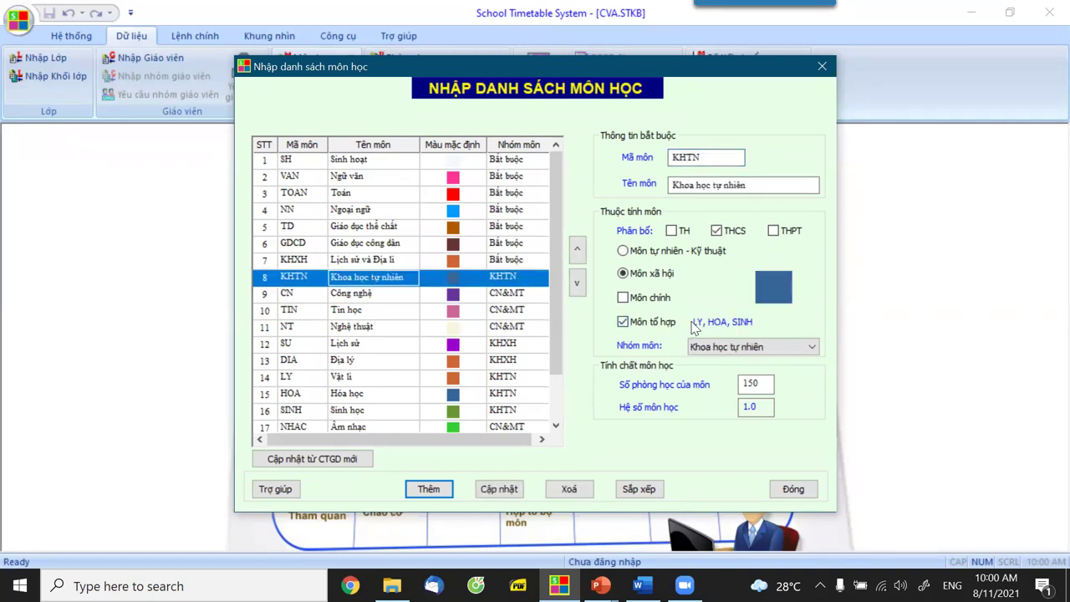
click(622, 323)
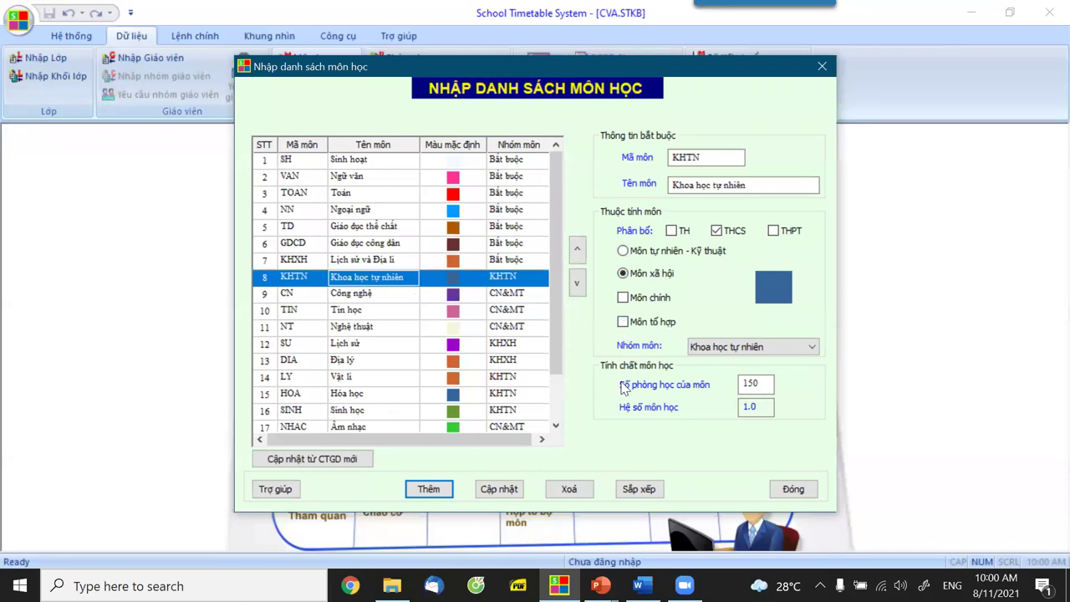
click(623, 322)
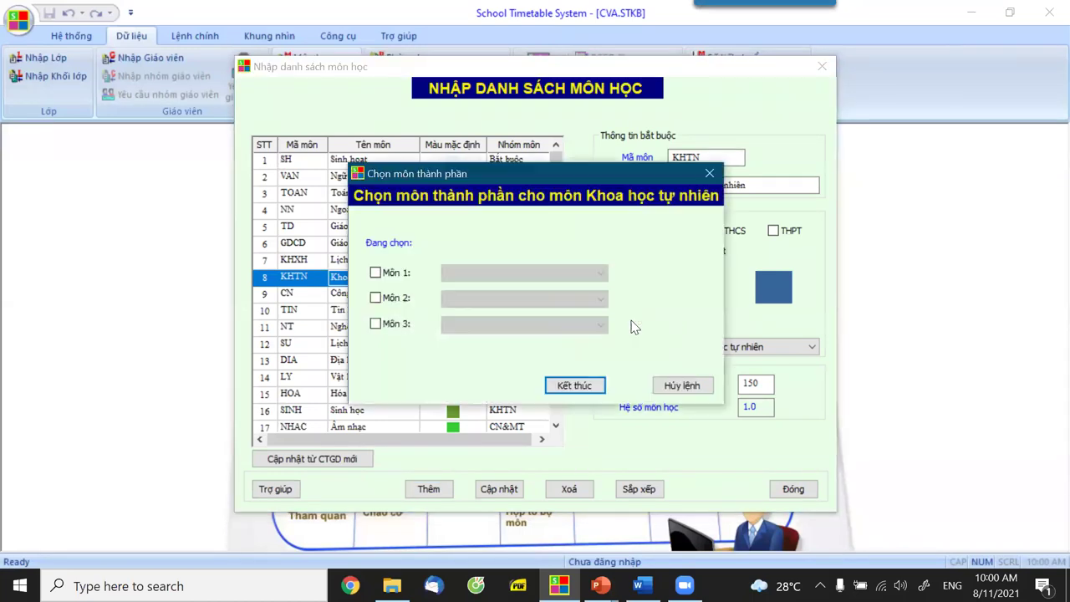
Set KHTN's three components to Vật lí, Hóa học and Sinh học and confirm.
click(375, 272)
click(463, 272)
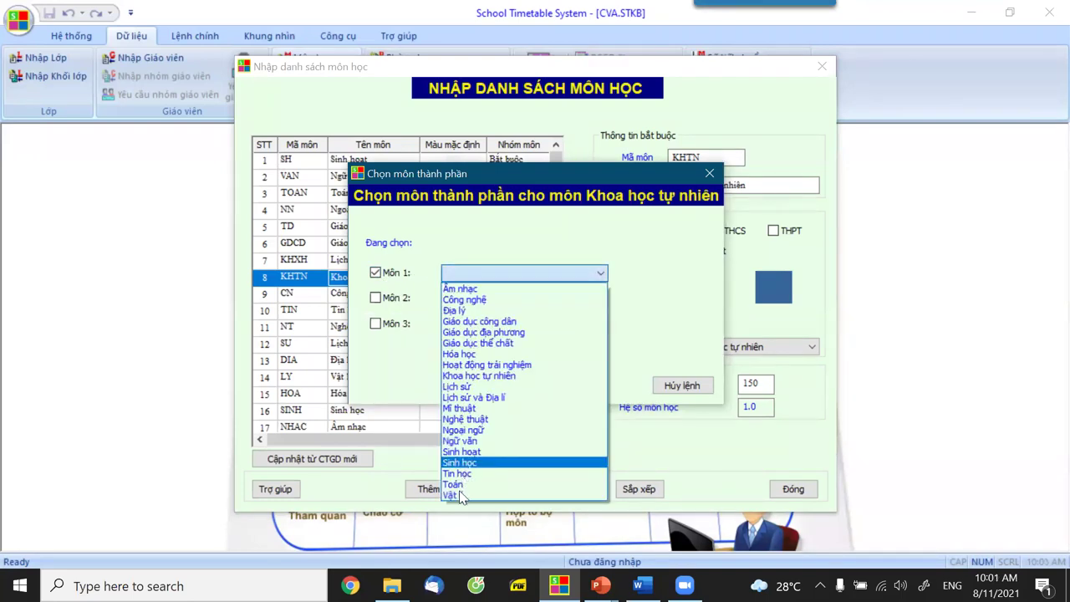
click(465, 494)
click(376, 298)
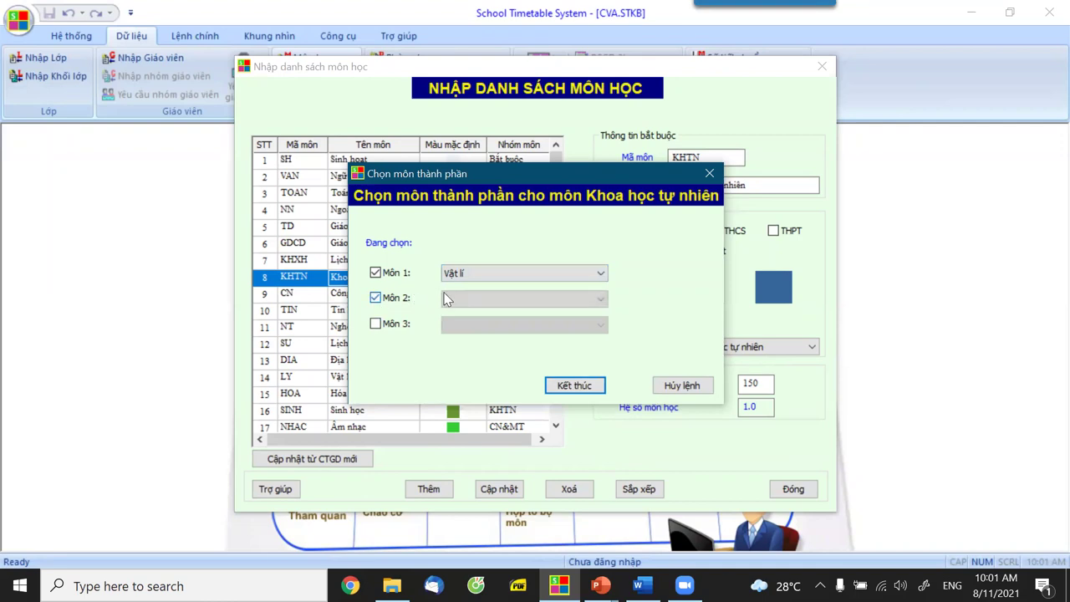
click(448, 299)
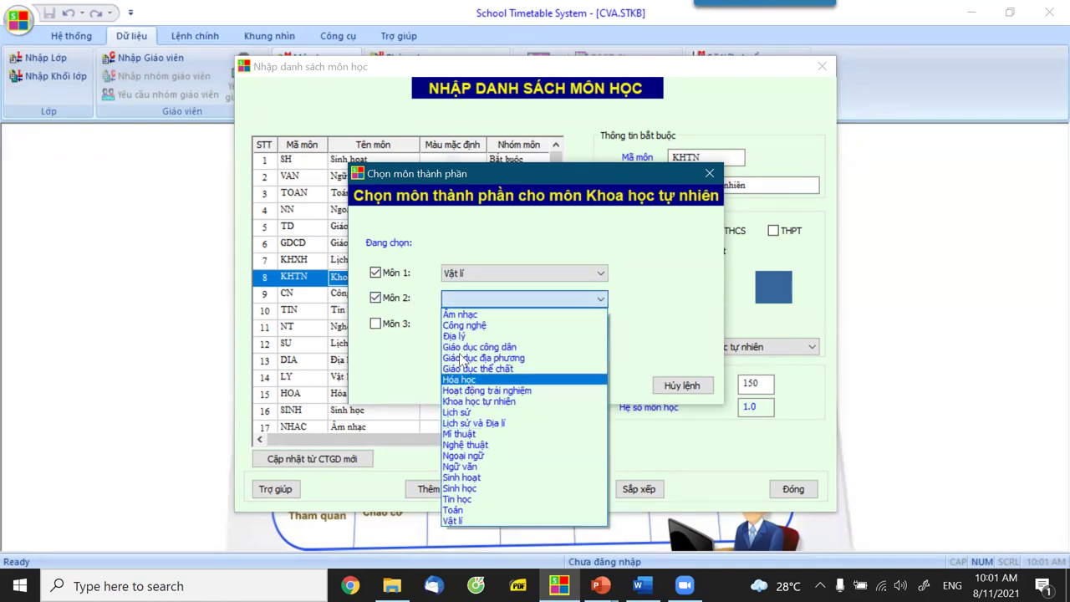
click(376, 323)
click(457, 325)
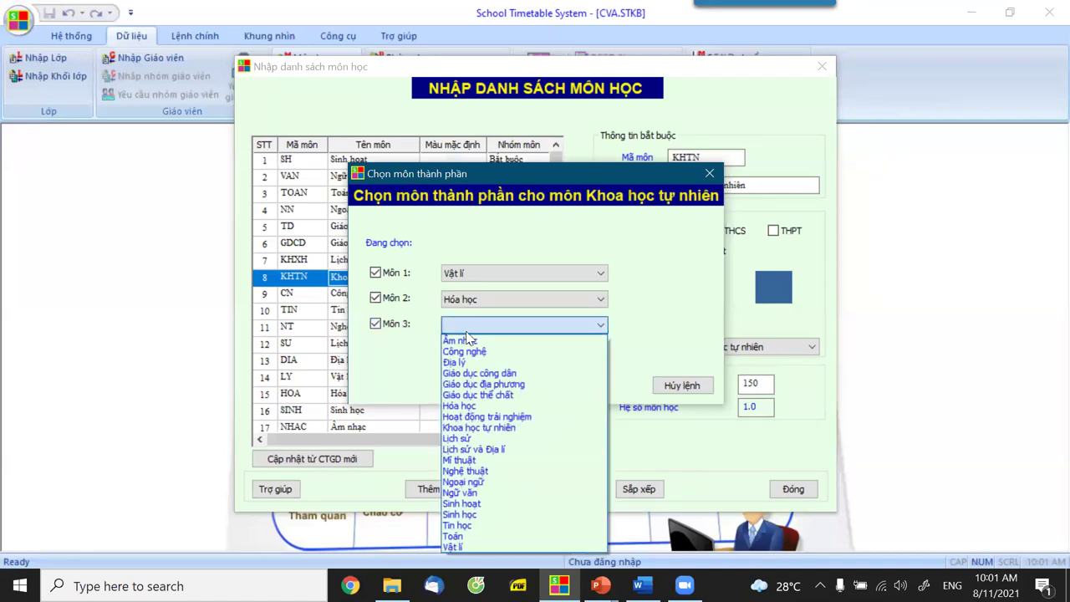
click(497, 513)
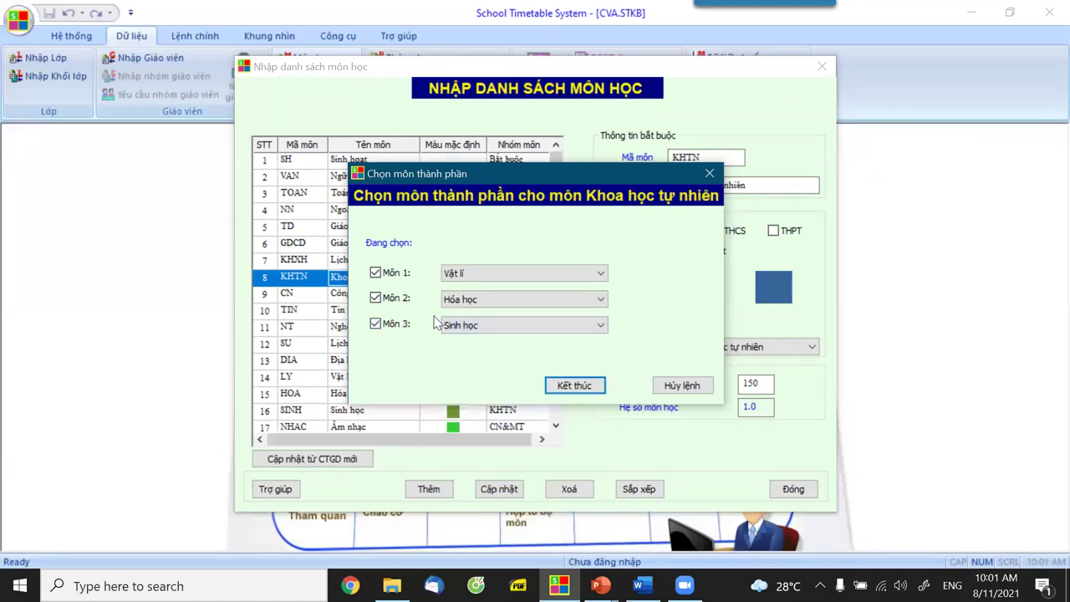
click(574, 385)
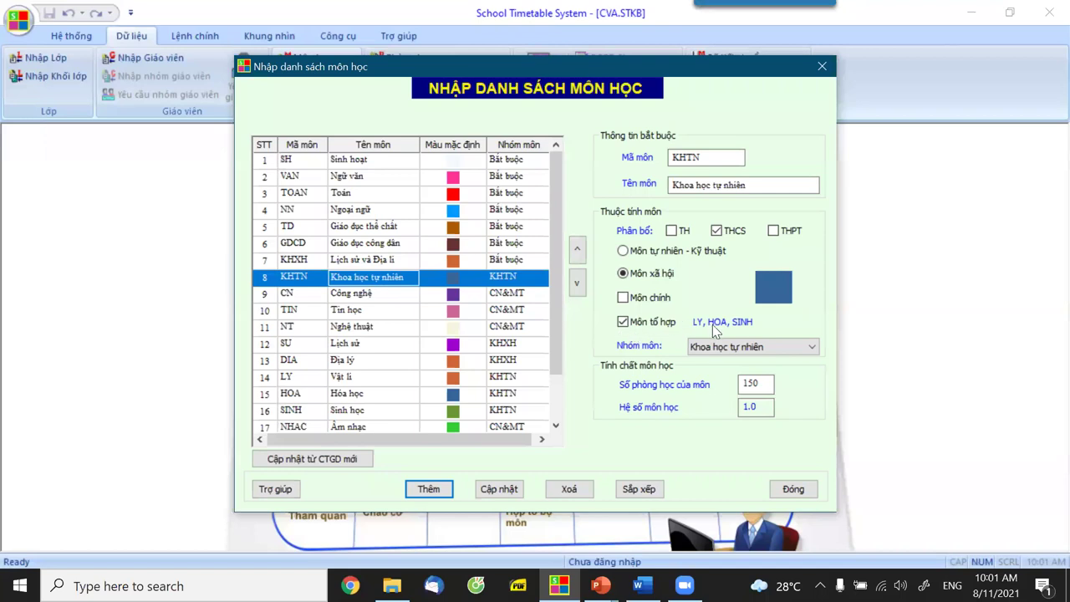
Change Tin học's room count from 150 to 2, update it, and close the subject list.
key(Up)
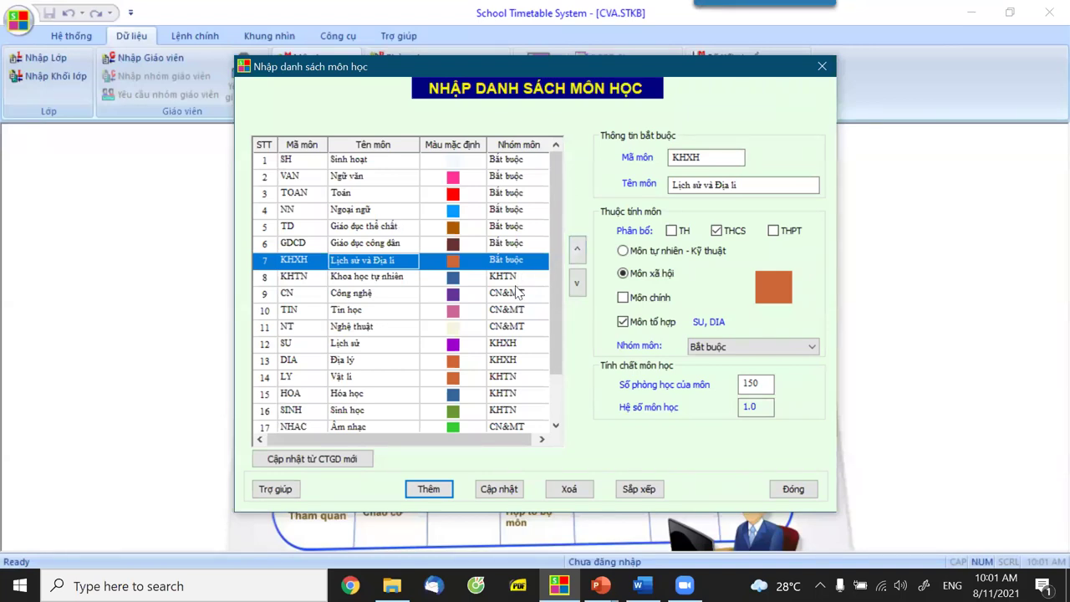
drag(558, 350, 565, 410)
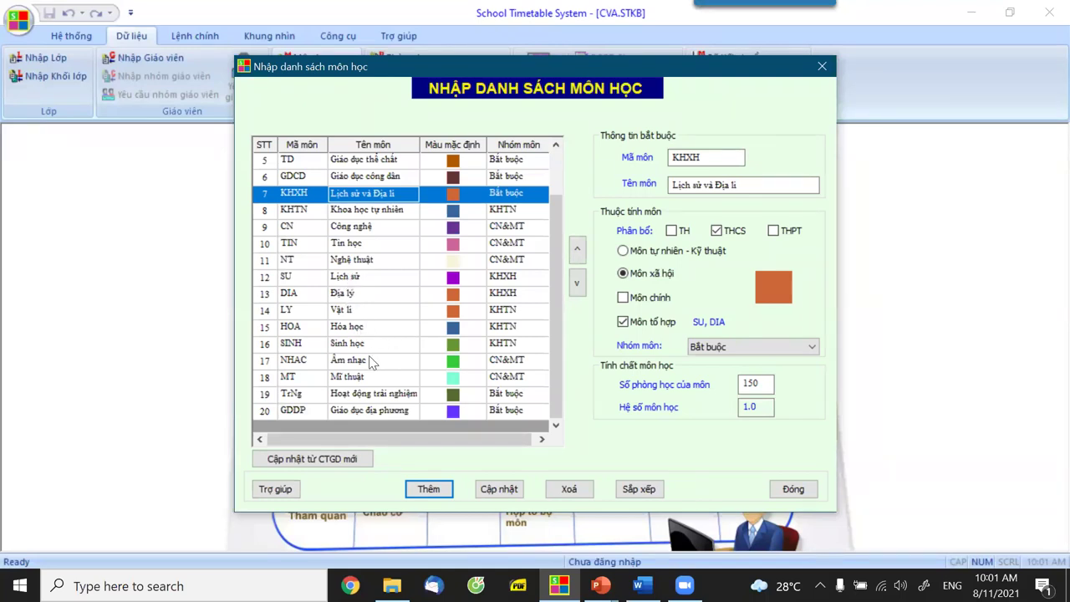
scroll(372, 307, up, 2)
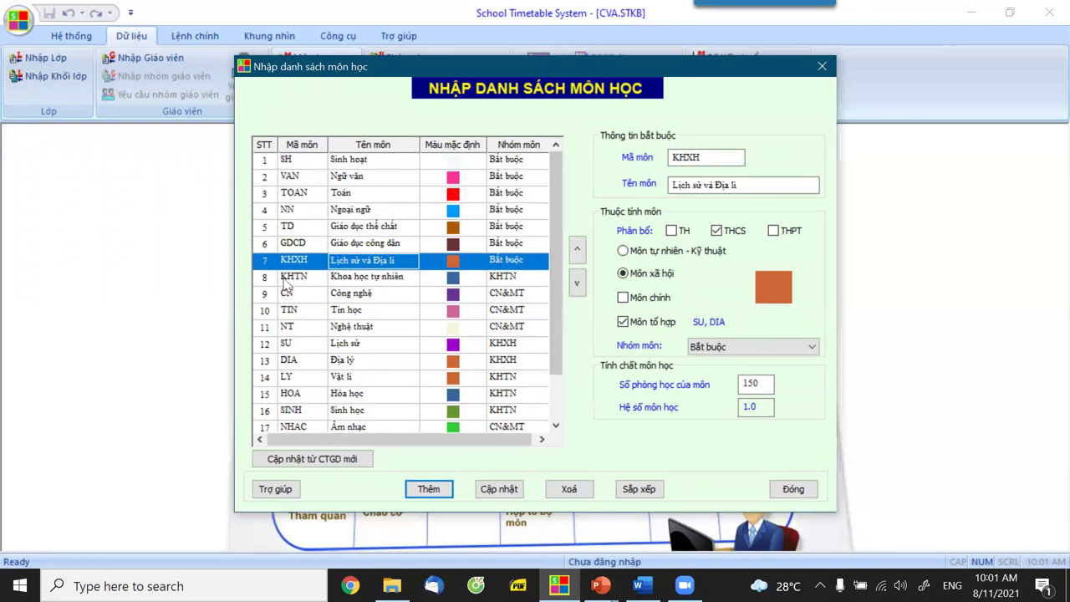
click(289, 162)
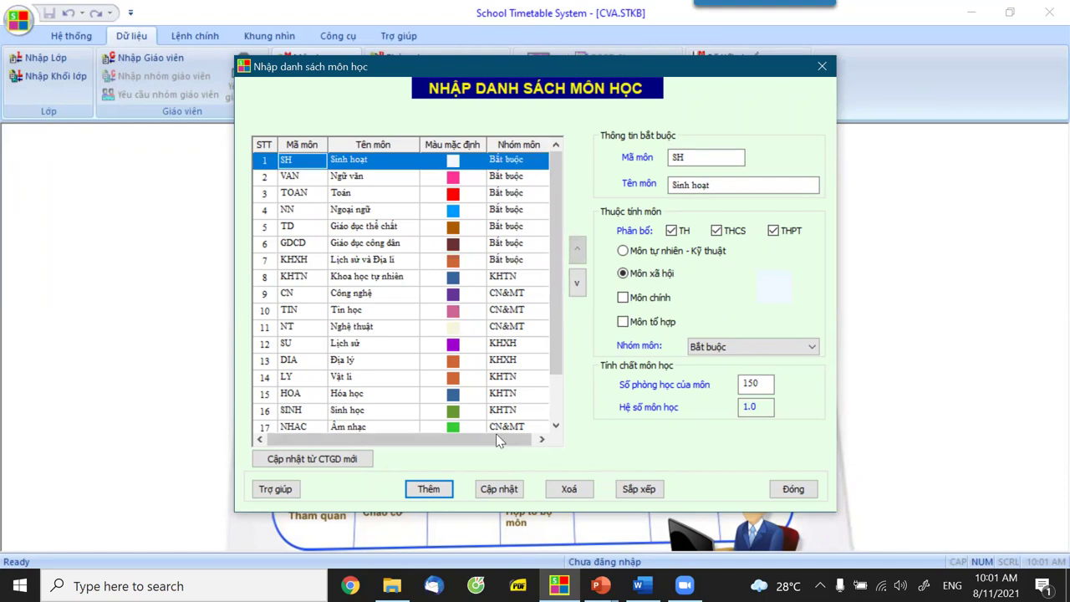
click(338, 313)
click(748, 384)
text(2)
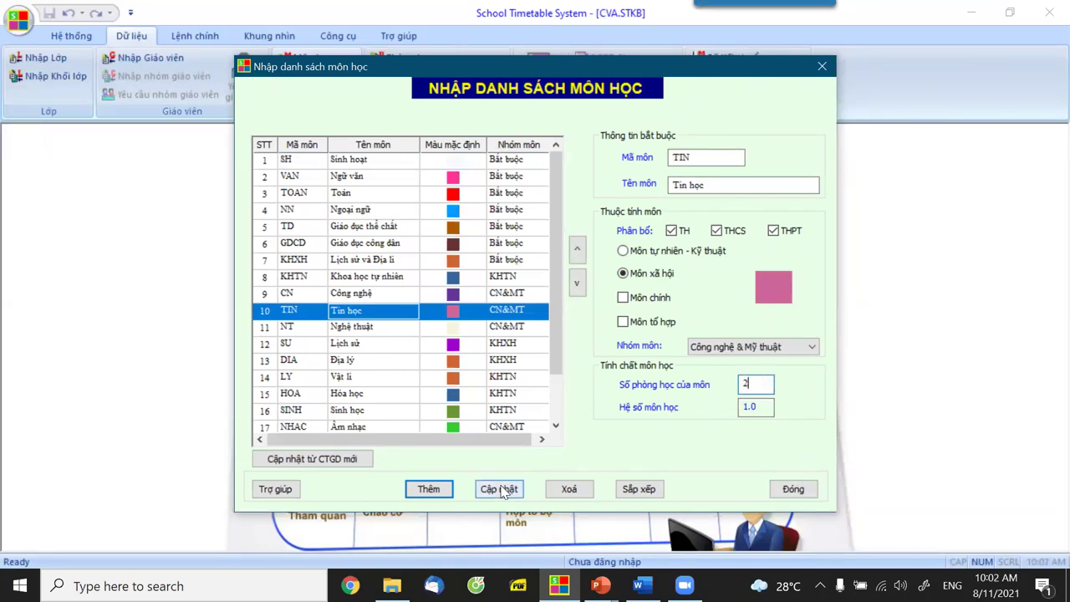
click(511, 488)
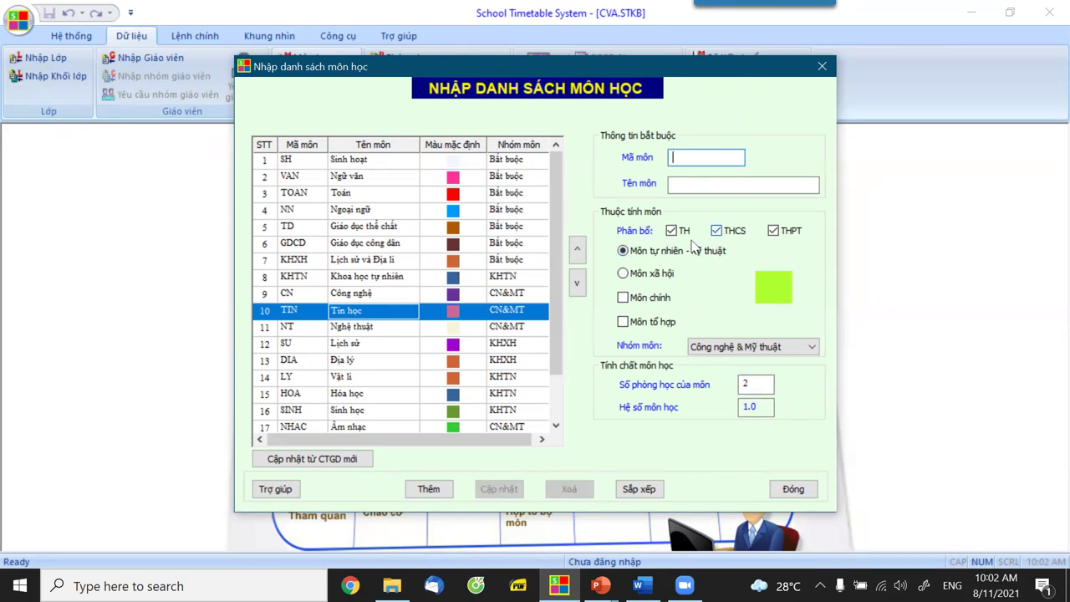
click(793, 489)
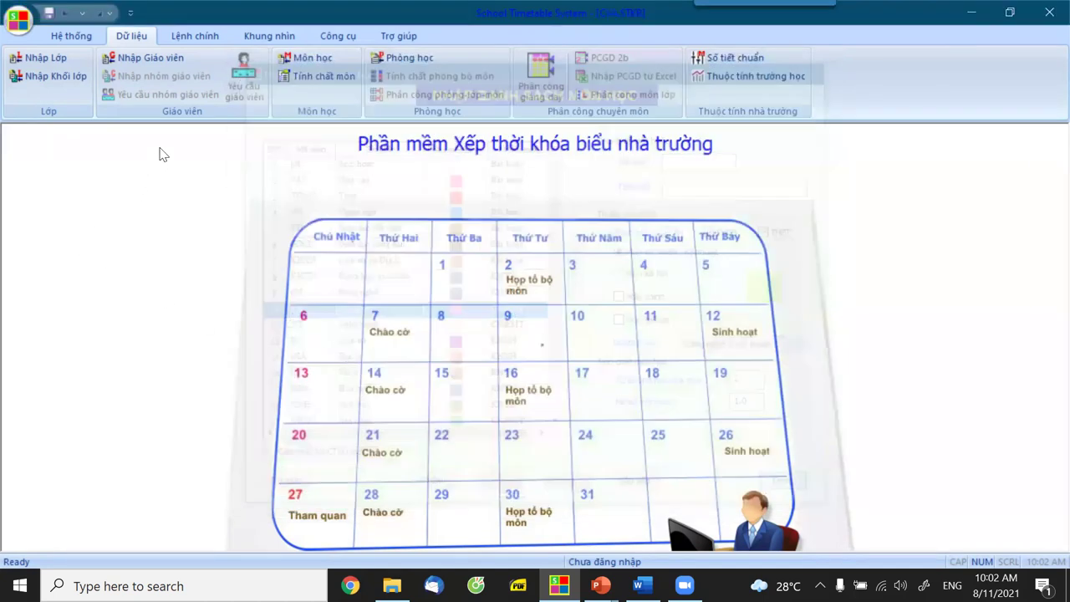
Add morning classes 6A, 6B and 6C in the Nhập Lớp dialog.
click(46, 57)
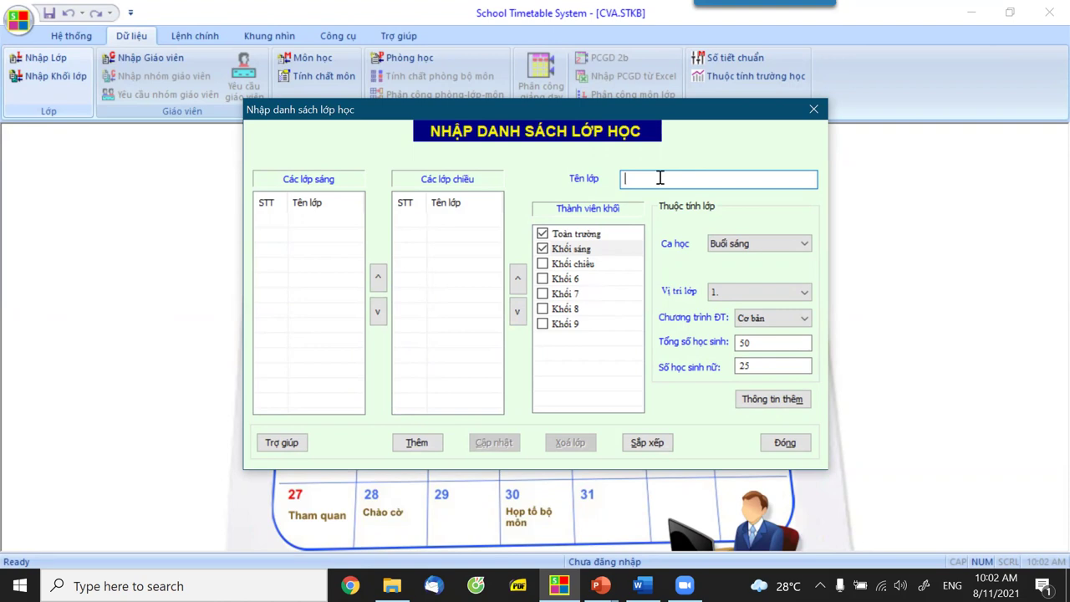
text(6A 6B 6C)
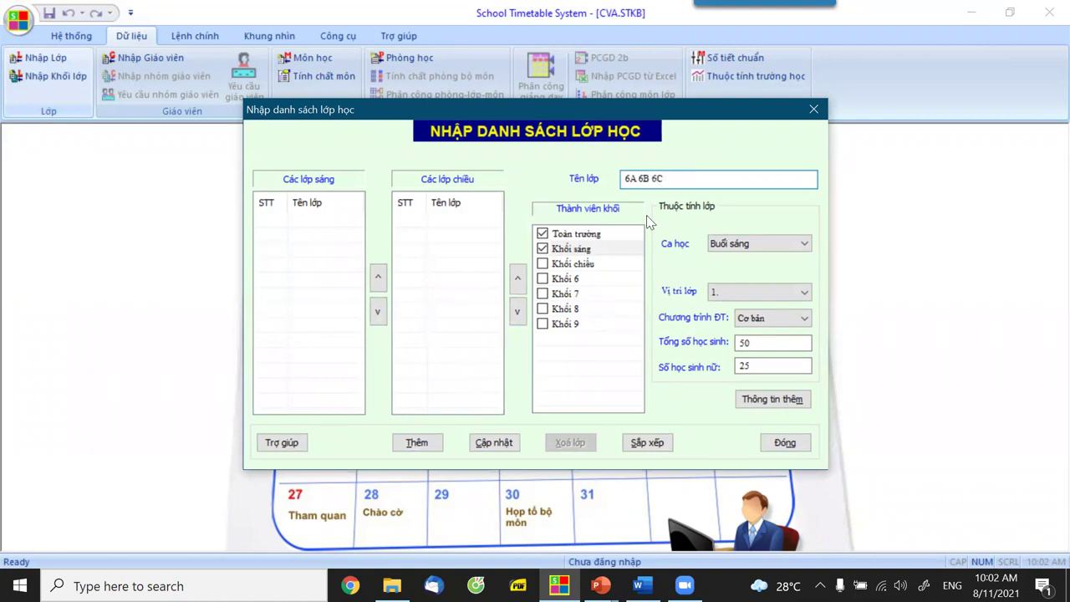
click(418, 441)
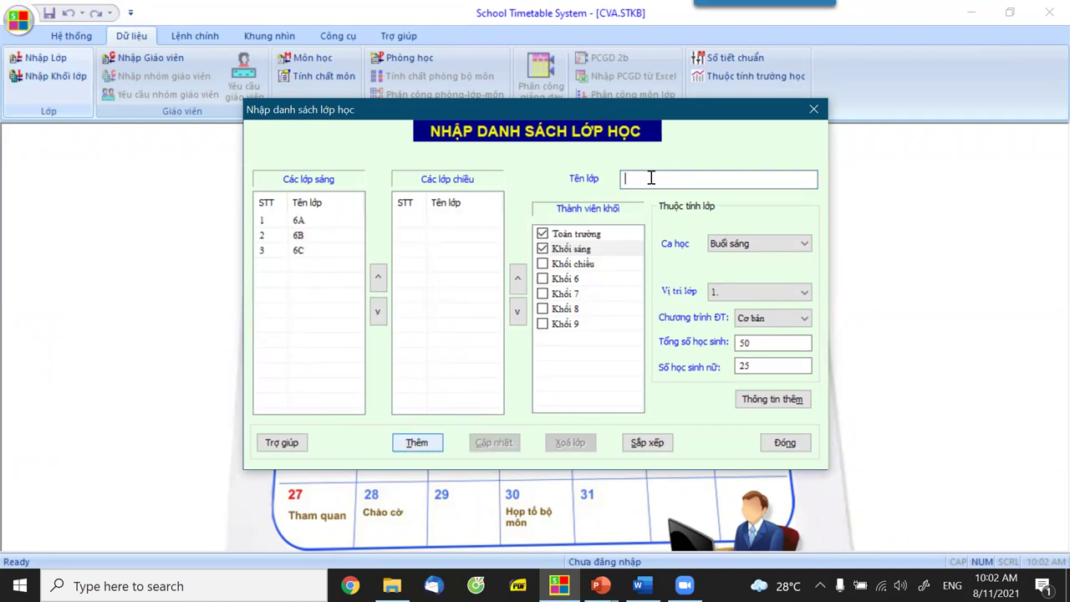
Add 7A, 7B and 7C as afternoon-only classes and close the class list.
text(7A 7)
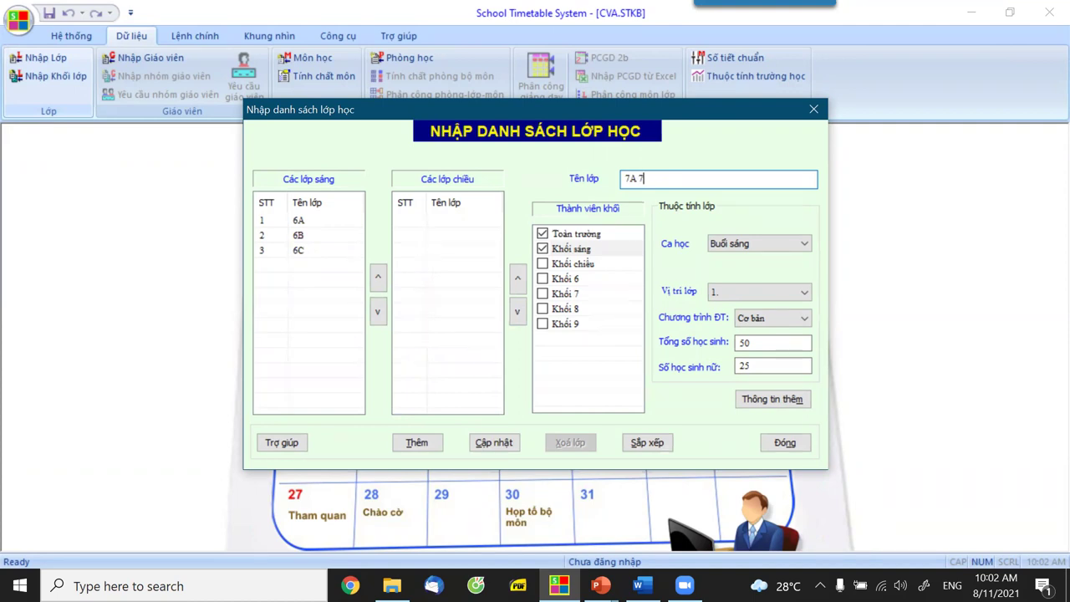
text(B 7C)
click(543, 264)
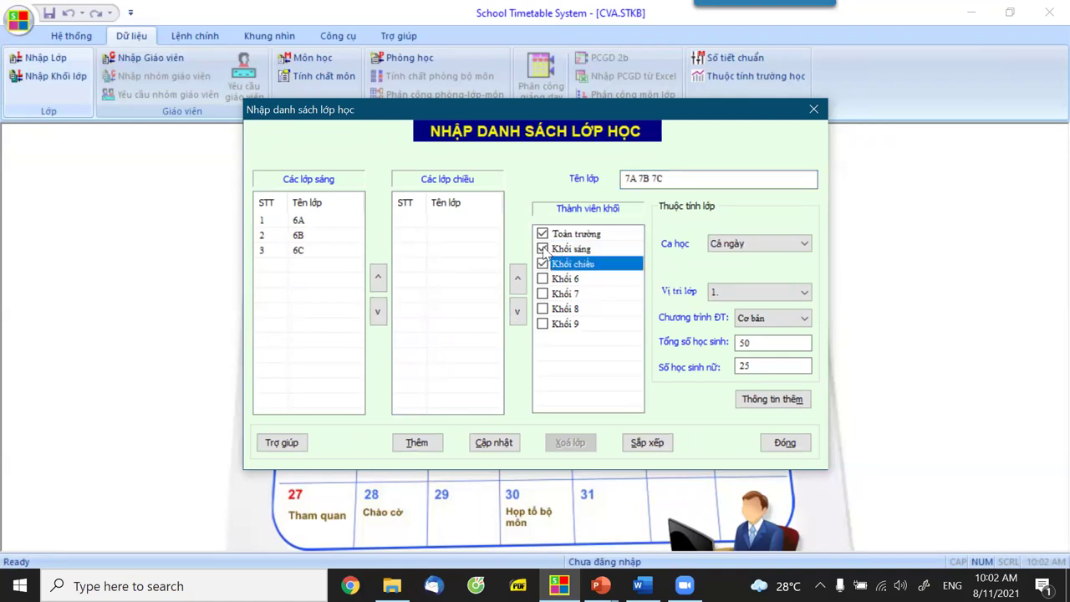
click(542, 249)
click(754, 247)
click(430, 443)
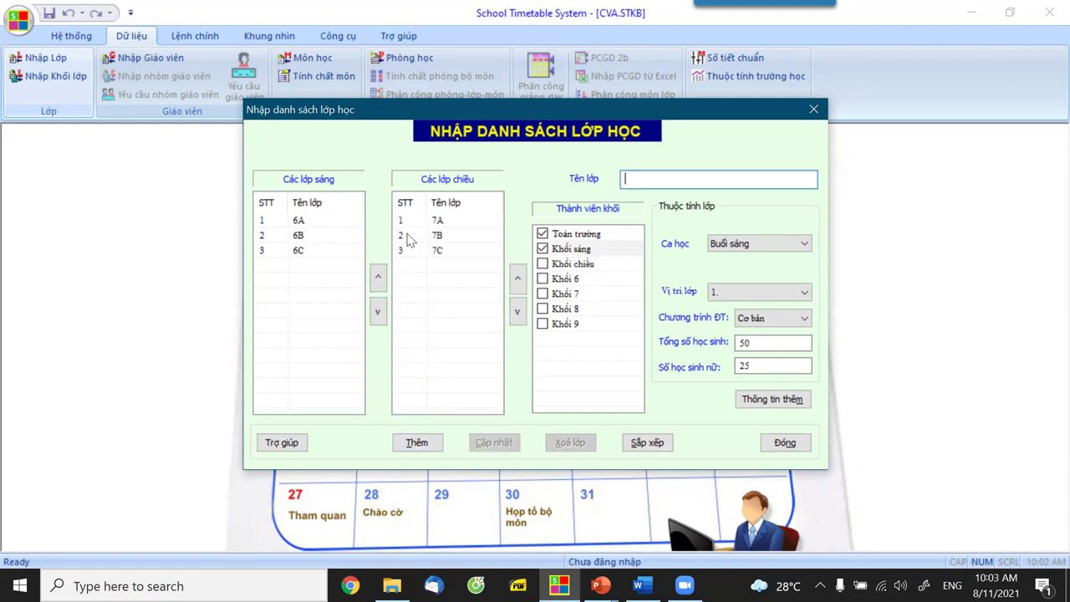
click(784, 442)
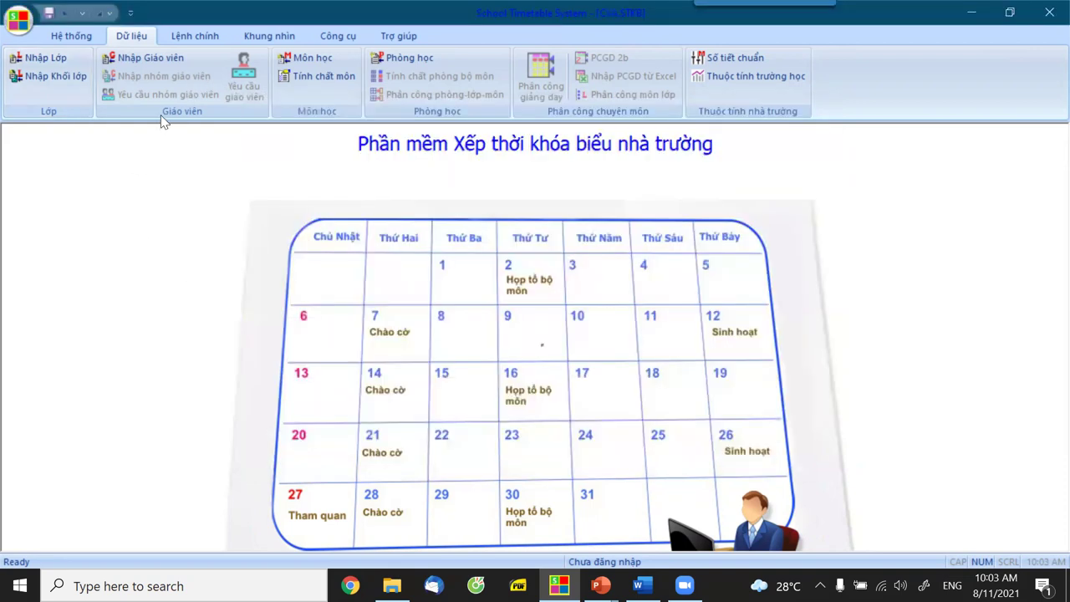
Enter the first teacher's full name and short code and add them to the list.
click(135, 54)
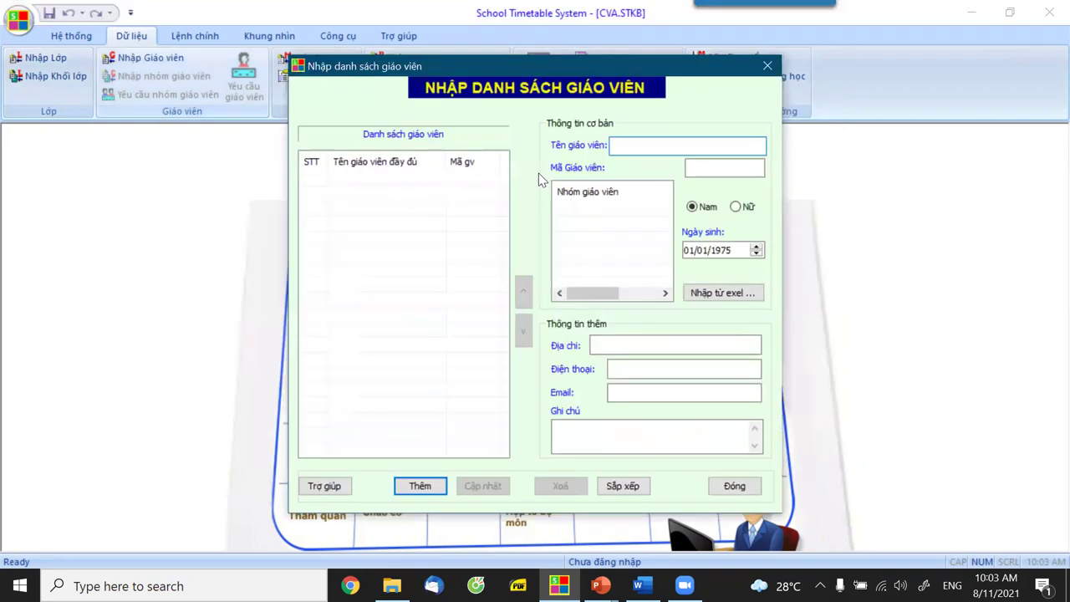
text(Hà)
key(BackSpace)
key(BackSpace)
text(B)
key(BackSpace)
text(Buôi)
key(BackSpace)
key(BackSpace)
key(BackSpace)
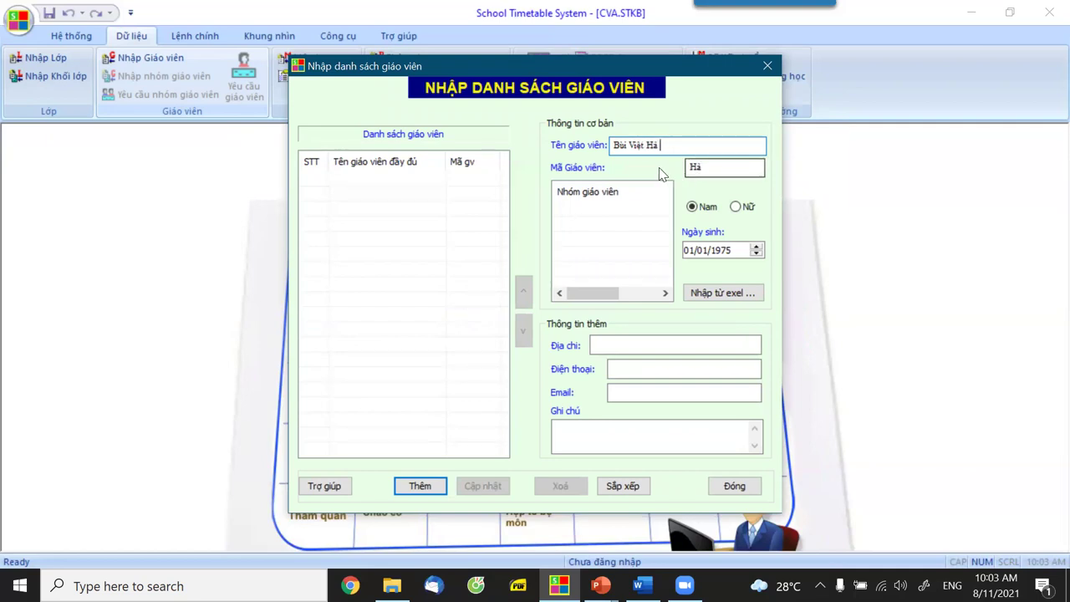
click(724, 165)
text(Ha)
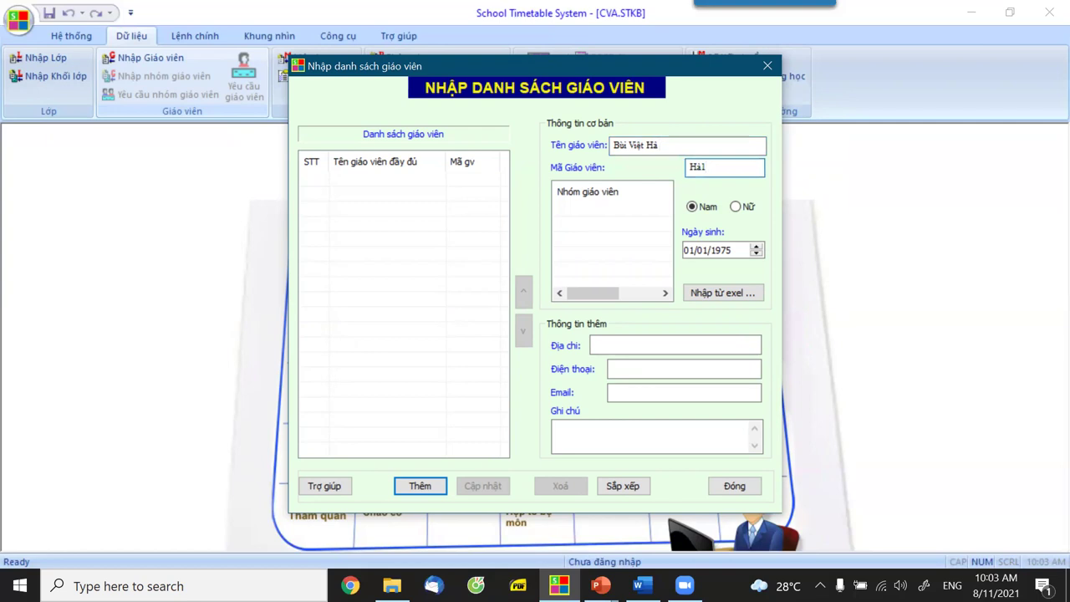
click(418, 485)
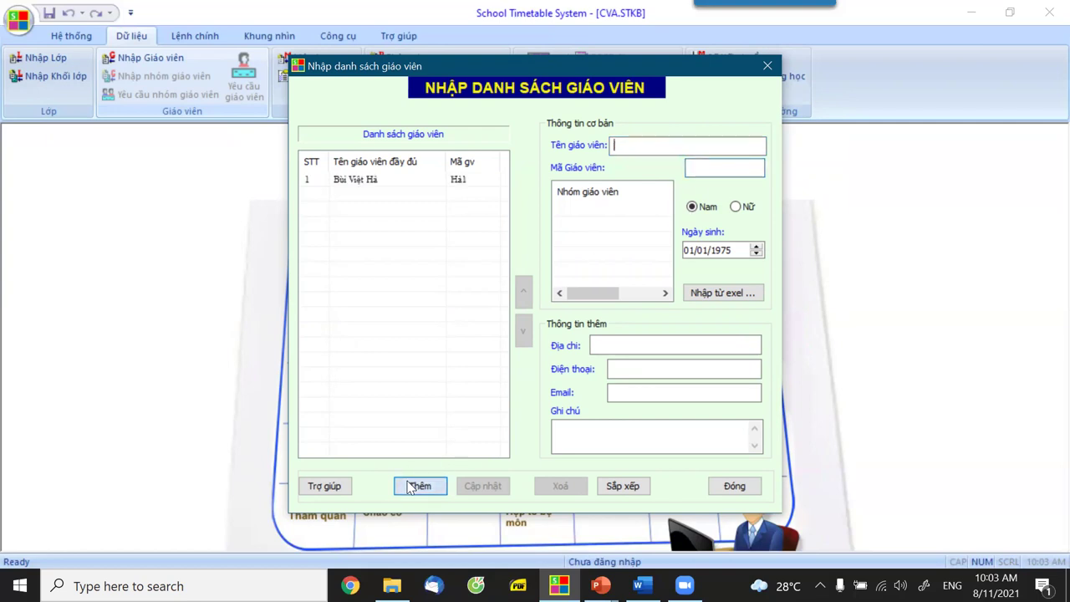
Add five more teachers by name, then close the teacher list.
text(Bình)
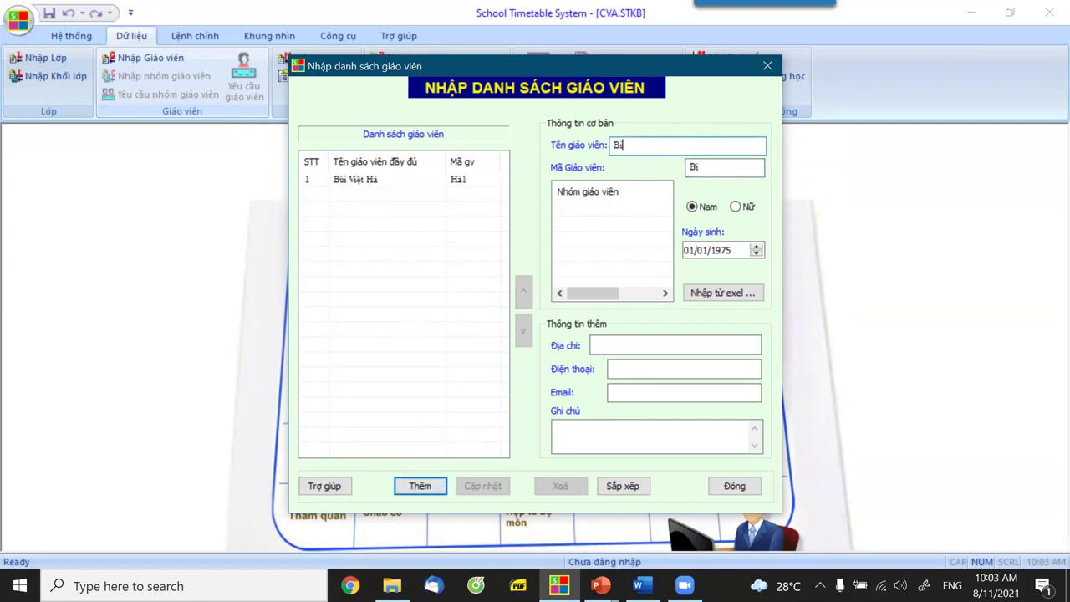
key(Return)
text(Hoa)
key(Return)
text(Lan)
key(Return)
text(Hươ)
key(Return)
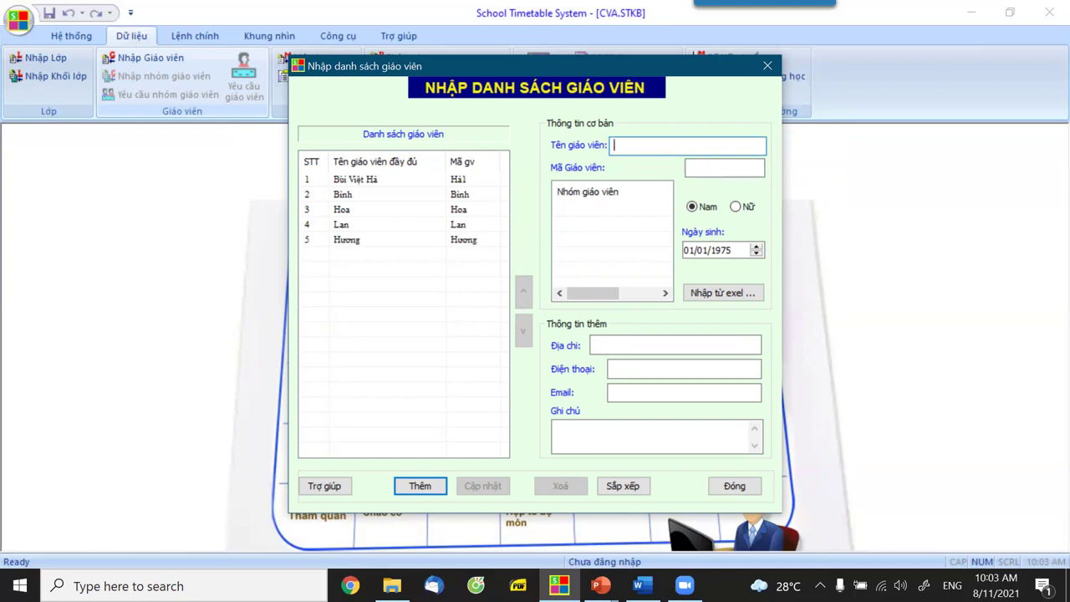
text(Quang)
key(Return)
click(732, 485)
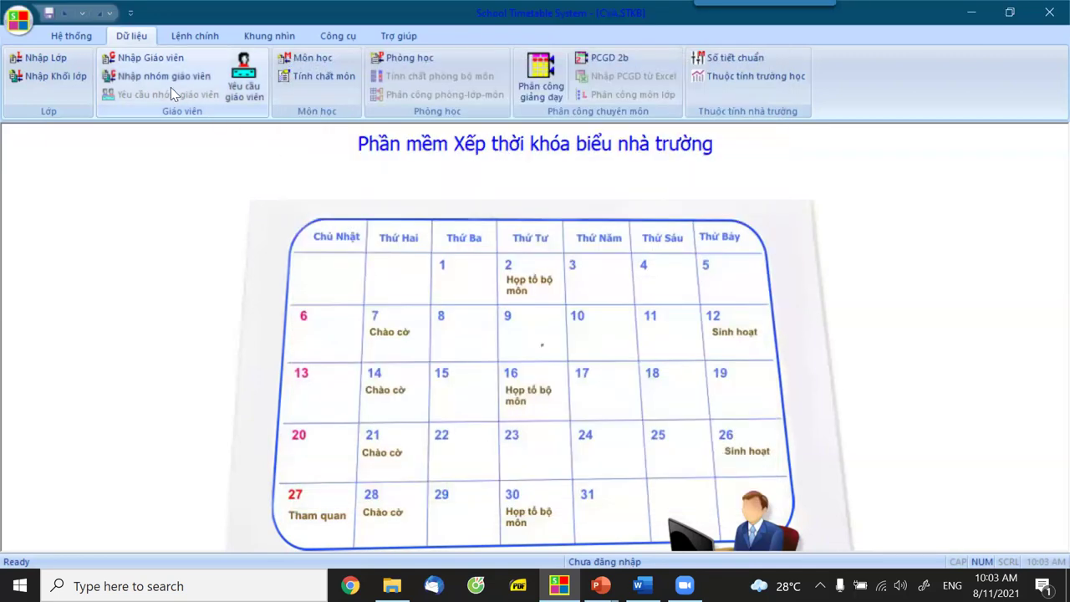
Create teacher groups Toán and Lý in the Nhập nhóm giáo viên dialog.
click(157, 73)
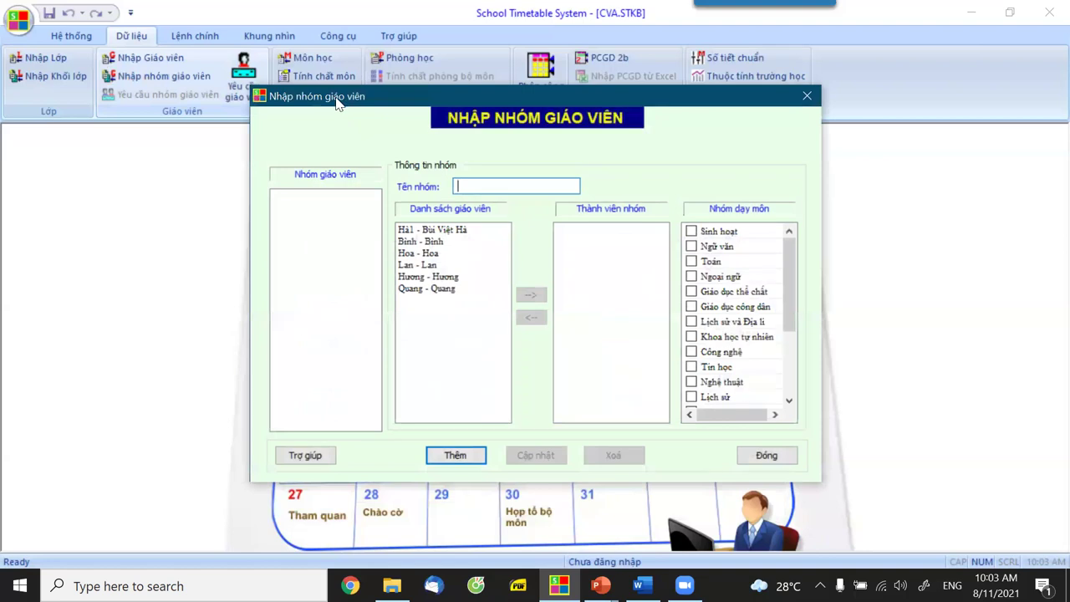
drag(337, 100, 272, 142)
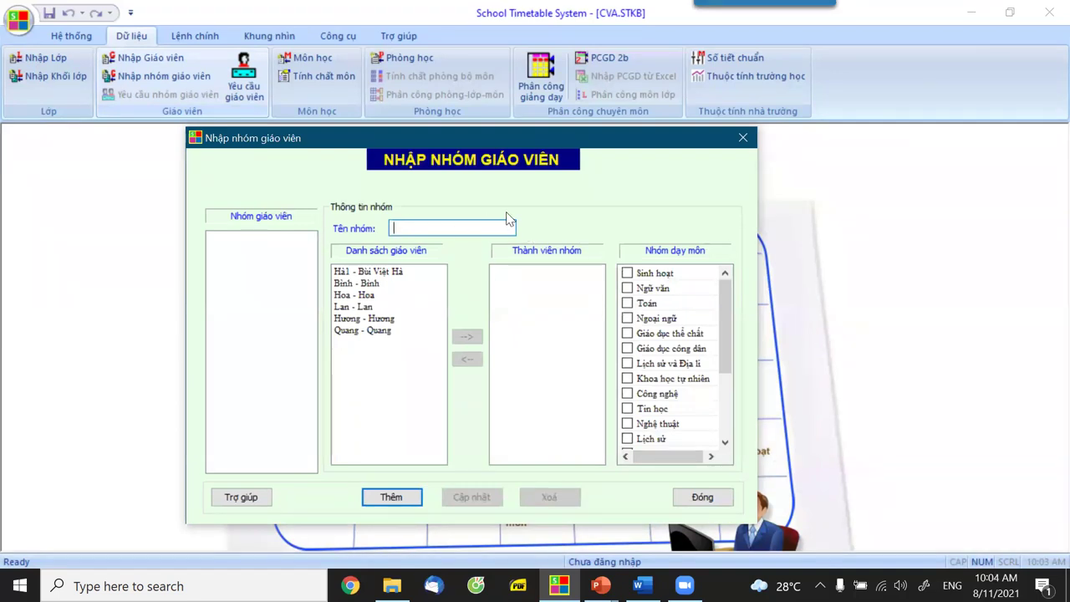
text(oán)
key(Return)
text(Lý)
key(Return)
Put three teachers in the Toán group, tick Toán and Sinh hoạt, and save.
click(239, 238)
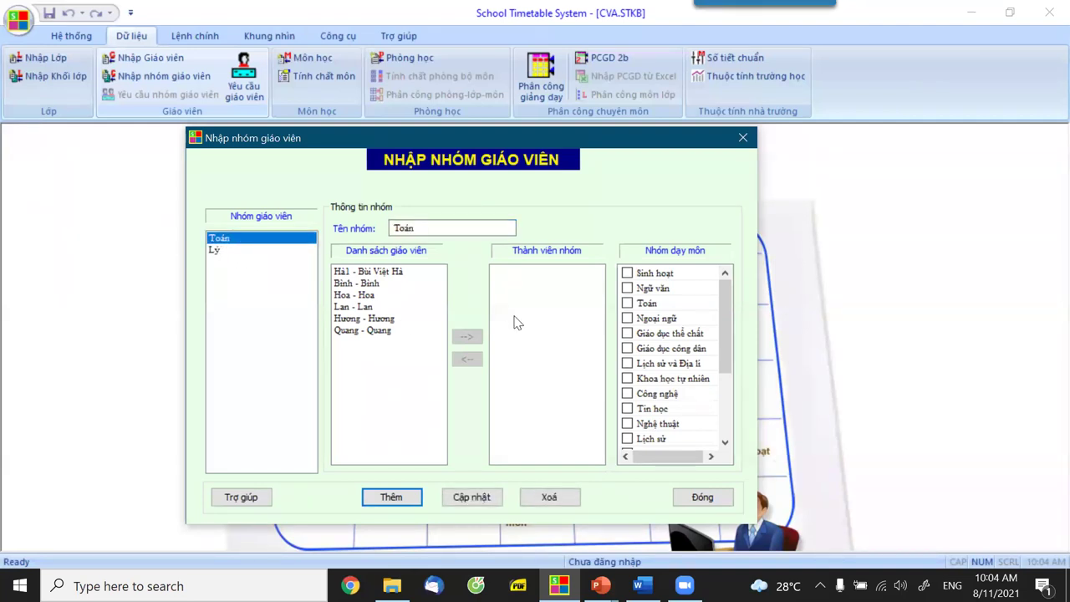
click(386, 274)
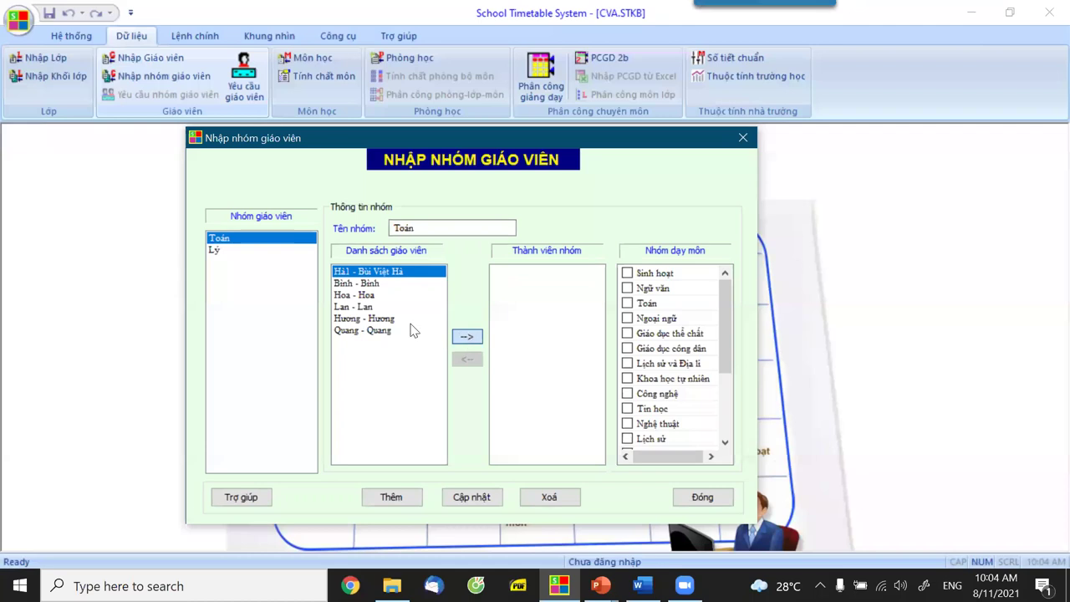
click(467, 336)
click(368, 284)
click(466, 336)
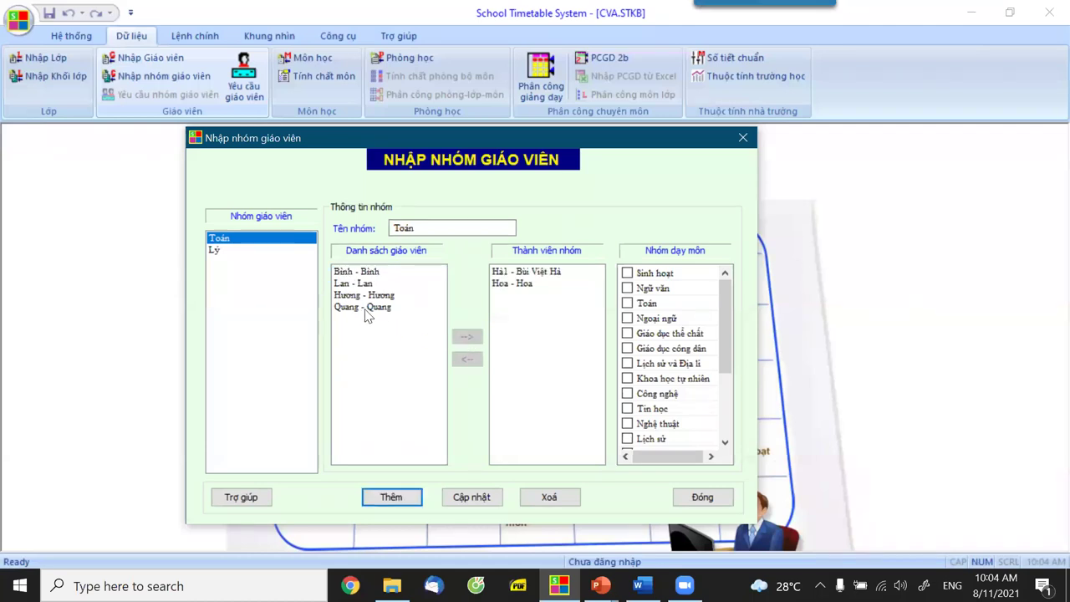
click(375, 295)
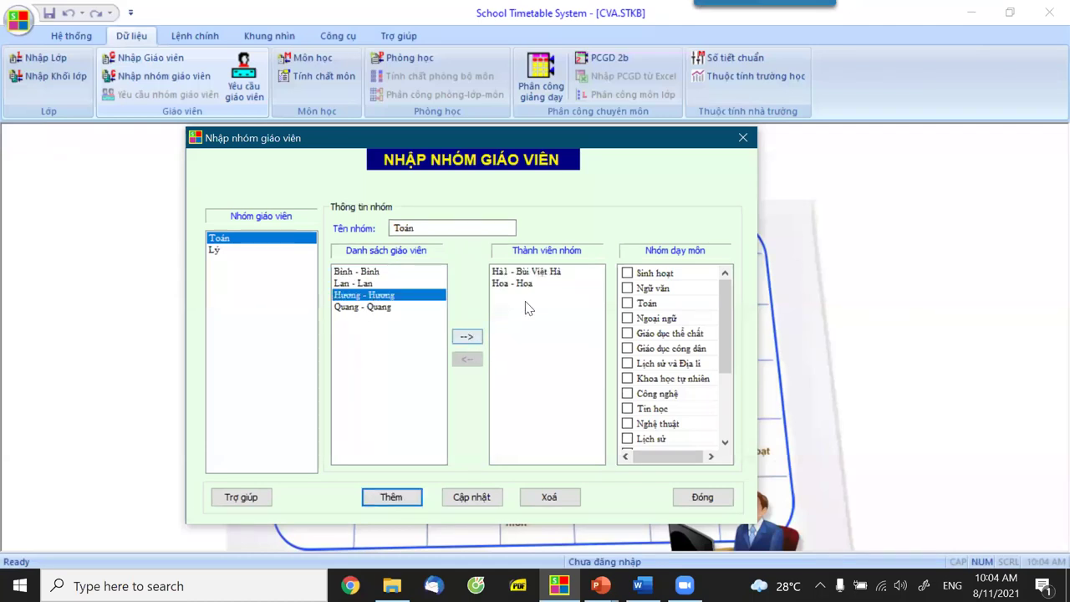
click(627, 303)
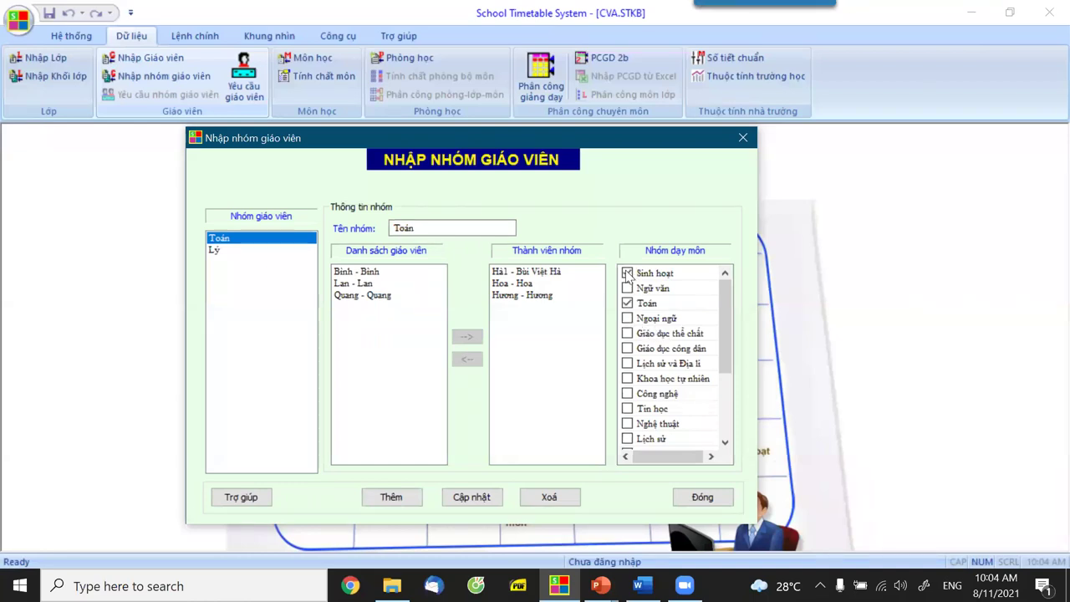
click(628, 273)
click(456, 498)
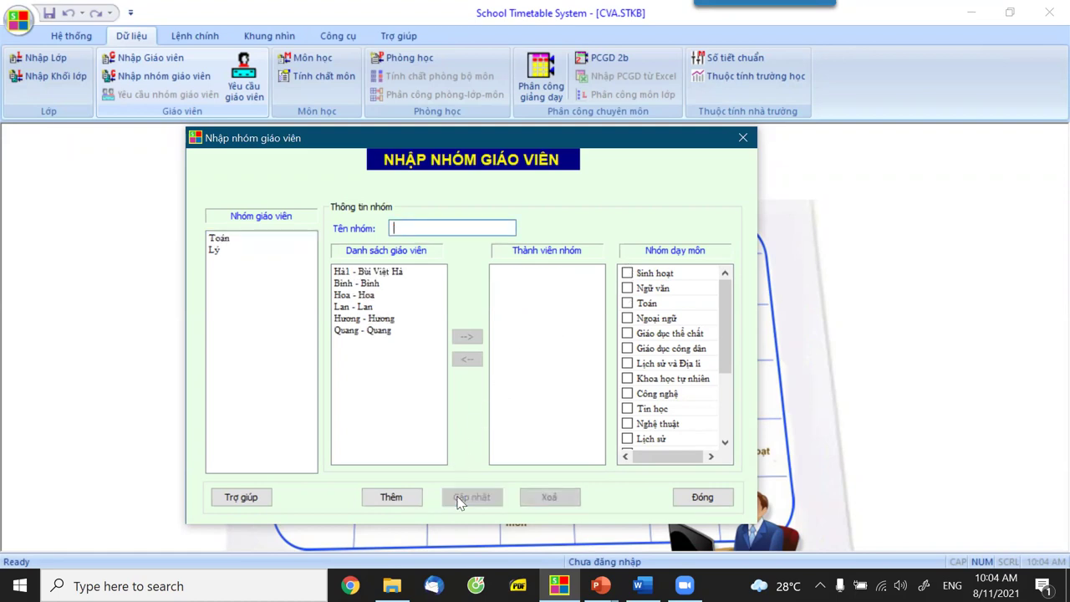
click(217, 239)
Add four teachers to the Lý group.
click(214, 251)
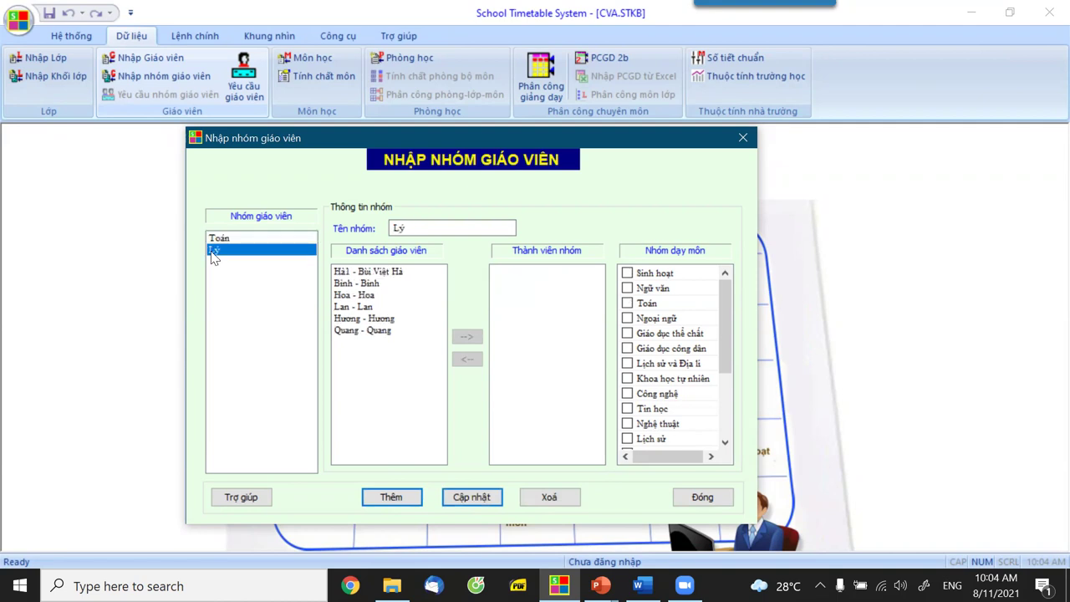
click(386, 284)
click(477, 338)
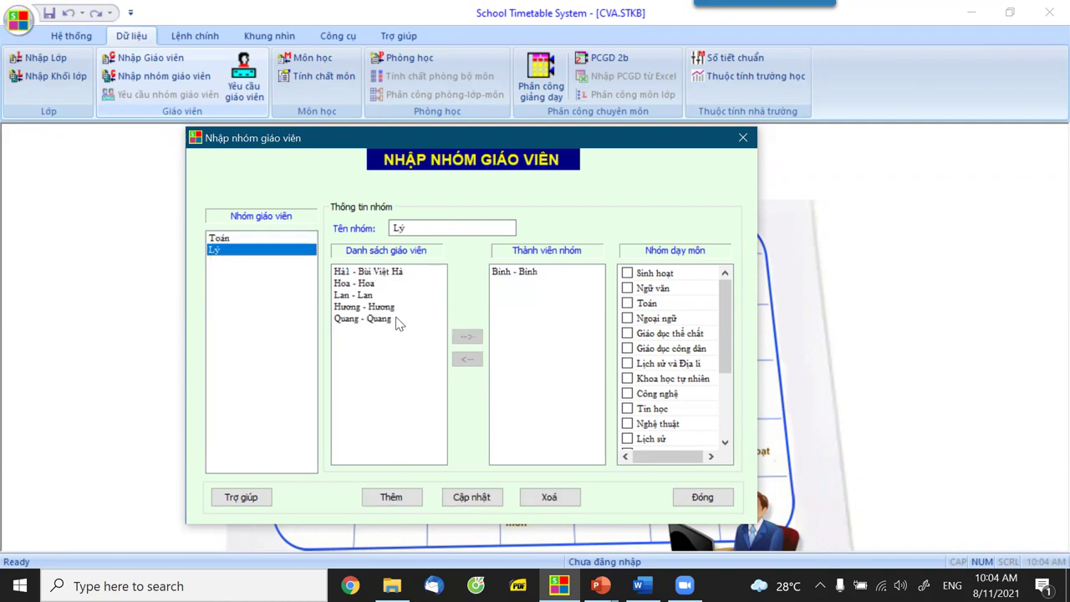
click(471, 339)
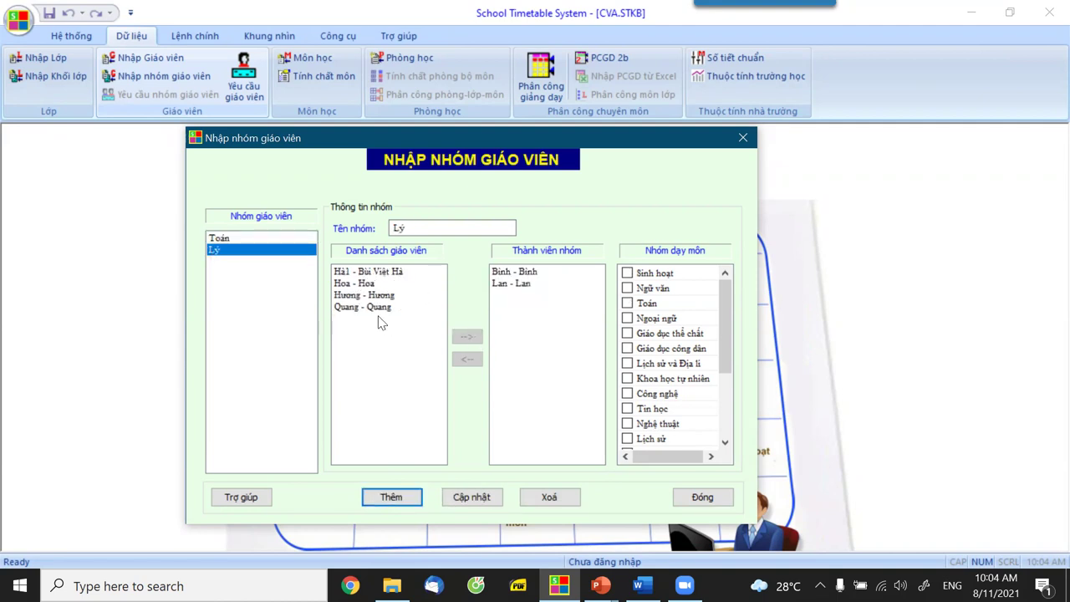
click(384, 307)
click(466, 334)
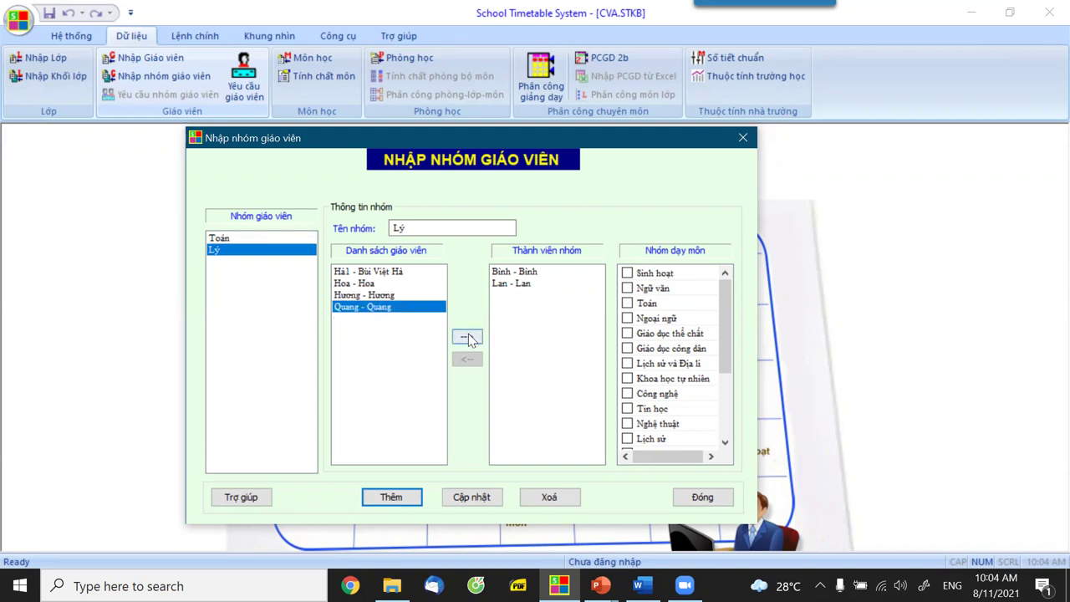
click(366, 284)
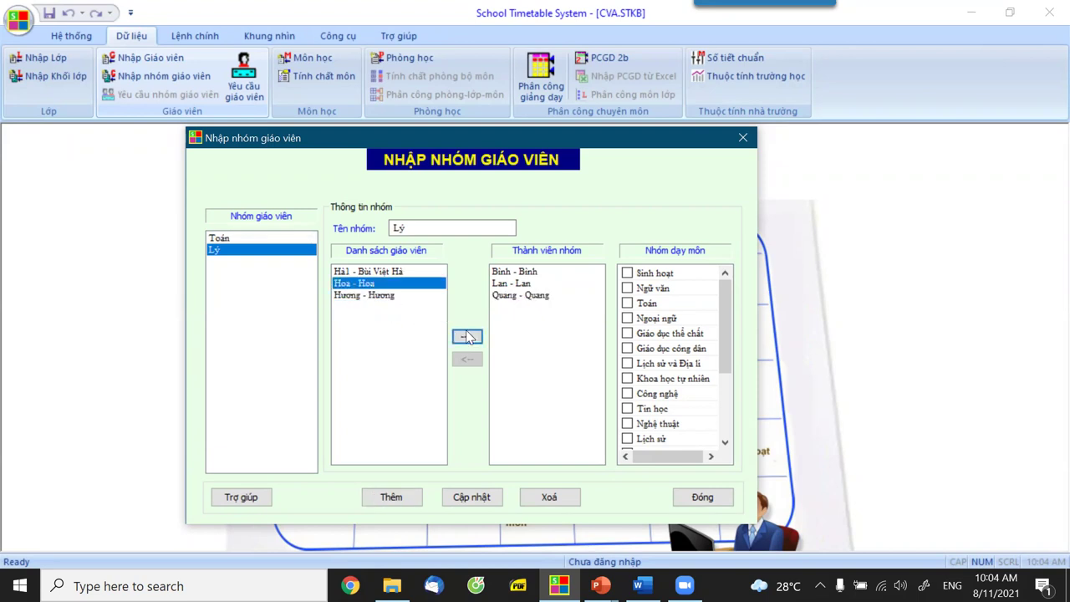
click(466, 336)
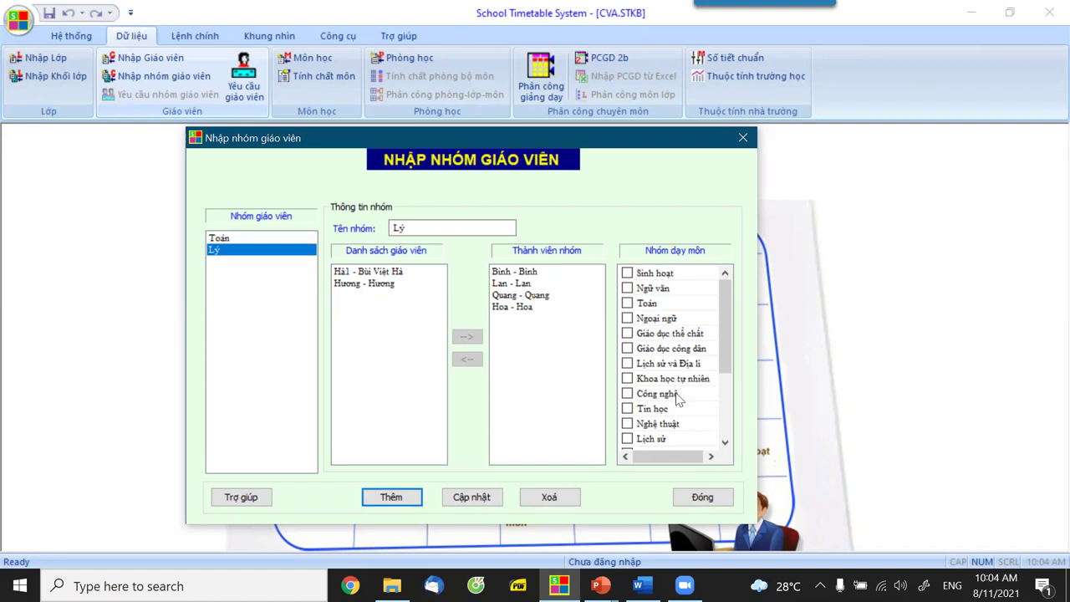
Assign Vật lí and Sinh hoạt to the Lý group, save, and close the dialog.
scroll(662, 379, down, 2)
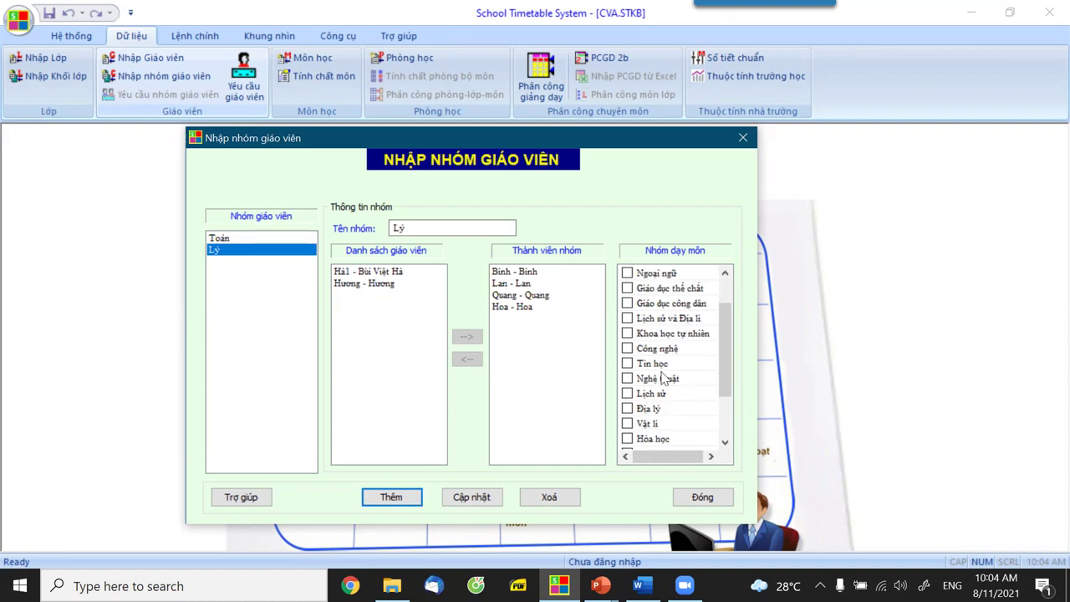
click(627, 379)
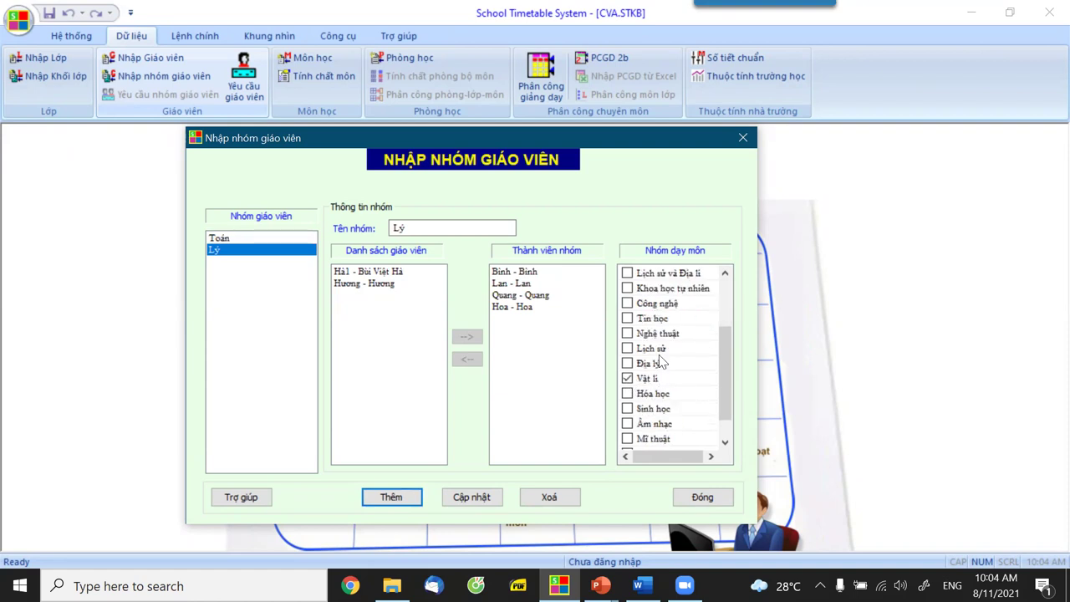
scroll(662, 359, up, 2)
click(626, 273)
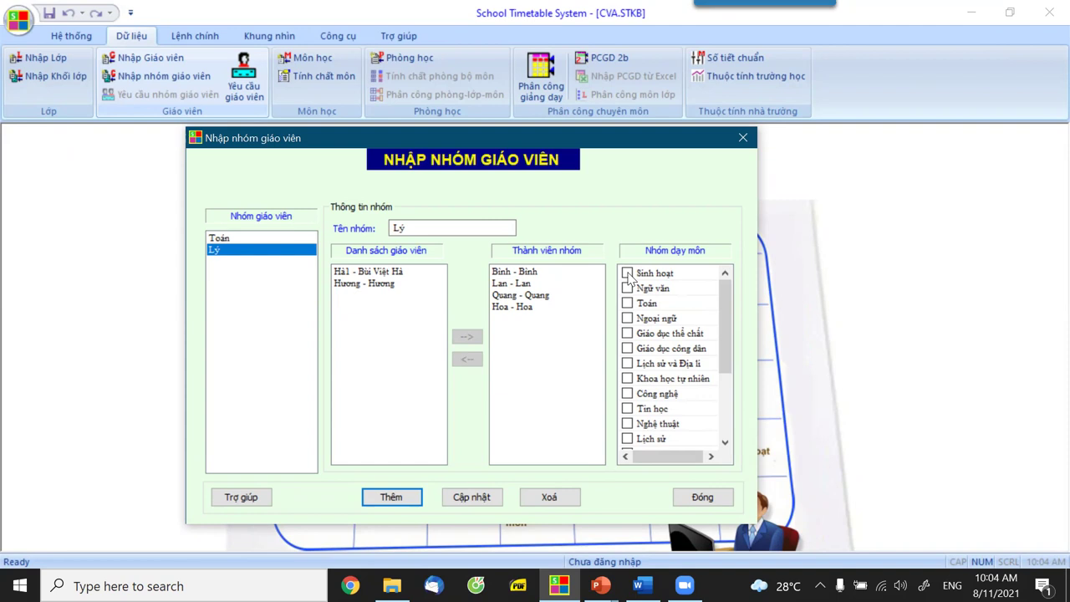
click(470, 500)
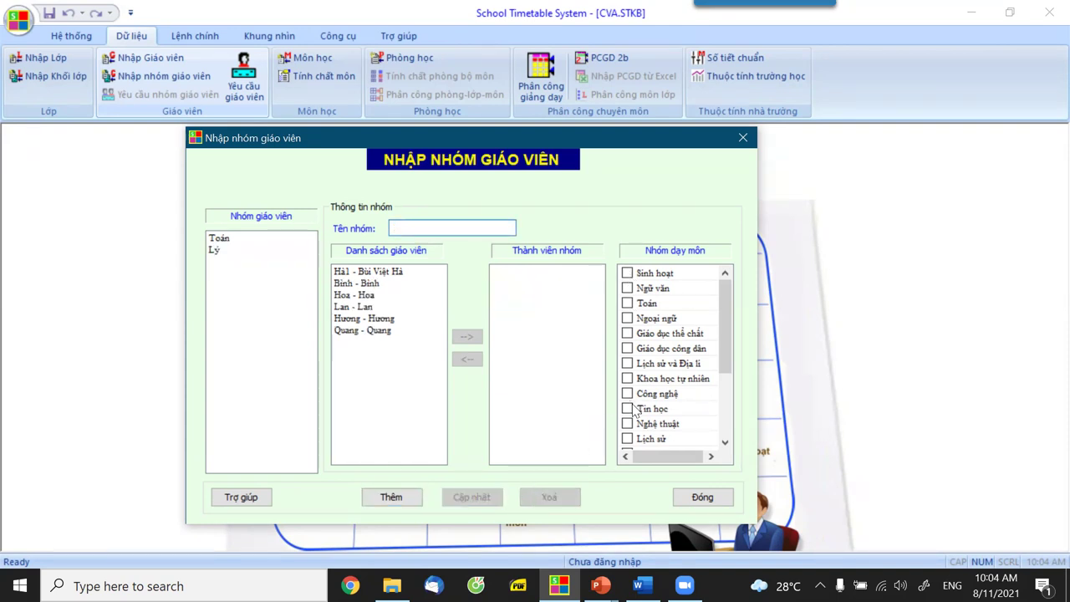
click(702, 499)
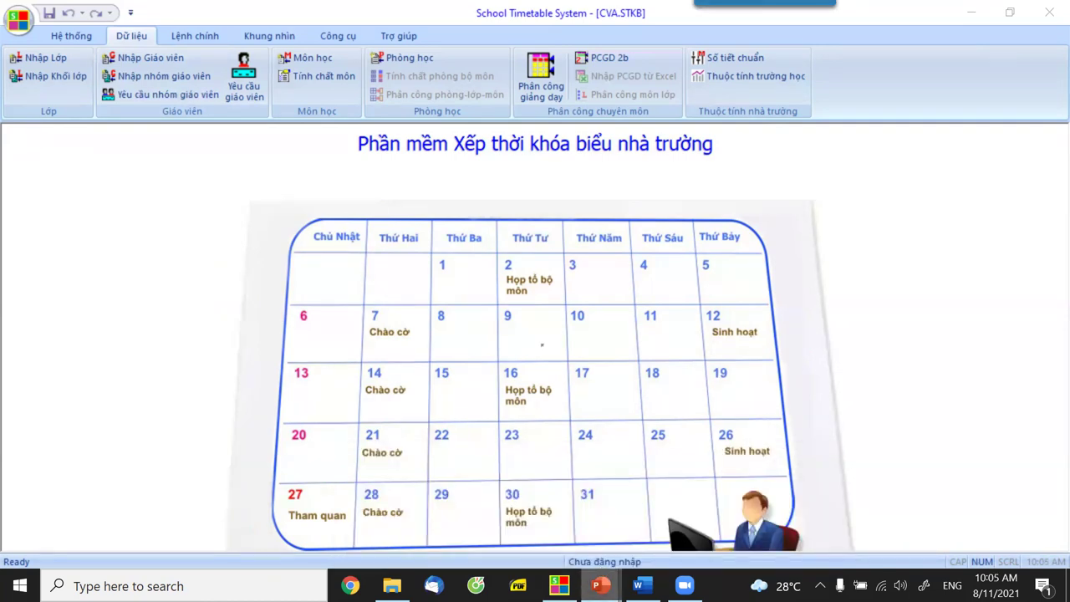
key(super)
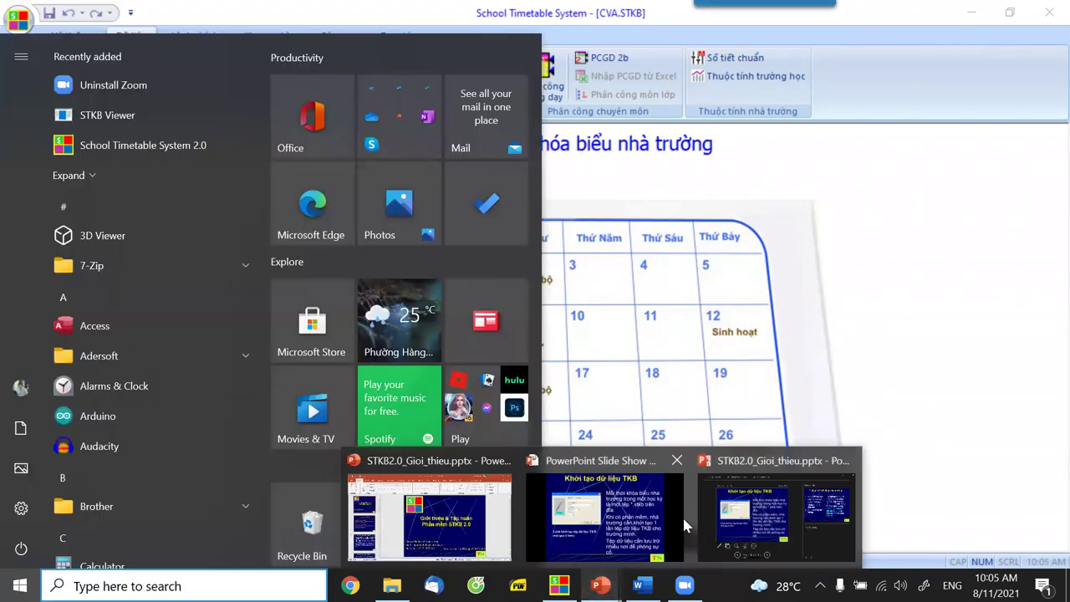
click(903, 391)
key(alt+Tab)
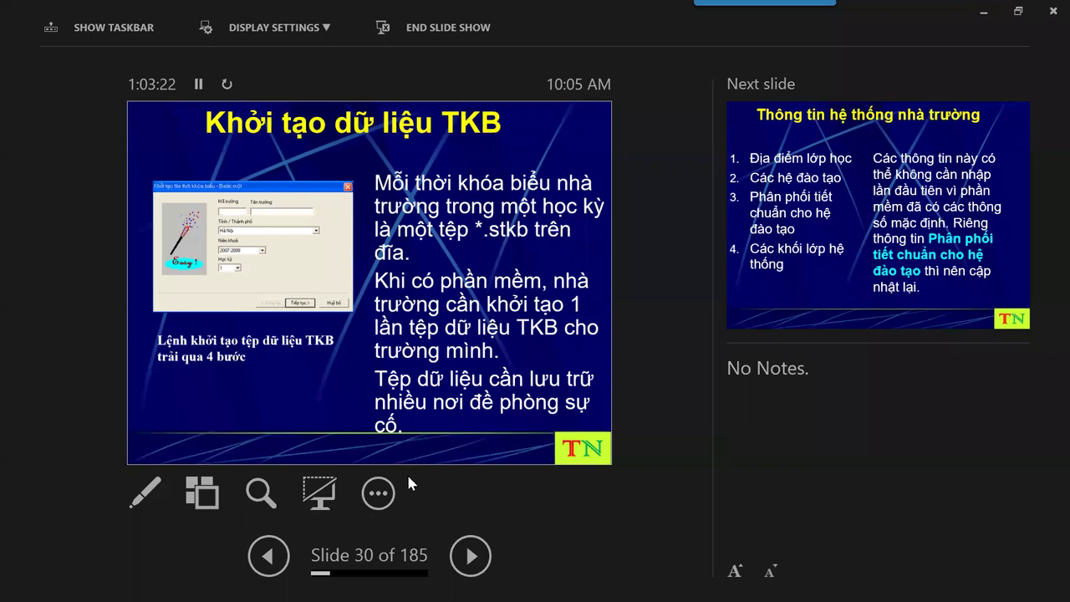
key(alt+Tab)
key(alt+Tab)
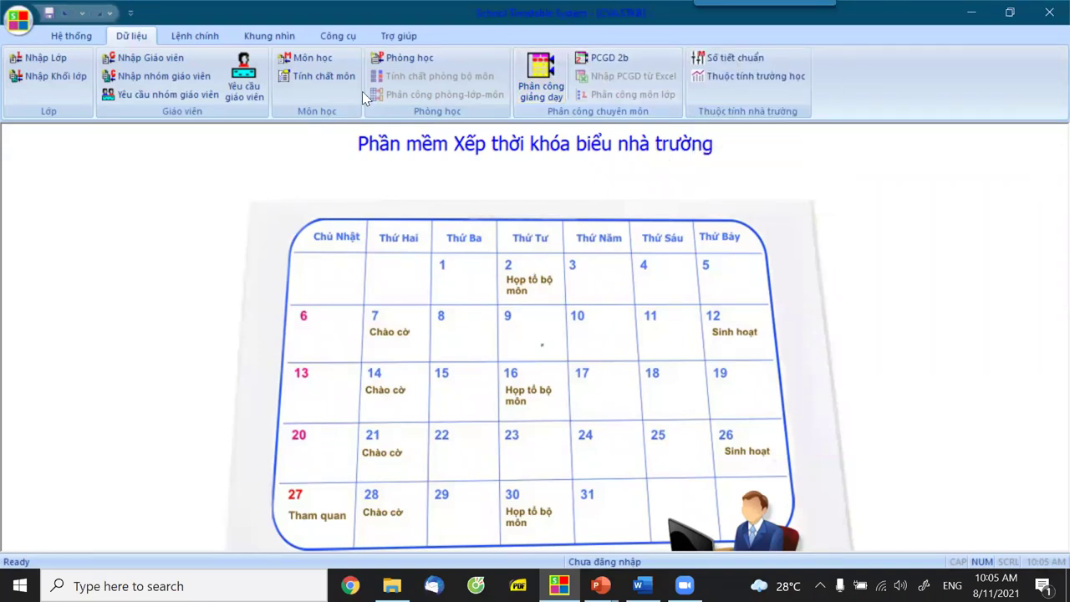
click(755, 77)
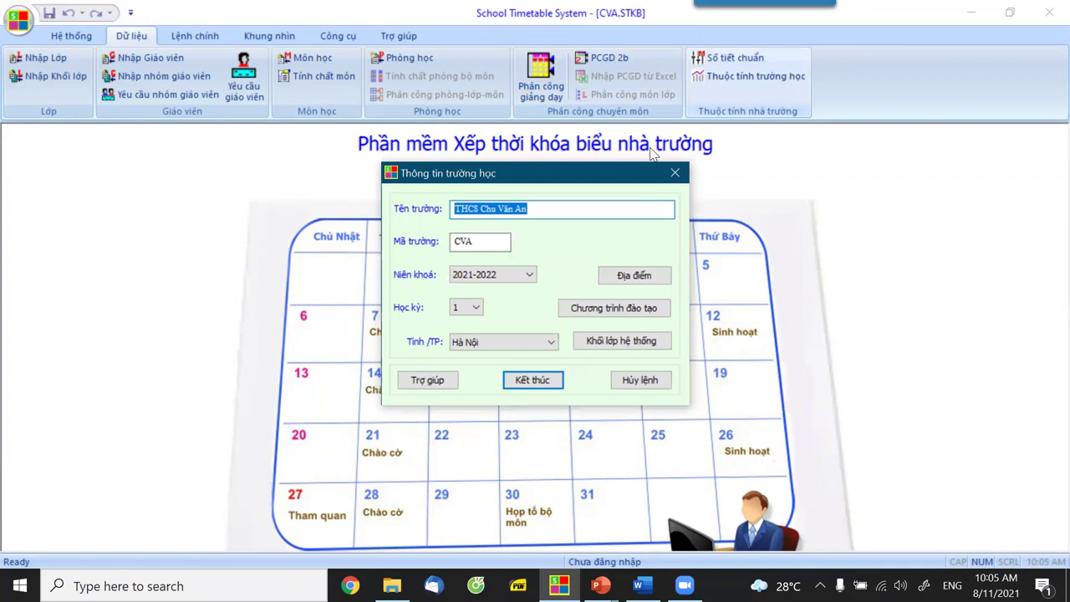
click(640, 276)
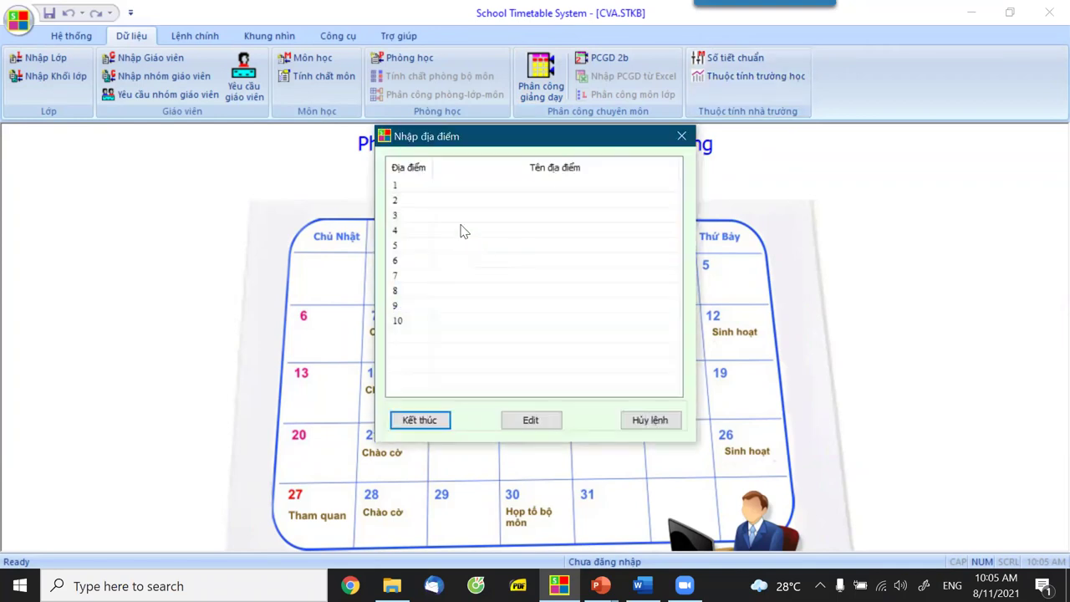
click(651, 422)
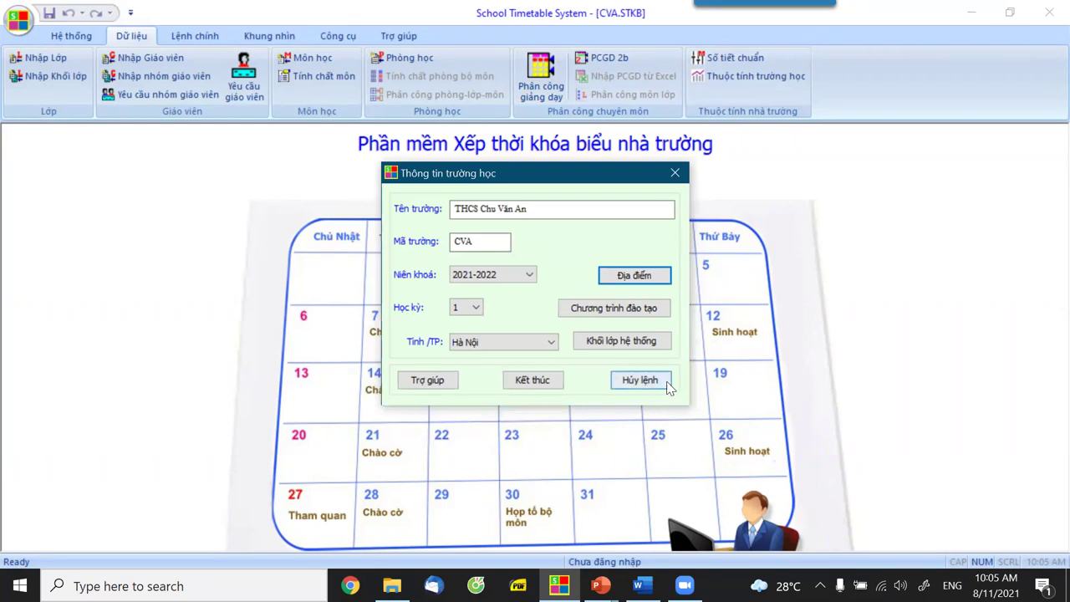
click(614, 310)
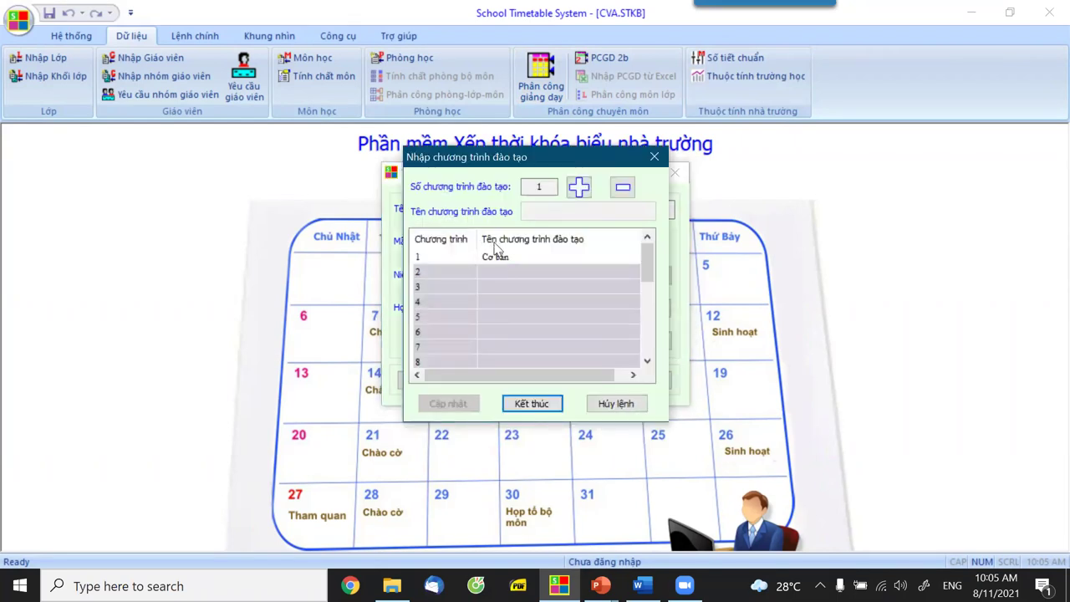
click(613, 403)
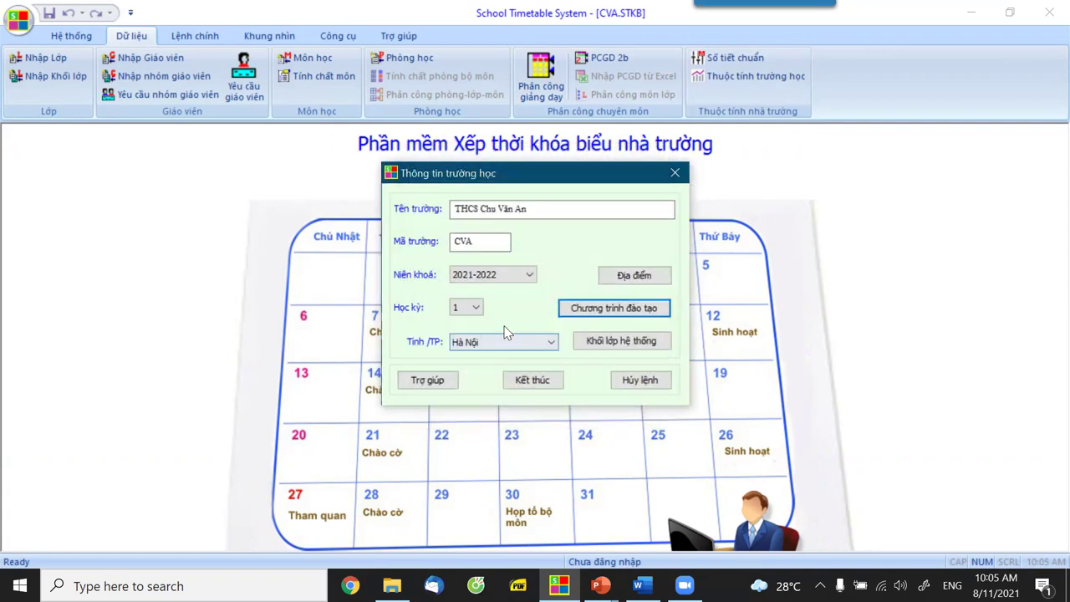
click(478, 241)
click(476, 307)
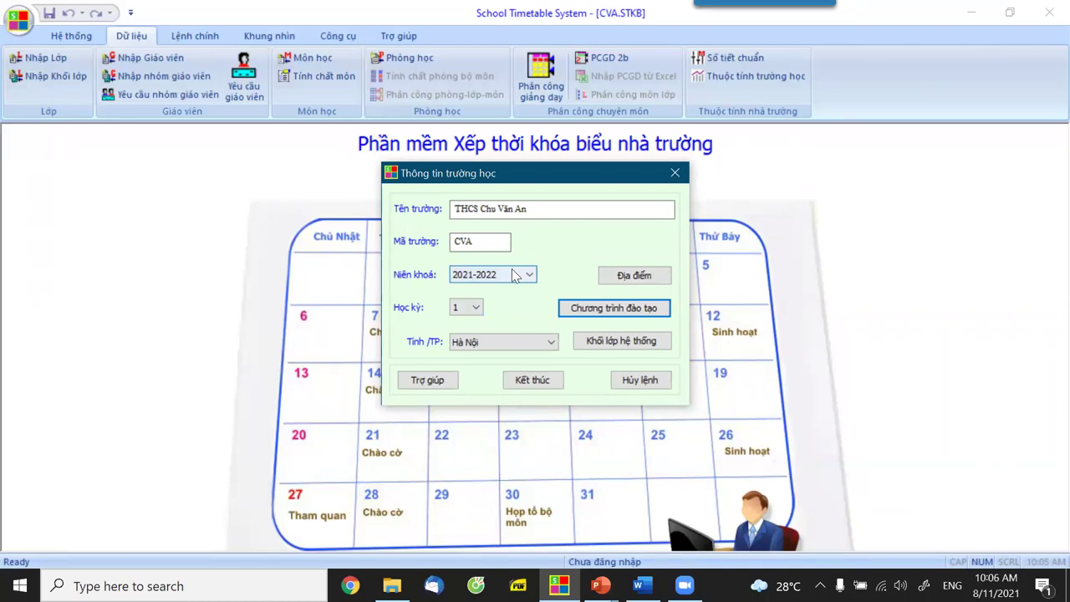
click(655, 381)
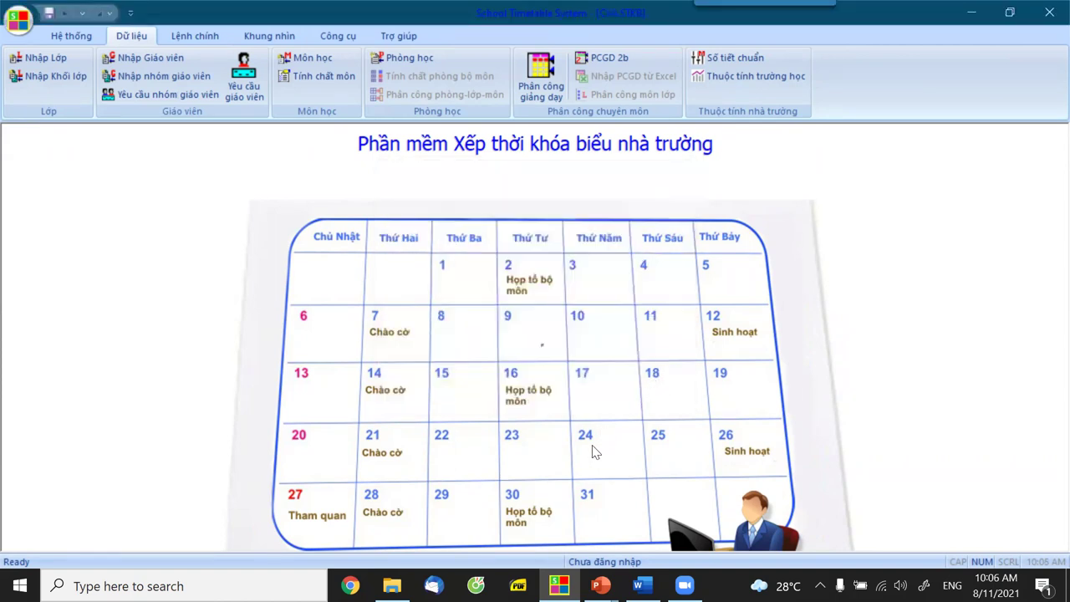
Bring the PowerPoint slide presentation back to the front.
click(600, 585)
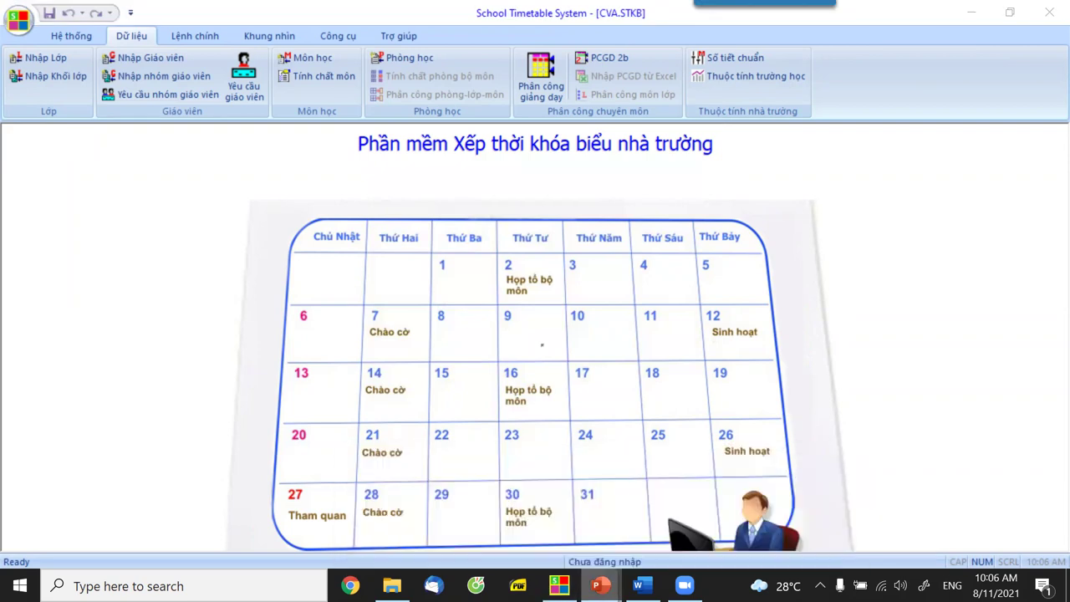
click(512, 542)
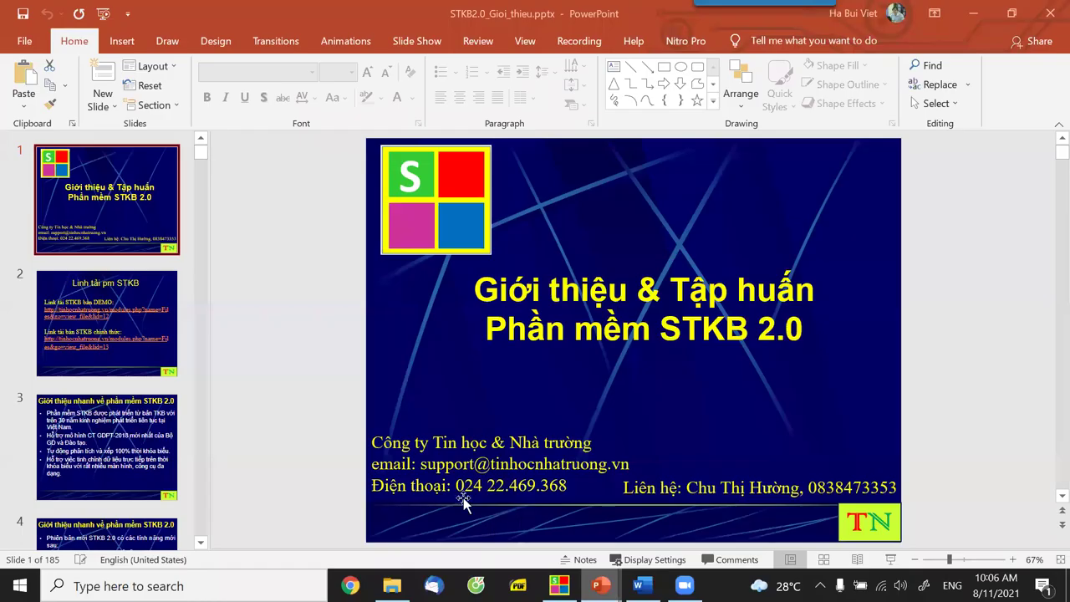
key(alt+Tab)
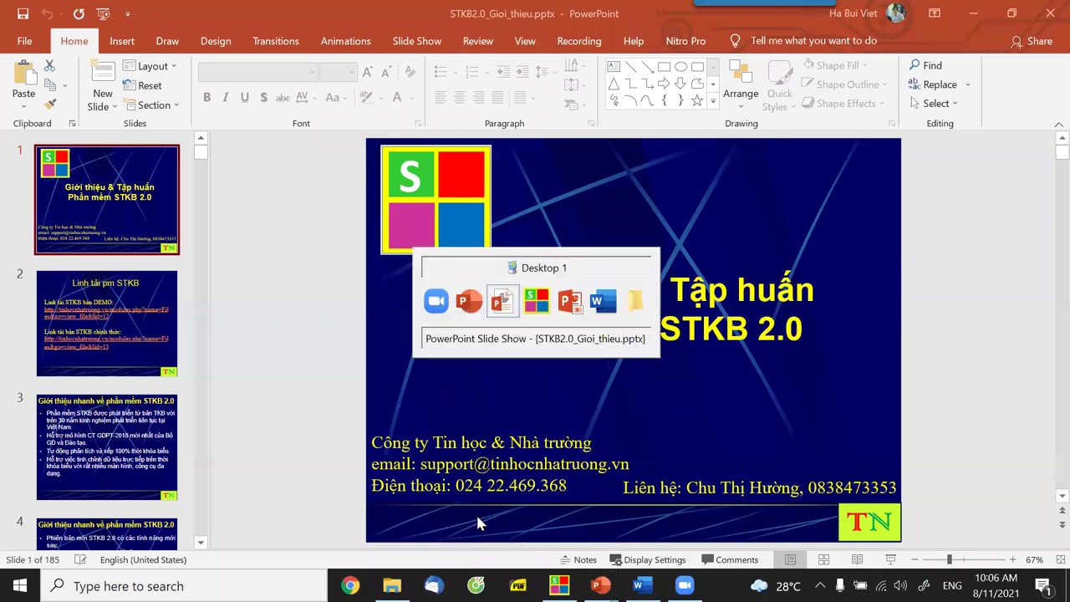
key(Tab)
key(Tab)
key(Tab)
key(Tab)
key(Tab)
key(Tab)
key(Tab)
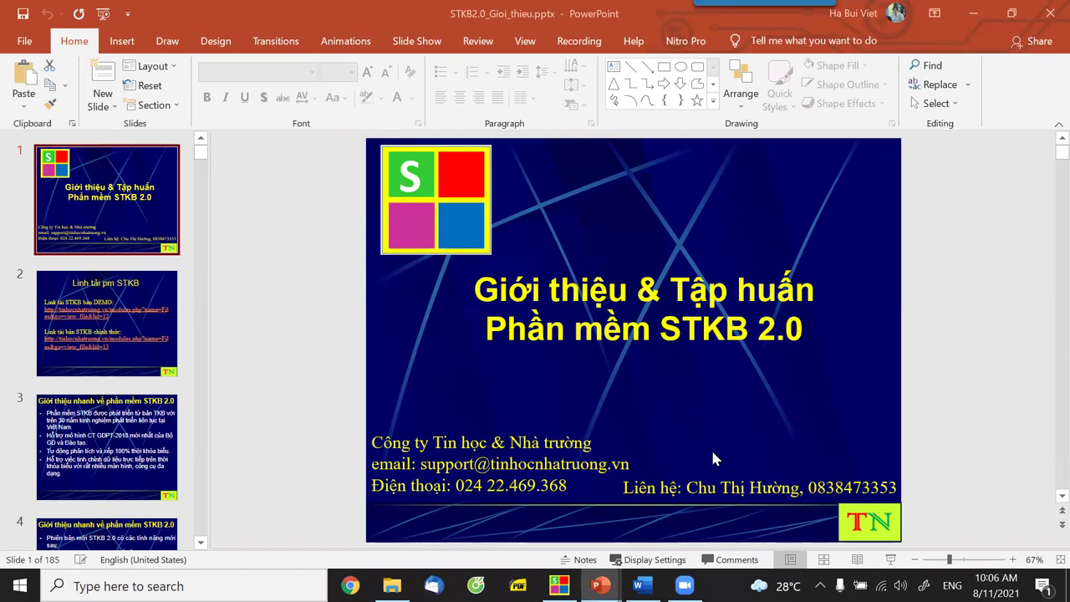
mouse_move(600, 584)
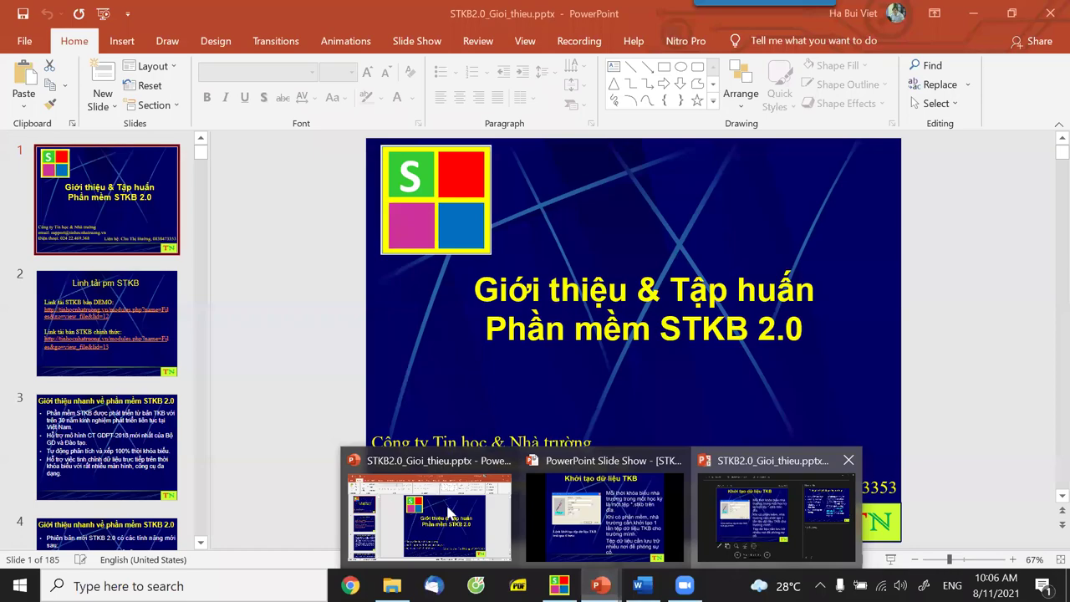
click(474, 565)
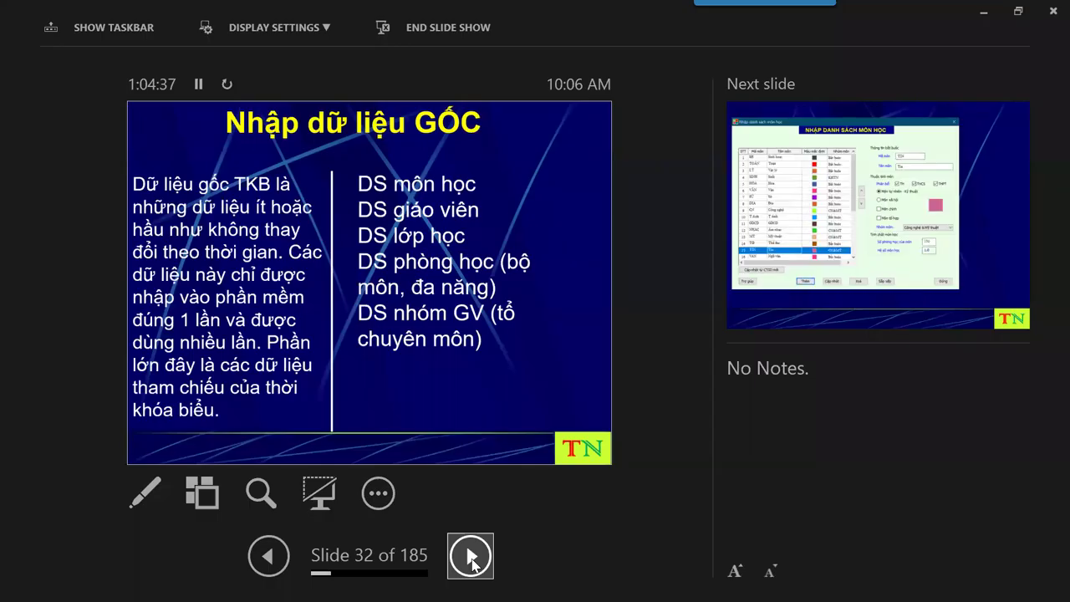
Advance to slide 39 on subject properties and teacher constraints, then return to the timetable program.
click(471, 556)
click(470, 555)
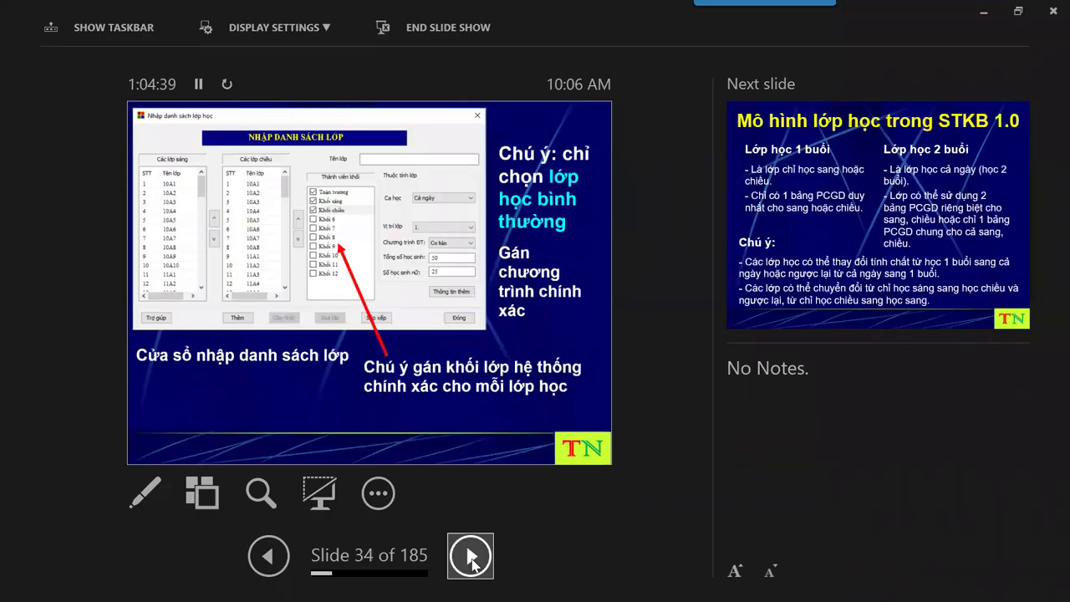
click(470, 556)
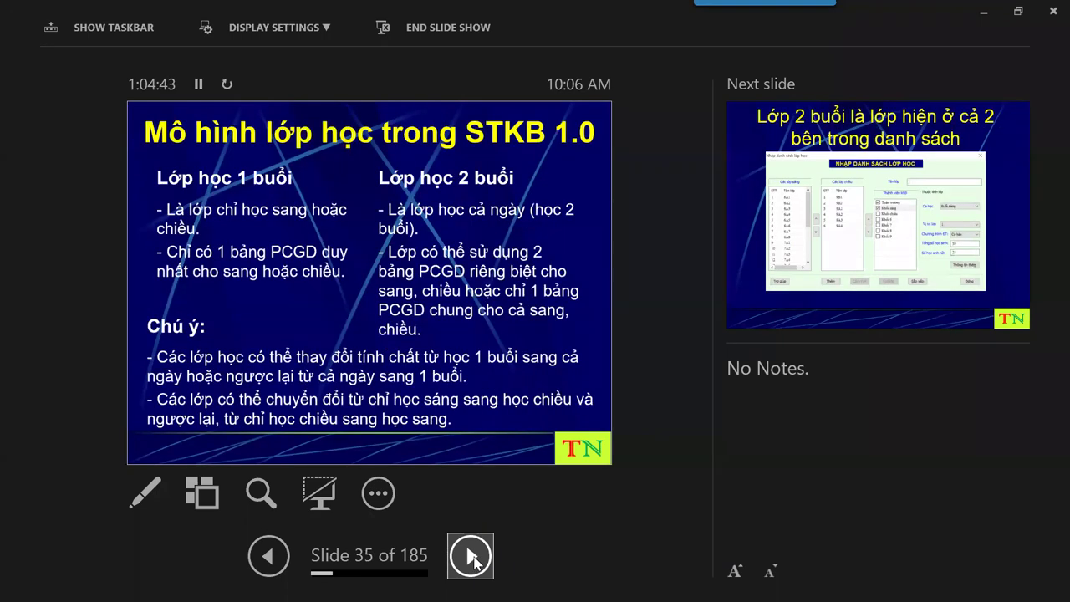
click(471, 558)
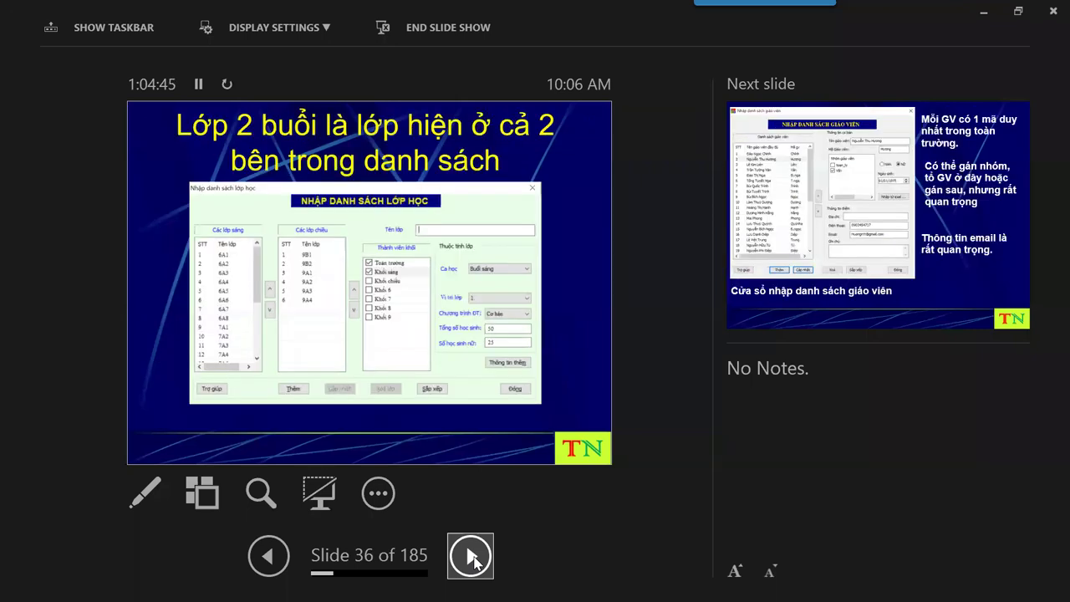
click(471, 558)
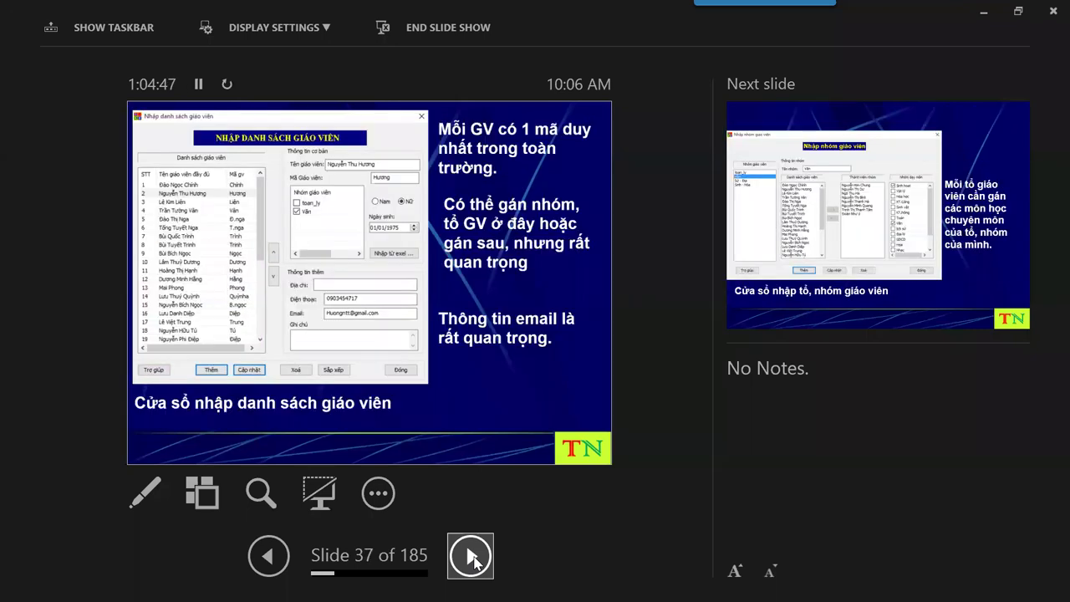
double_click(471, 558)
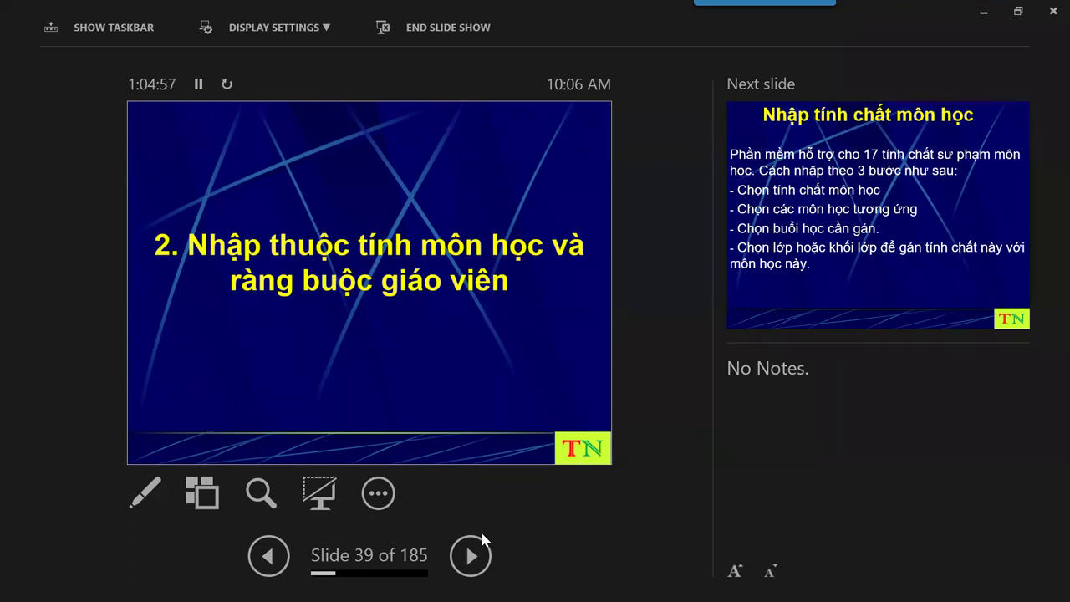
key(alt+Tab)
key(Tab)
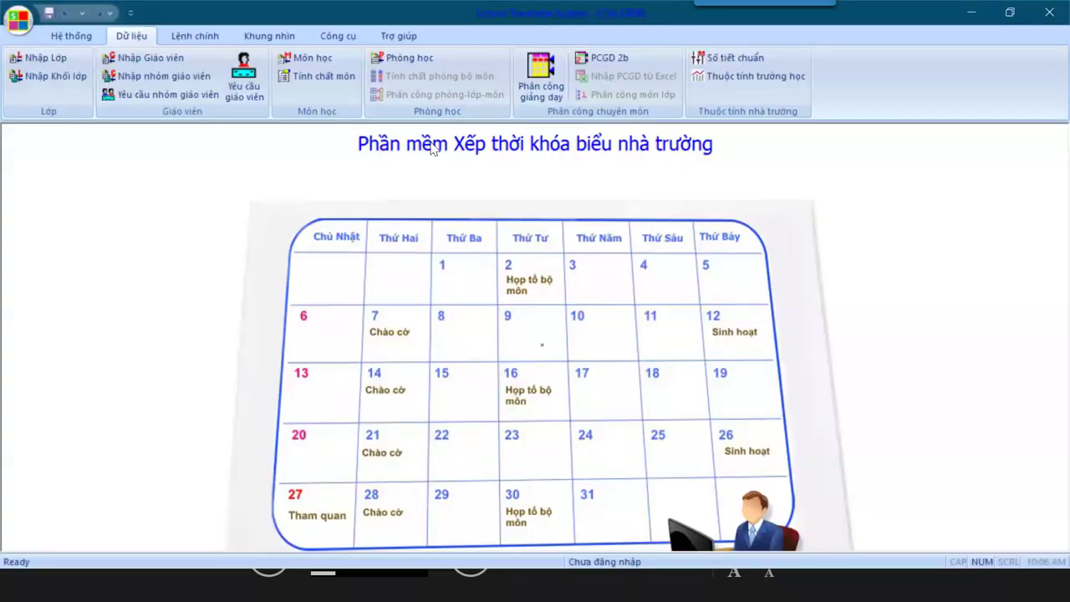
Maximize the timetable window and open Tính chất môn to show Nhập ràng buộc môn học.
key(super+Down)
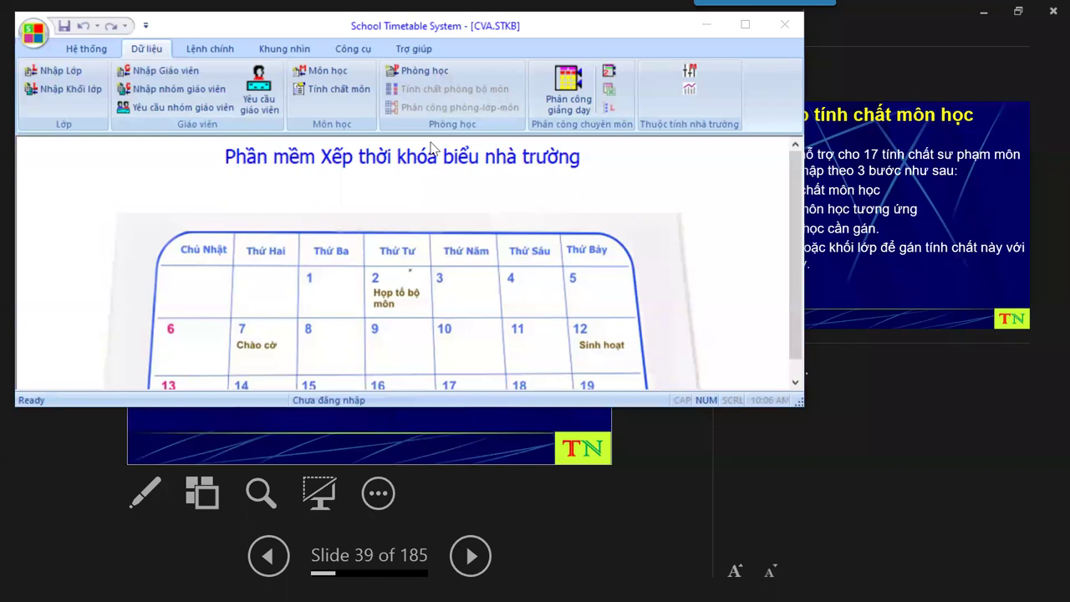
key(super+Up)
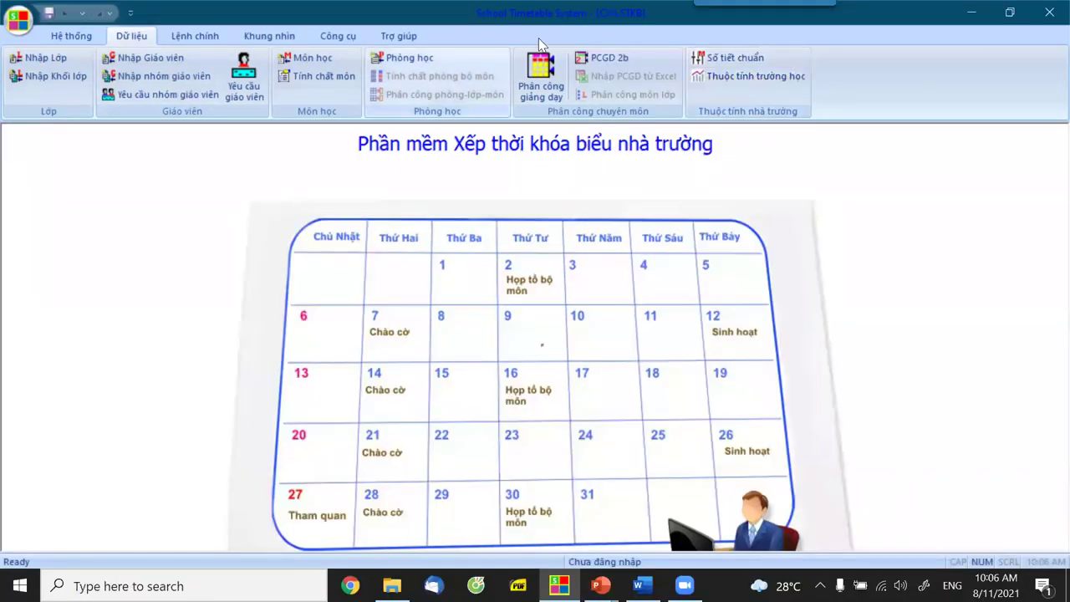
click(317, 76)
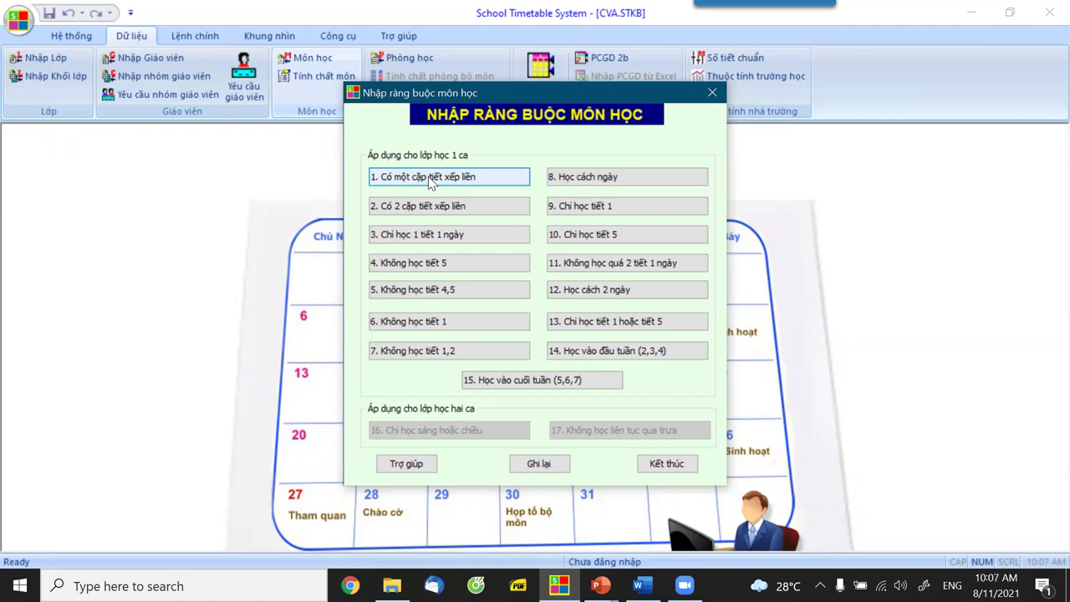
Add Ngữ văn and Toán as Toàn trường to rule '1. Có một cặp tiết xếp liền'.
click(429, 180)
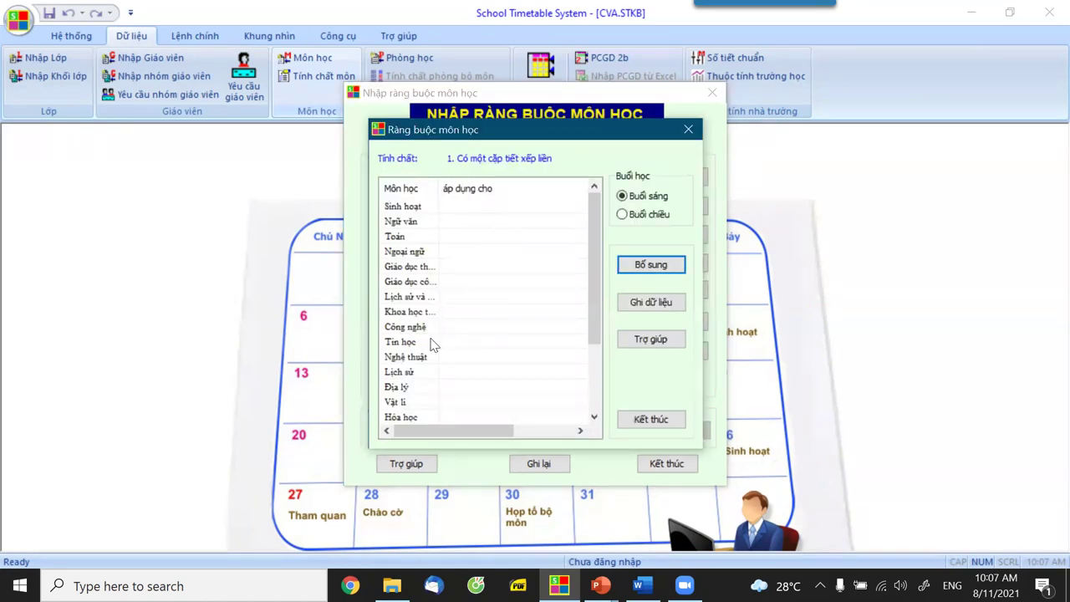
click(401, 222)
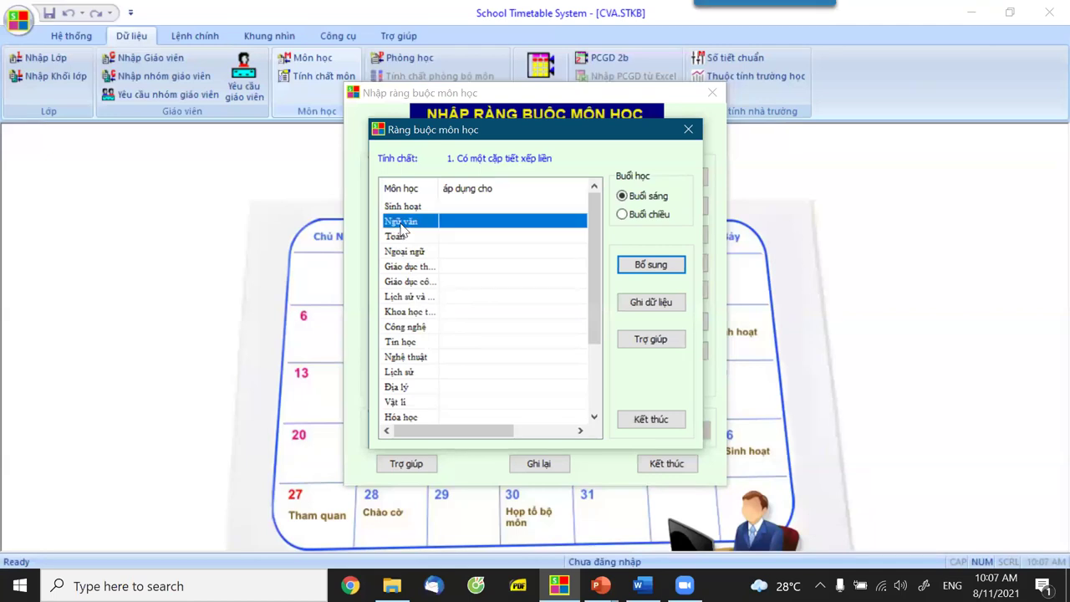
click(637, 265)
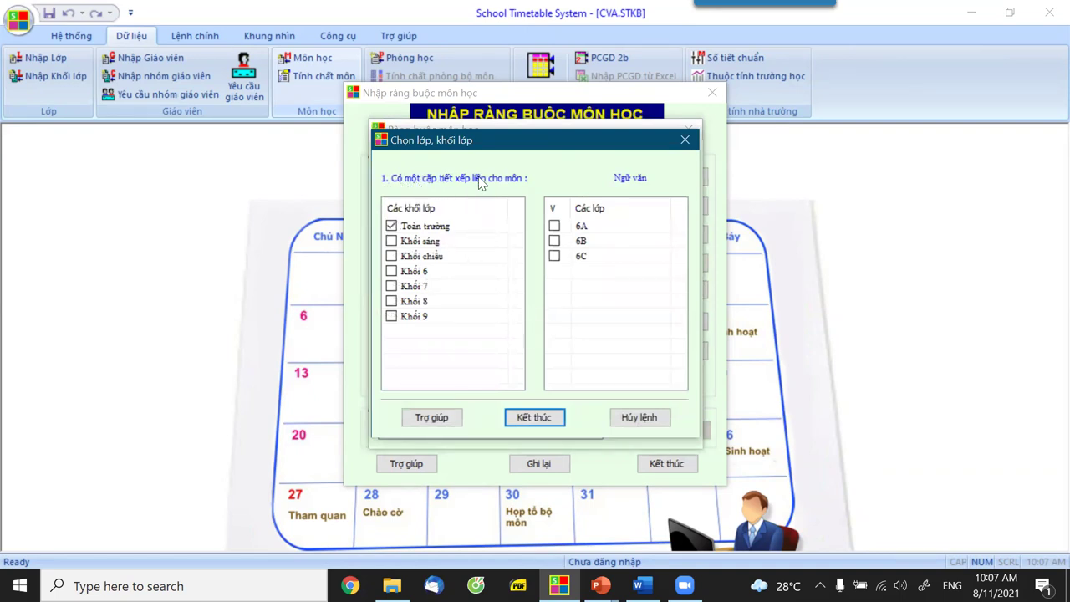
click(535, 418)
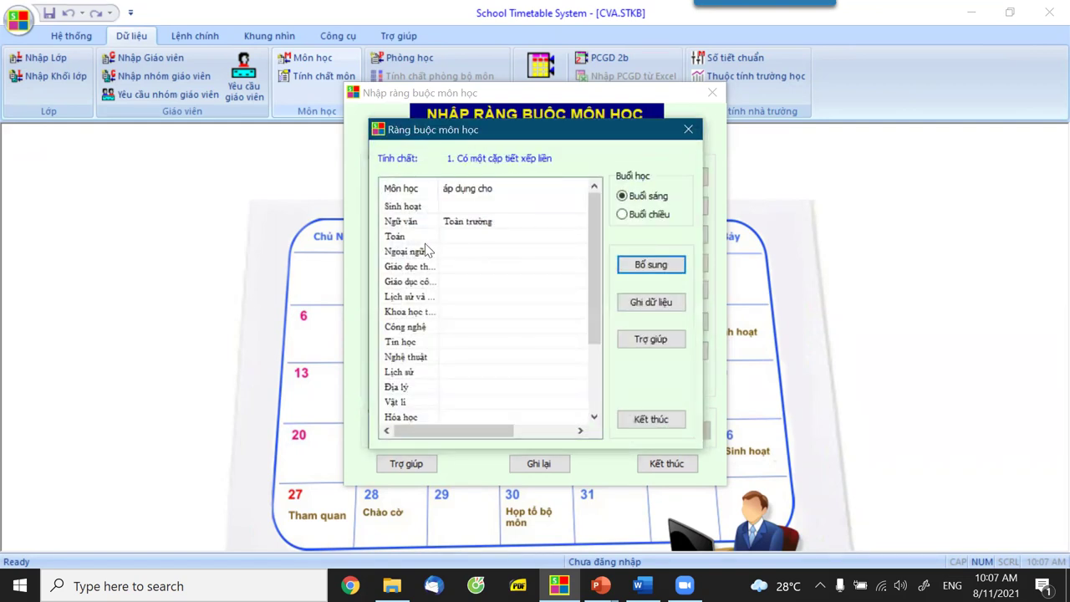
click(405, 237)
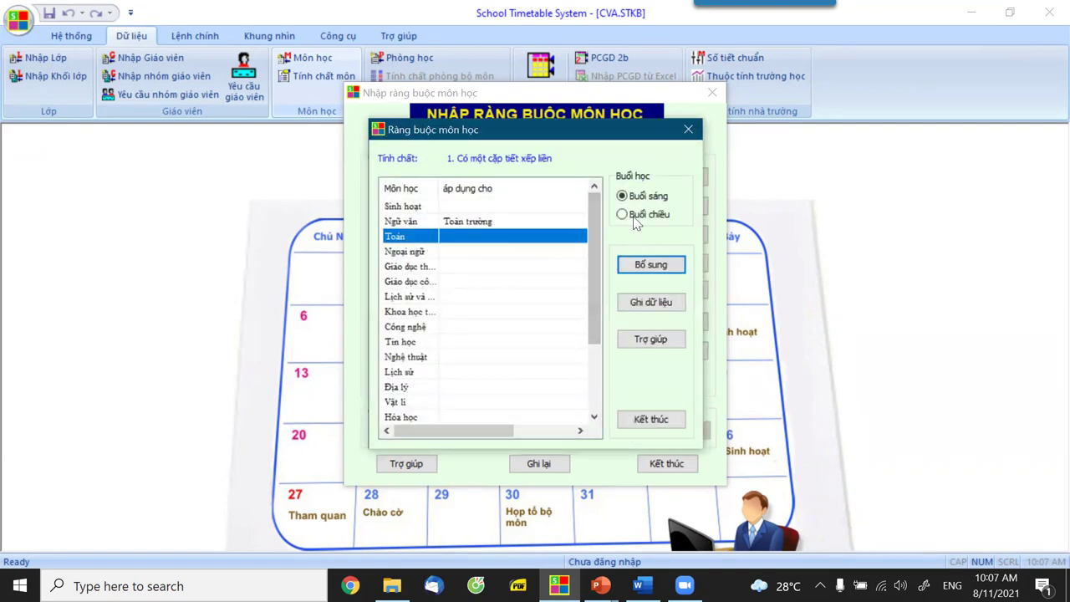
click(636, 265)
click(392, 227)
click(535, 417)
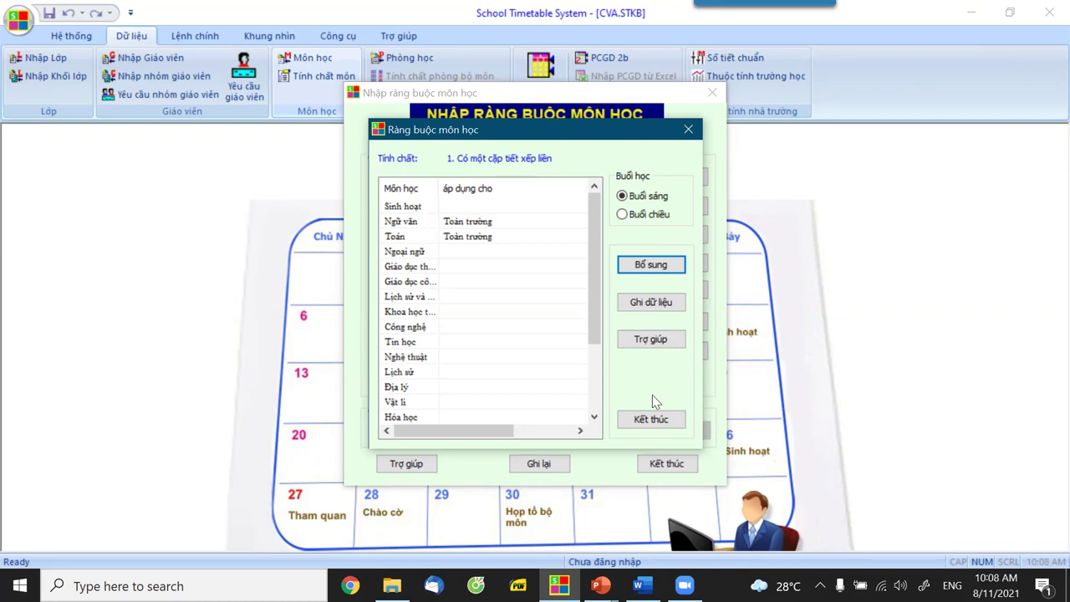
click(646, 422)
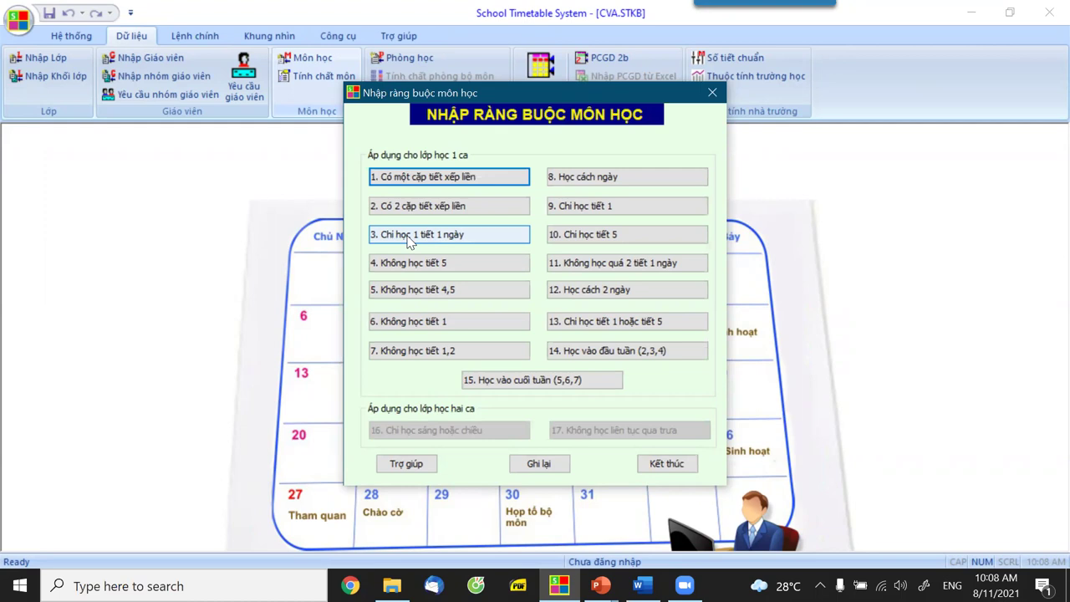
In rule '3. Chỉ học 1 tiết 1 ngày', add Ngoại ngữ and Giáo dục thể chất school-wide.
click(409, 240)
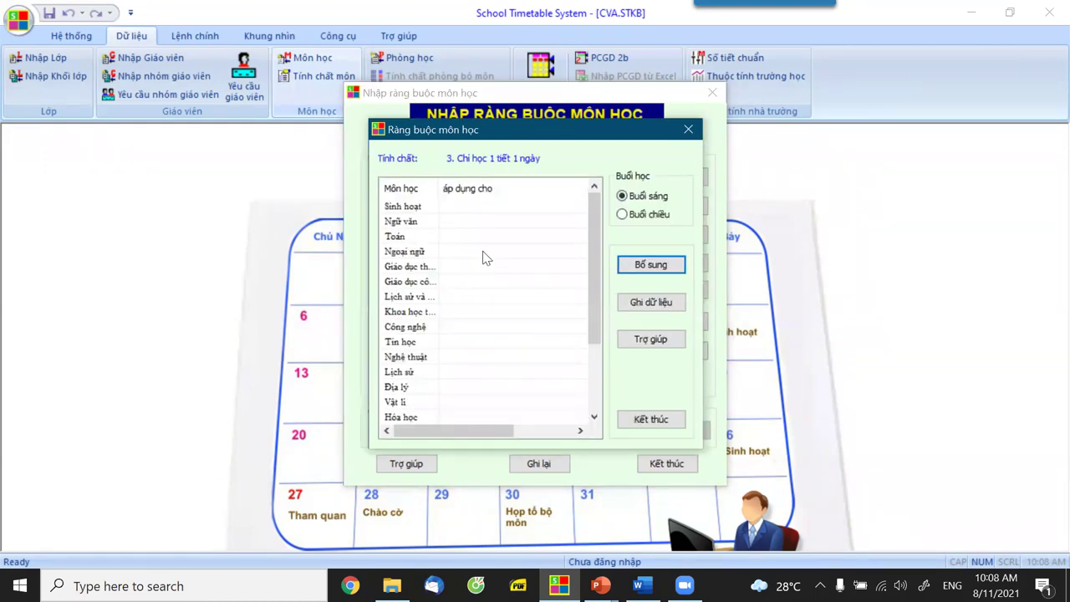
click(483, 252)
click(641, 266)
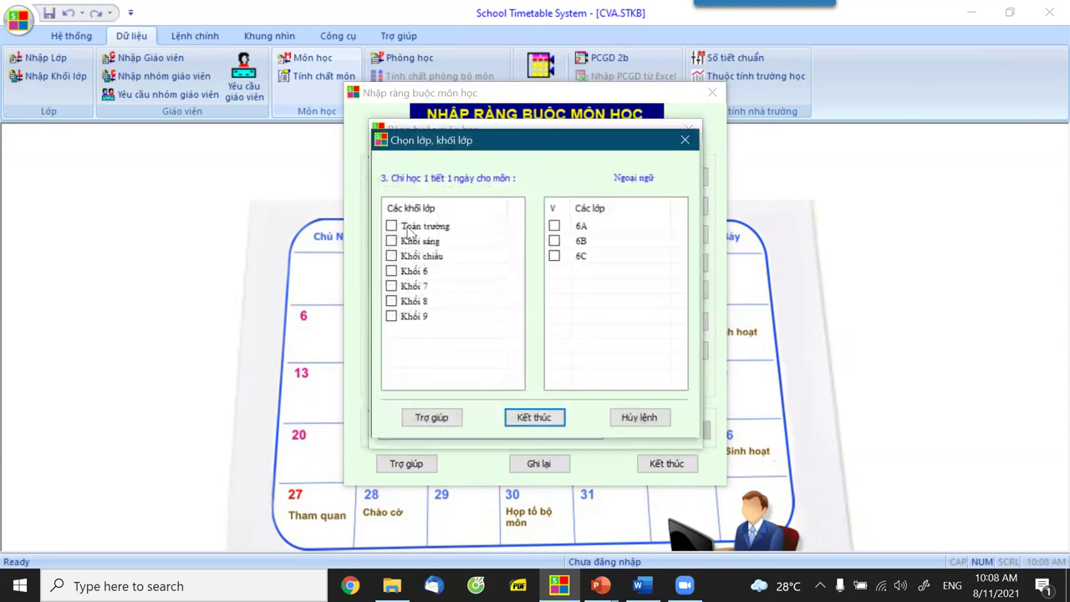
click(391, 226)
key(Return)
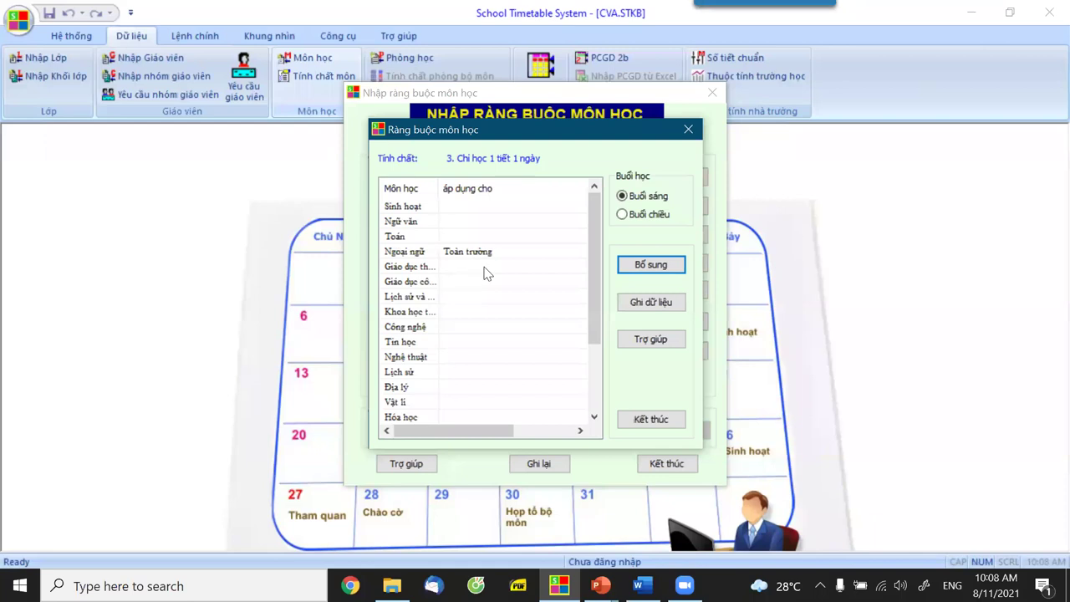
click(641, 266)
click(391, 225)
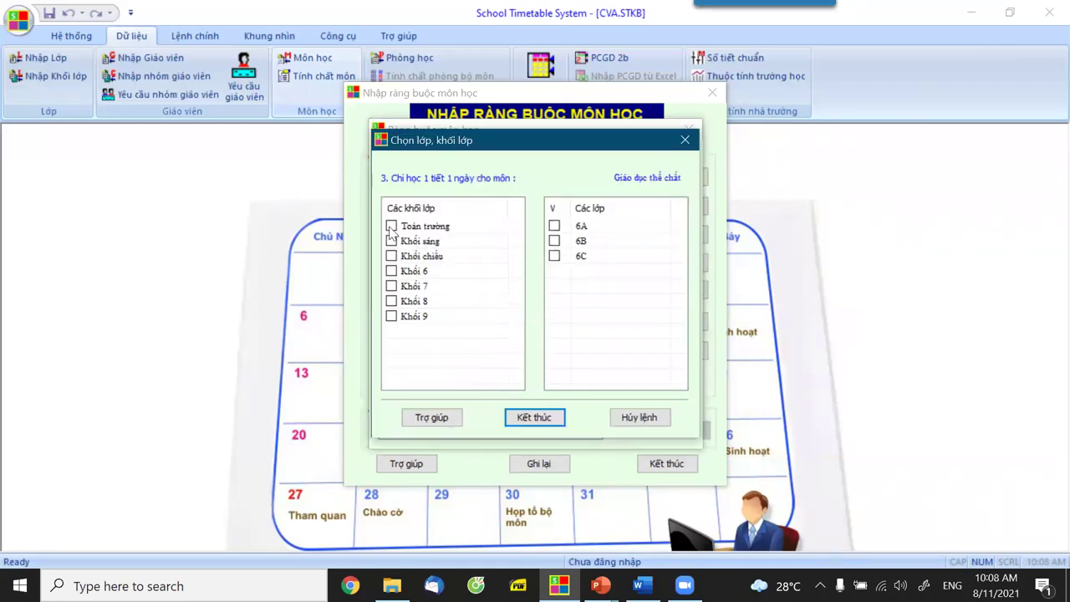
click(534, 417)
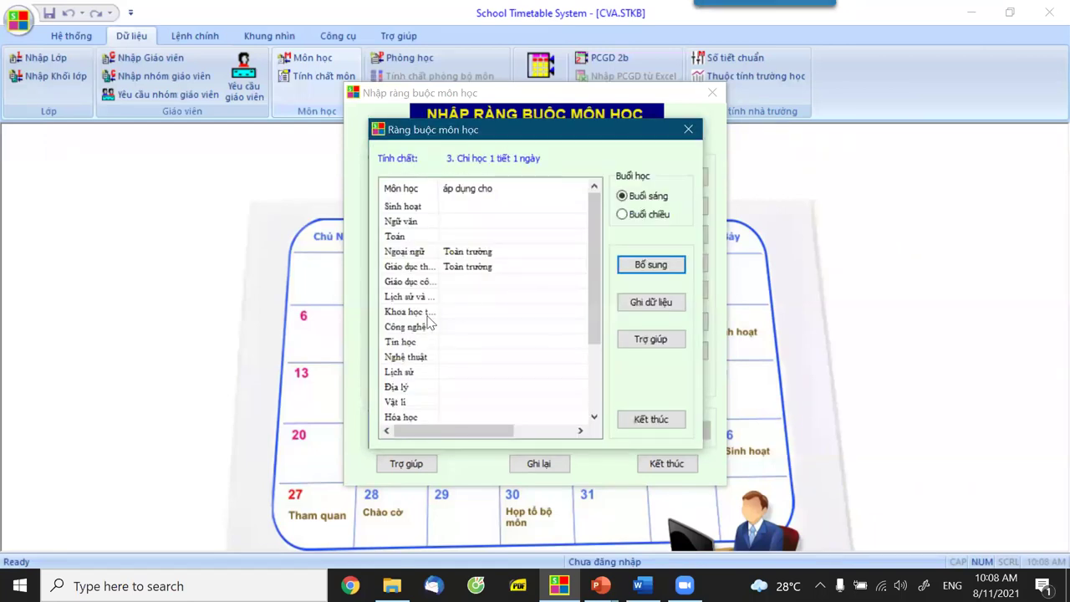
Add Lịch sử và Địa lí and Công nghệ school-wide to rule 3 and finish it.
click(508, 297)
click(648, 265)
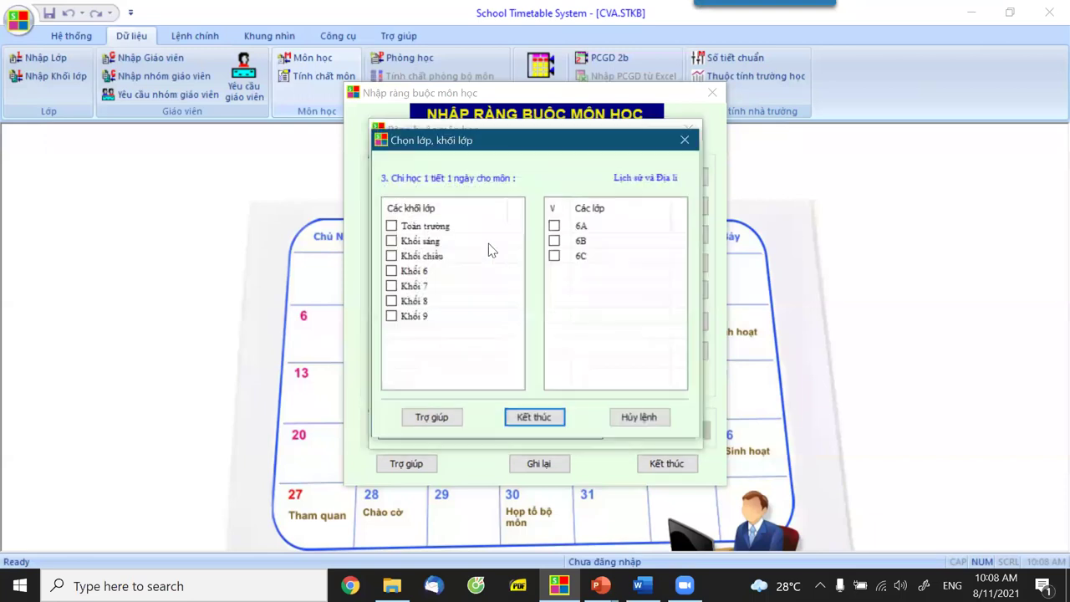
click(517, 418)
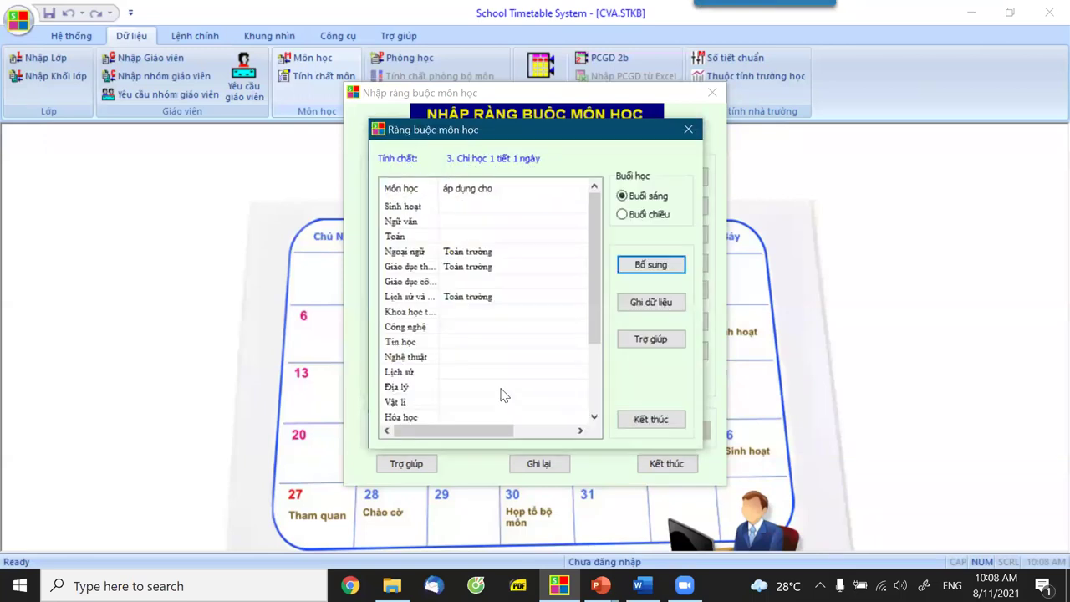
click(460, 315)
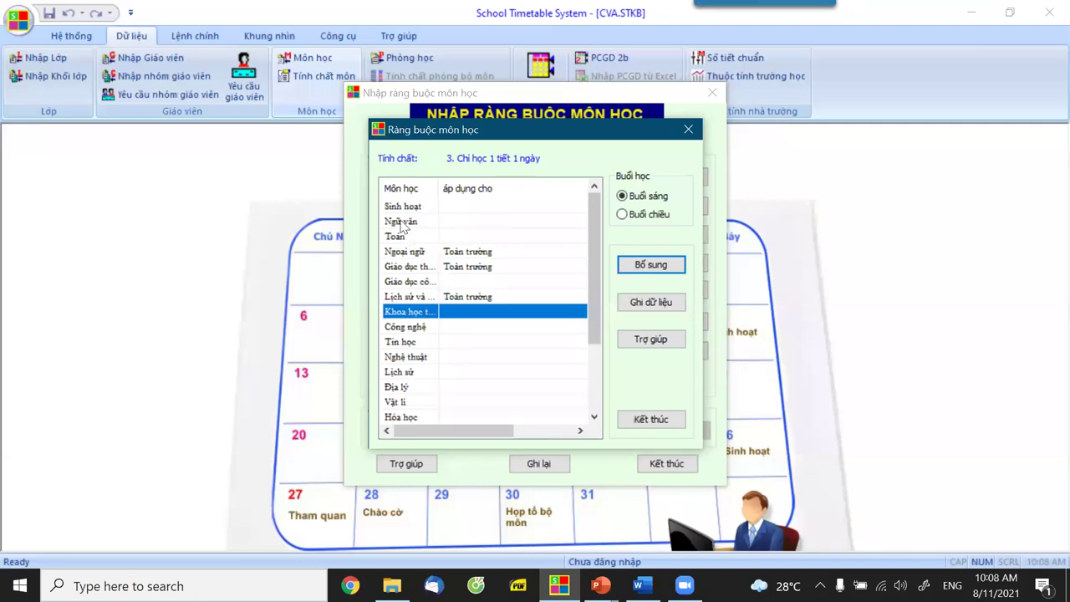
double_click(527, 405)
click(527, 419)
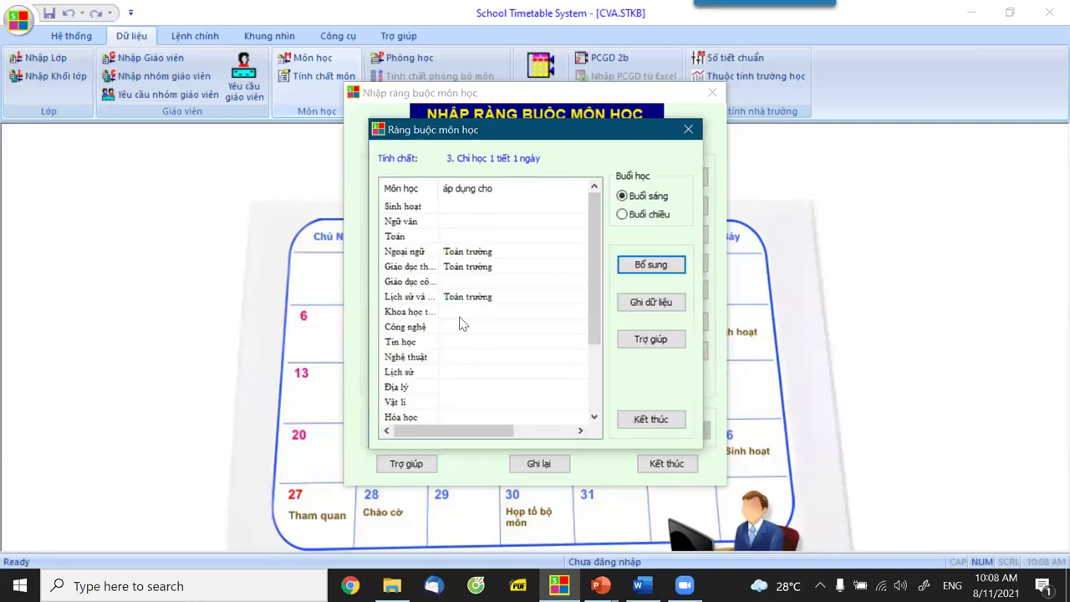
click(458, 326)
click(637, 264)
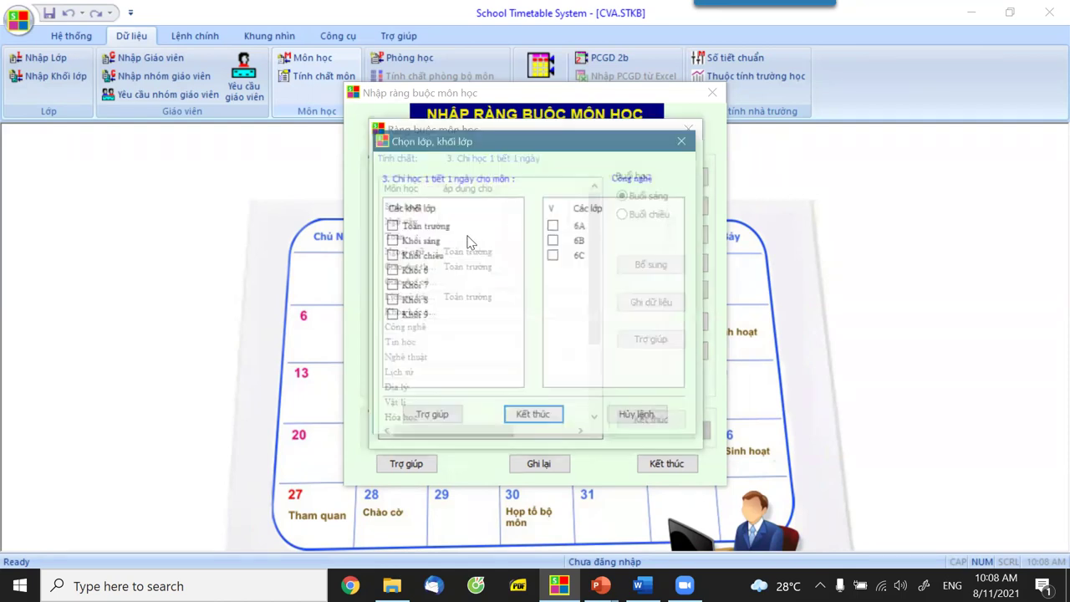
click(528, 418)
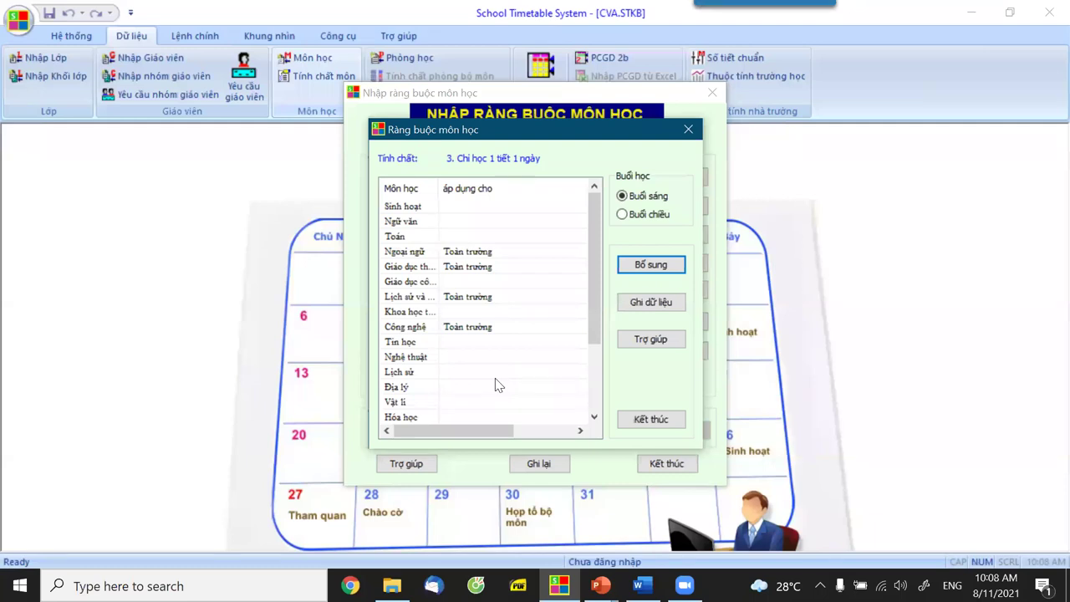
click(626, 422)
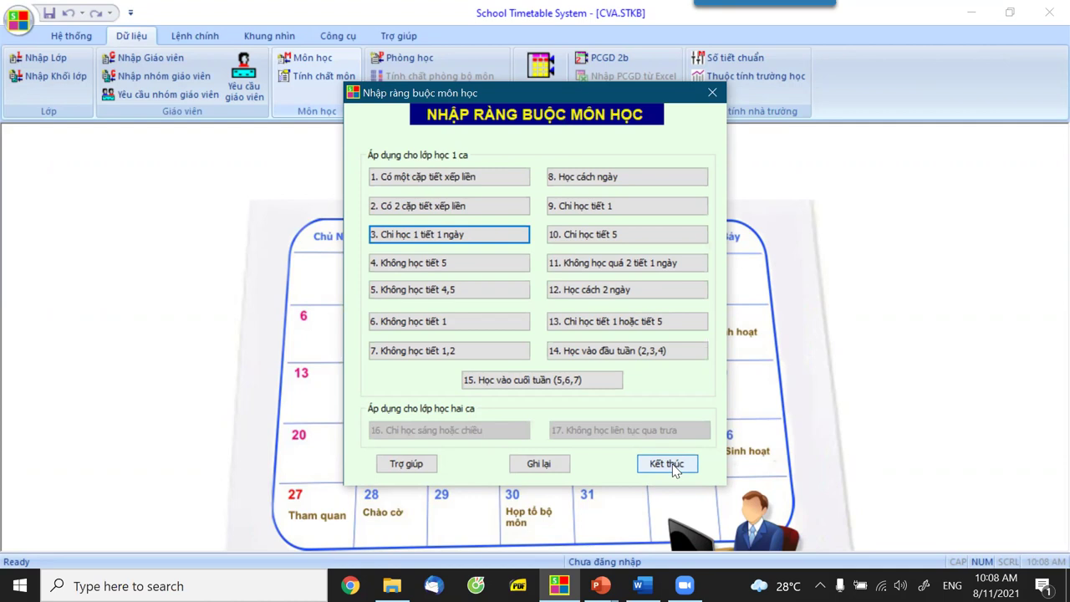
Close Nhập ràng buộc môn học and open Yêu cầu nhóm giáo viên.
click(673, 469)
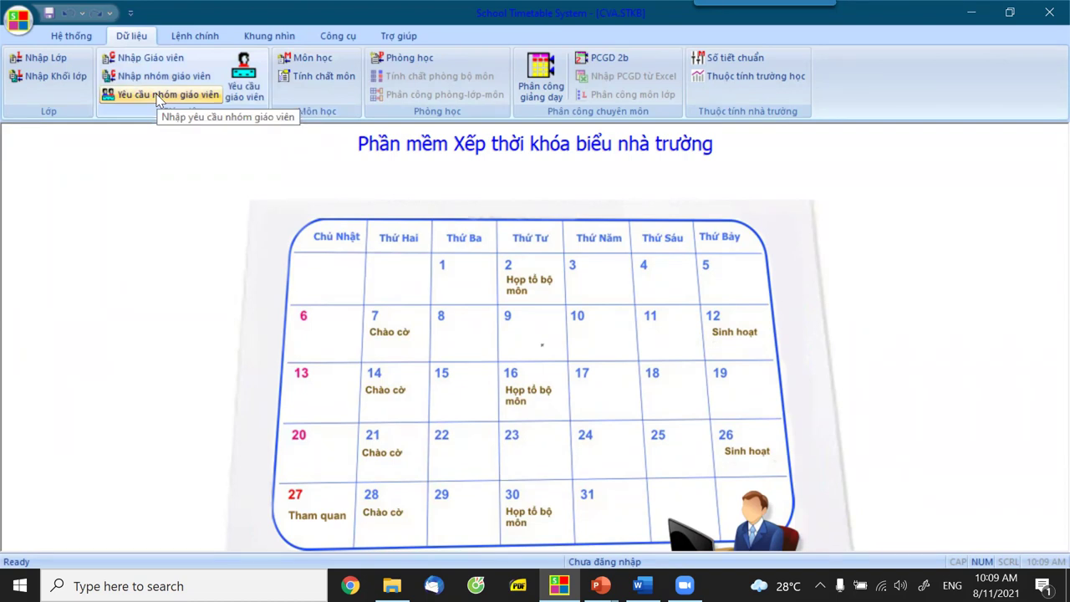
click(159, 96)
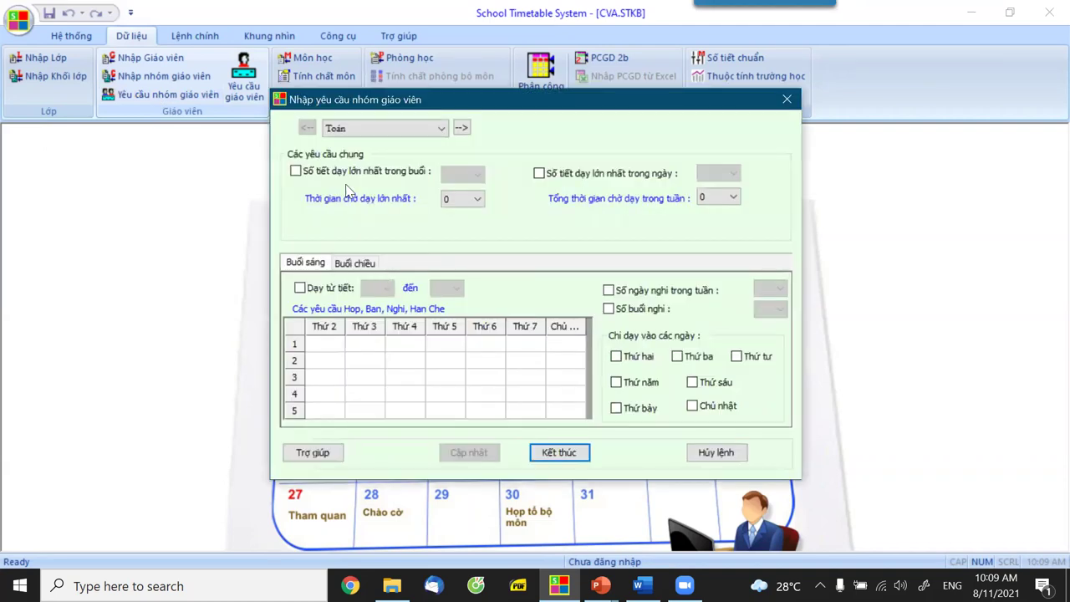
Mark Thứ 5 morning period 1 as Họp for the Toán group.
click(441, 132)
click(342, 127)
click(440, 345)
right_click(441, 345)
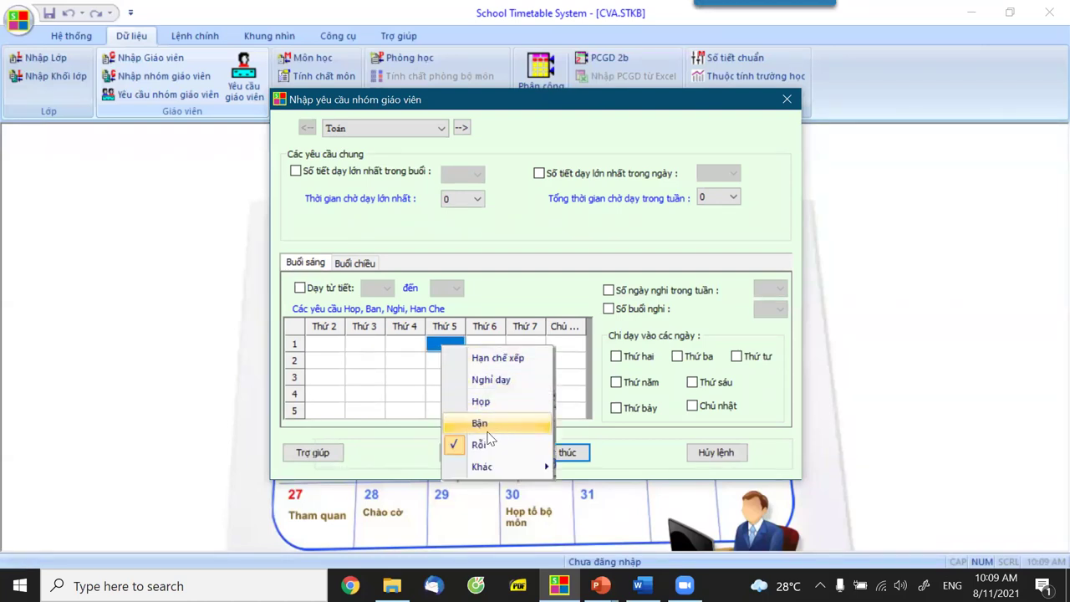
click(486, 465)
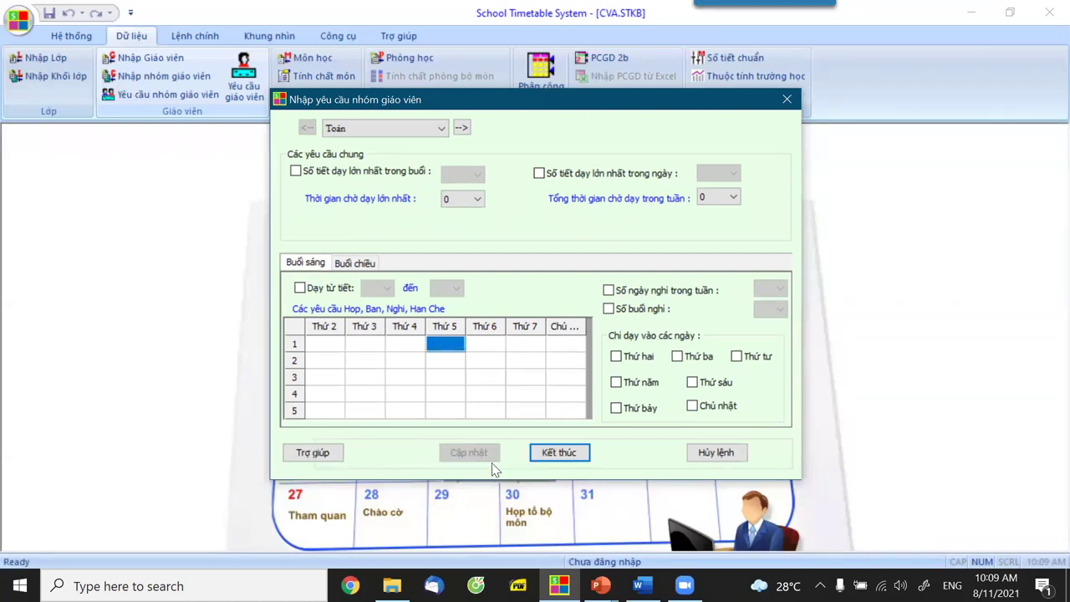
click(449, 343)
right_click(451, 348)
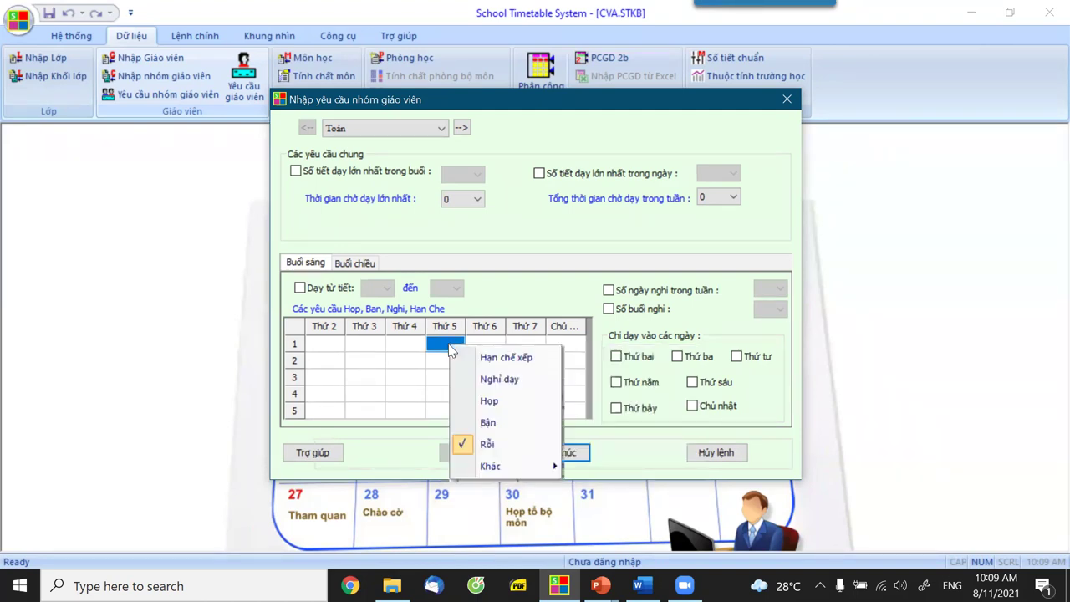
click(489, 403)
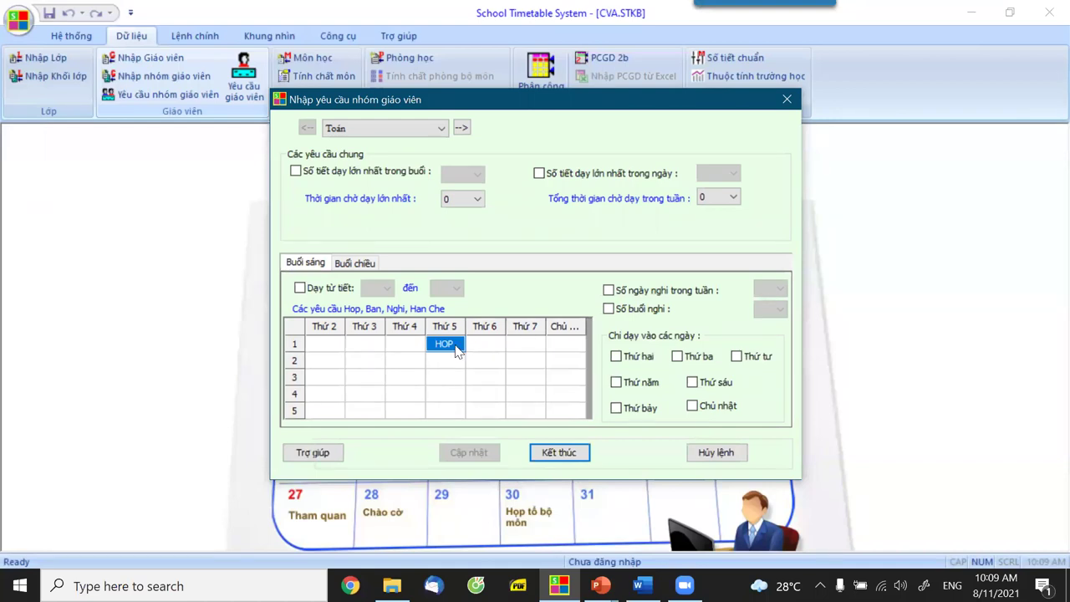
right_click(519, 355)
click(516, 393)
right_click(447, 352)
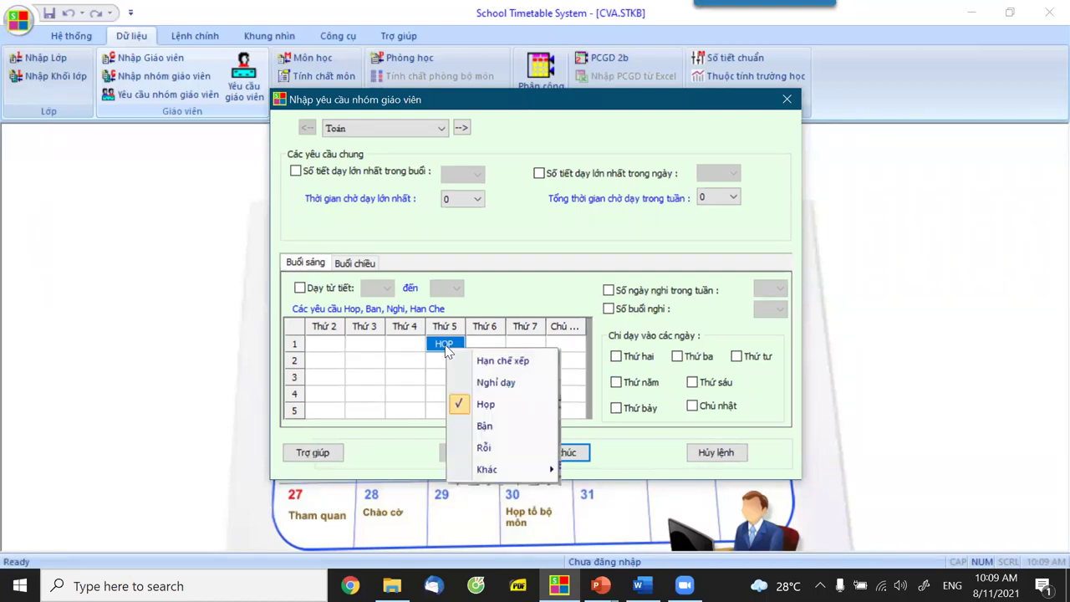
click(448, 353)
right_click(447, 351)
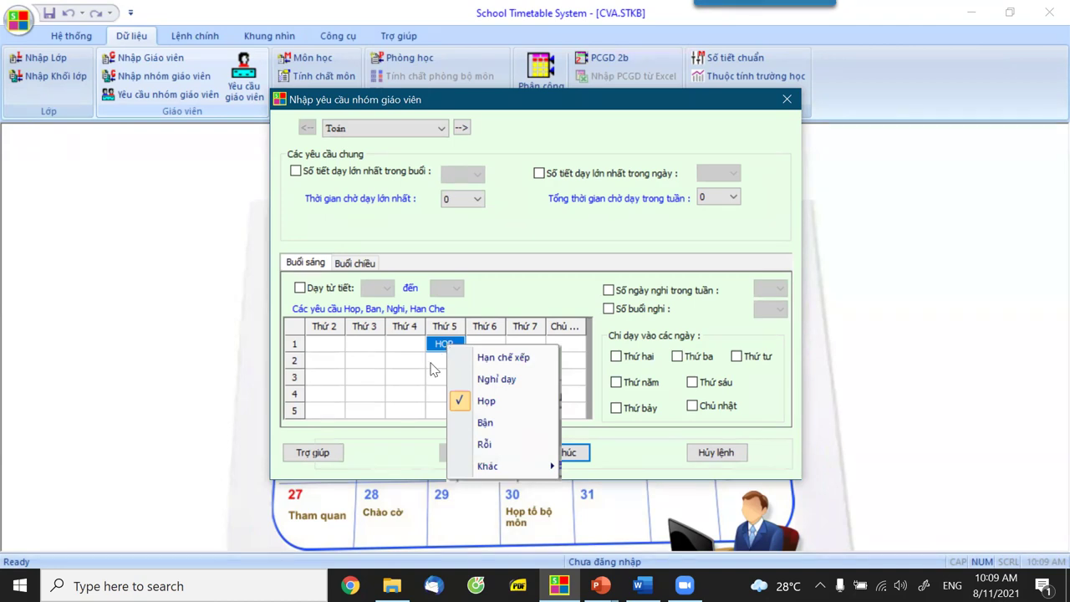
key(Escape)
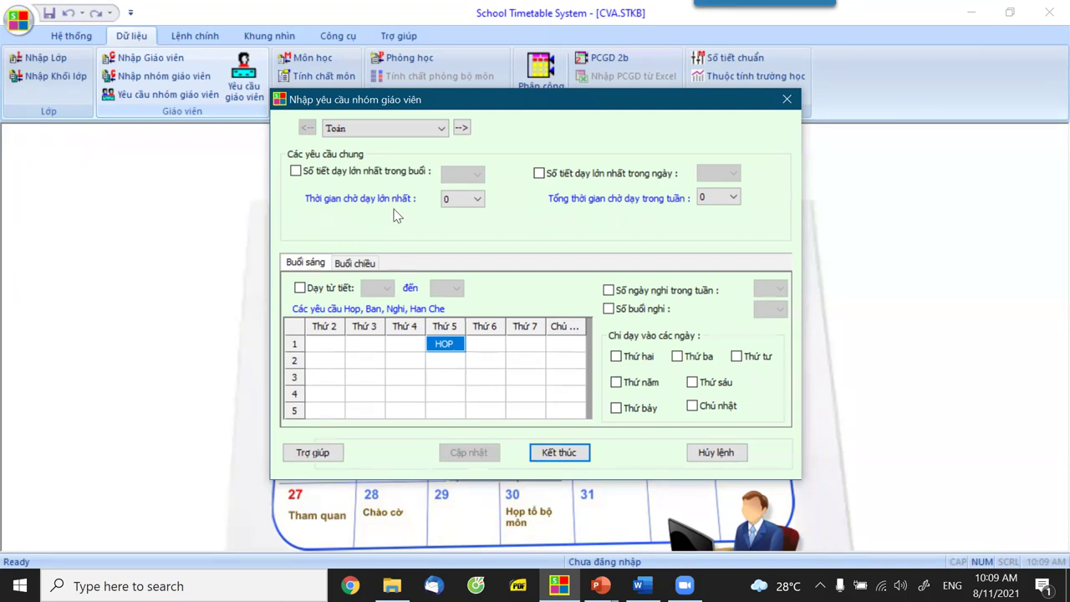
Mark Thứ 7 morning period 1 as Họp for the Lý group.
click(461, 128)
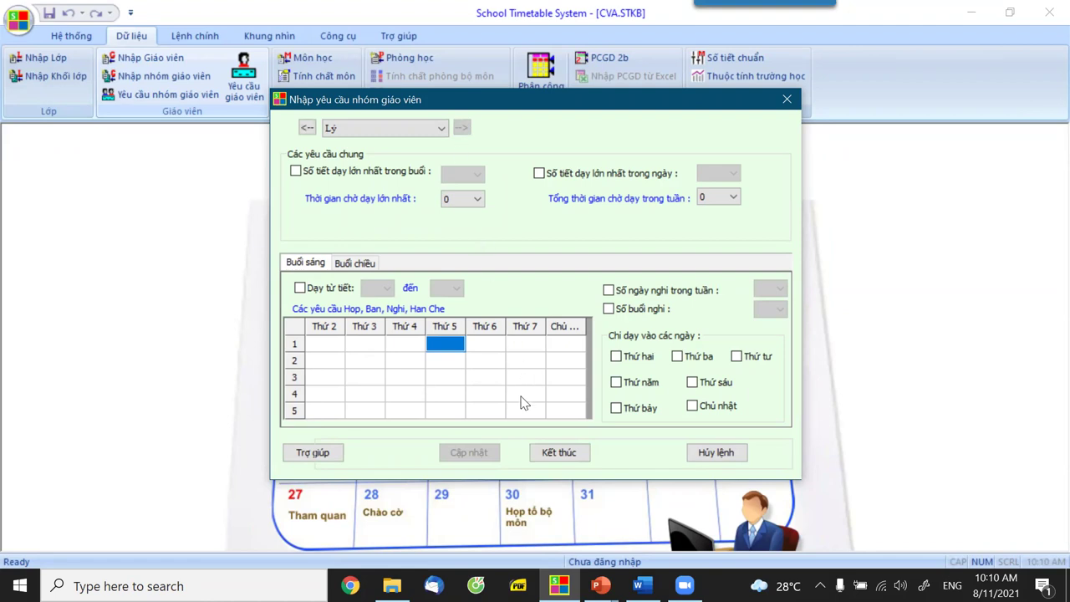
click(521, 346)
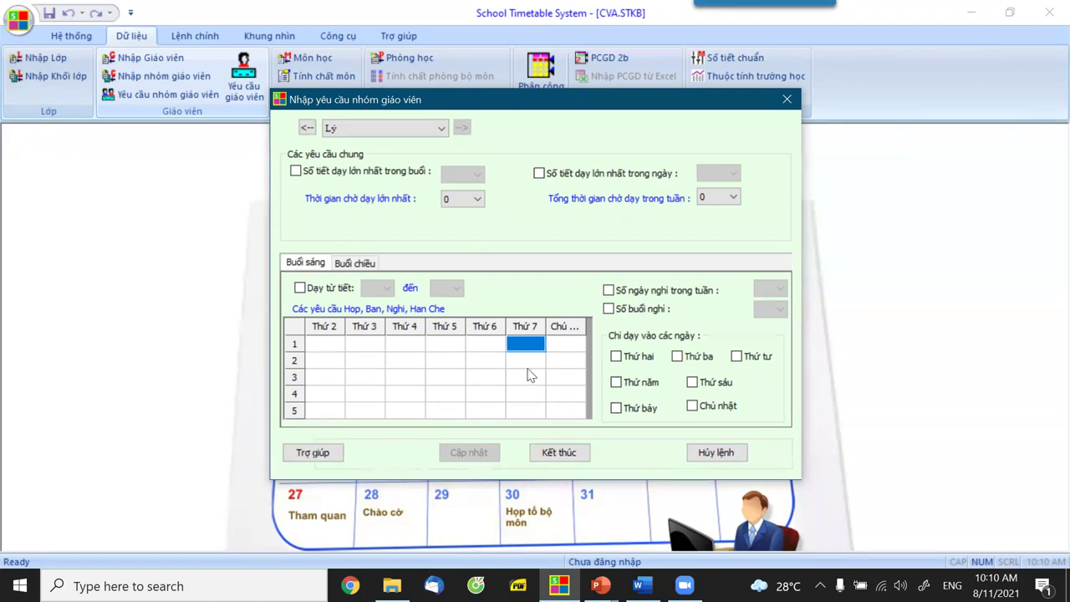
right_click(558, 407)
click(524, 391)
Close the group requirements and briefly check the teacher list.
click(560, 458)
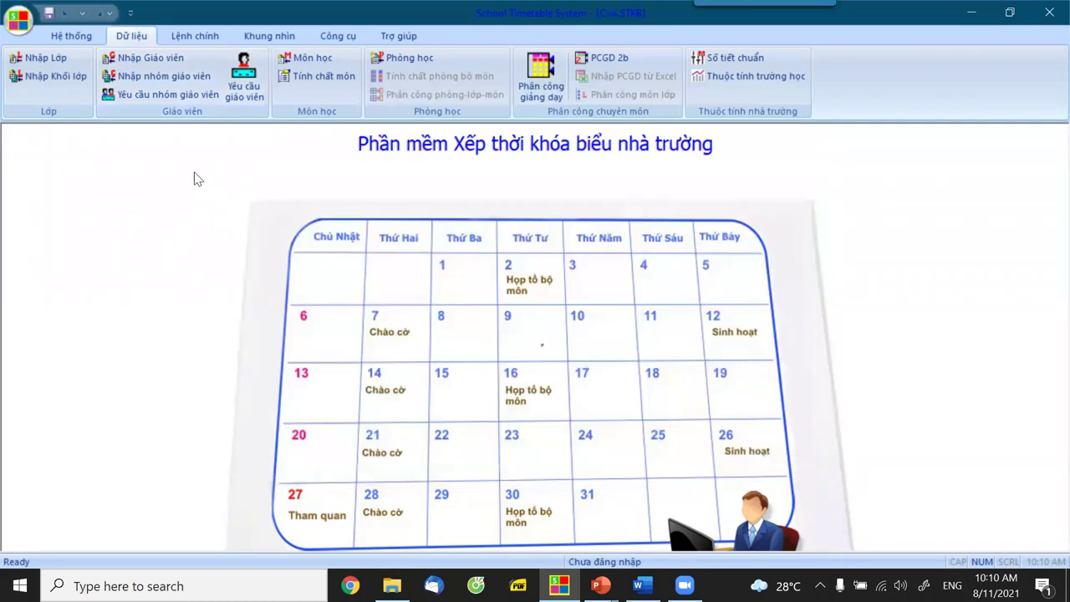
click(138, 60)
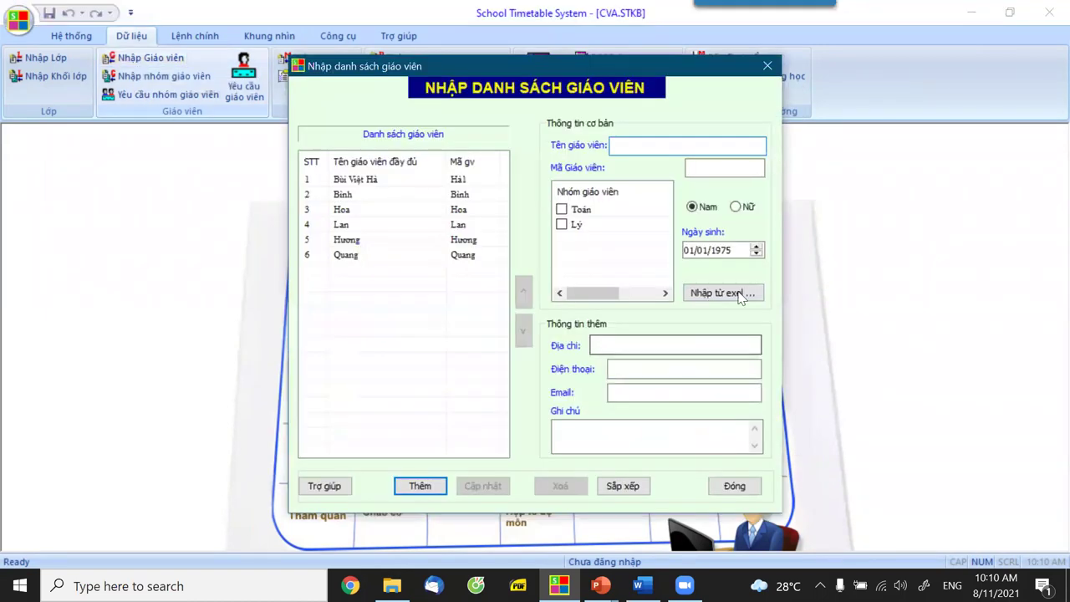
click(734, 486)
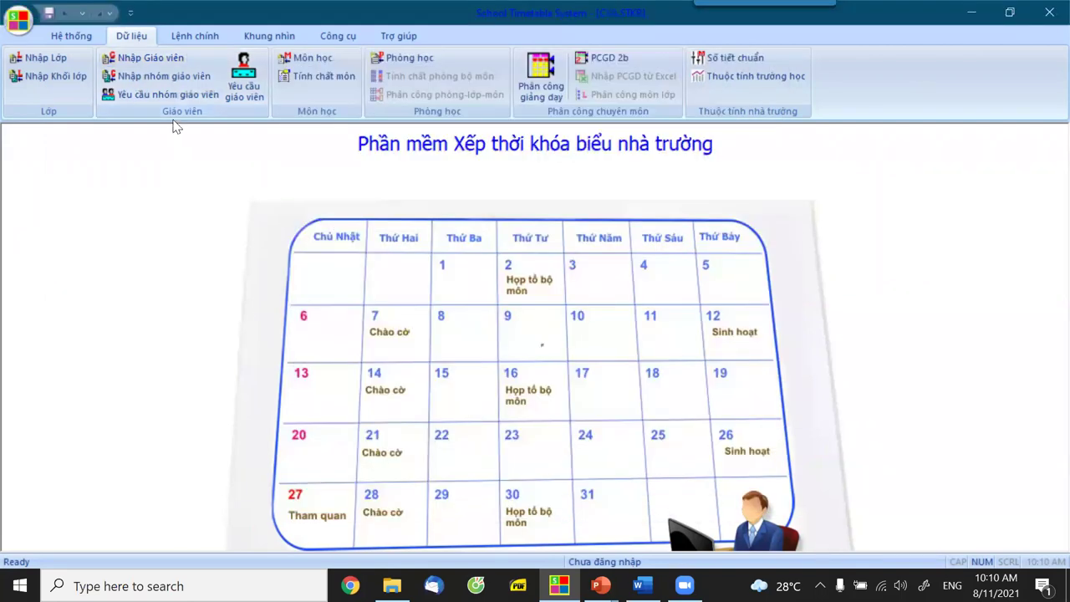
In Yêu cầu giáo viên, restrict the third teacher to Thứ ba, Thứ năm and Thứ bảy.
click(243, 87)
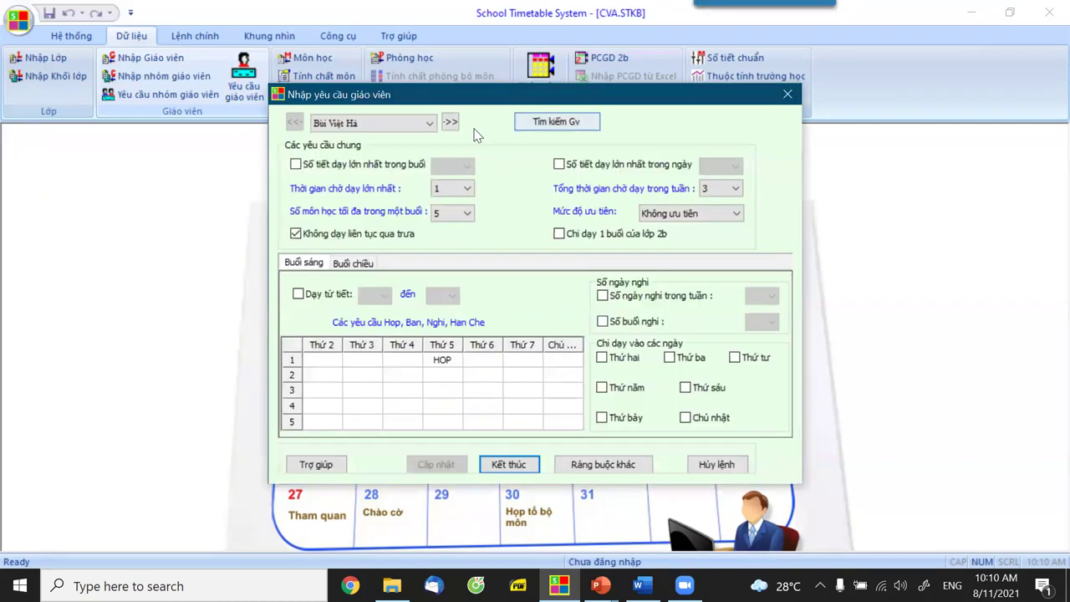
click(425, 124)
click(325, 163)
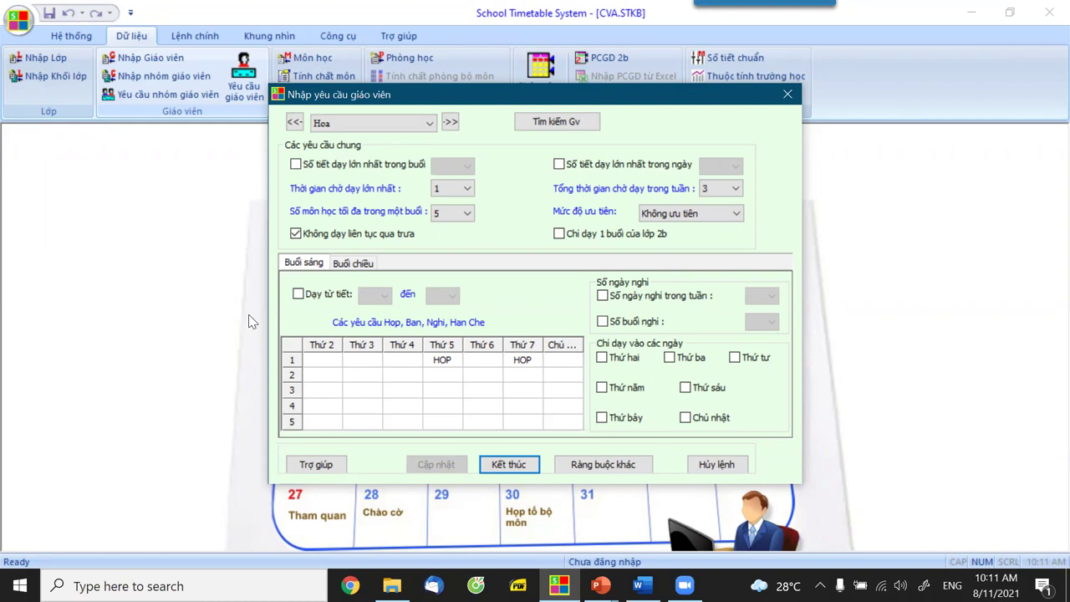
click(673, 360)
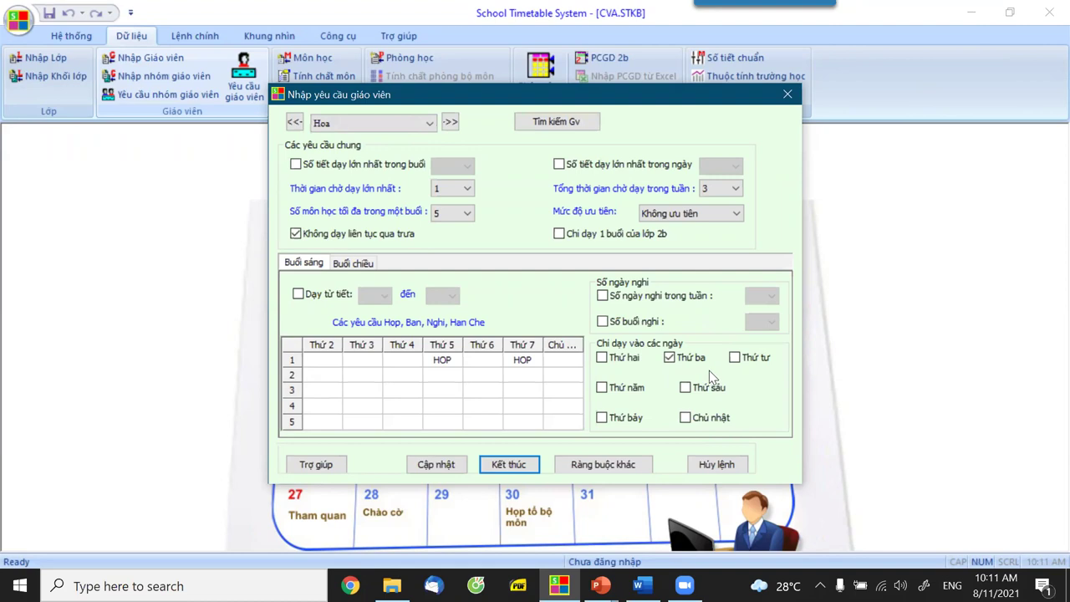
click(607, 389)
click(602, 420)
click(510, 466)
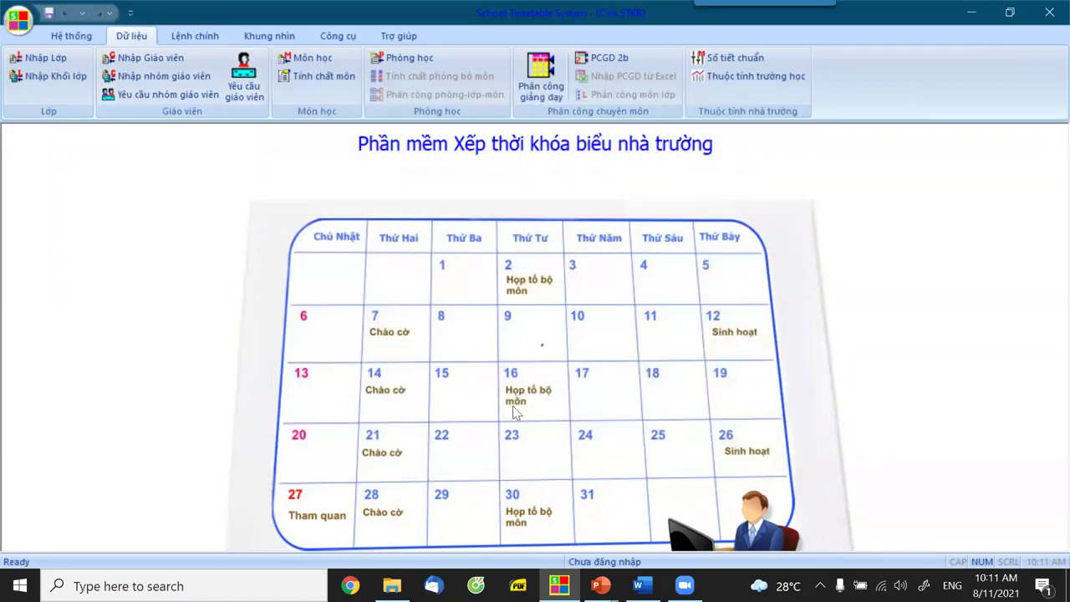
Switch to PowerPoint's Presenter View.
mouse_move(600, 585)
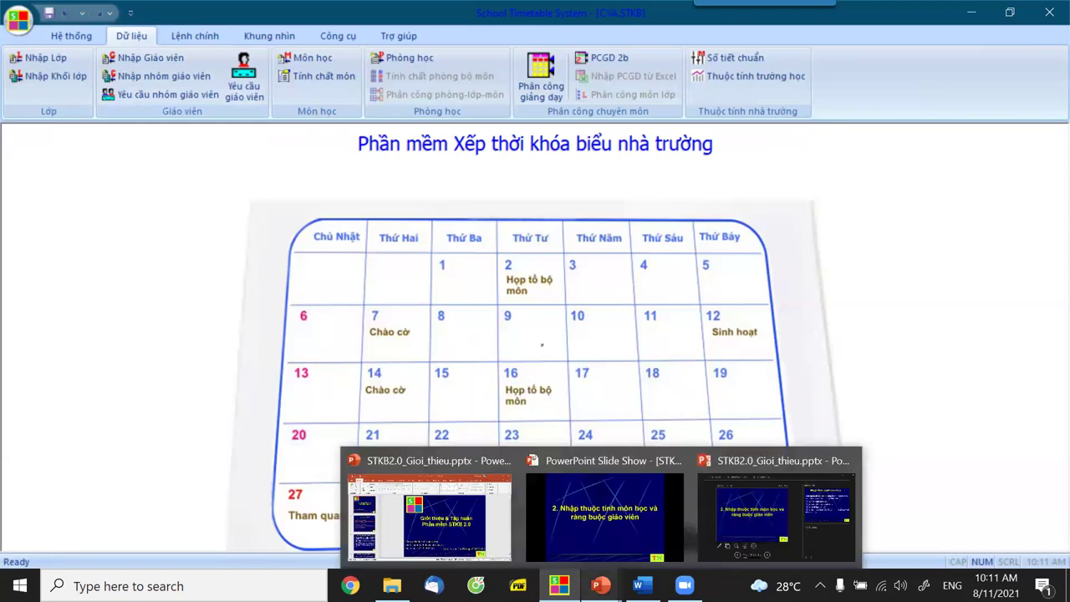
key(alt+Tab)
mouse_move(684, 585)
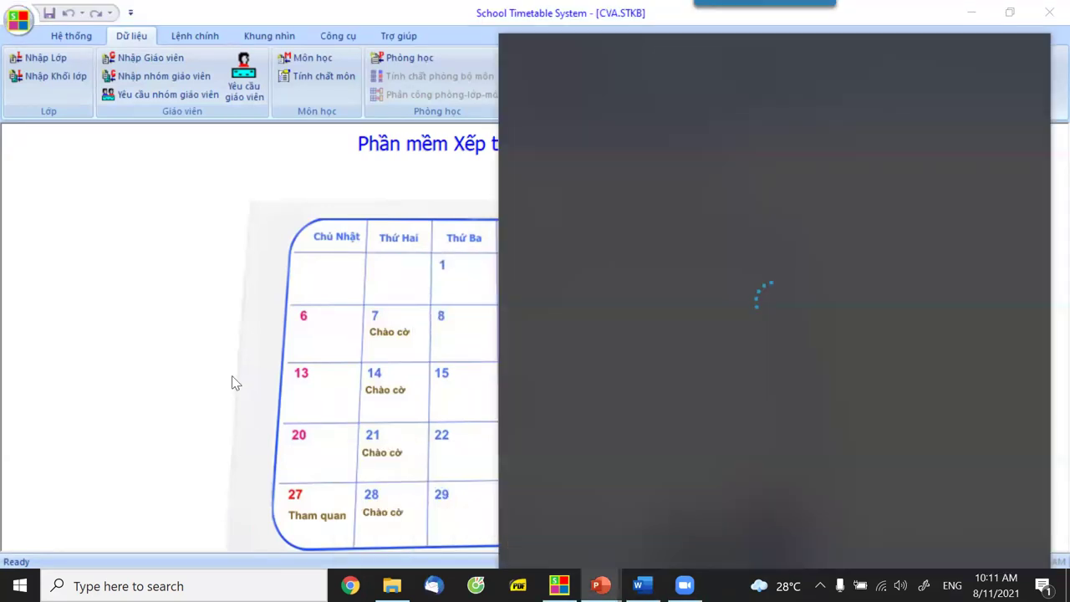
click(231, 375)
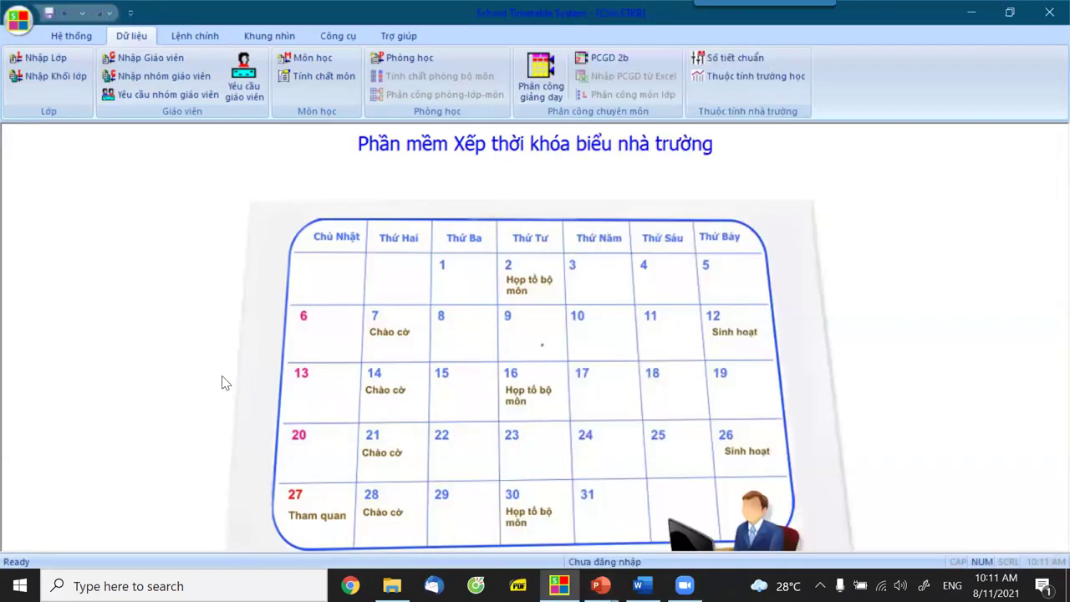
key(alt+Tab)
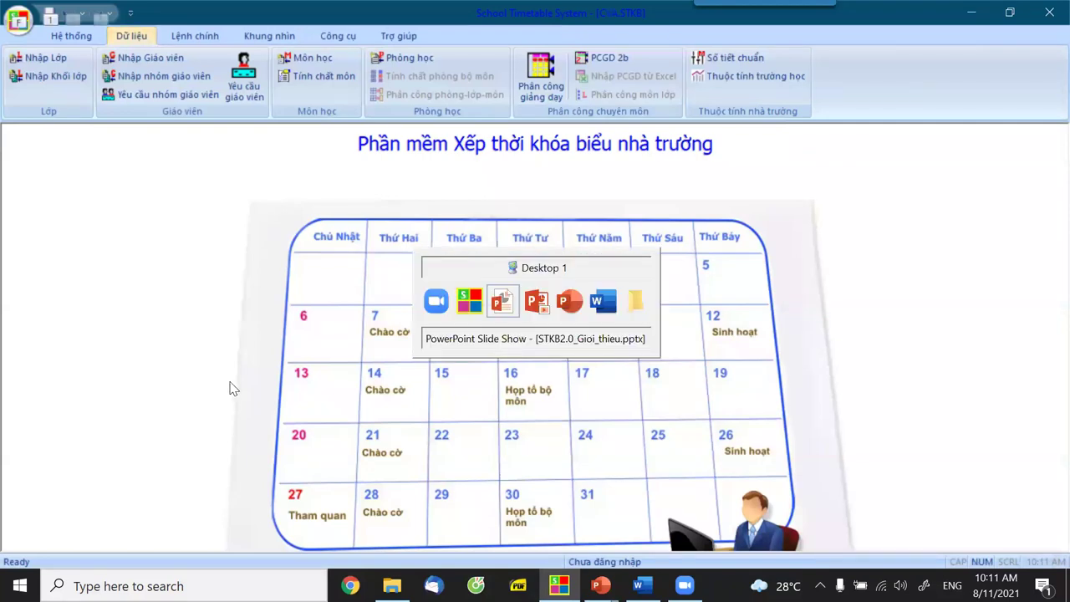
click(236, 388)
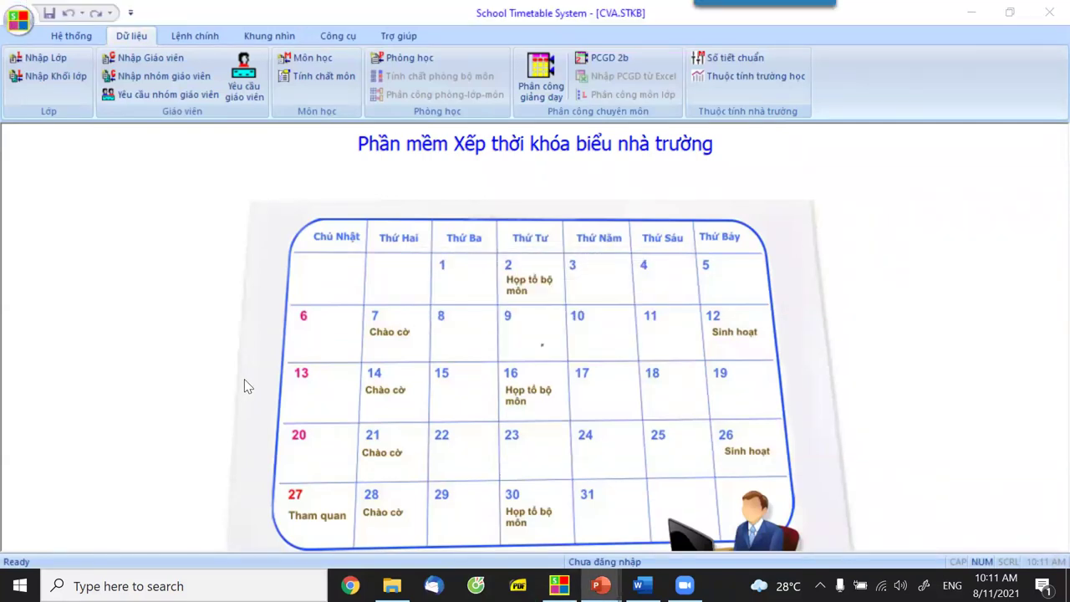
key(alt+Tab)
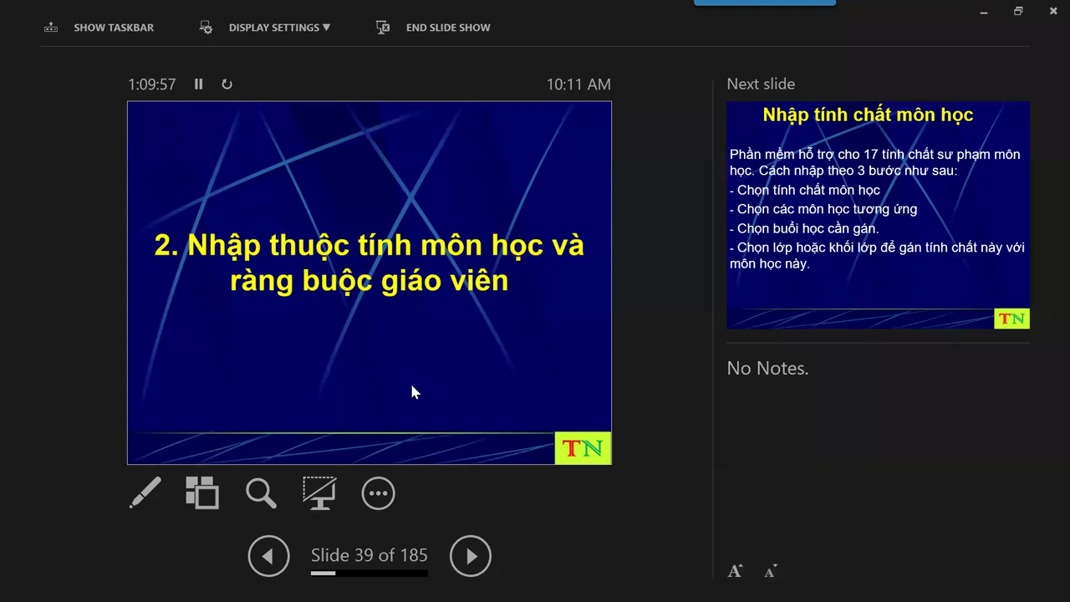
Advance to slide 43 on the teaching-assignment table and return to the timetable program.
click(472, 556)
double_click(472, 556)
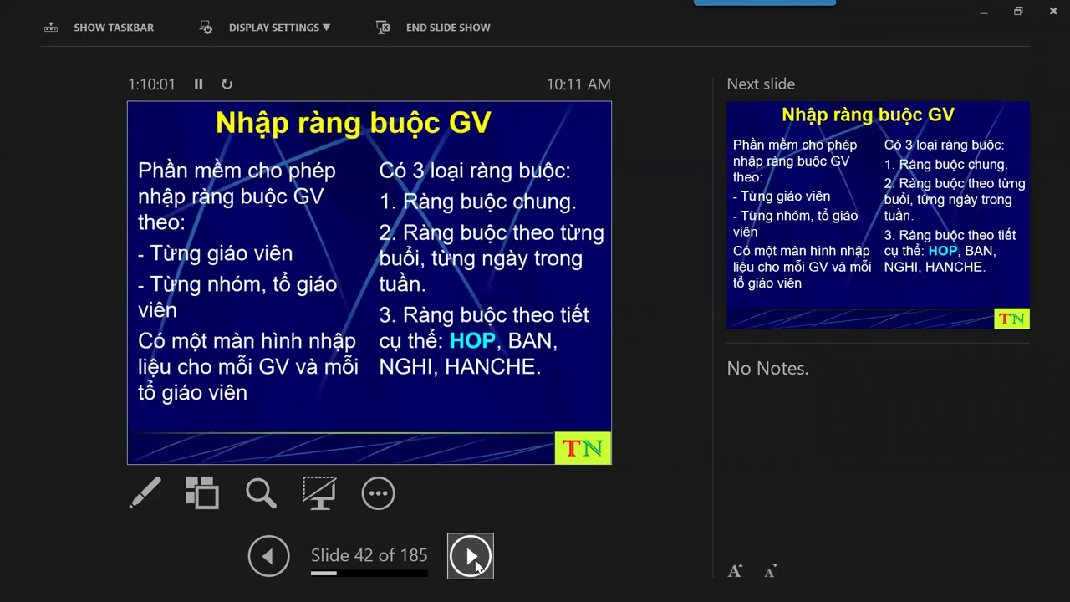
click(472, 556)
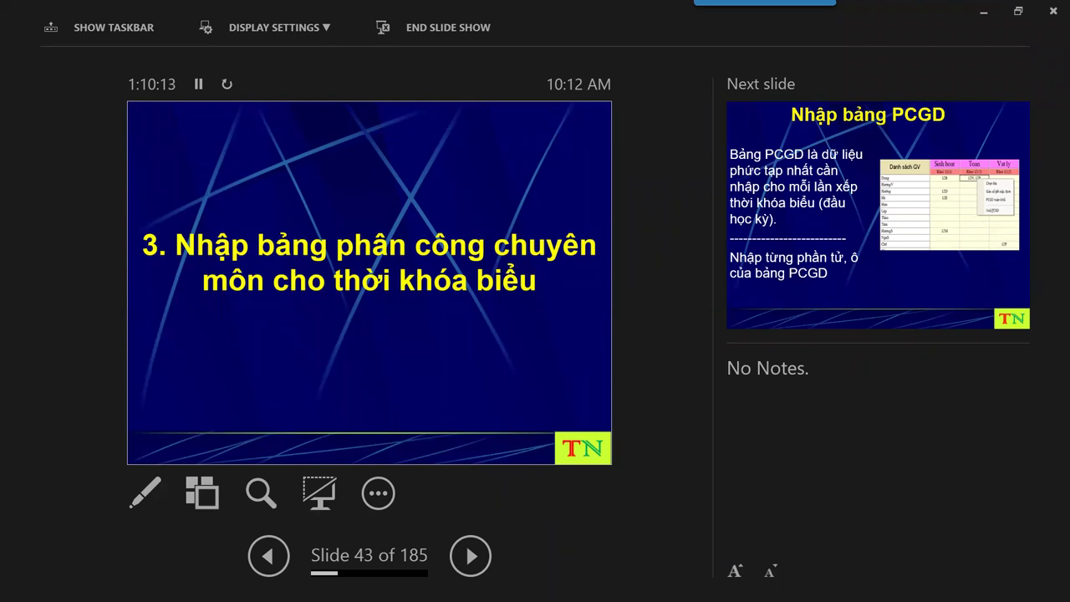
key(alt+Tab)
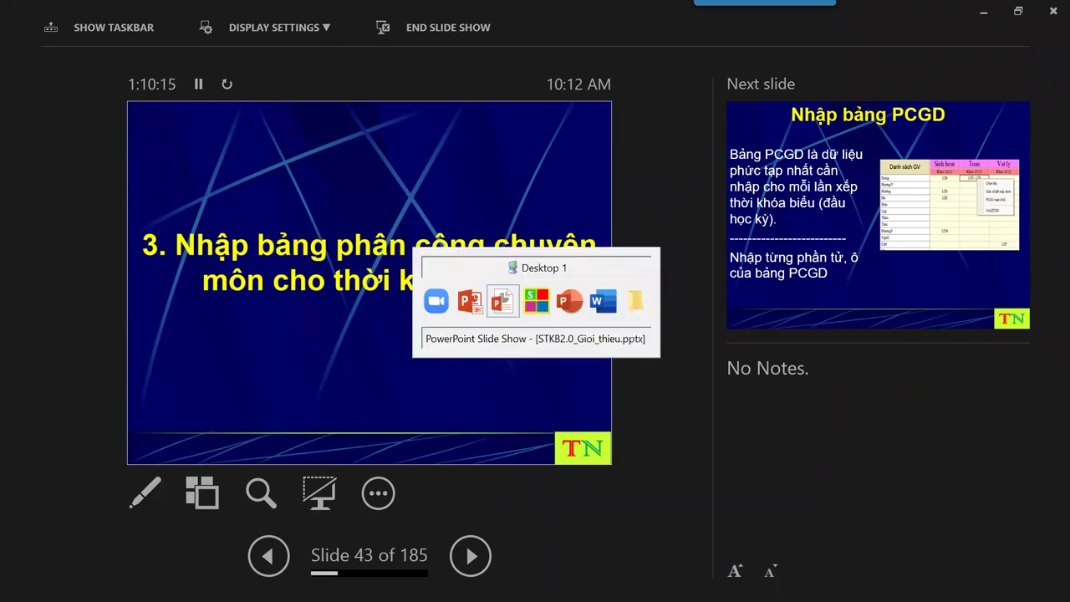
key(alt+Tab)
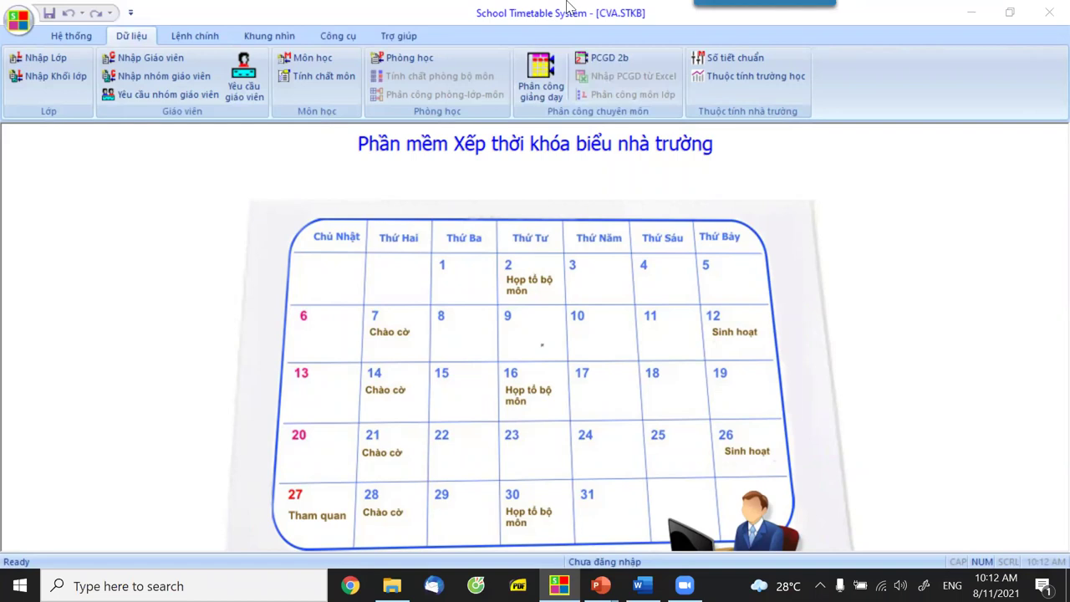
Open the PCGD teaching-assignment table and switch to PCGD Chiều for the Khối 7 grid.
click(537, 97)
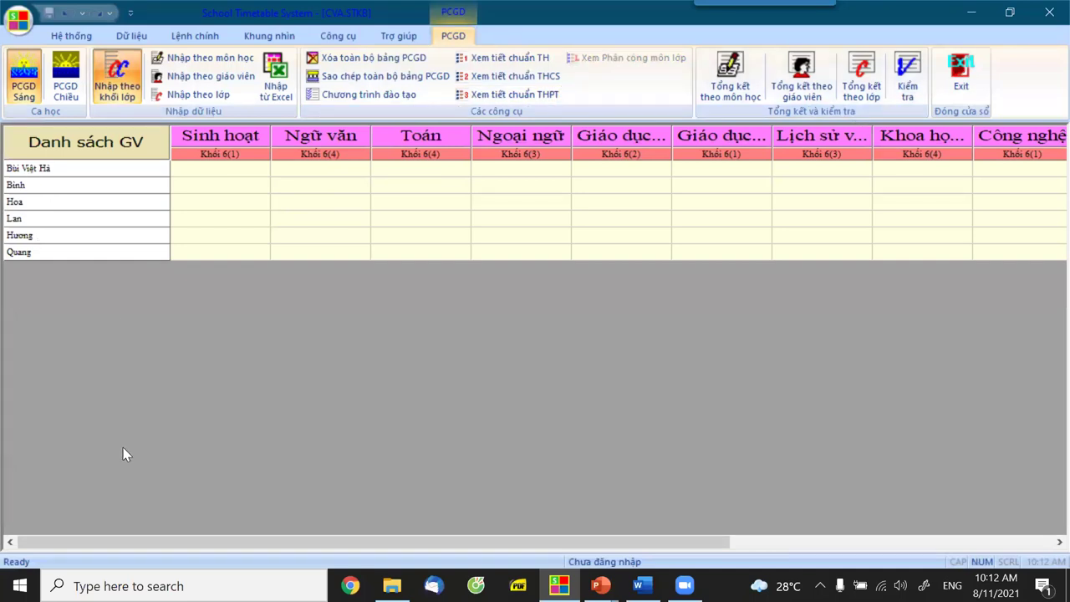
click(25, 94)
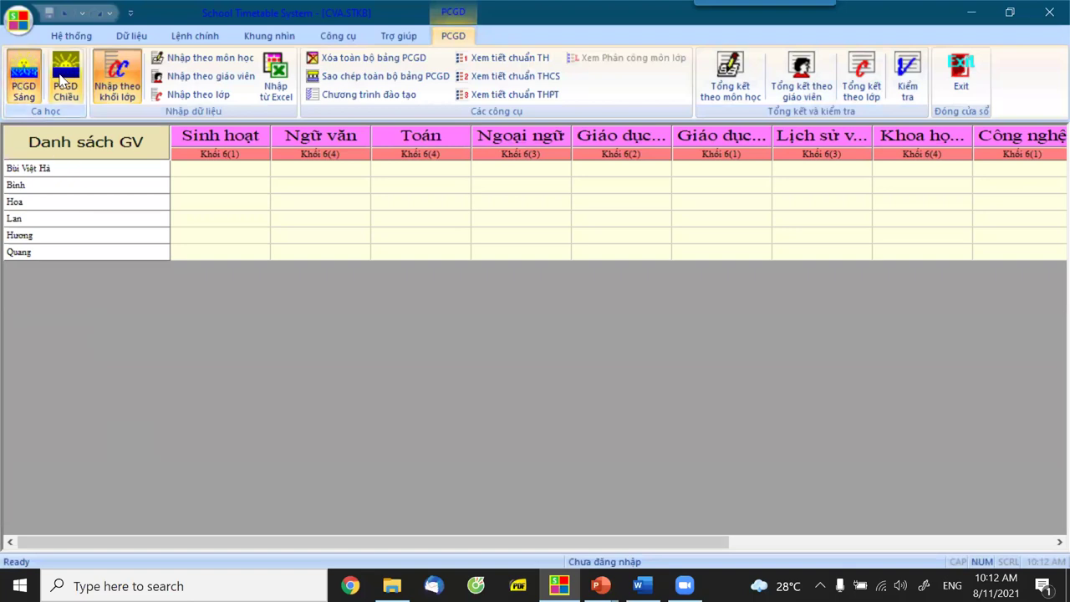
click(25, 94)
click(57, 83)
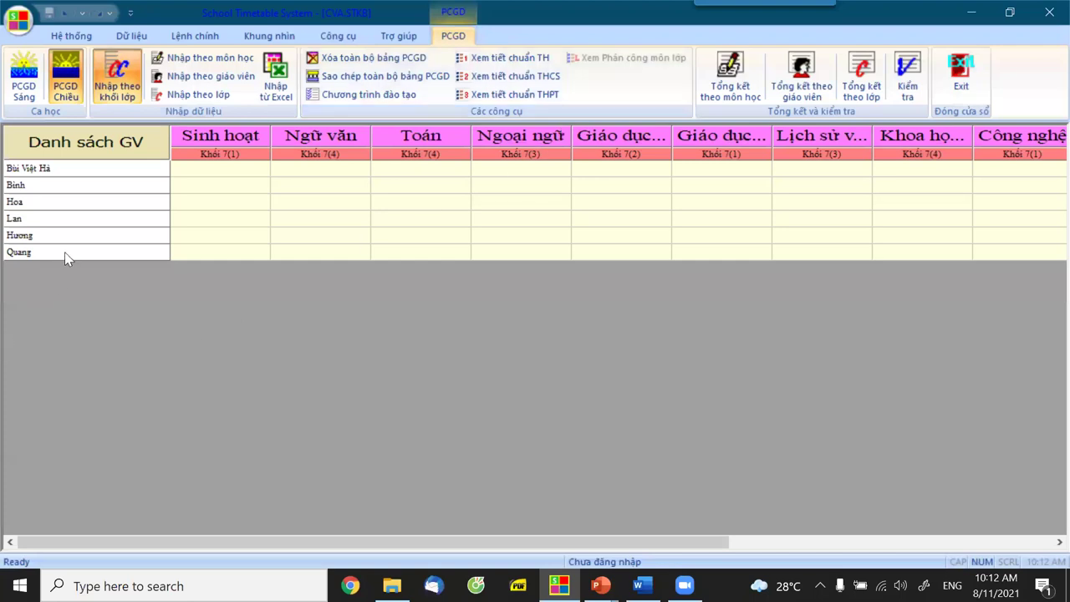
Try filtering the teacher list to the Toán group, then choose Chọn toàn bộ giáo viên.
right_click(80, 148)
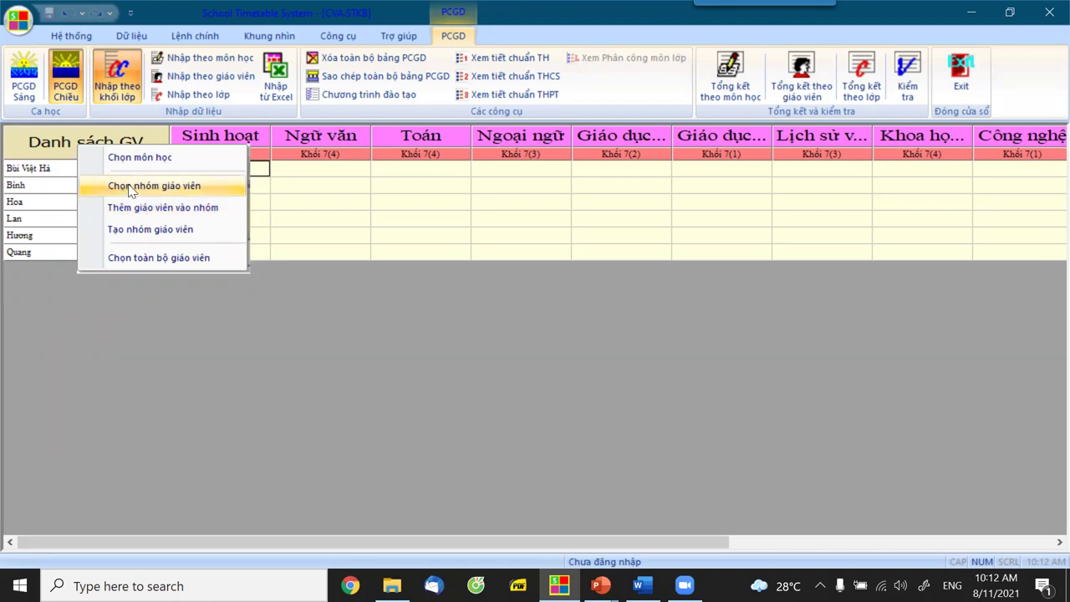
click(129, 191)
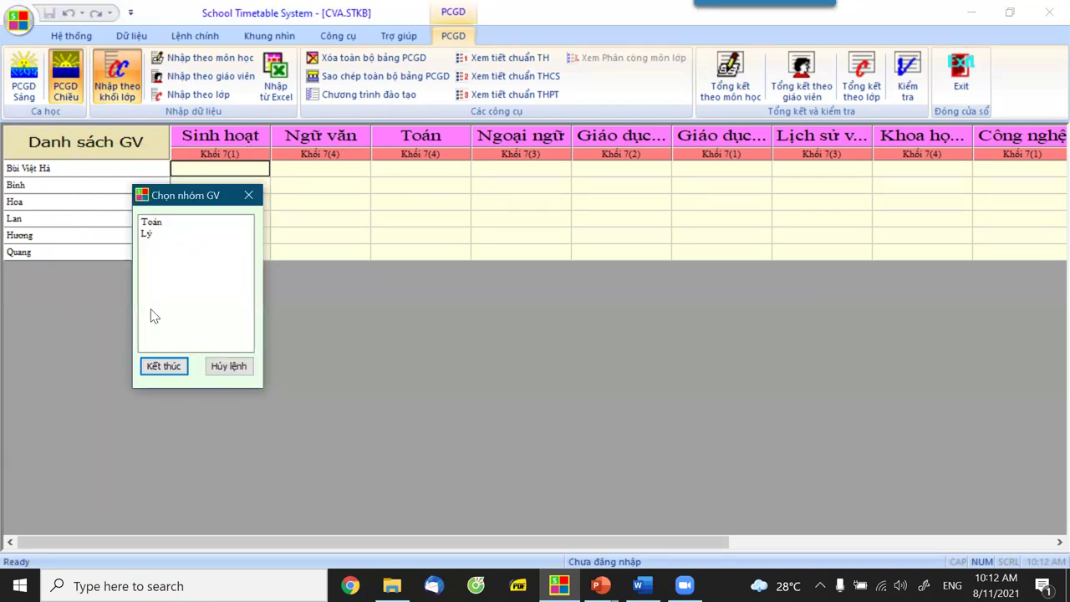
click(153, 375)
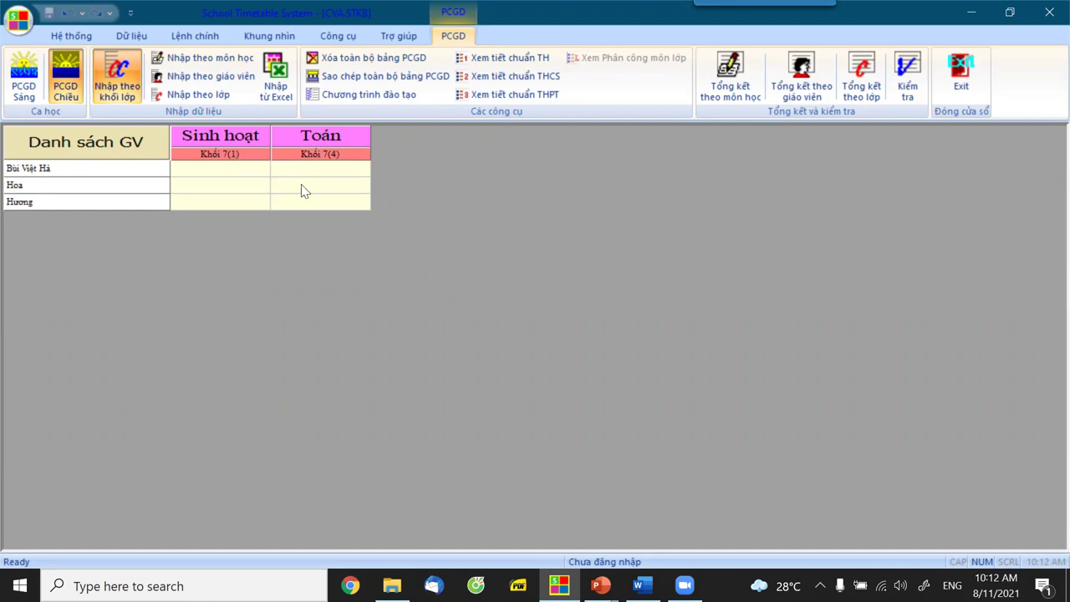
right_click(122, 156)
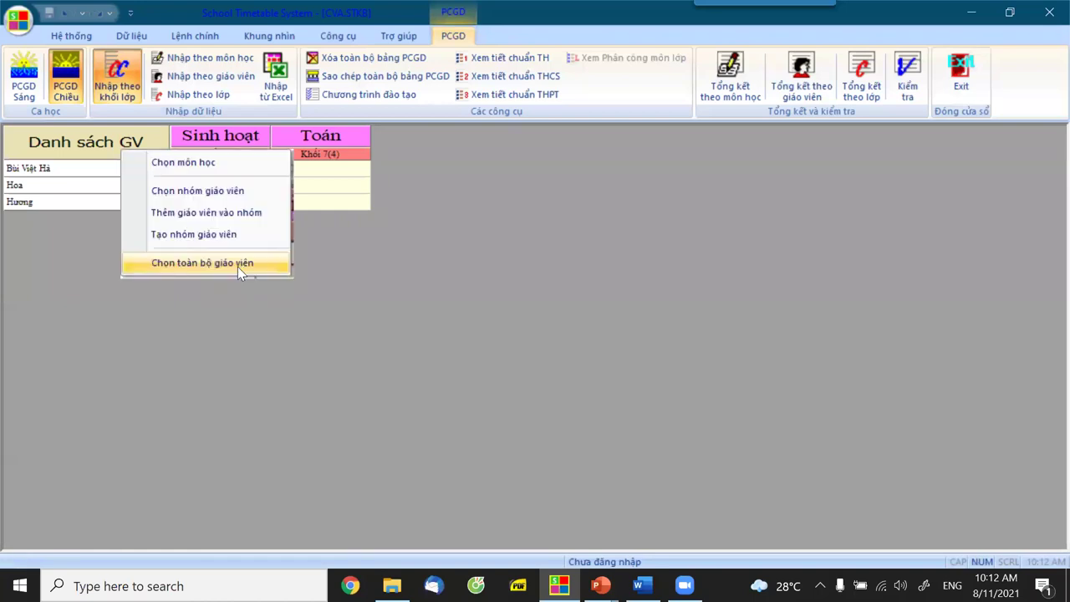
click(238, 267)
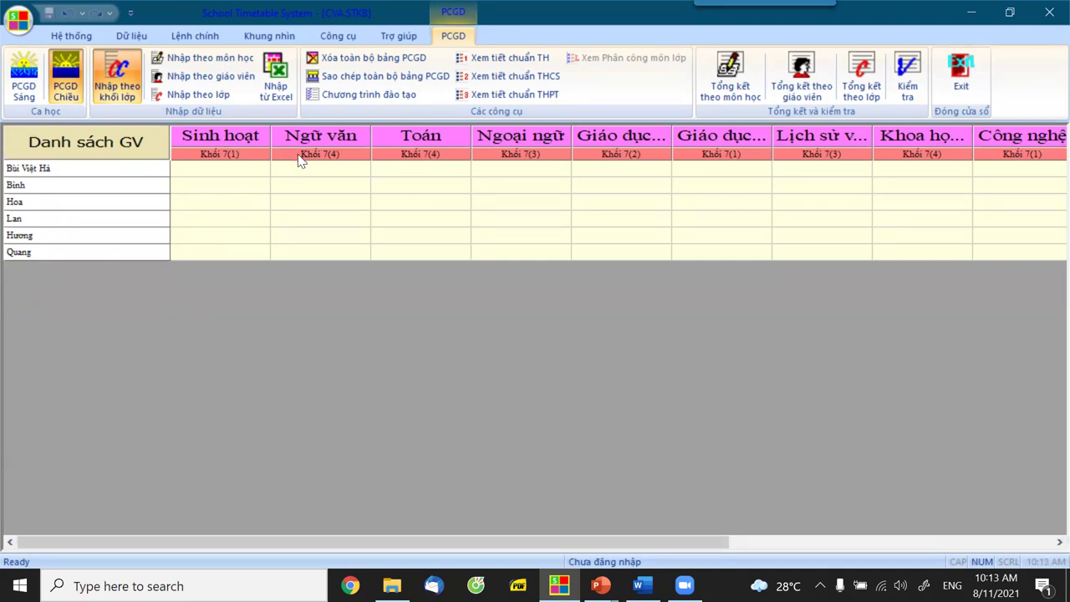
Restrict the grid columns to Khoa học tự nhiên, Vật lí, Hóa học and Sinh học.
click(374, 222)
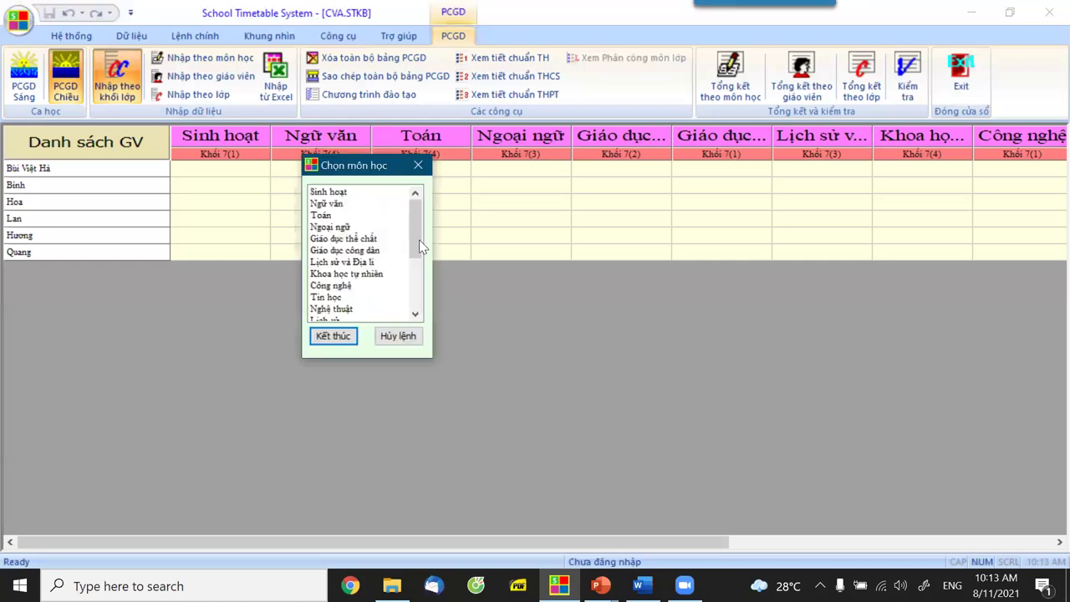
click(368, 282)
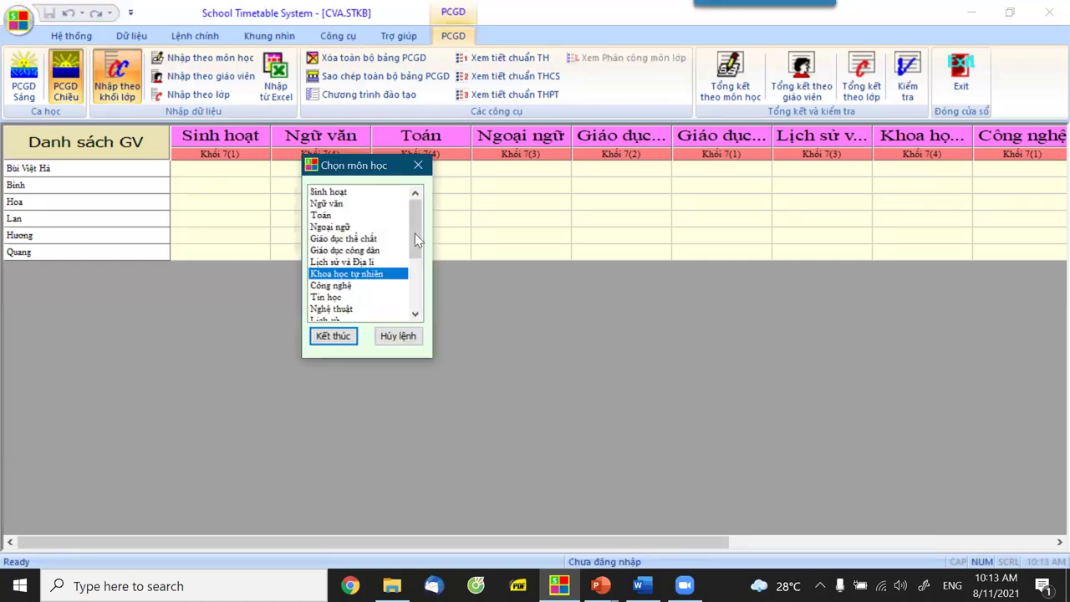
drag(415, 238, 416, 267)
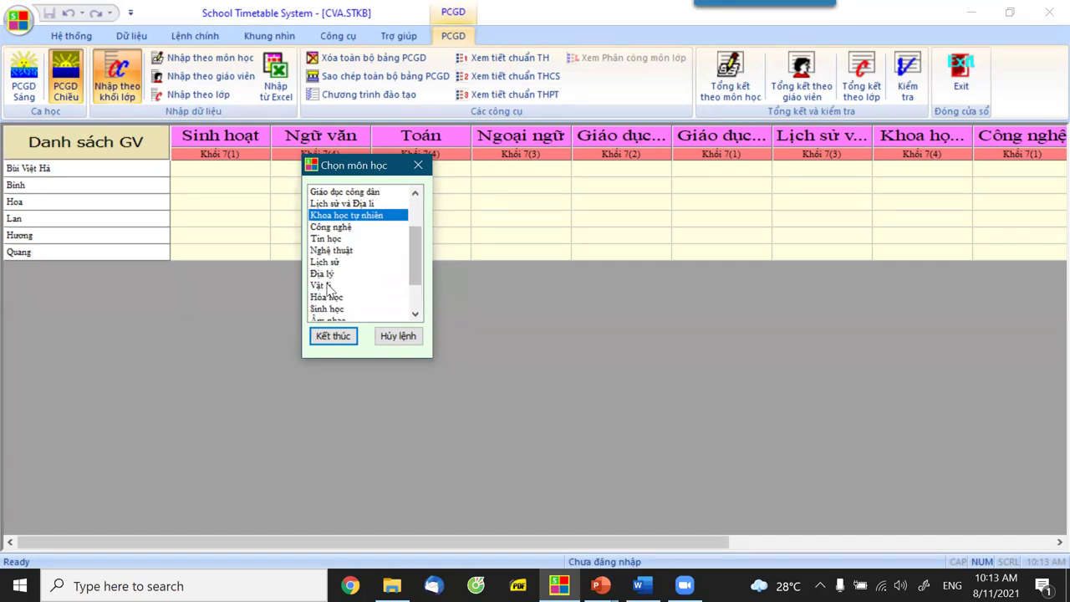
drag(380, 287, 333, 306)
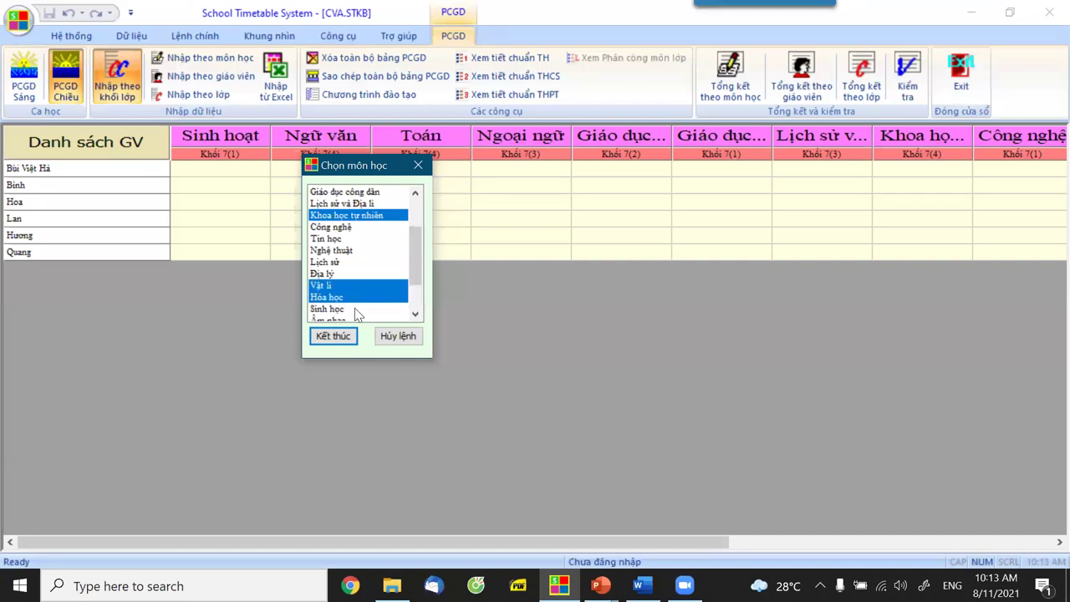
click(356, 310)
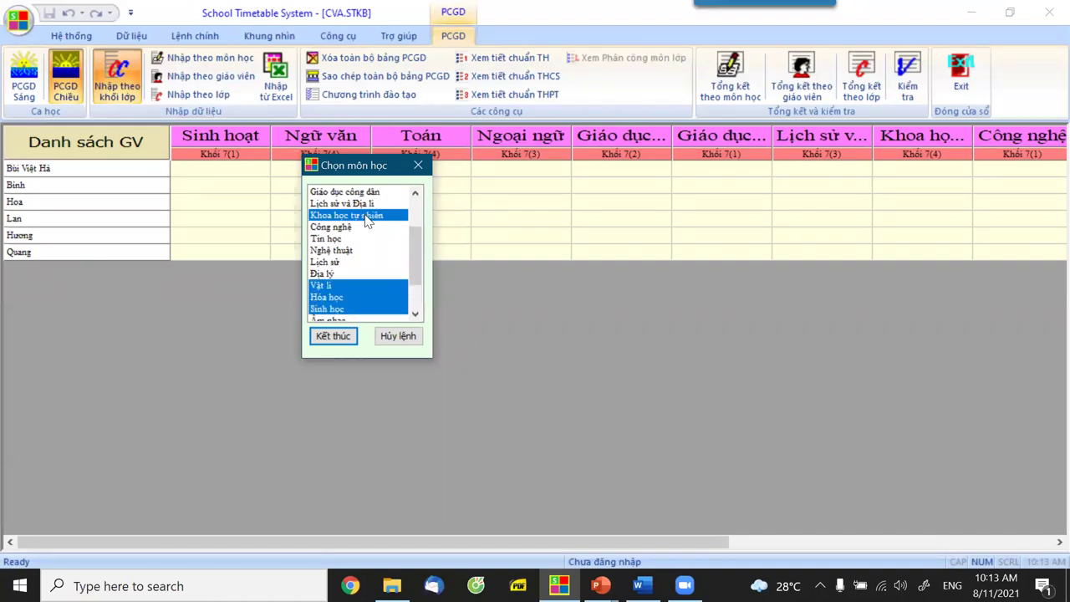
click(333, 336)
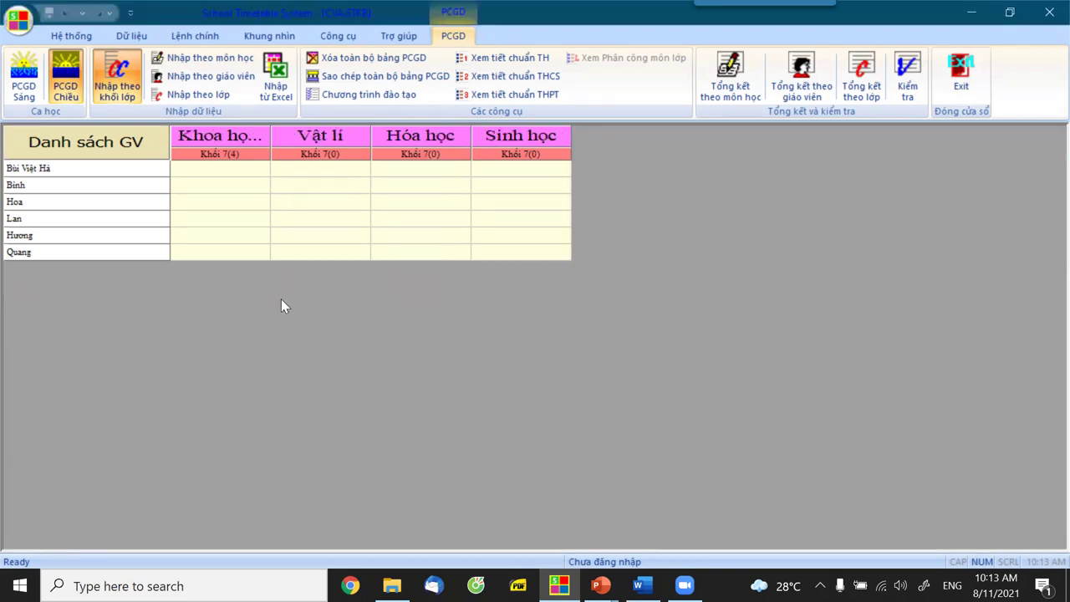
Assign class 7A to the first teacher's Khoa học tự nhiên cell.
right_click(223, 175)
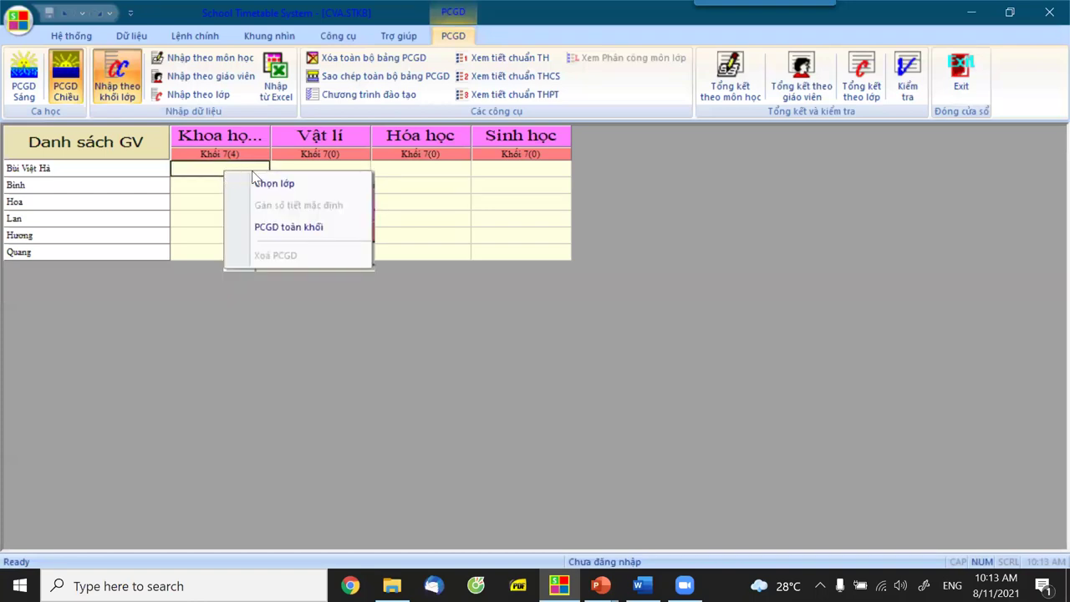
click(278, 177)
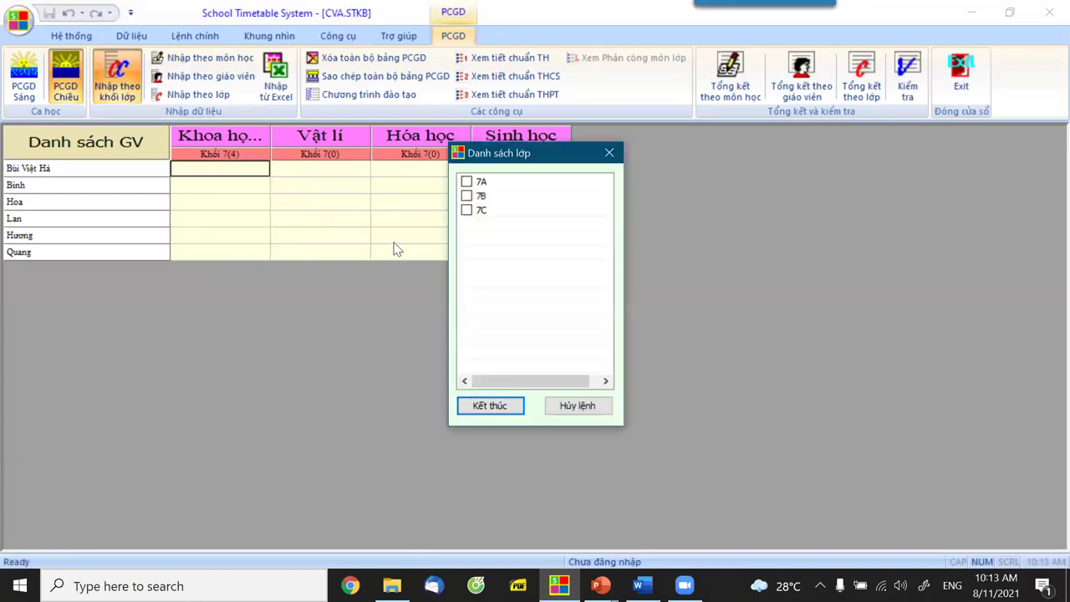
click(473, 183)
click(466, 182)
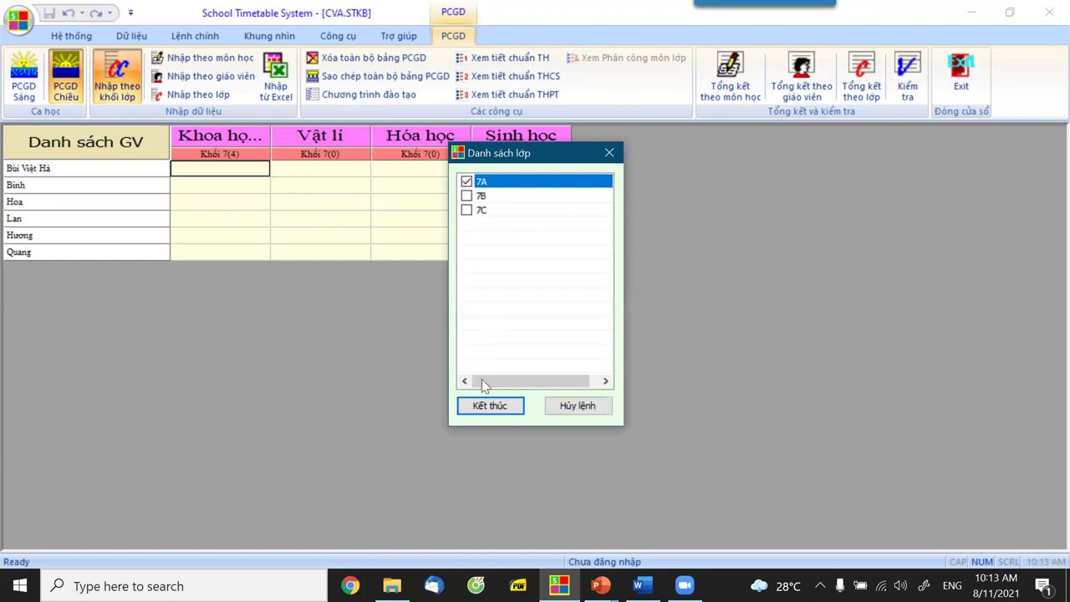
click(490, 406)
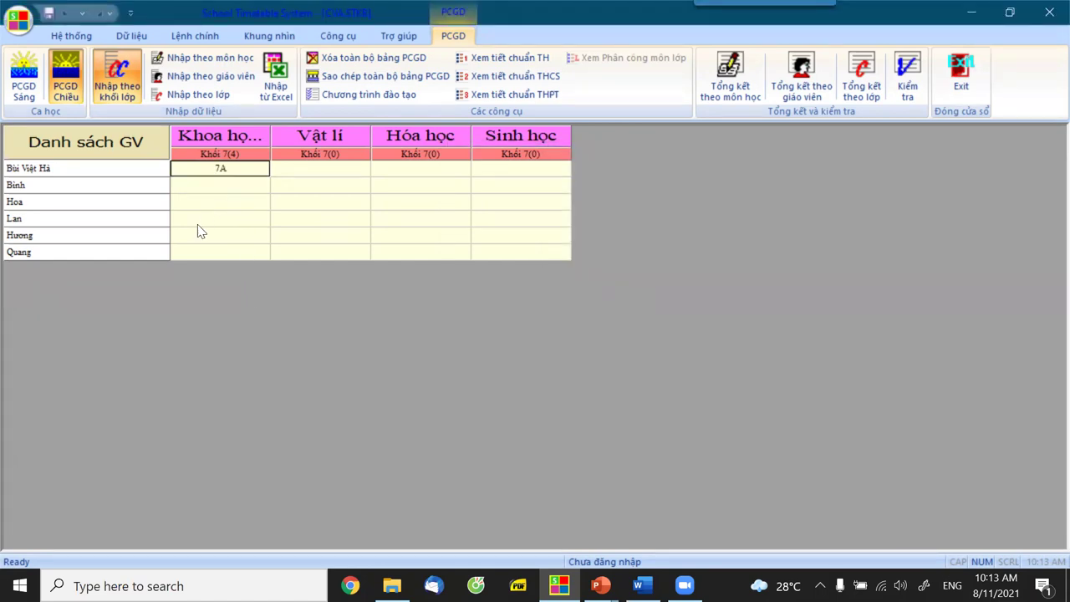
Assign class 7B to the third teacher's Khoa học tự nhiên cell.
click(234, 205)
right_click(221, 201)
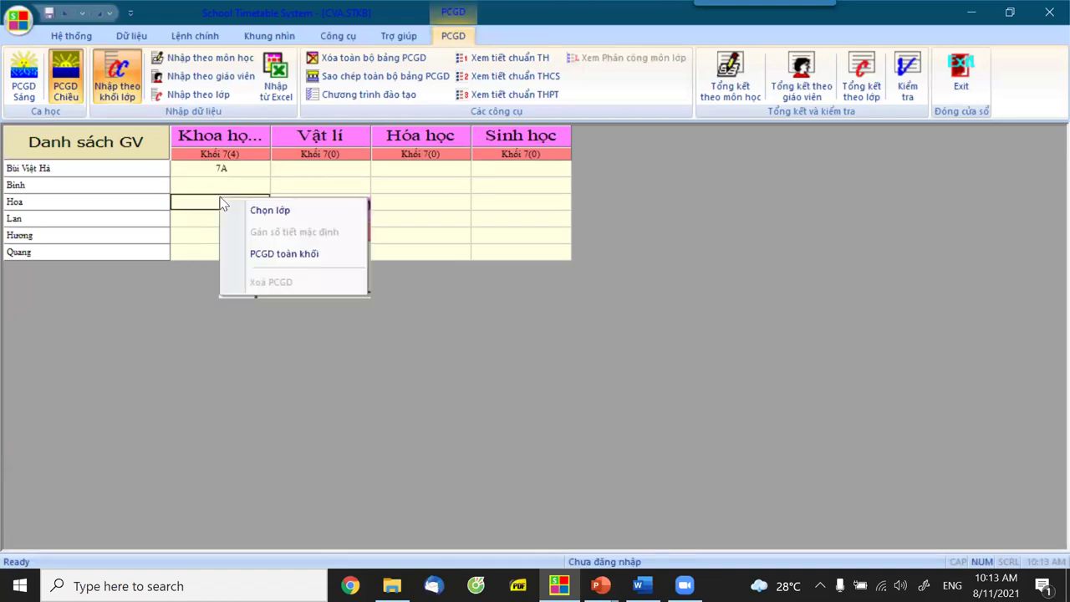
click(281, 211)
click(466, 182)
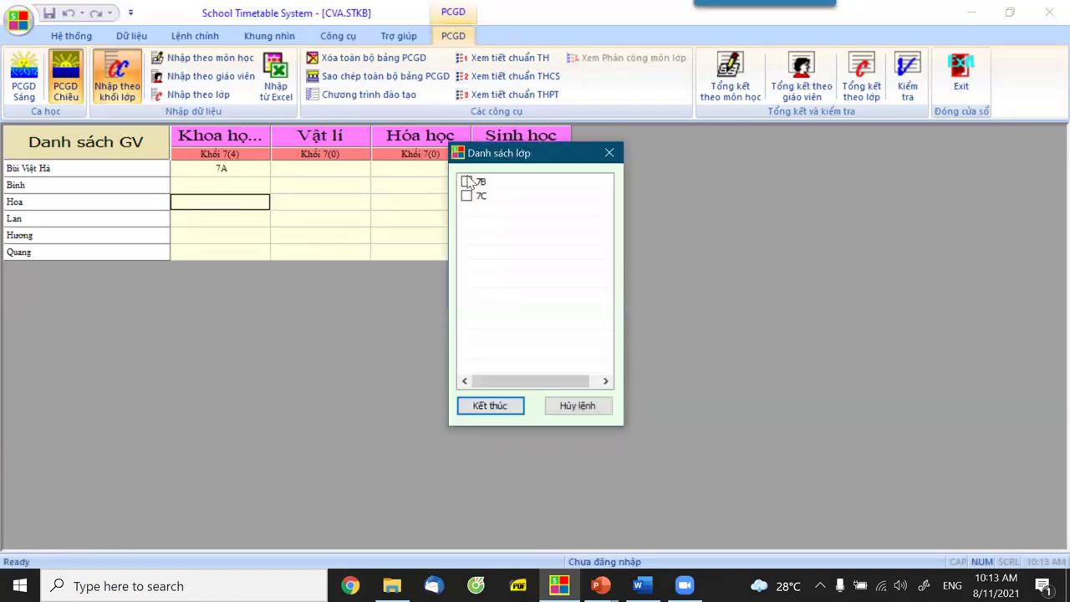
key(Return)
Assign class 7C to the fifth teacher's science cell and widen the Khoa học column.
right_click(223, 237)
click(265, 249)
click(466, 181)
click(488, 406)
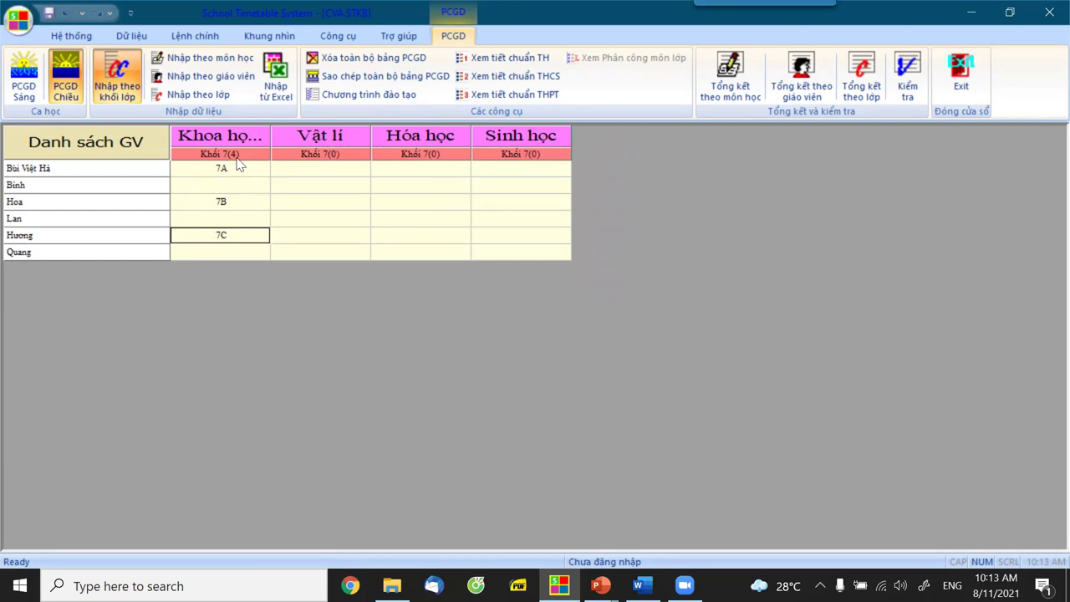
drag(271, 135, 328, 143)
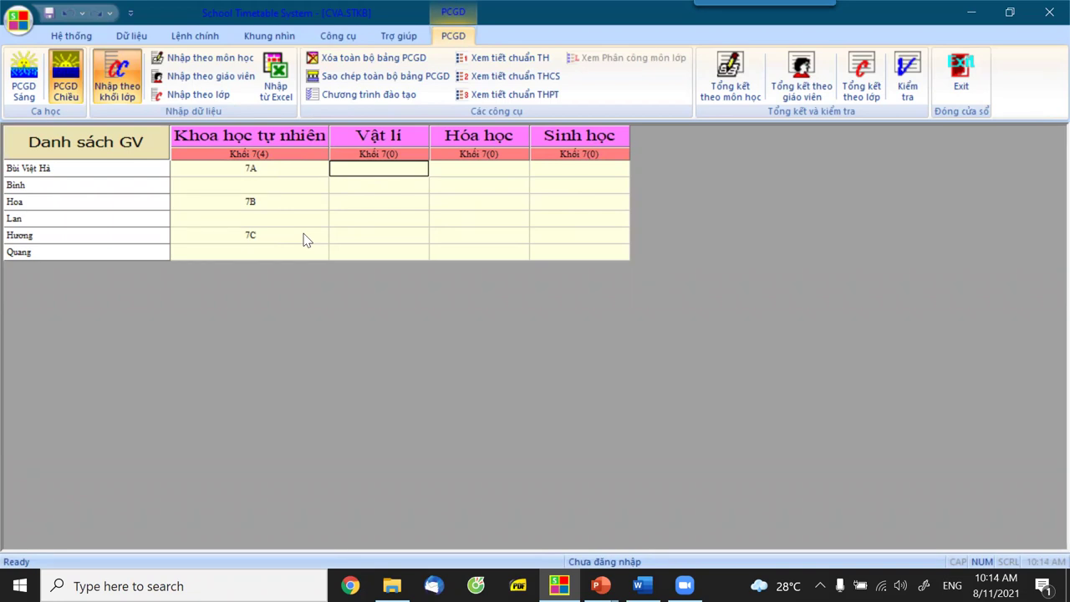
Show all teachers again using Chọn toàn bộ giáo viên from the Danh sách GV header.
click(712, 80)
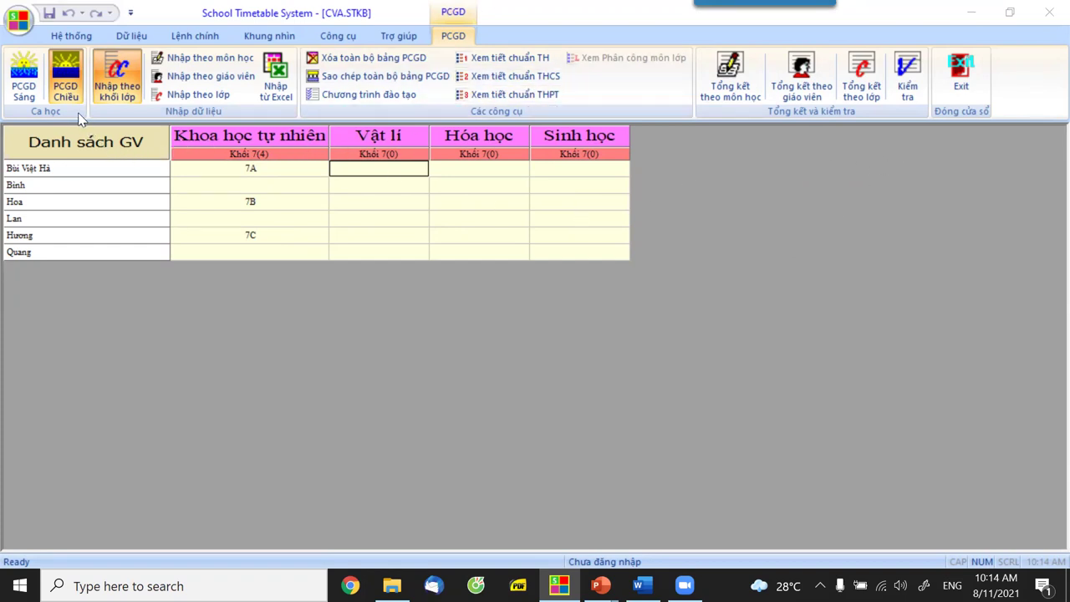
click(142, 147)
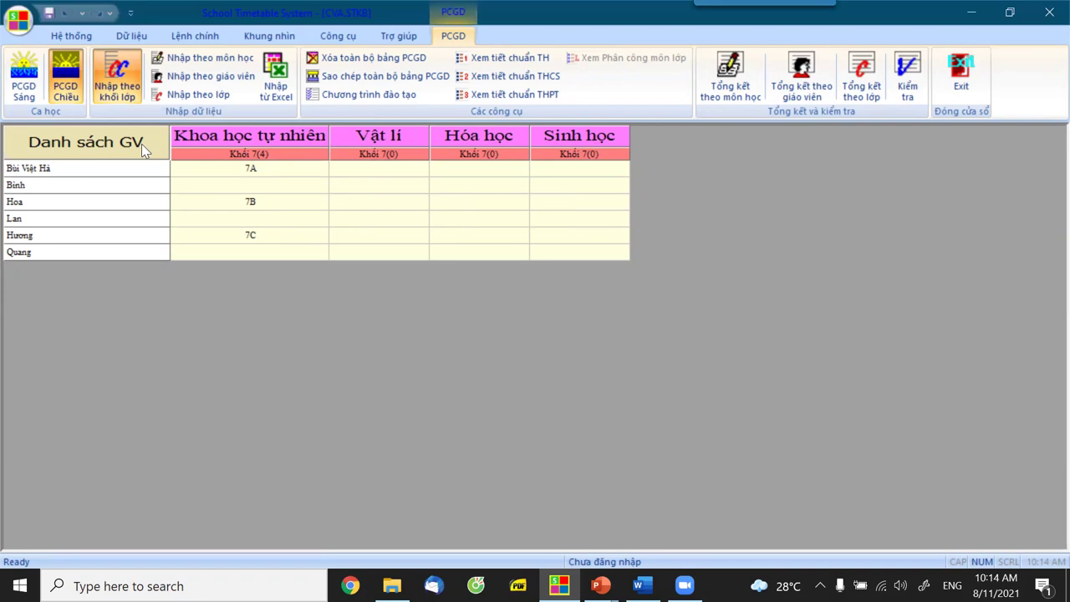
right_click(141, 143)
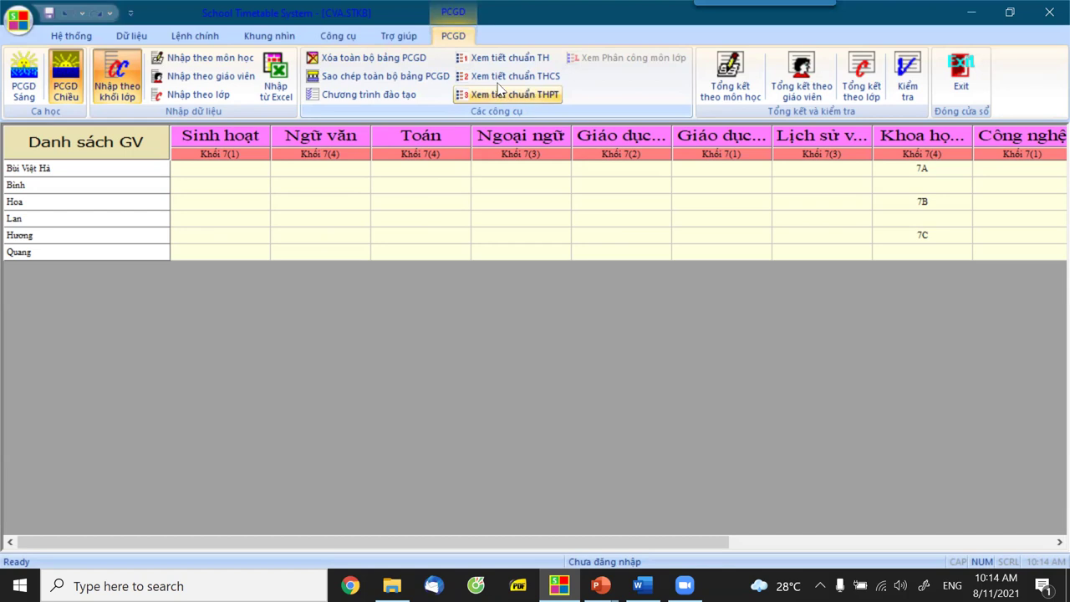
click(499, 77)
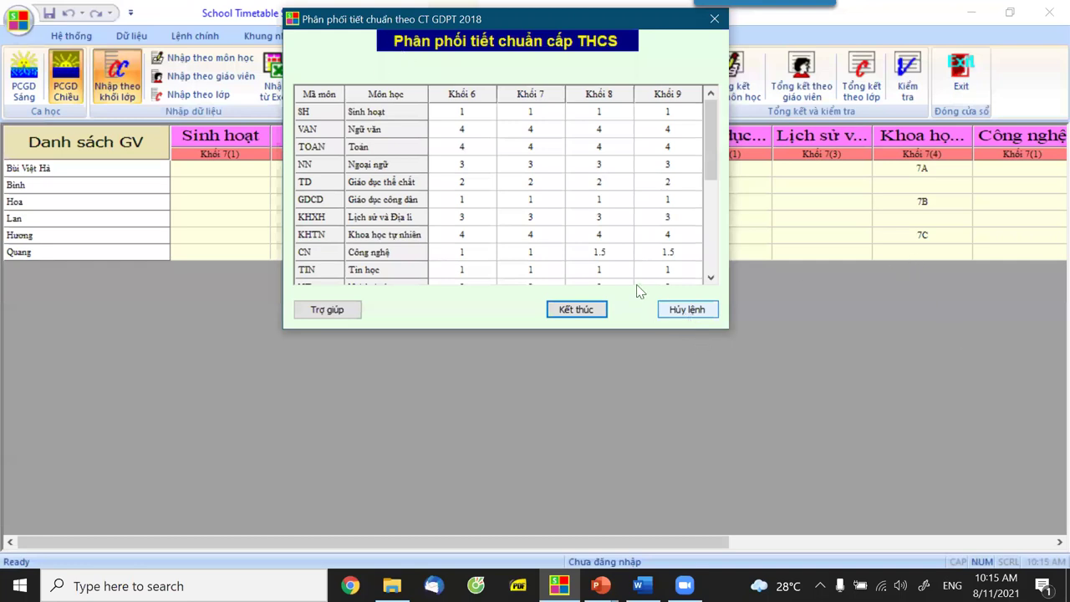
key(Escape)
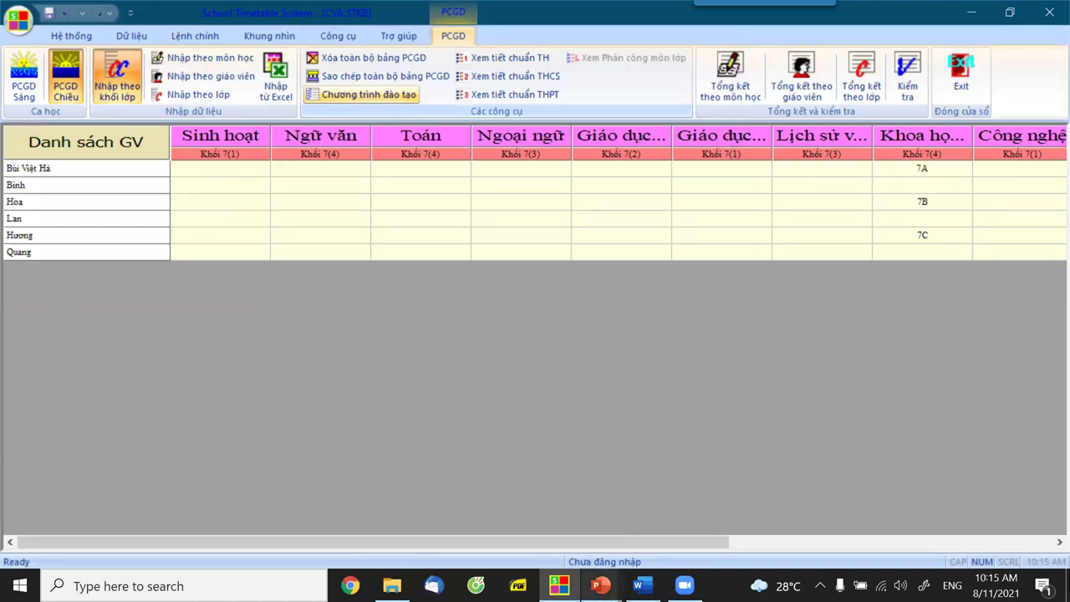
mouse_move(600, 585)
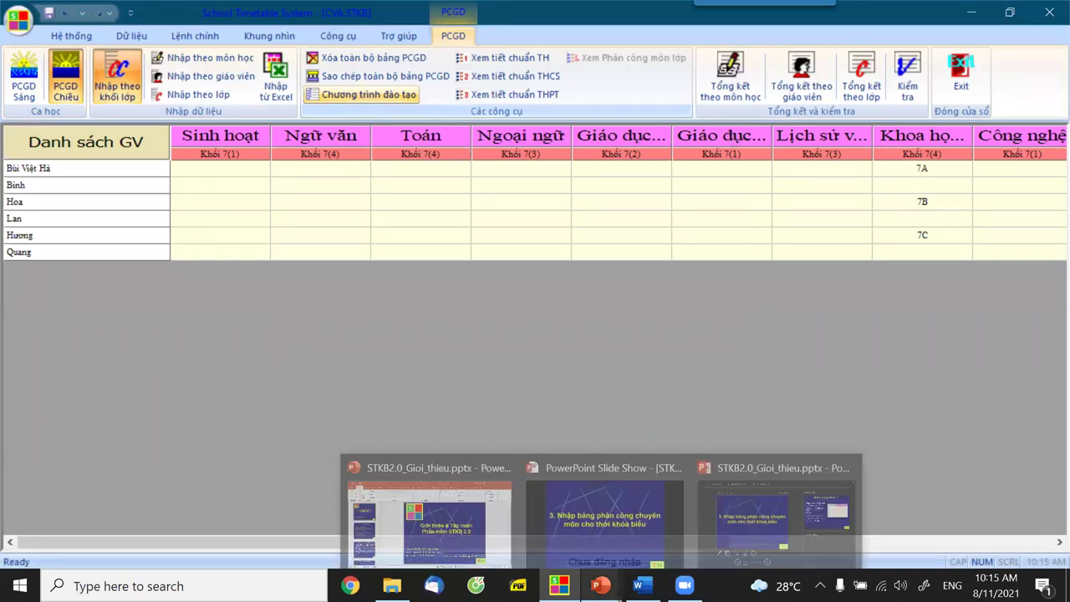
Move the slideshow to slide 47 on Chào cờ and Không học periods, then return to the timetable program.
click(595, 565)
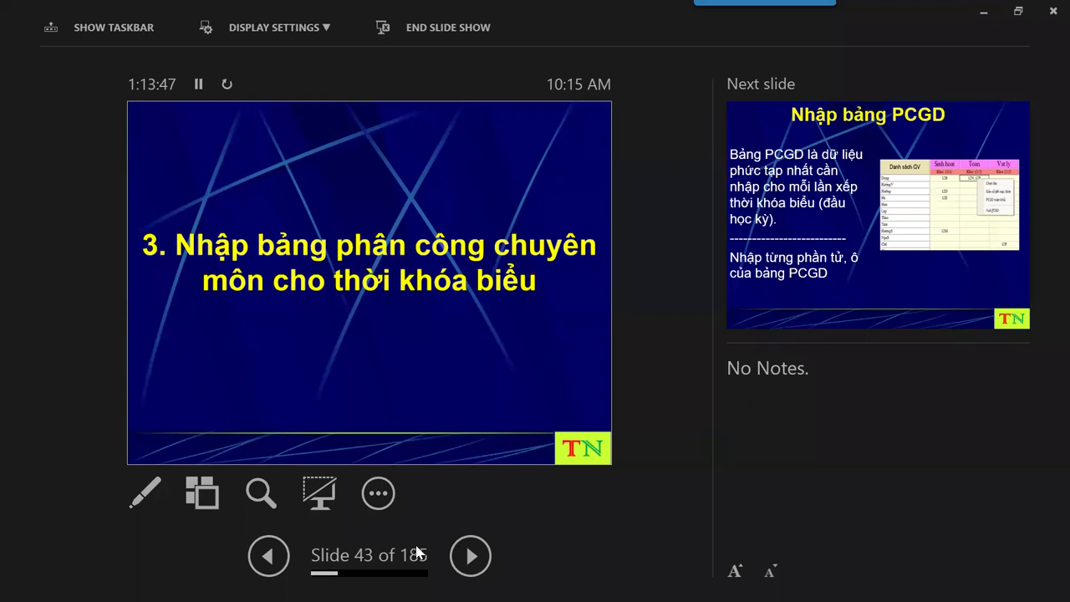
click(468, 567)
click(468, 567)
click(468, 568)
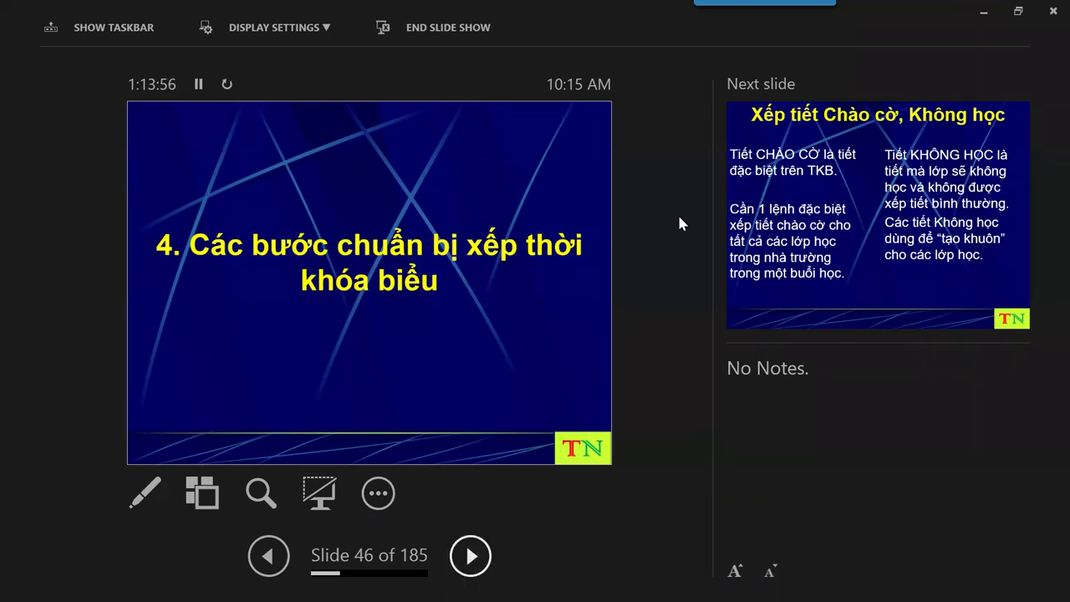
click(471, 555)
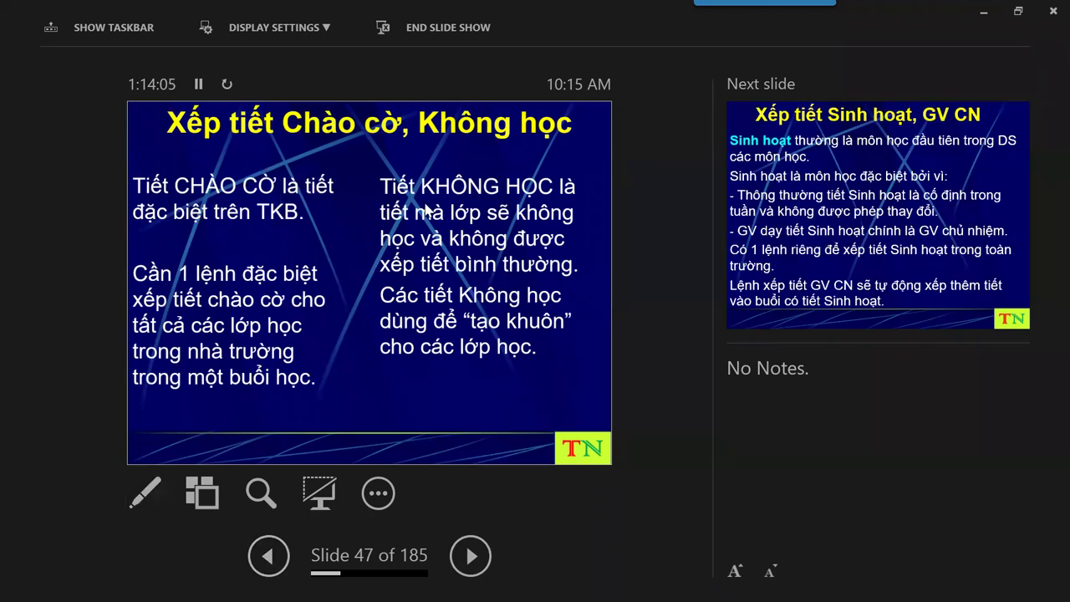
click(471, 557)
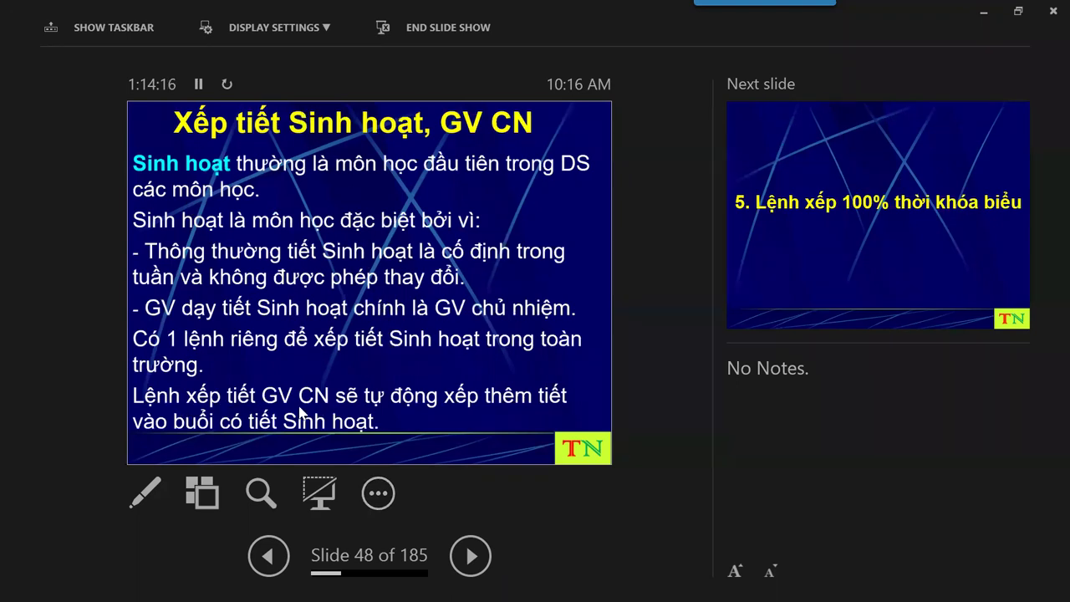
click(269, 556)
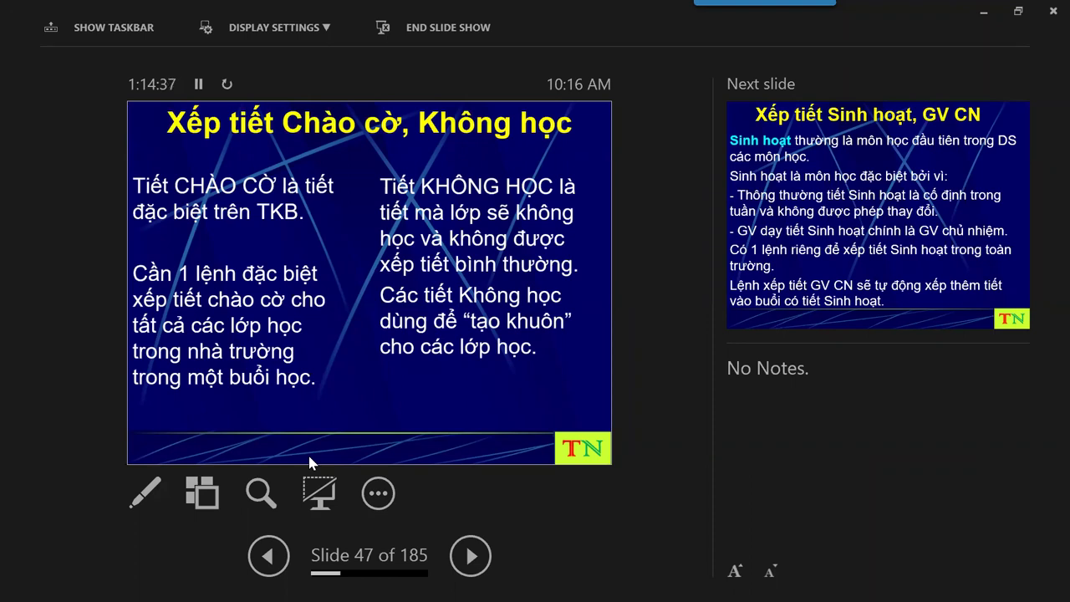
key(alt+Tab)
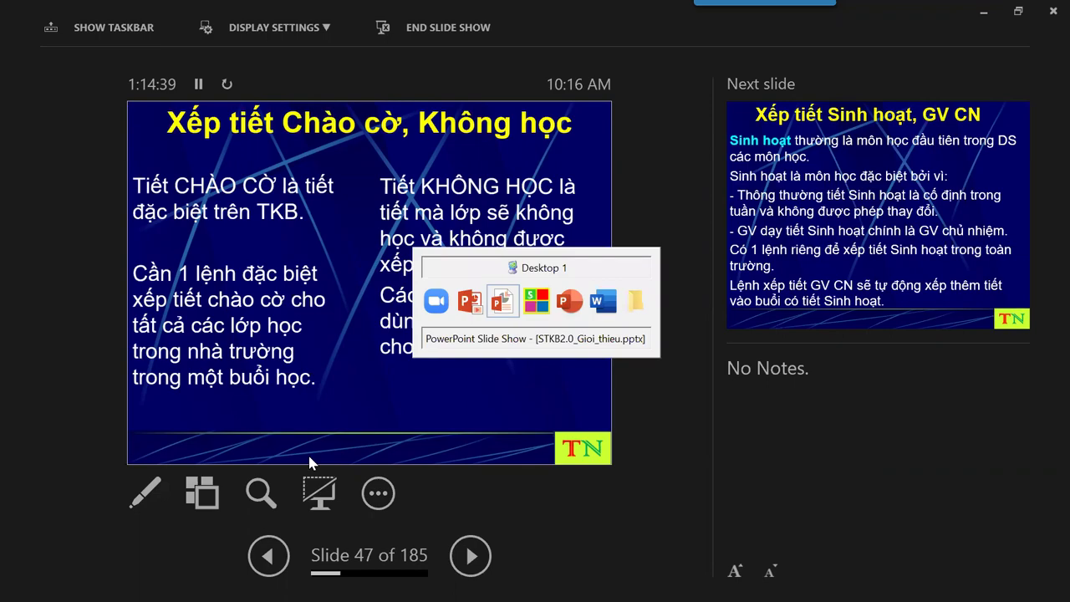
key(alt+Tab)
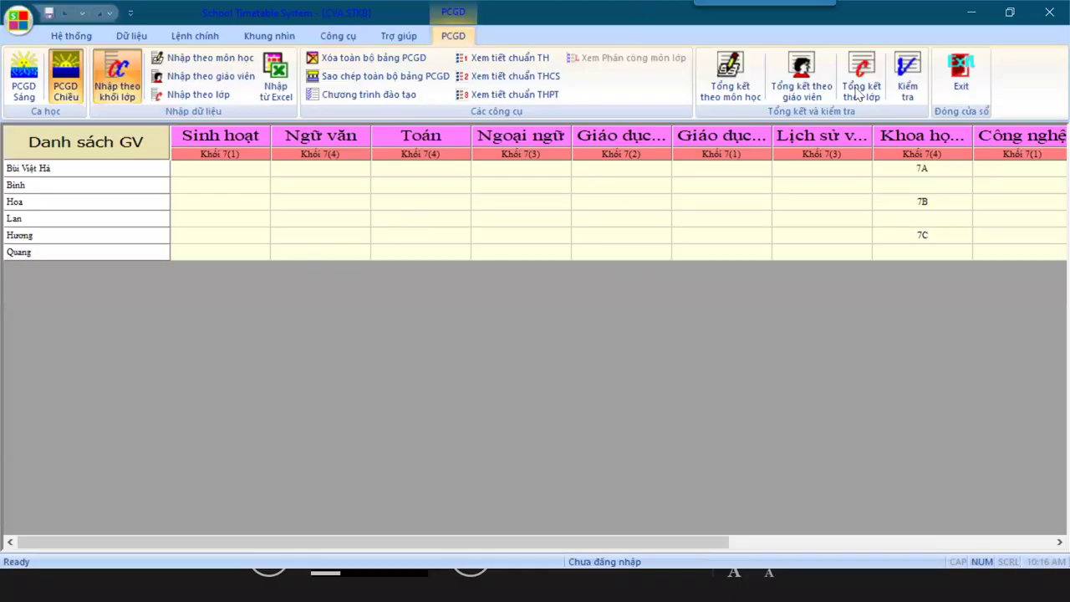
Close the assignment grid and the CVA.STKB timetable file, answering the save prompt.
click(907, 77)
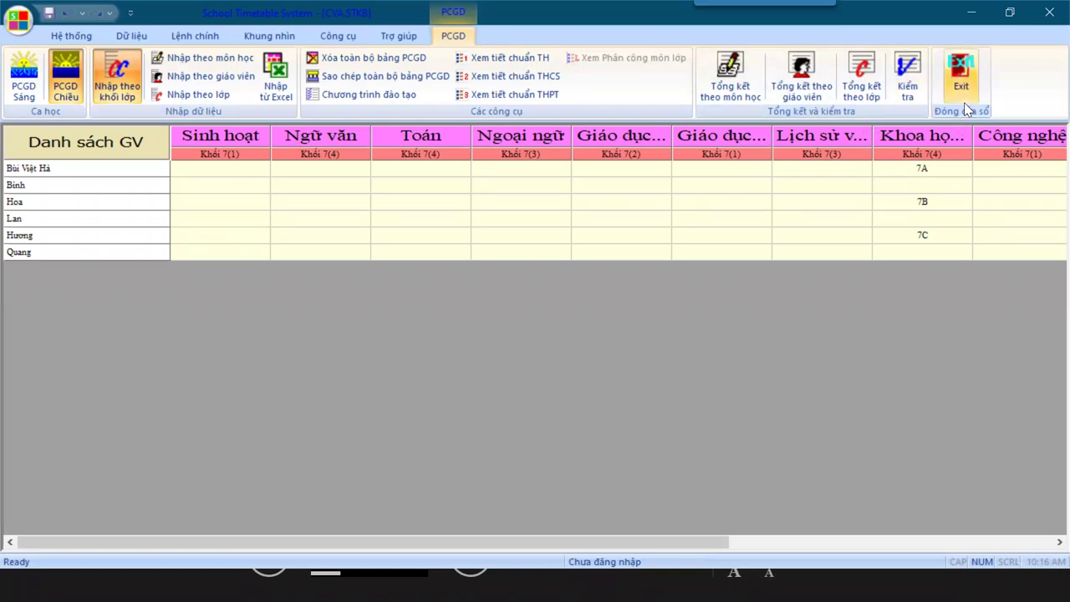
click(961, 77)
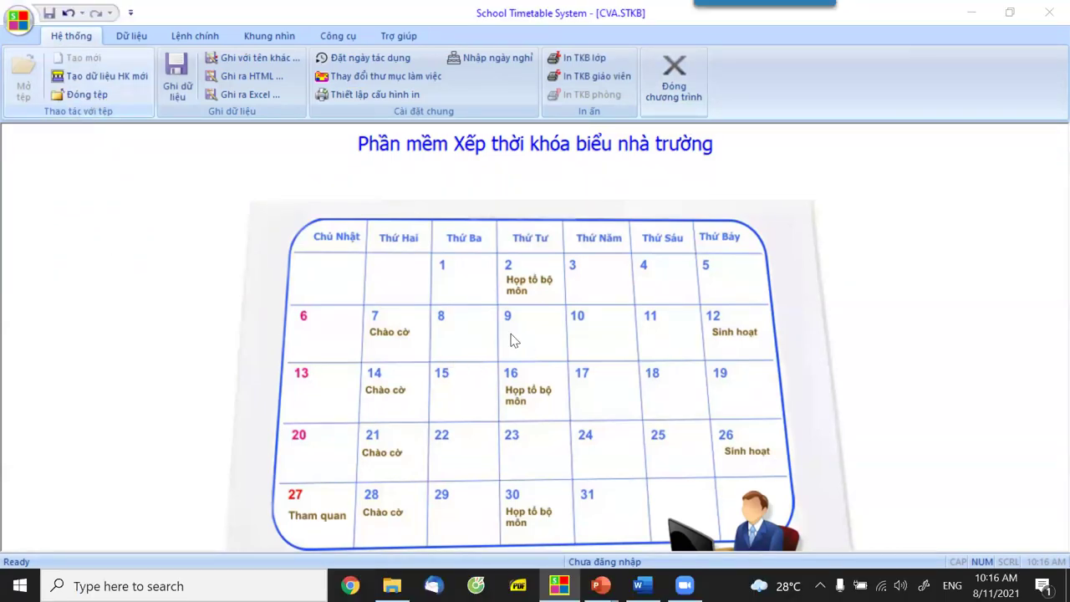
key(alt+F4)
key(Return)
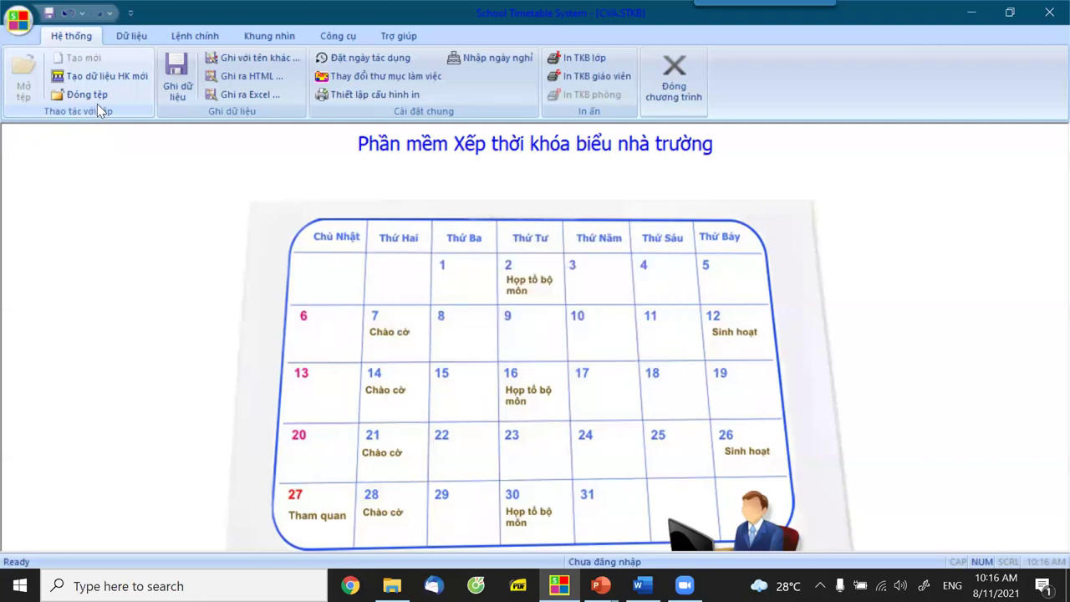
Open the MDC-1.STKB timetable file.
click(25, 83)
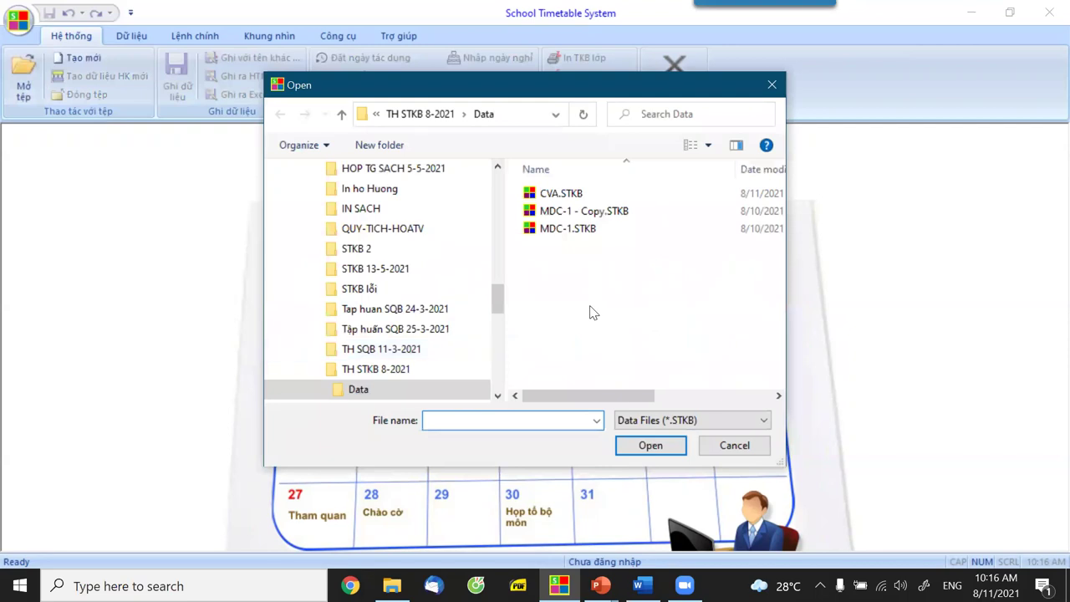
click(567, 228)
click(650, 445)
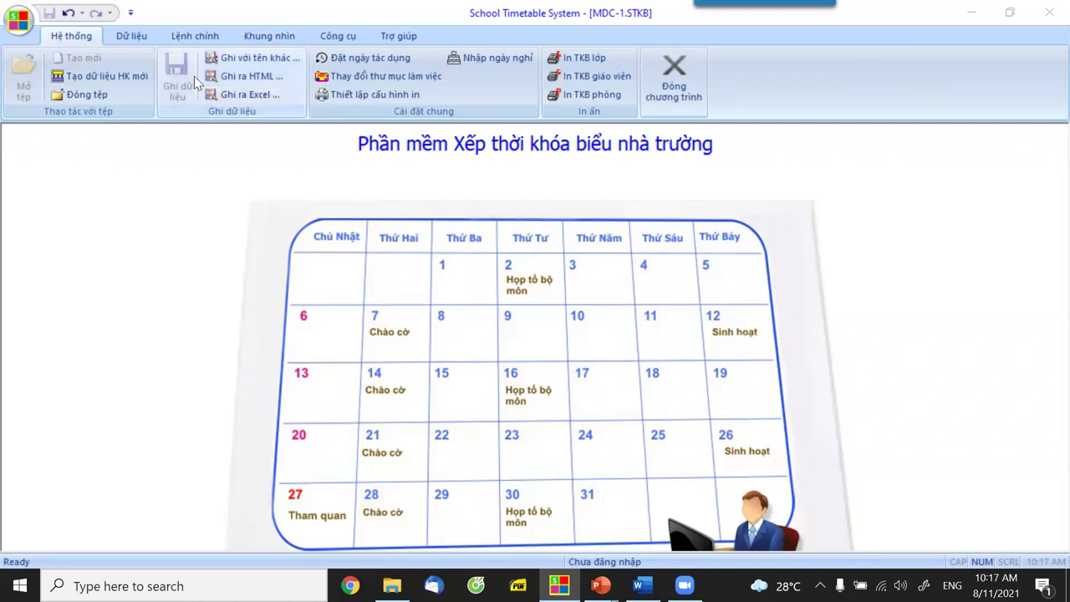
click(255, 36)
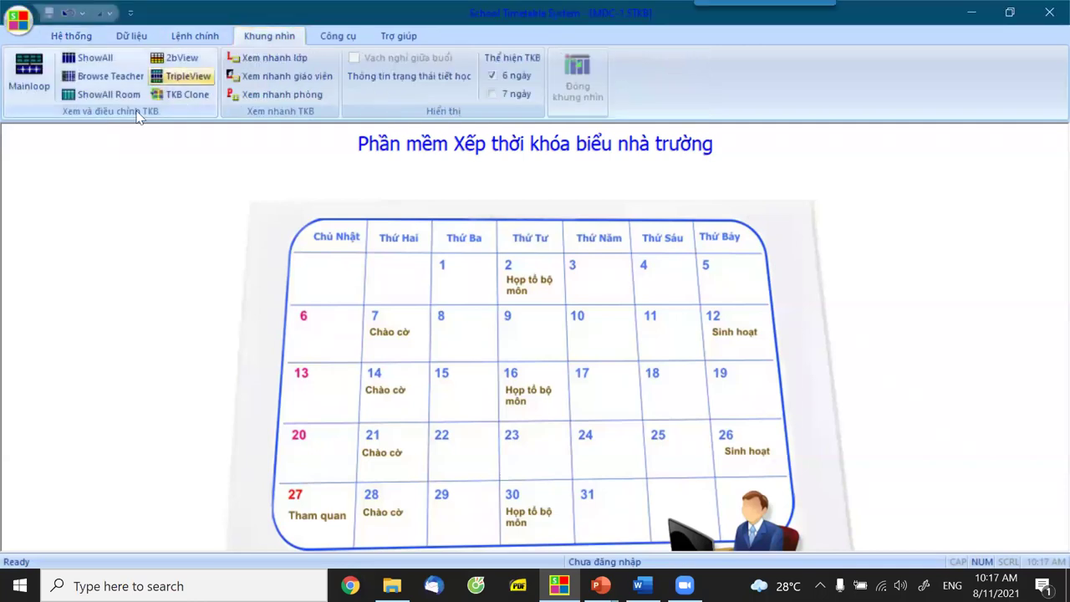
click(37, 84)
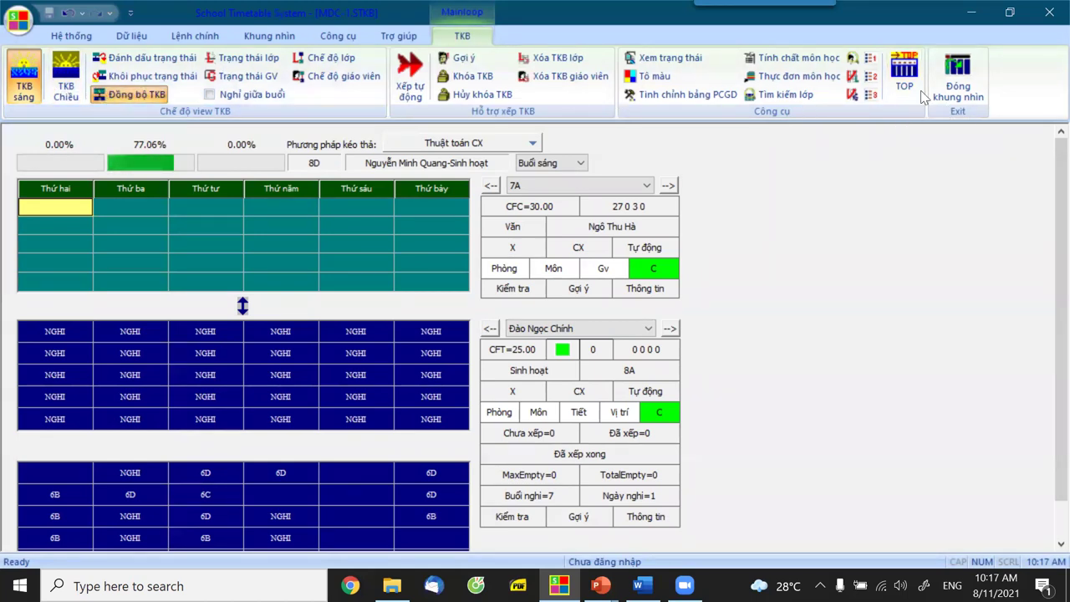
click(954, 102)
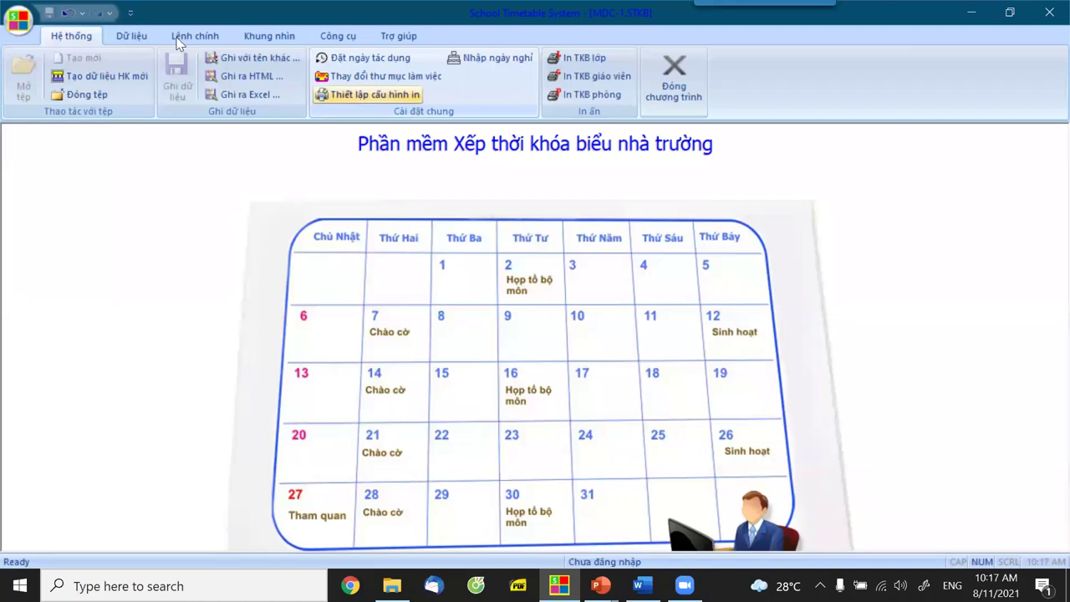
click(131, 36)
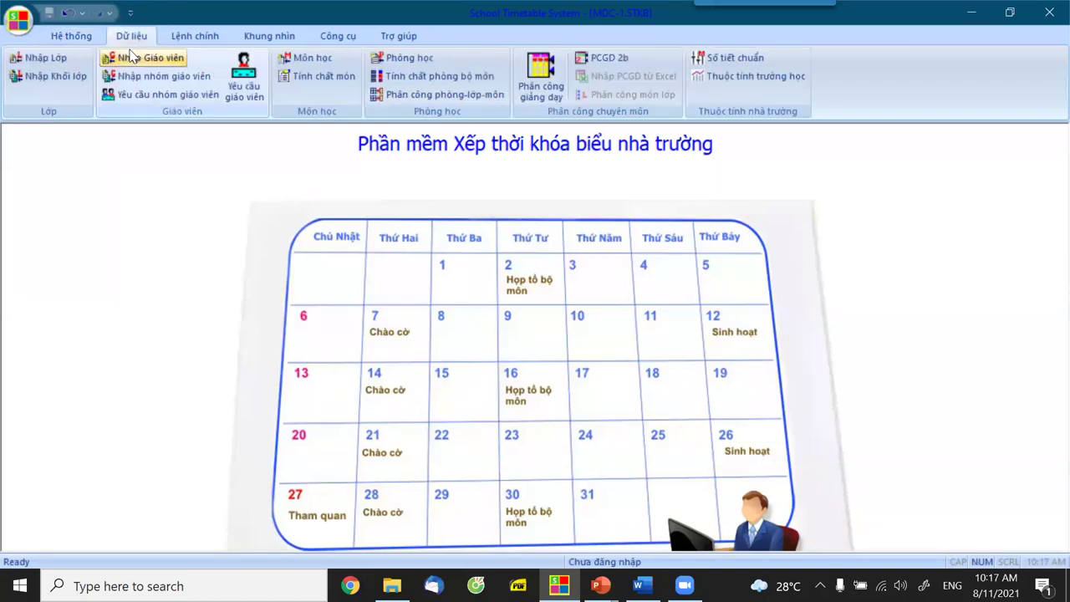
click(46, 58)
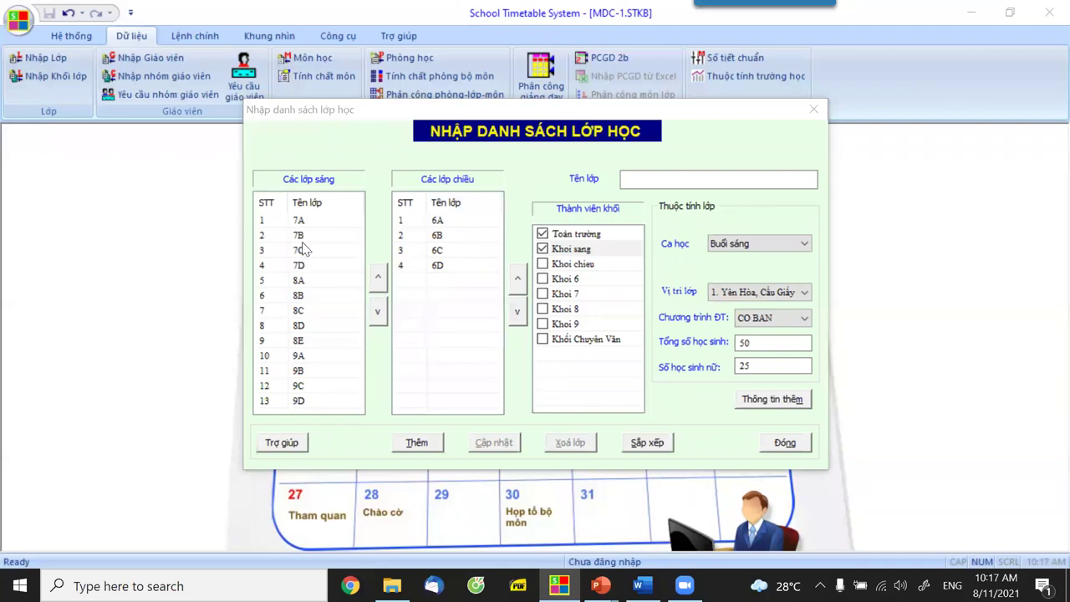
click(785, 443)
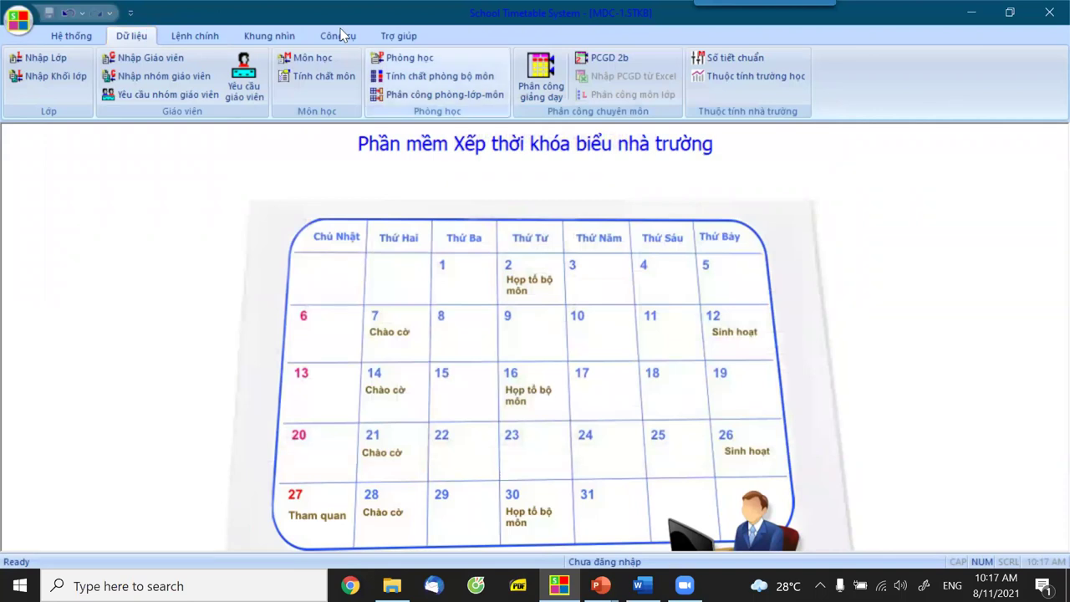
Open Phân công giảng dạy and list MDC-1's assignments by class with Nhập theo lớp.
click(542, 77)
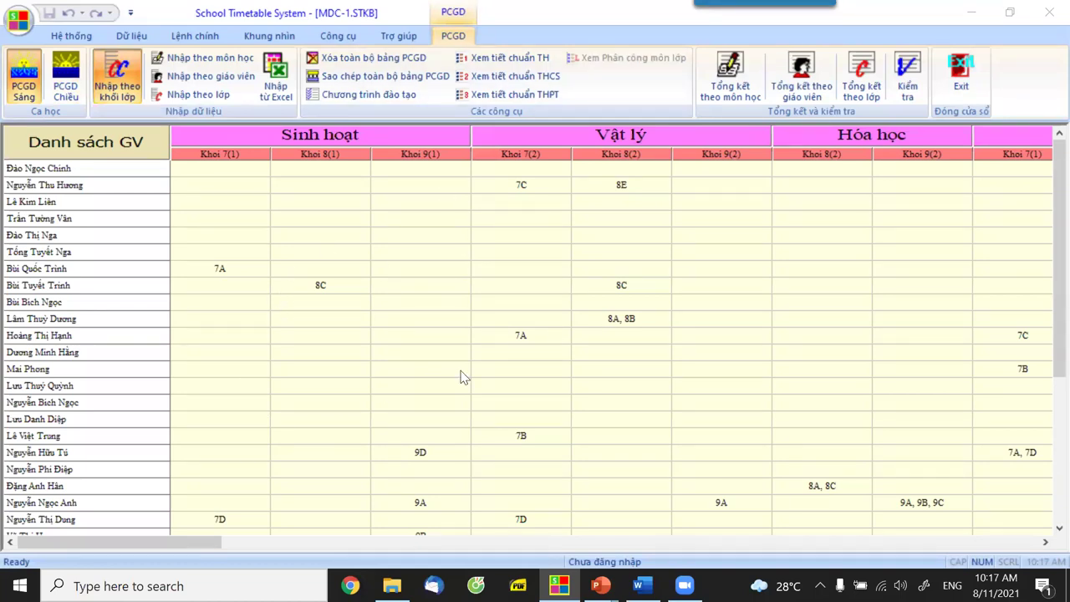
click(184, 95)
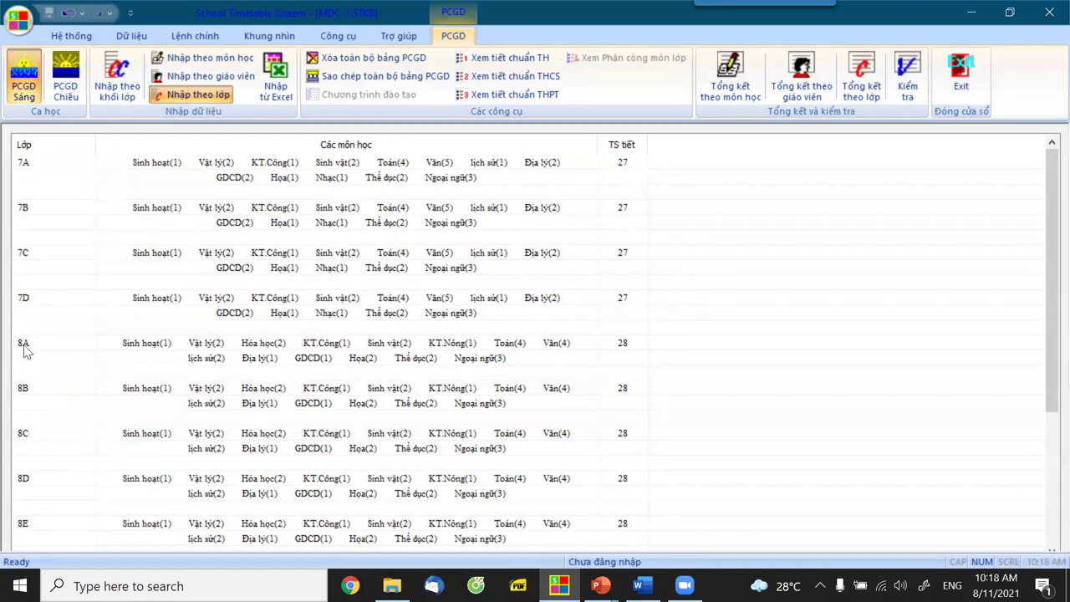
scroll(23, 361, down, 2)
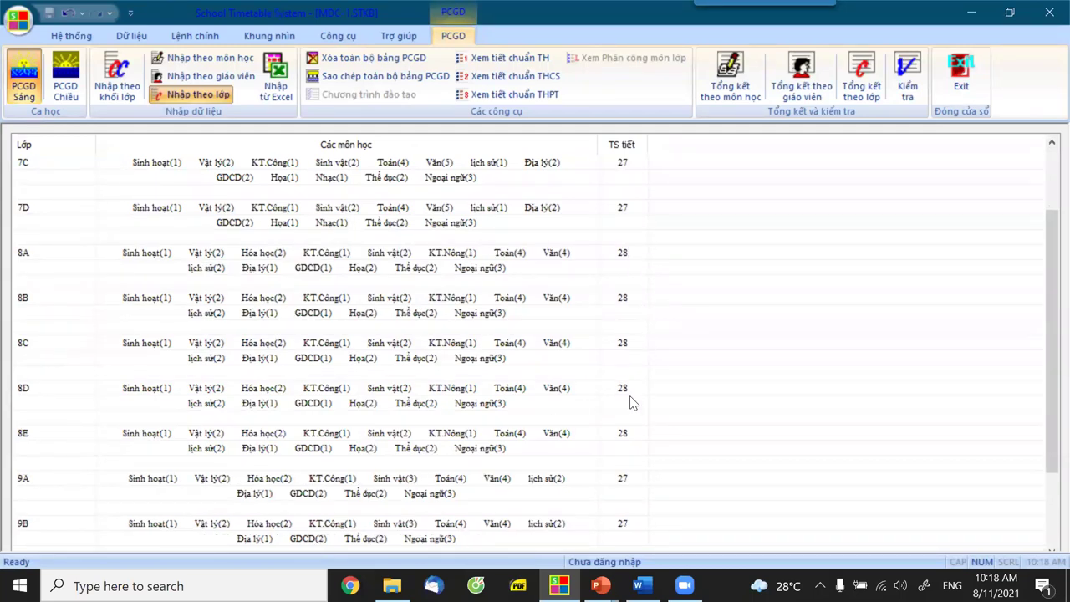
scroll(619, 451, down, 3)
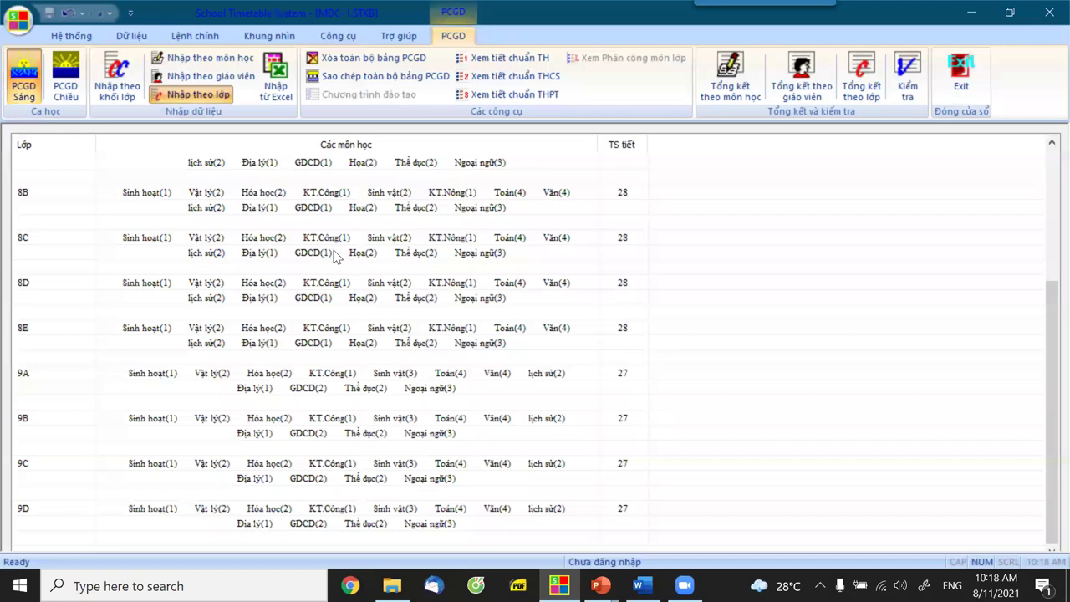
scroll(658, 216, up, 3)
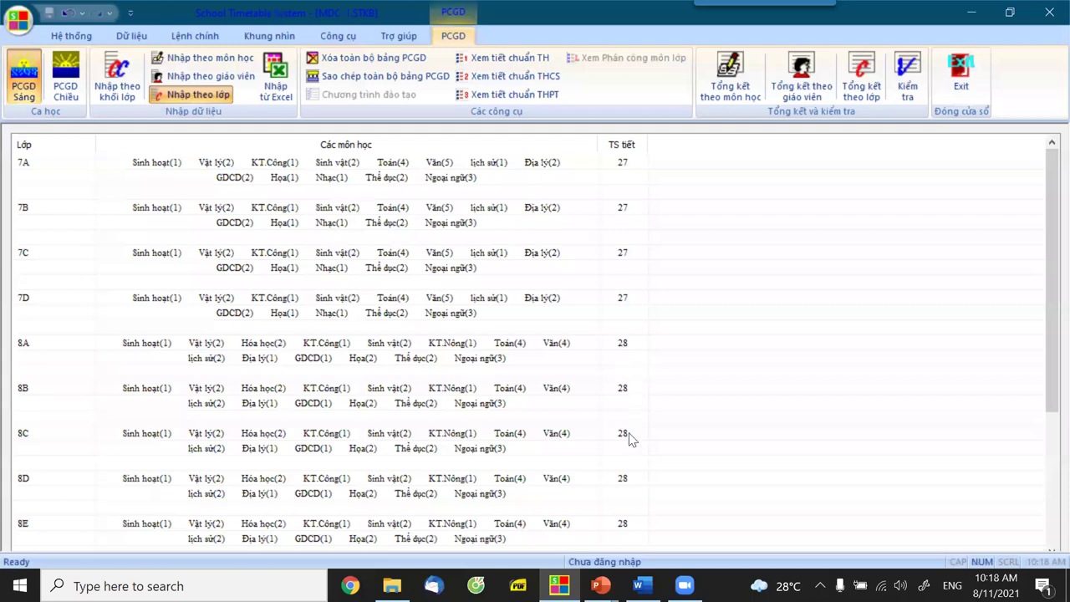
scroll(631, 440, down, 3)
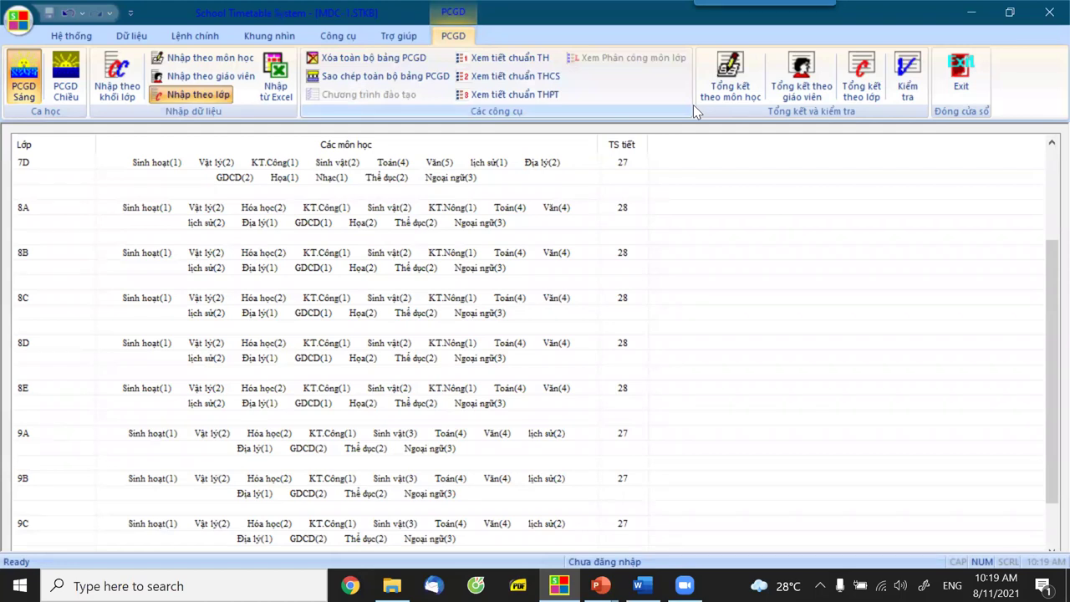
Exit the per-class assignment listing and show the Lệnh chính commands.
click(949, 95)
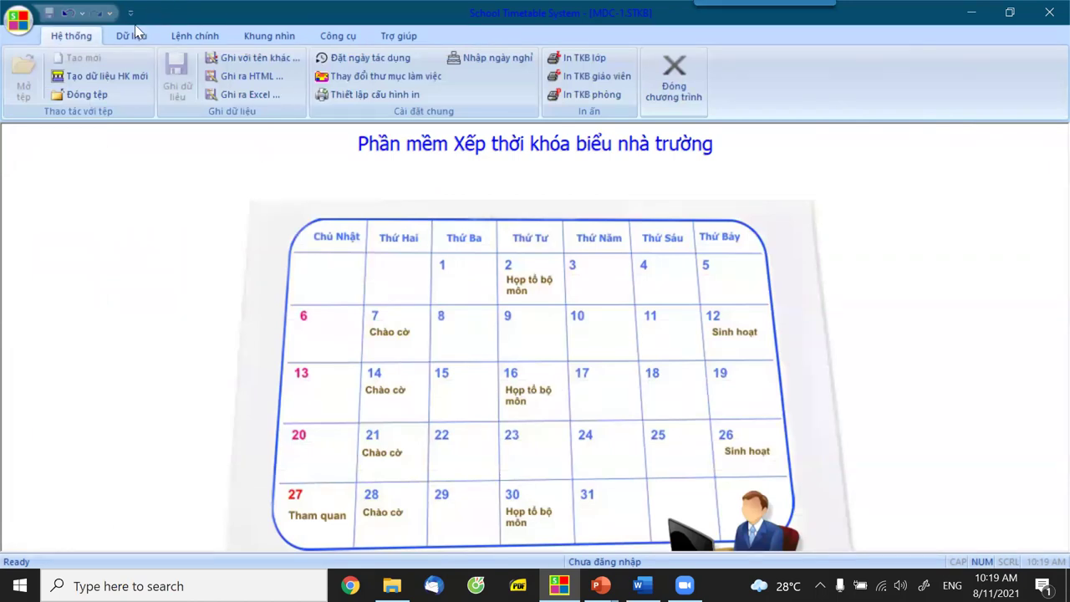
click(188, 36)
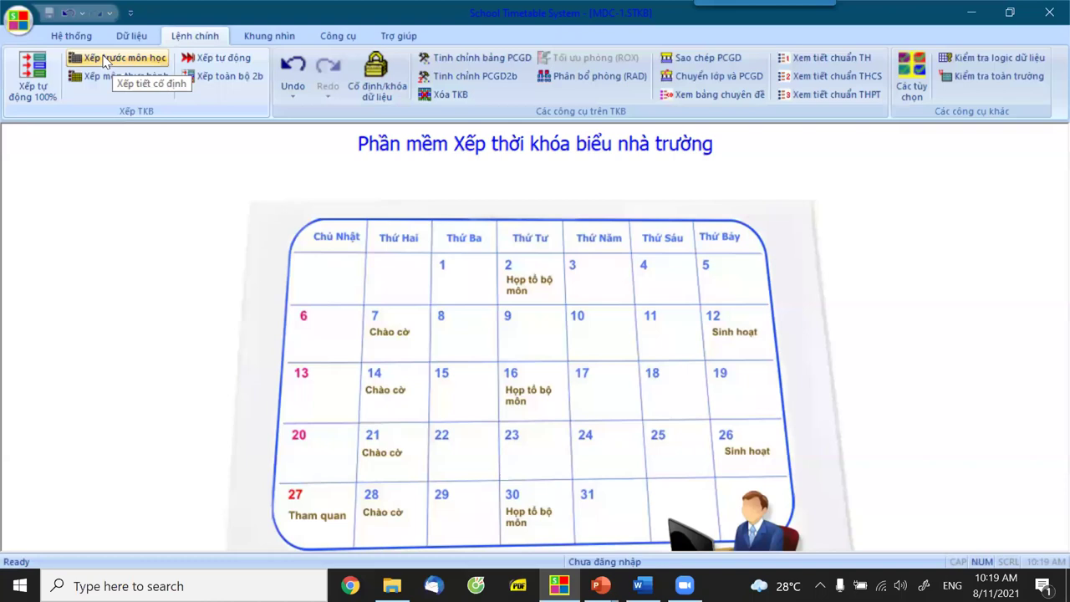
Schedule Chào cờ in Monday morning period 1 for all classes 7A–9D.
click(106, 62)
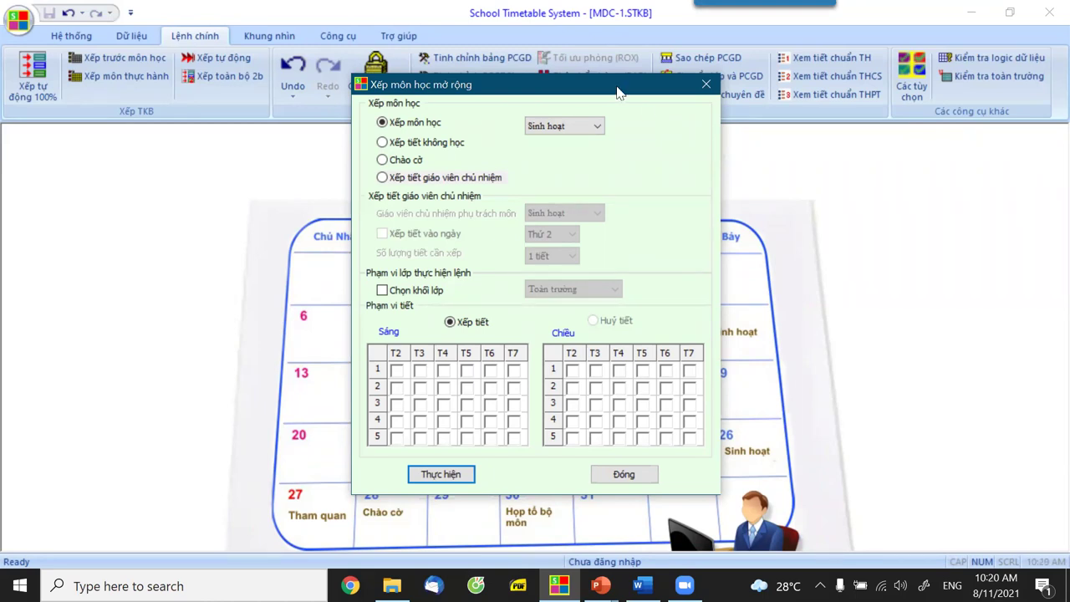
click(382, 161)
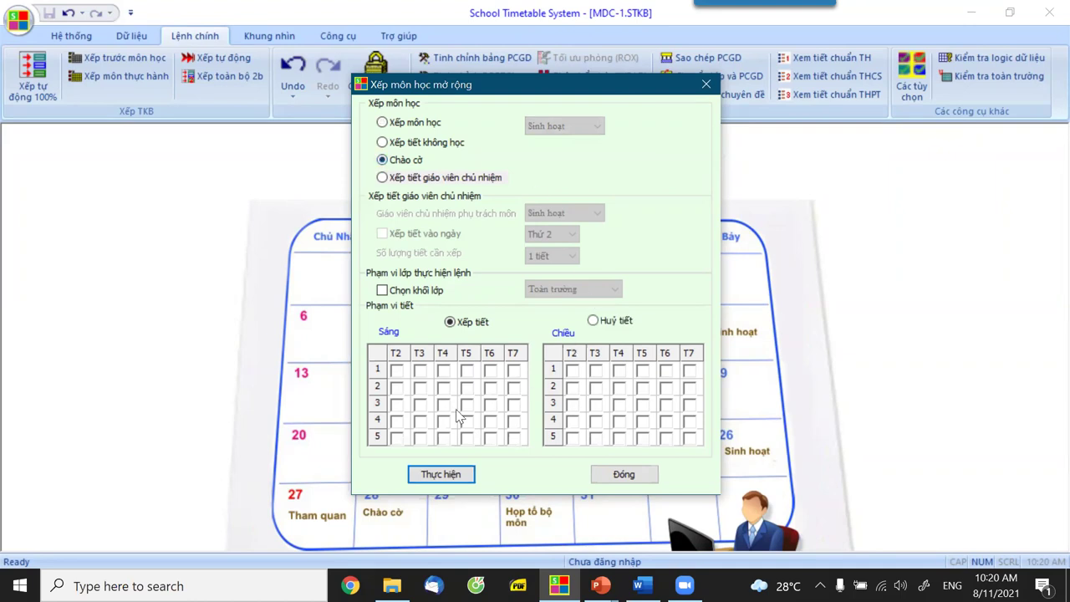
click(397, 371)
click(396, 368)
click(454, 476)
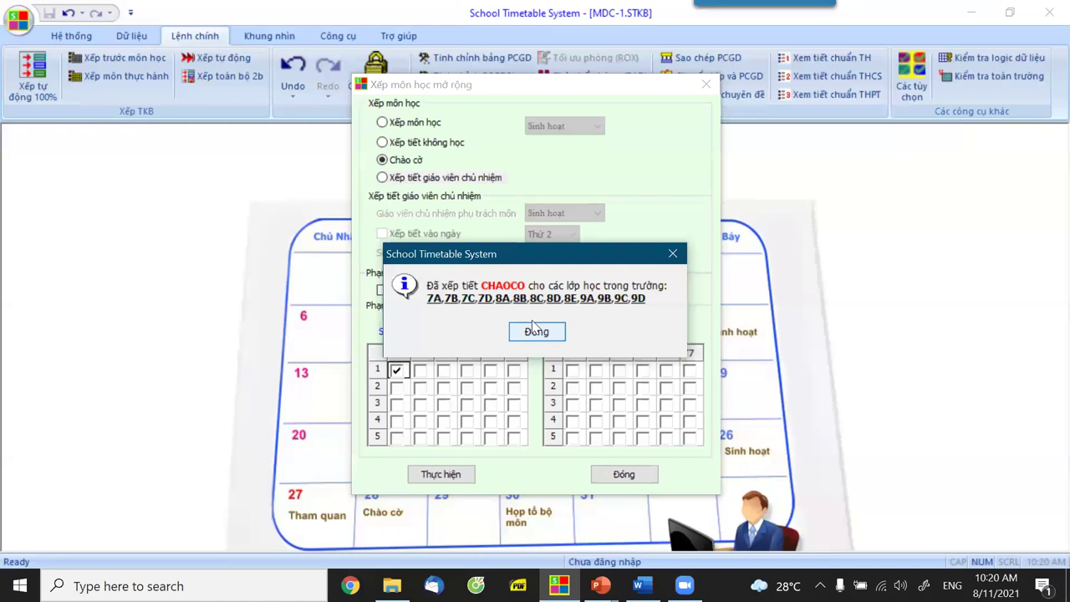
click(537, 332)
click(383, 143)
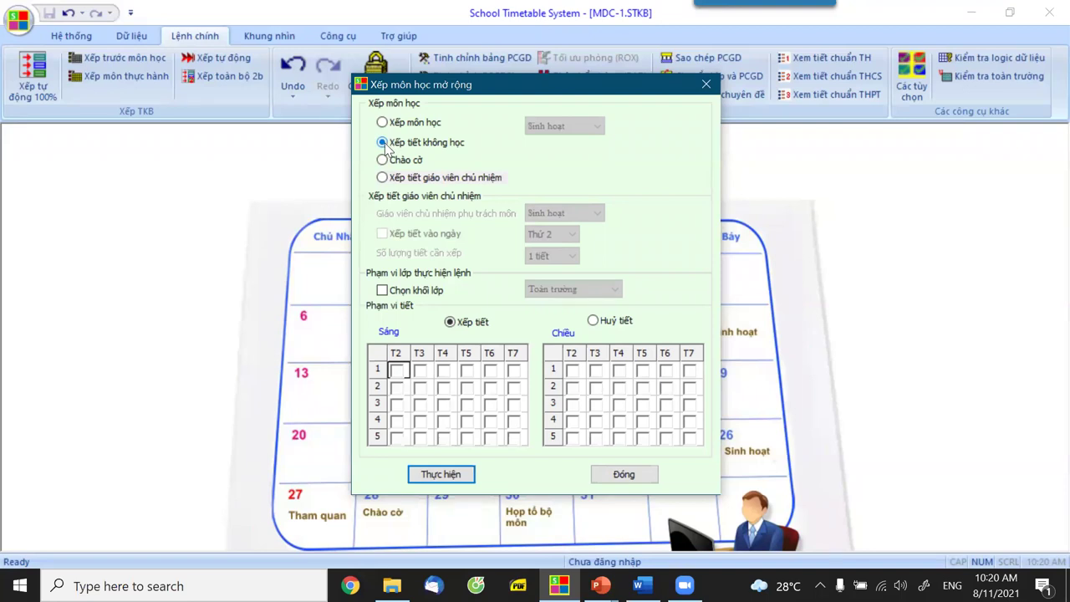
Mark Wednesday and Thursday morning period 5 as no-class for Khoi 7.
click(383, 290)
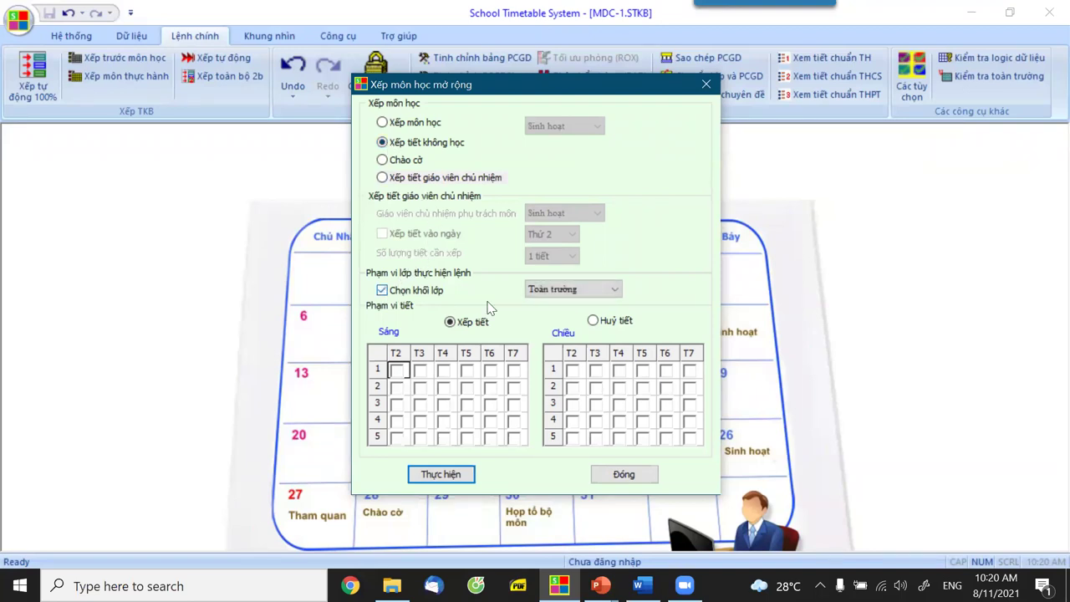
click(548, 290)
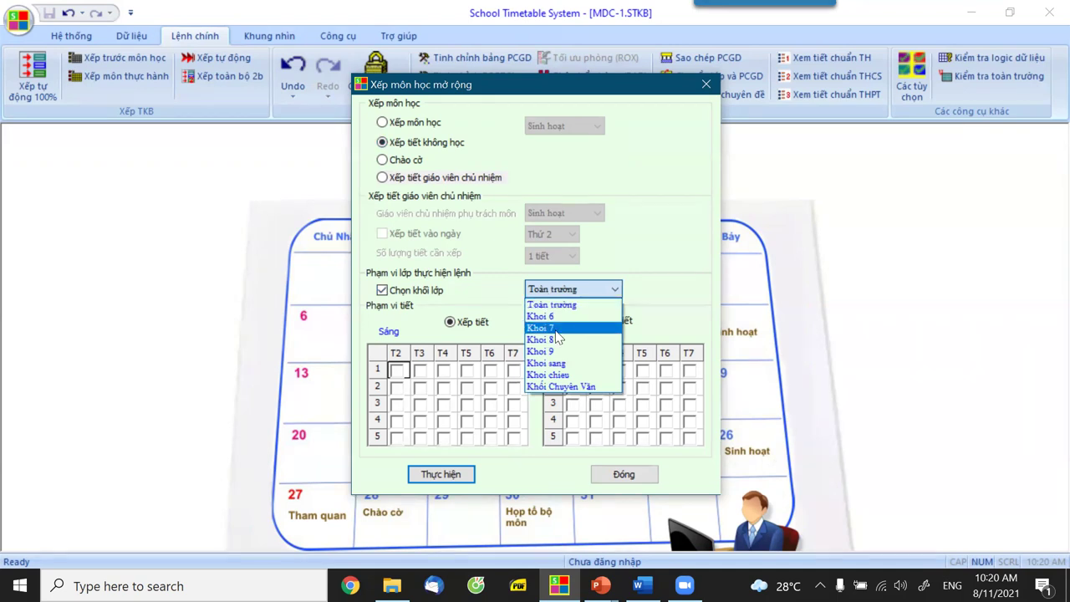
click(556, 328)
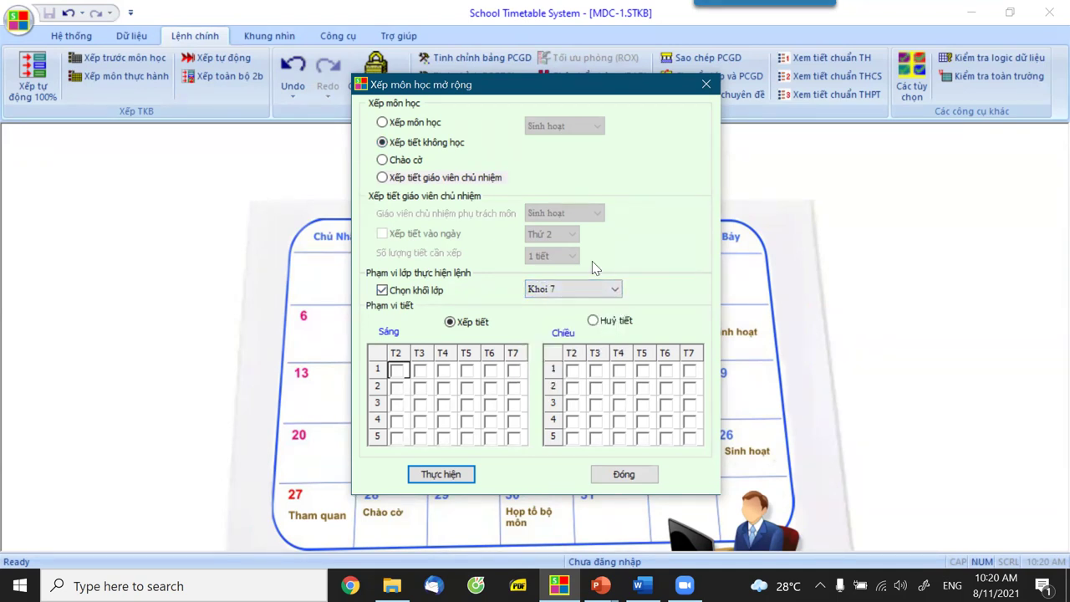
click(445, 439)
click(466, 438)
click(435, 475)
click(541, 333)
Mark Friday morning period 5 as no-class for Khoi 8.
click(585, 289)
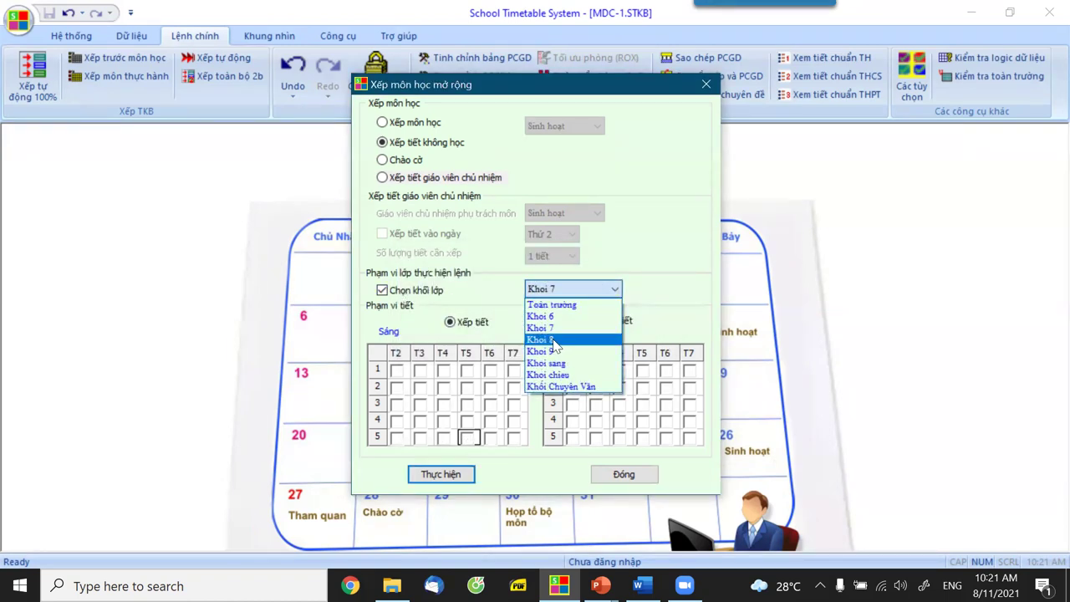
click(554, 340)
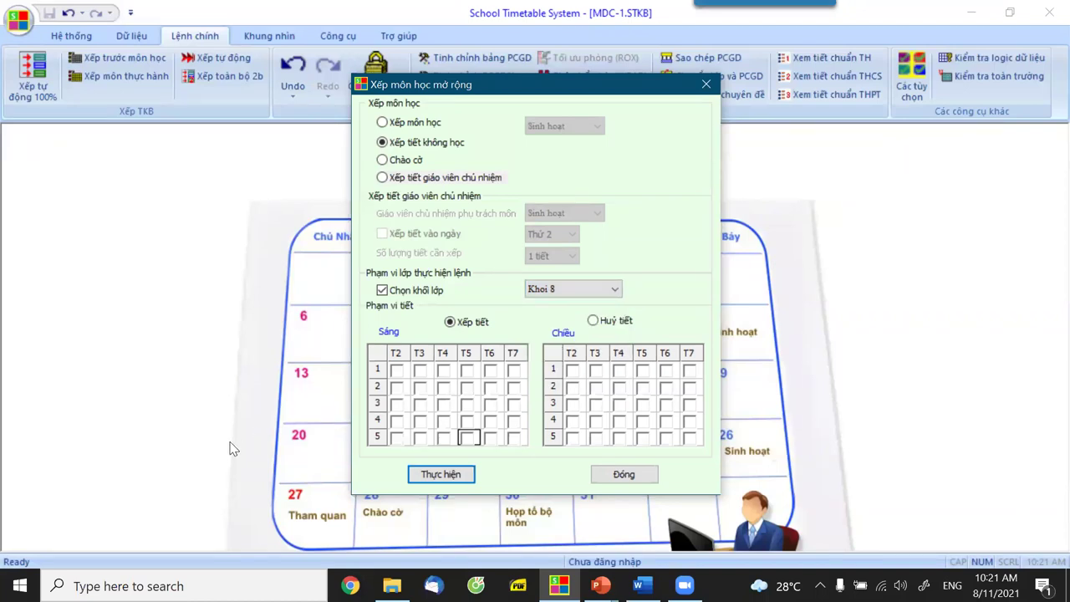
click(490, 437)
click(452, 476)
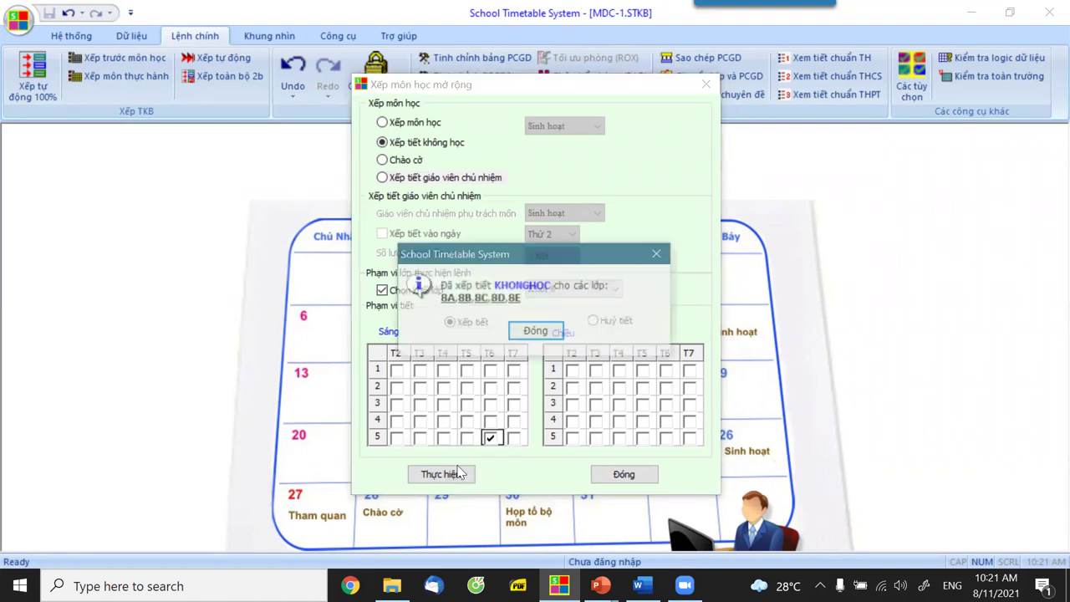
click(513, 331)
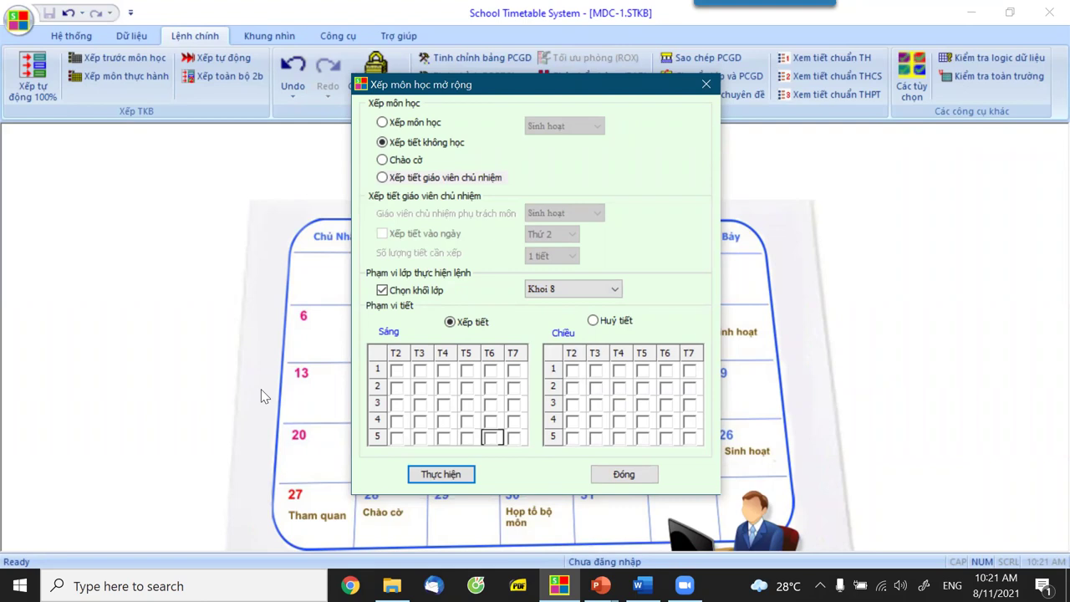
Mark Monday and Tuesday morning period 5 as no-class for Khoi 9.
click(556, 294)
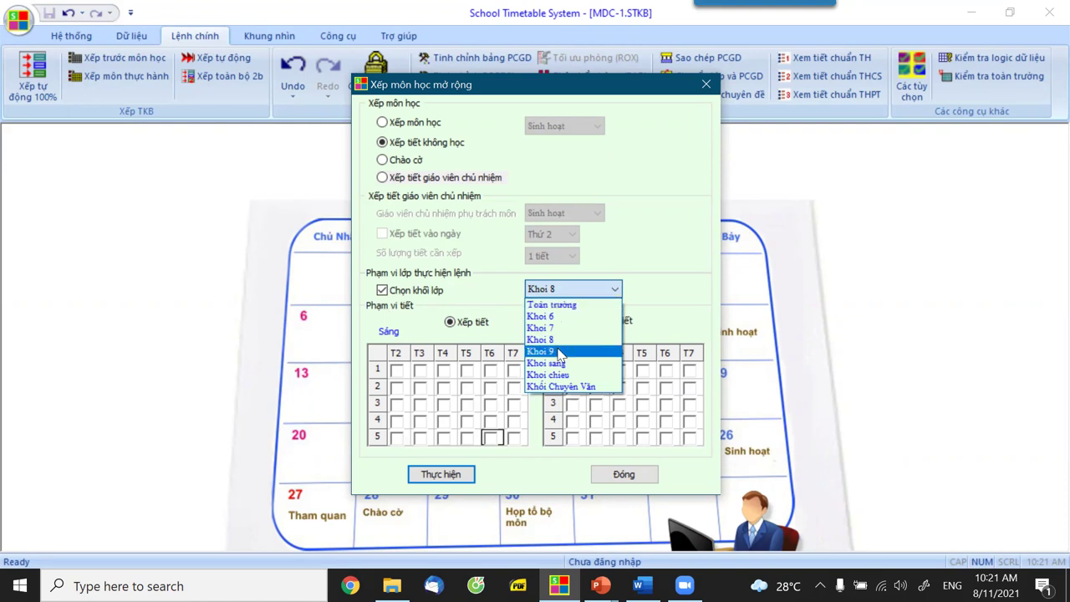
click(559, 352)
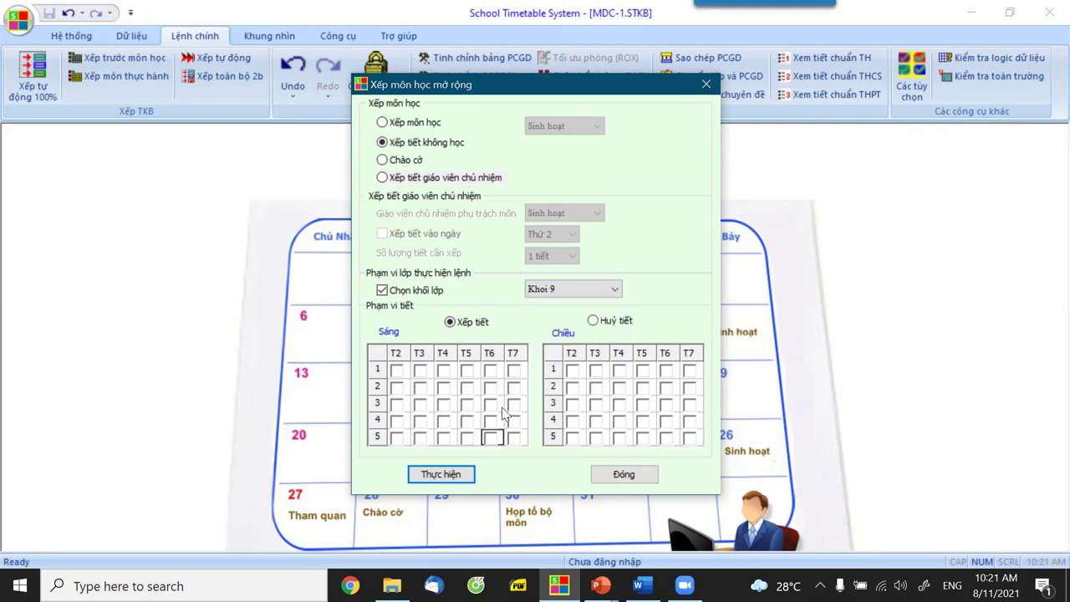
click(397, 438)
click(422, 437)
click(447, 474)
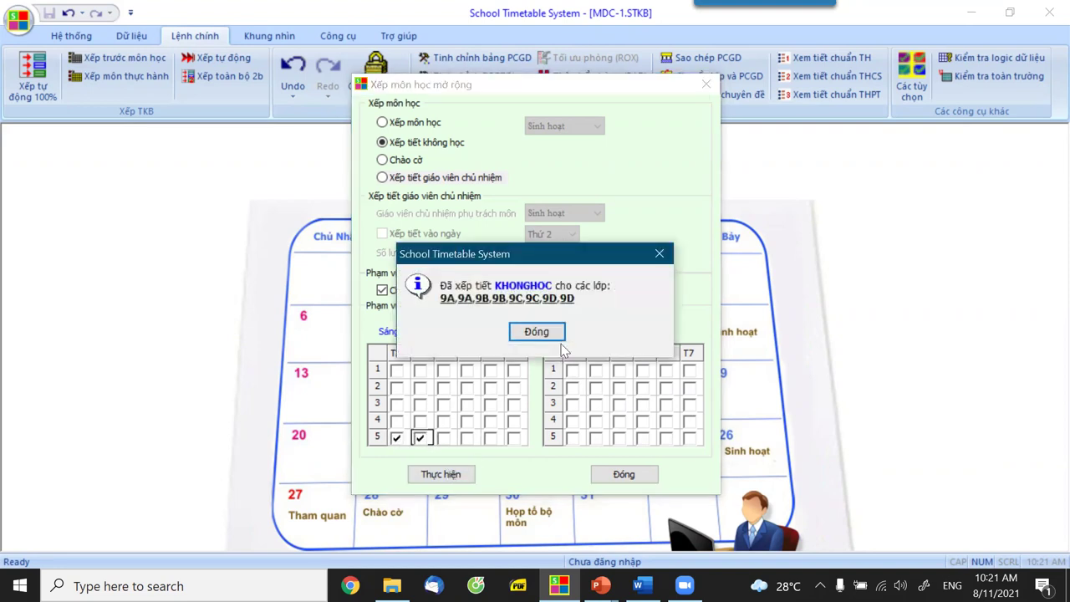
click(536, 332)
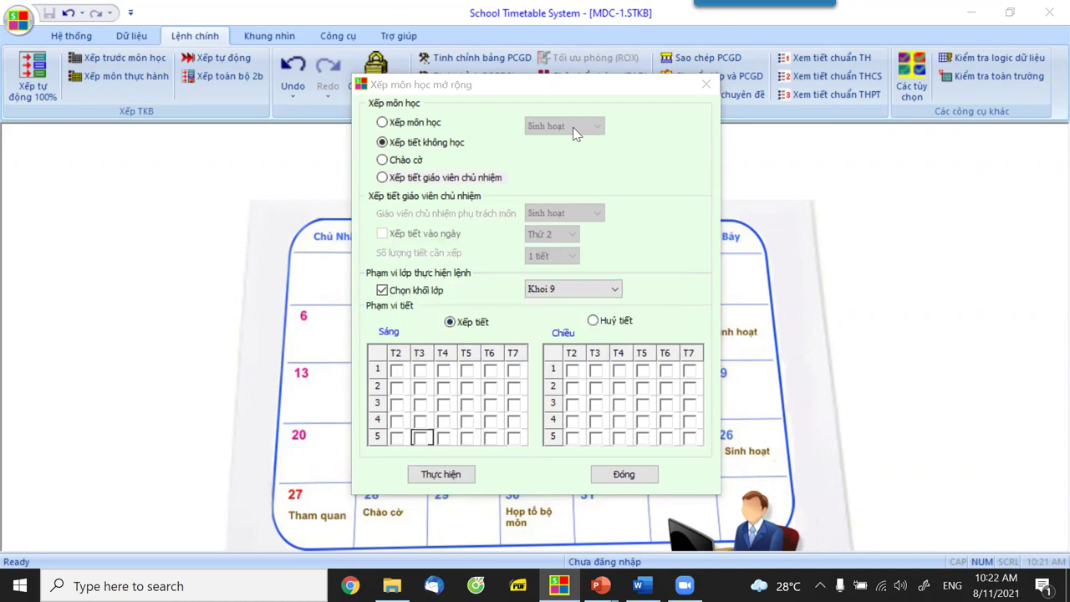
Schedule Sinh hoạt in Monday morning period 2 for the whole school.
click(383, 124)
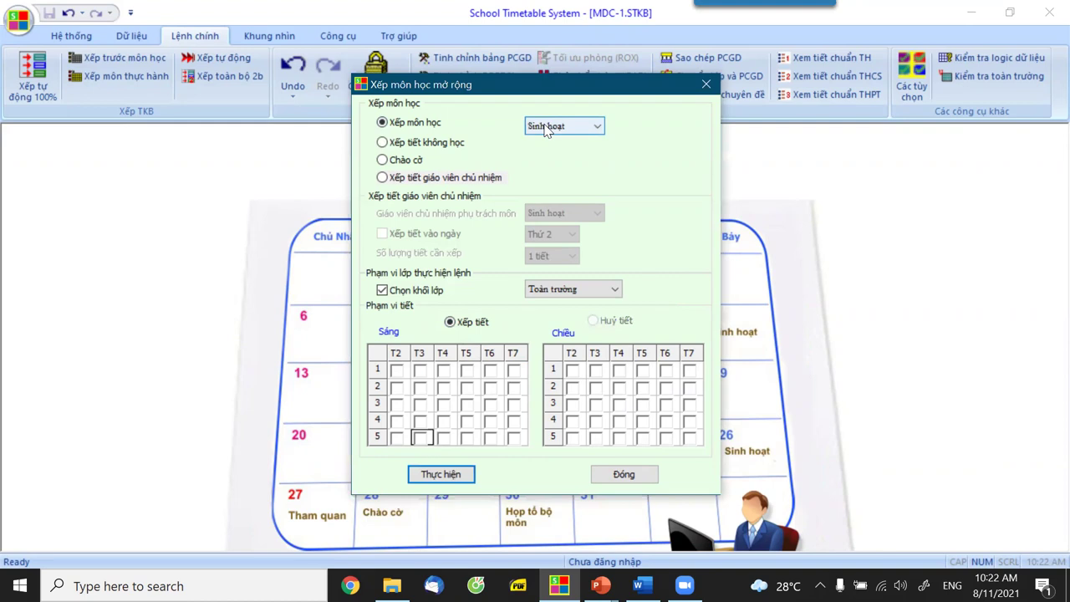
click(397, 389)
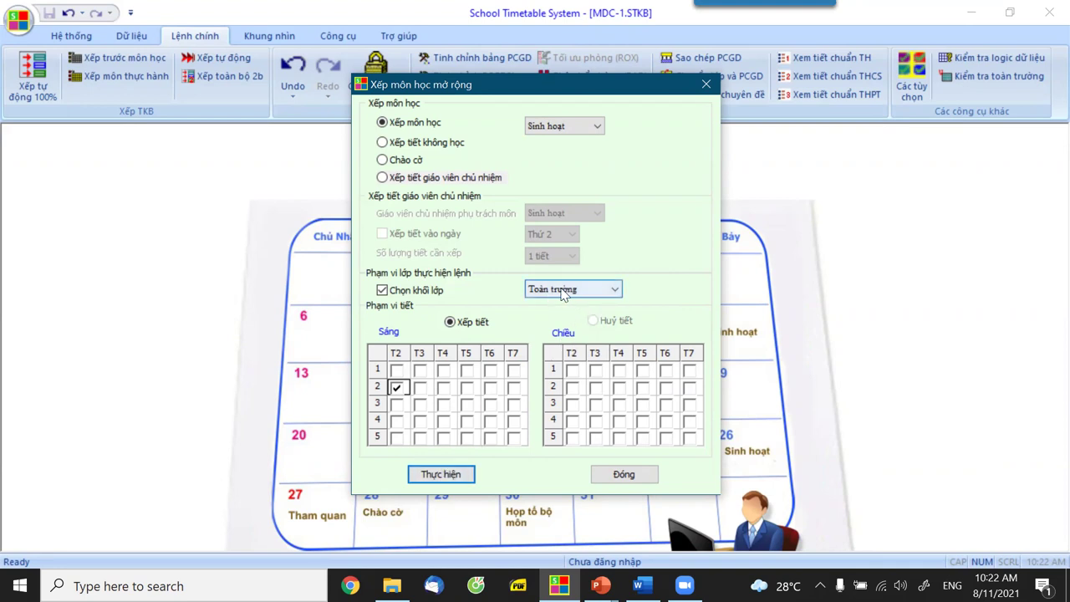
click(440, 474)
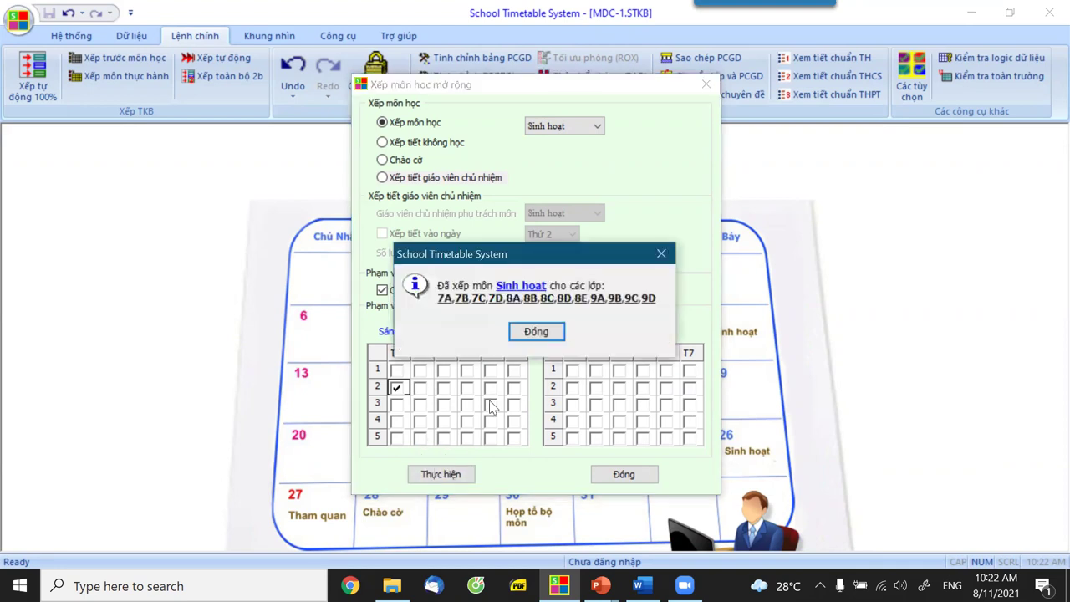
click(536, 334)
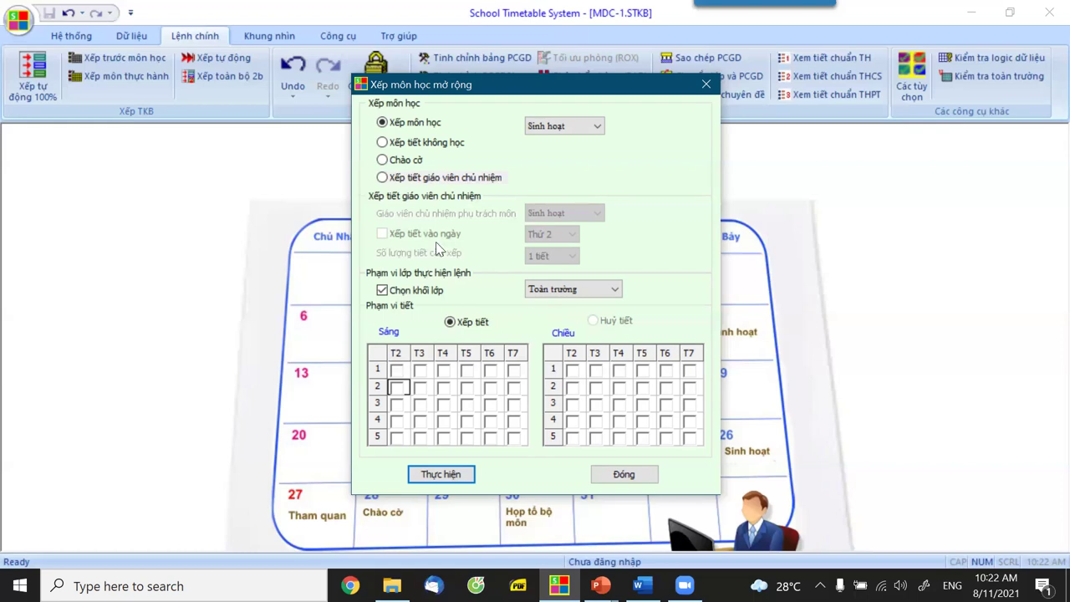
Schedule the class-teacher periods and close the scheduling window.
click(383, 179)
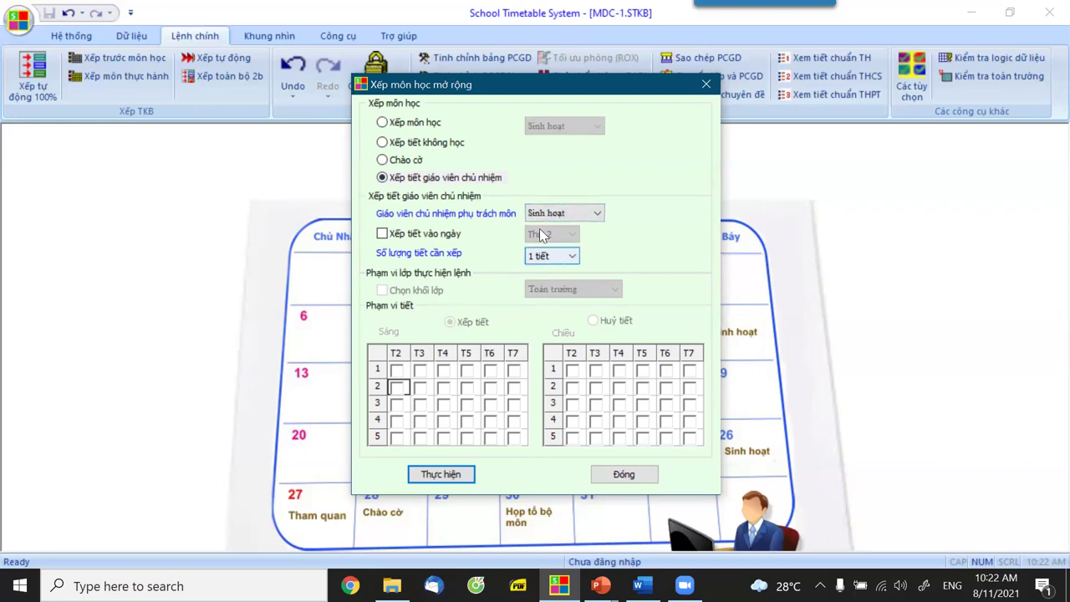
click(451, 476)
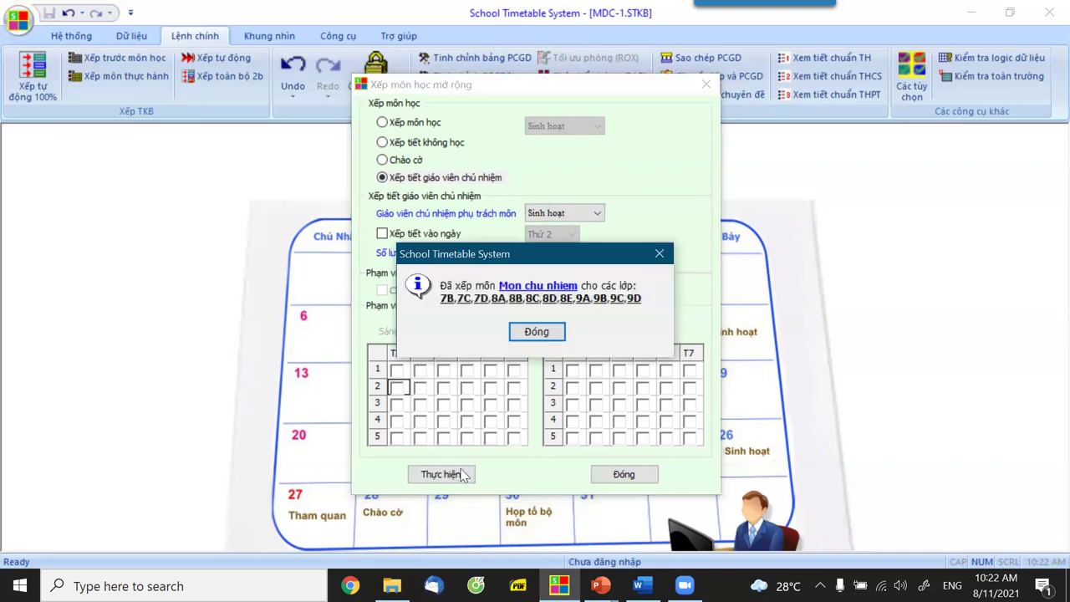
click(536, 332)
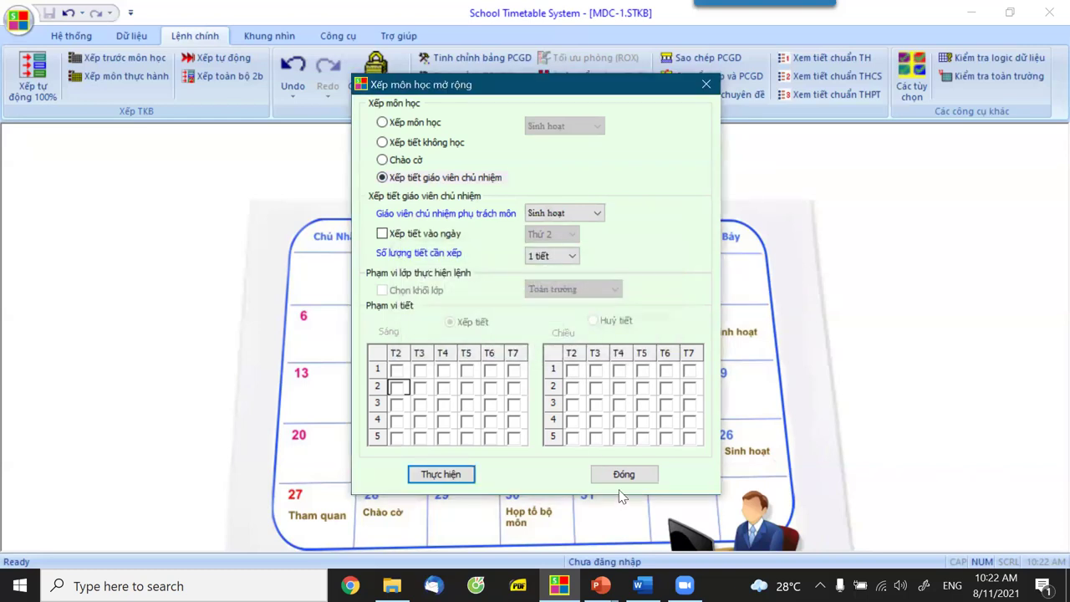
click(623, 477)
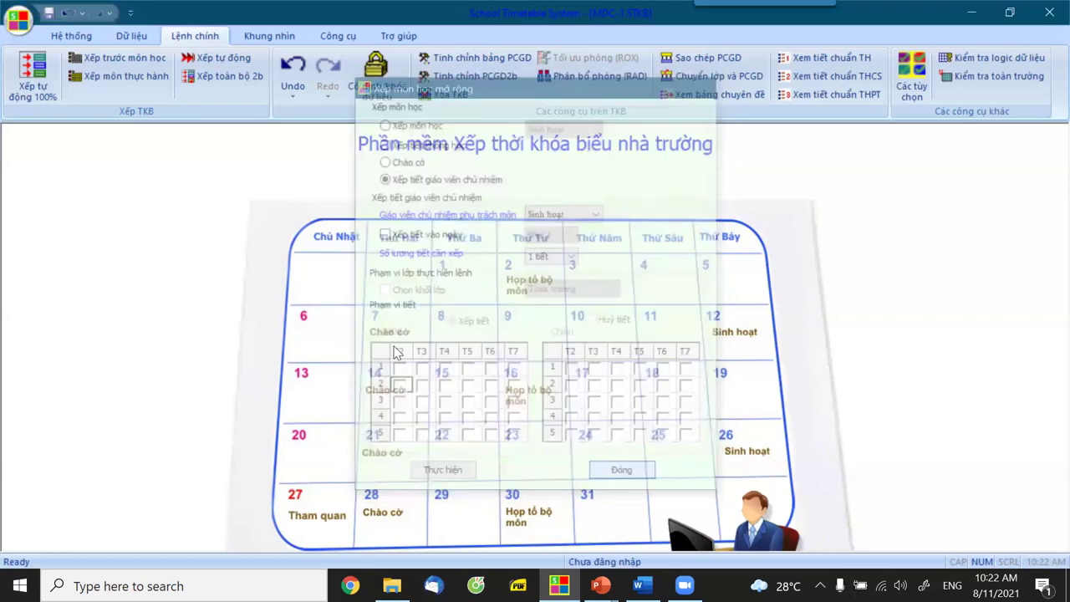
Open the ShowAll grid from Khung nhìn and check the fixed periods, viewing 7A's class information.
click(248, 38)
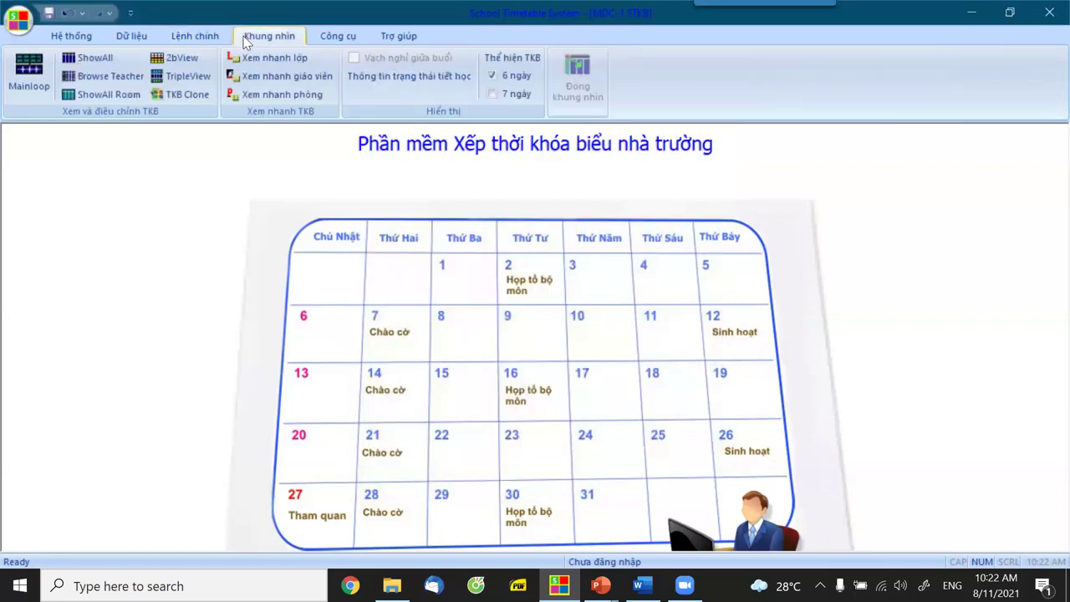
click(92, 60)
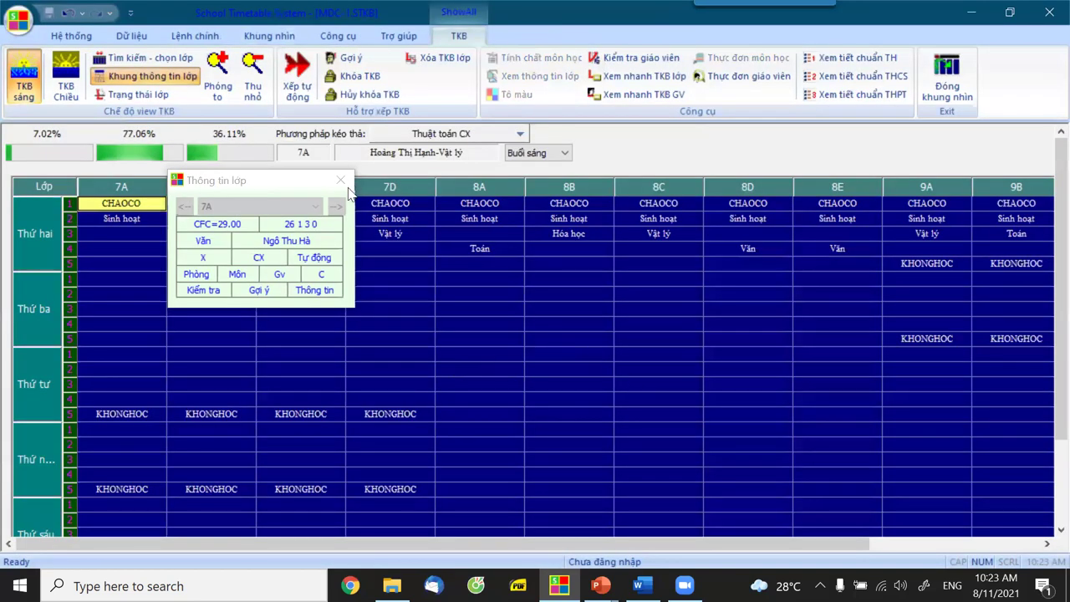
click(294, 180)
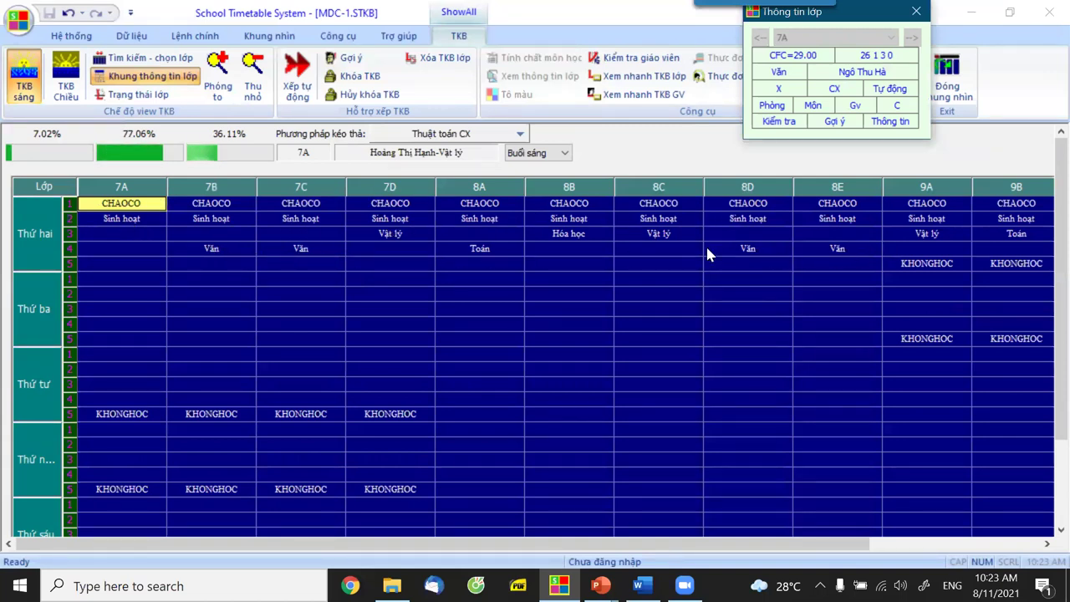
scroll(745, 313, down, 3)
scroll(746, 316, down, 1)
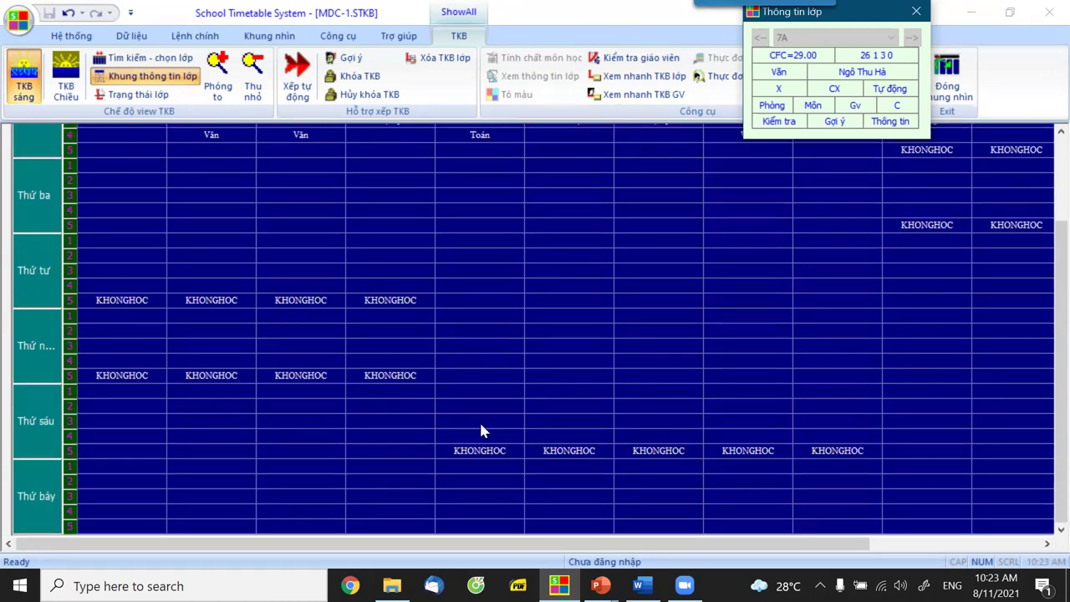
scroll(547, 301, up, 4)
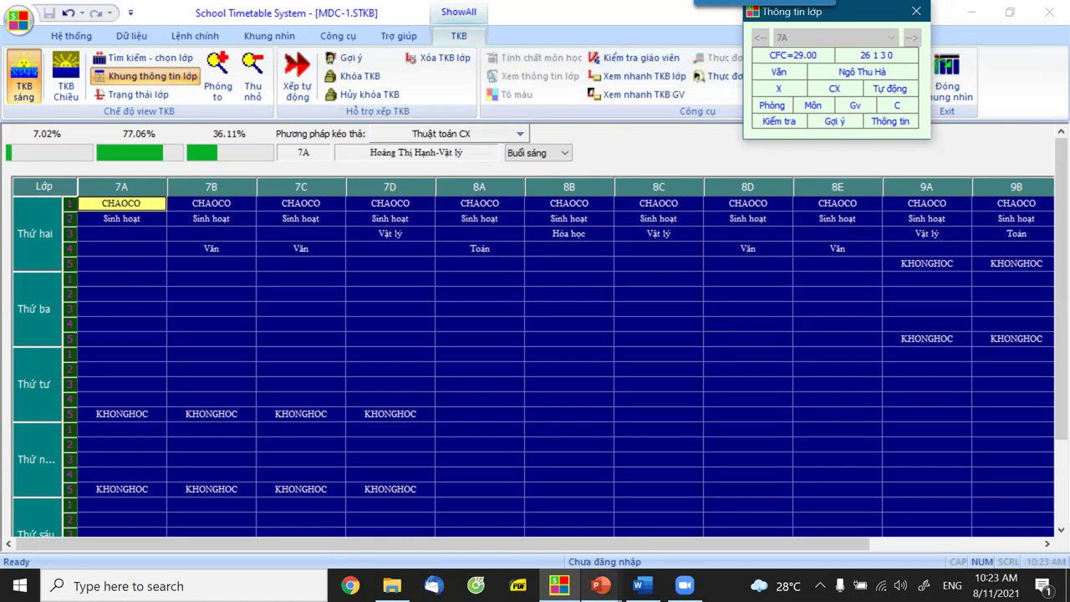
mouse_move(600, 585)
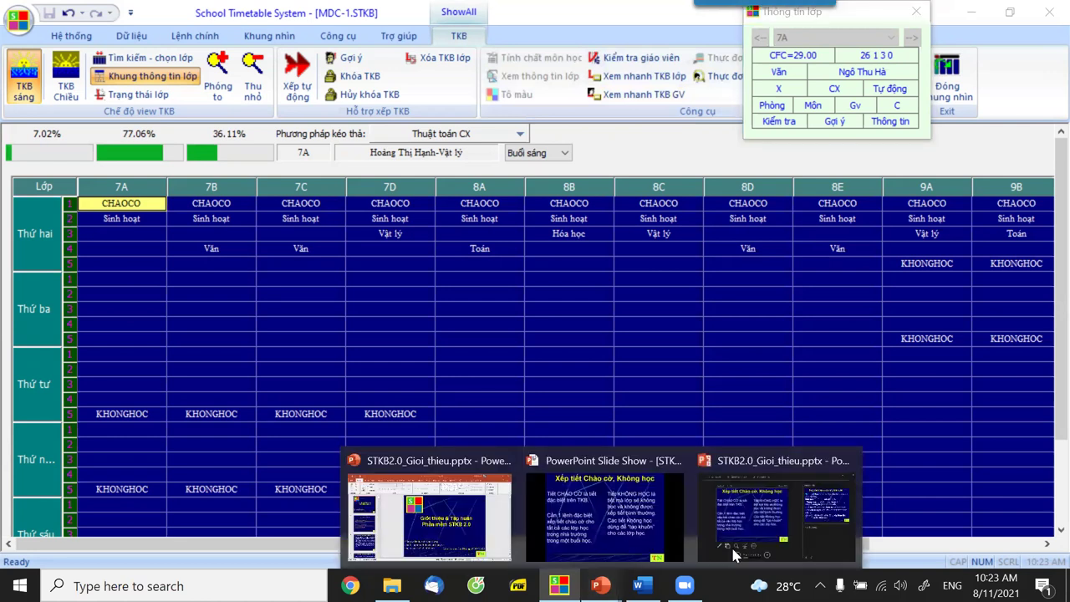
Resume the PowerPoint slide show and advance three slides to slide 51, 'Lệnh xếp toàn bộ (SF)'.
click(470, 567)
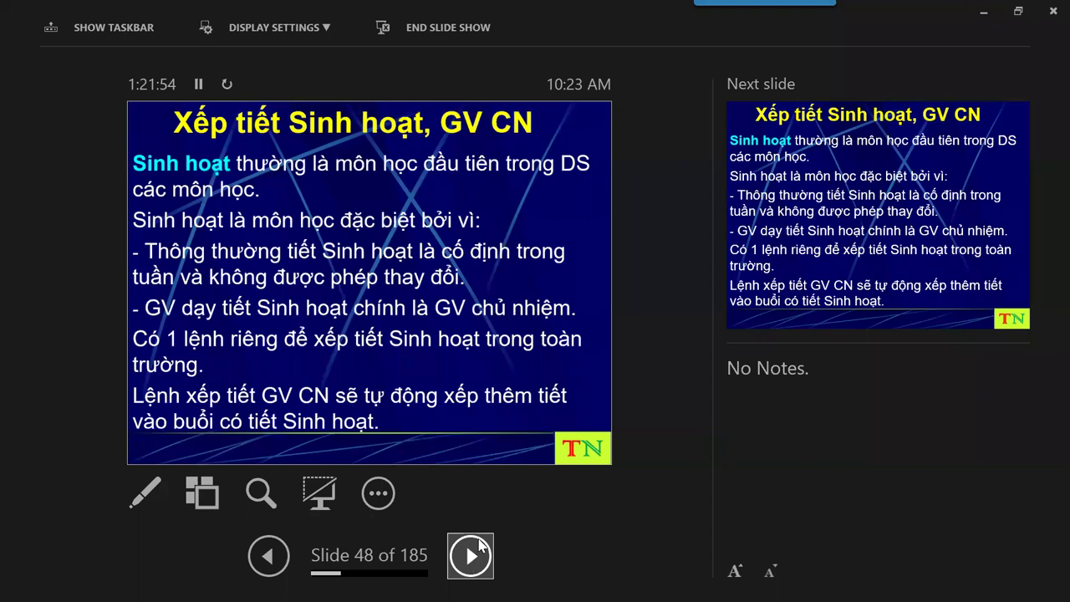
click(480, 545)
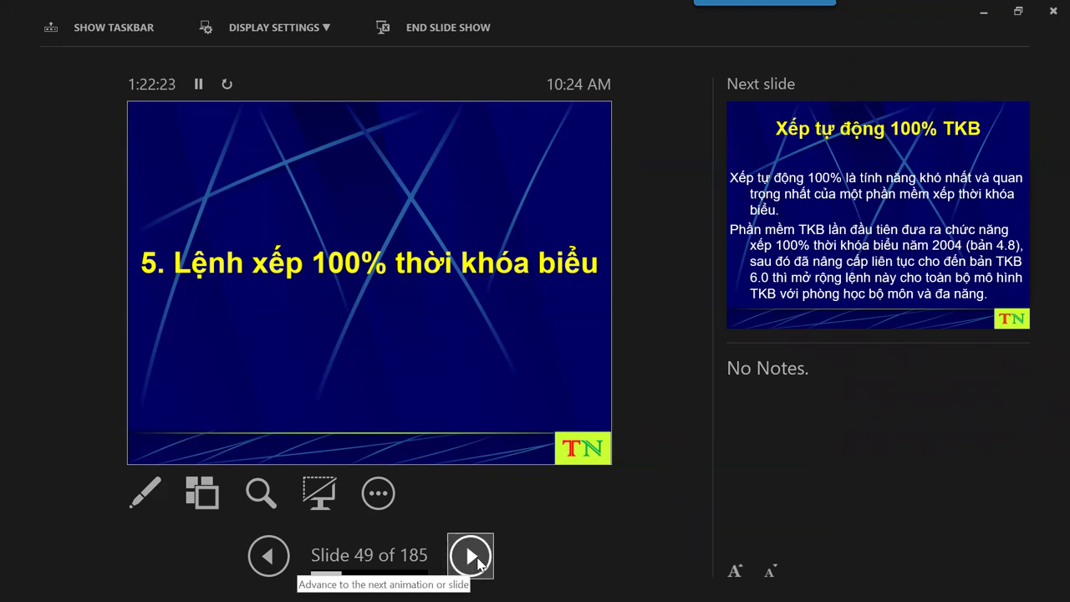
click(473, 556)
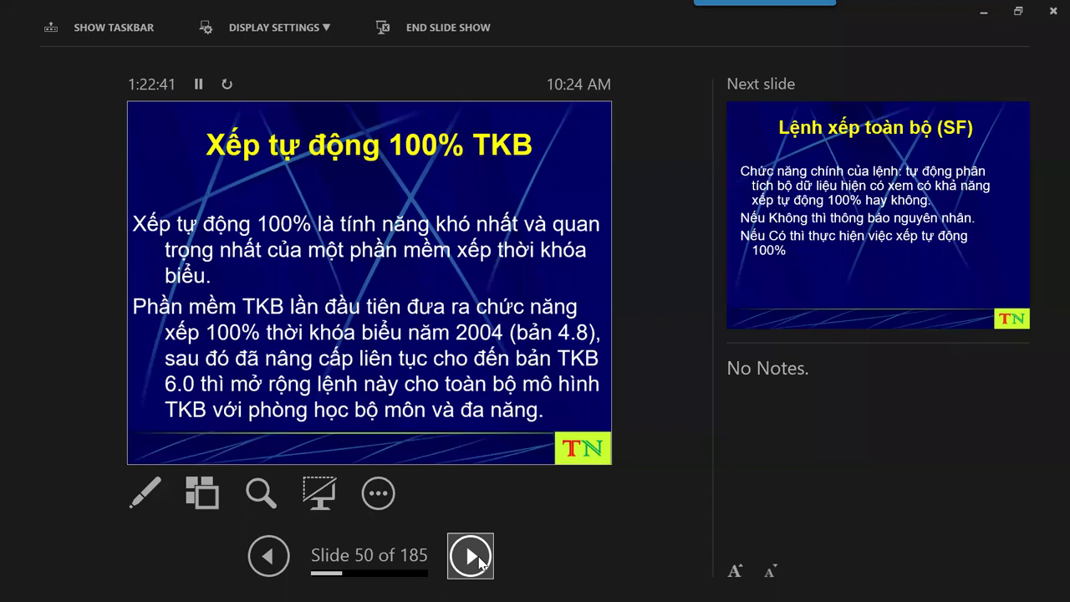
click(470, 556)
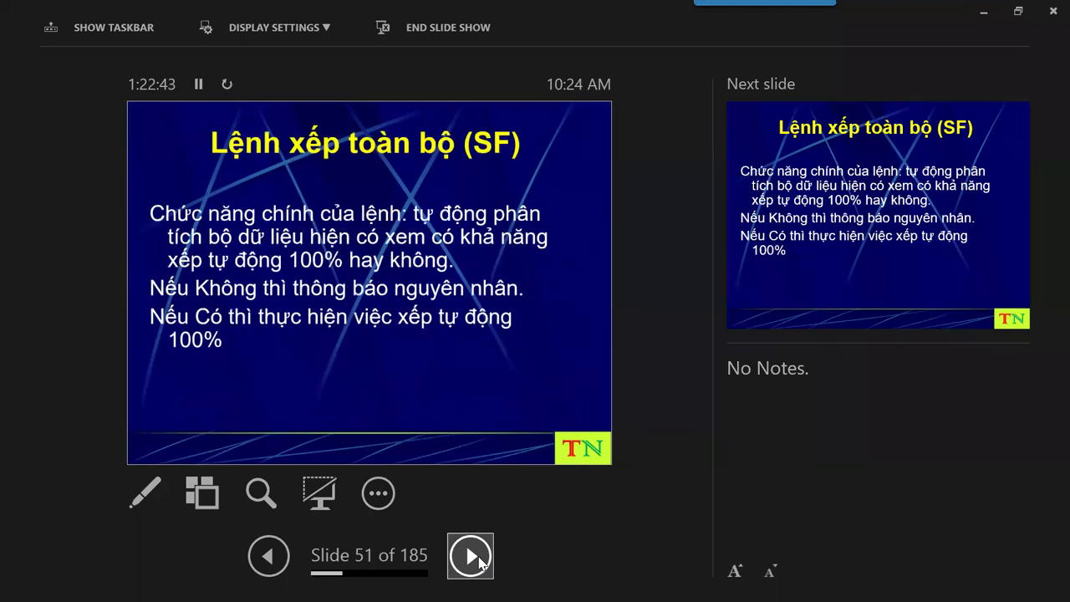
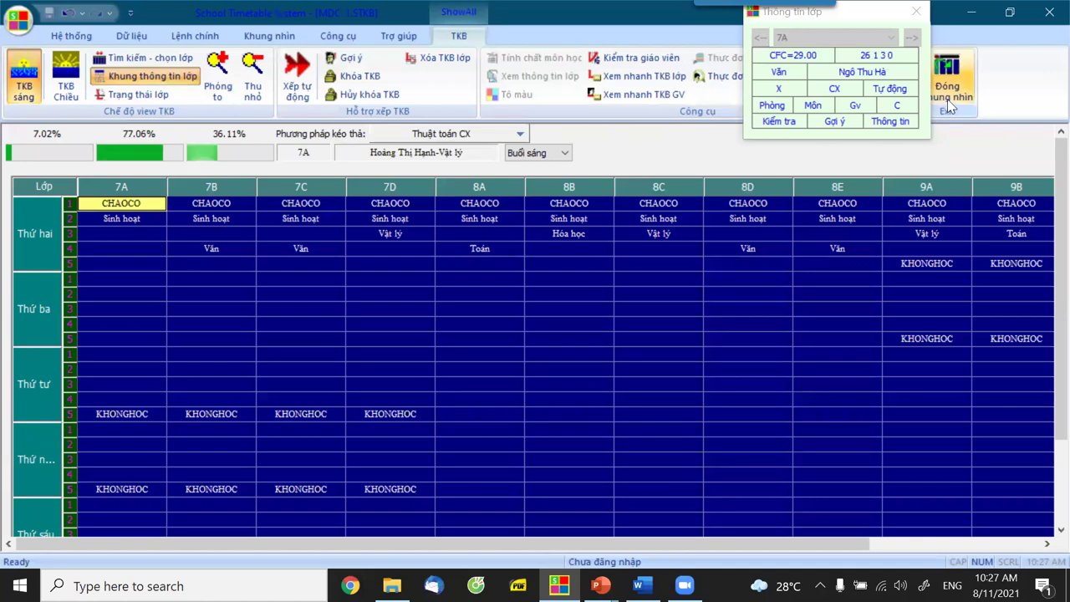
Close the class timetable view and start the Xếp tự động 100% run for the morning session.
click(947, 98)
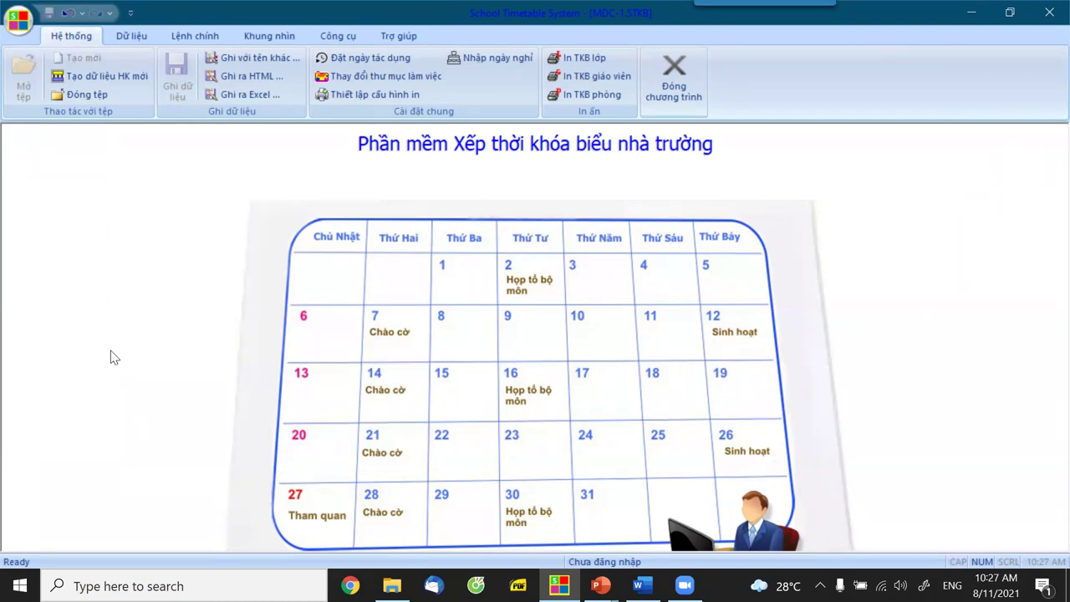
click(211, 38)
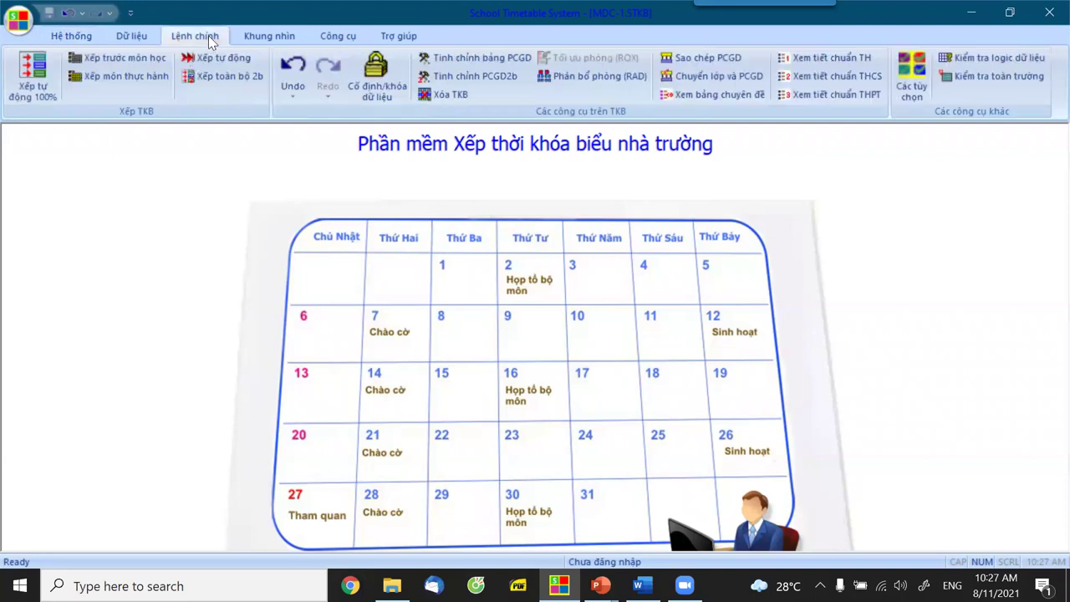
click(27, 90)
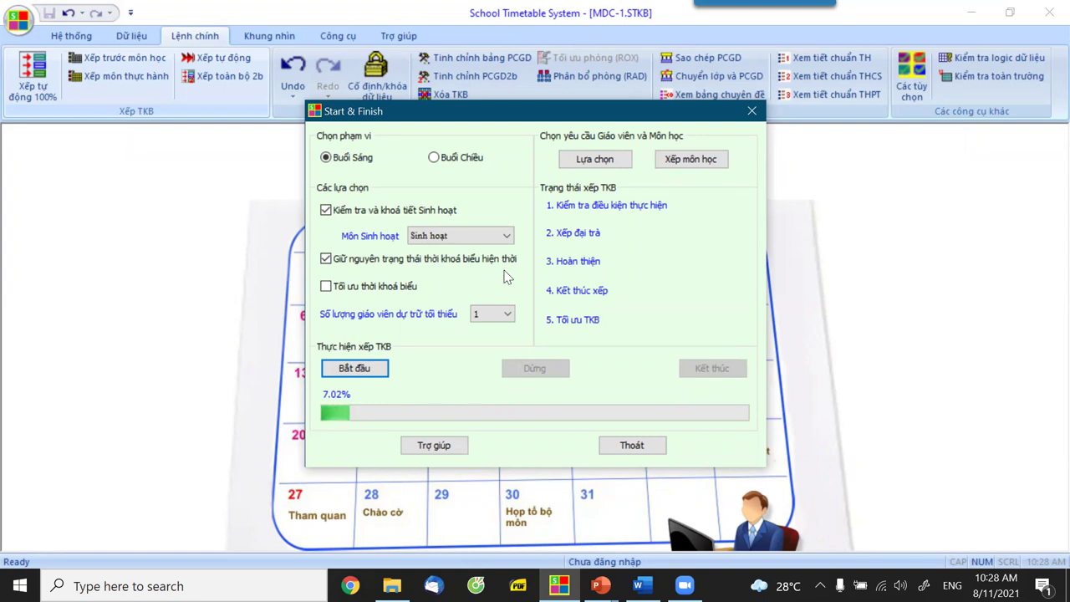
click(354, 371)
Run morning scheduling to 100% Done, accept the logic warning, and confirm the data update.
click(326, 266)
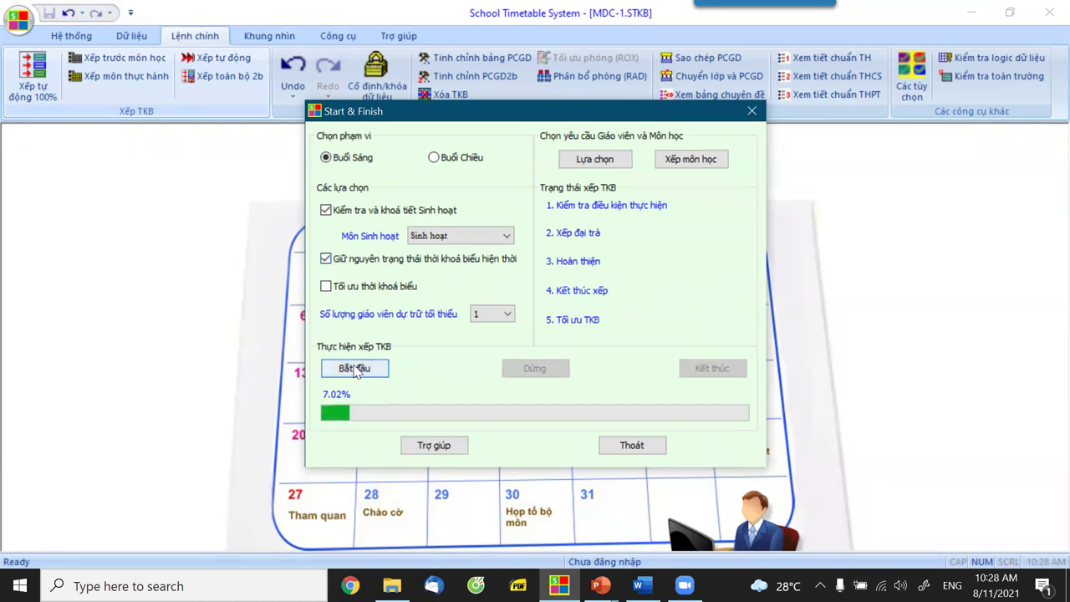
click(354, 369)
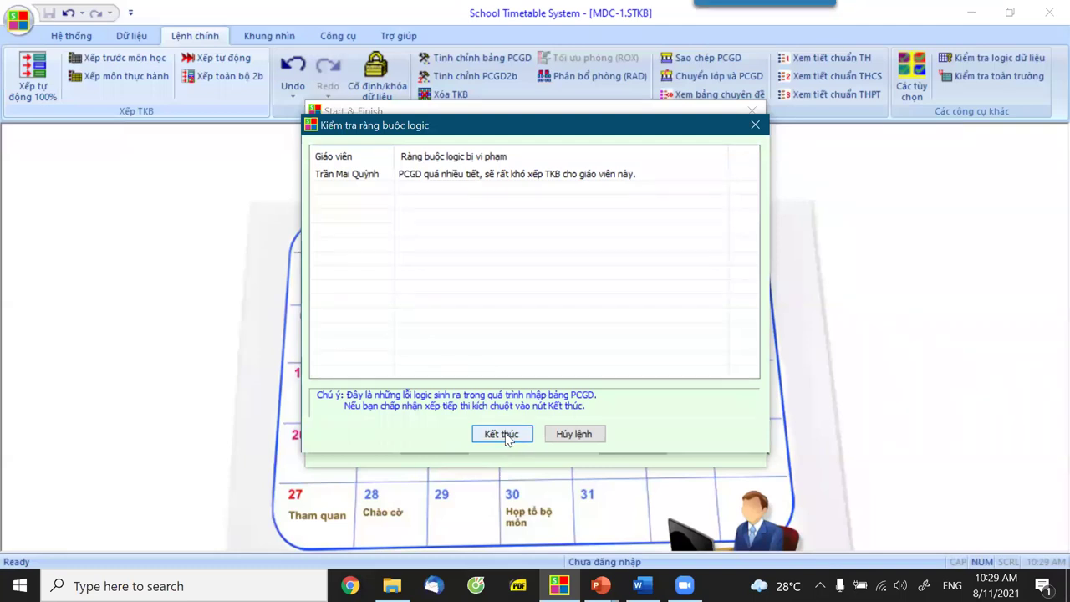
click(503, 435)
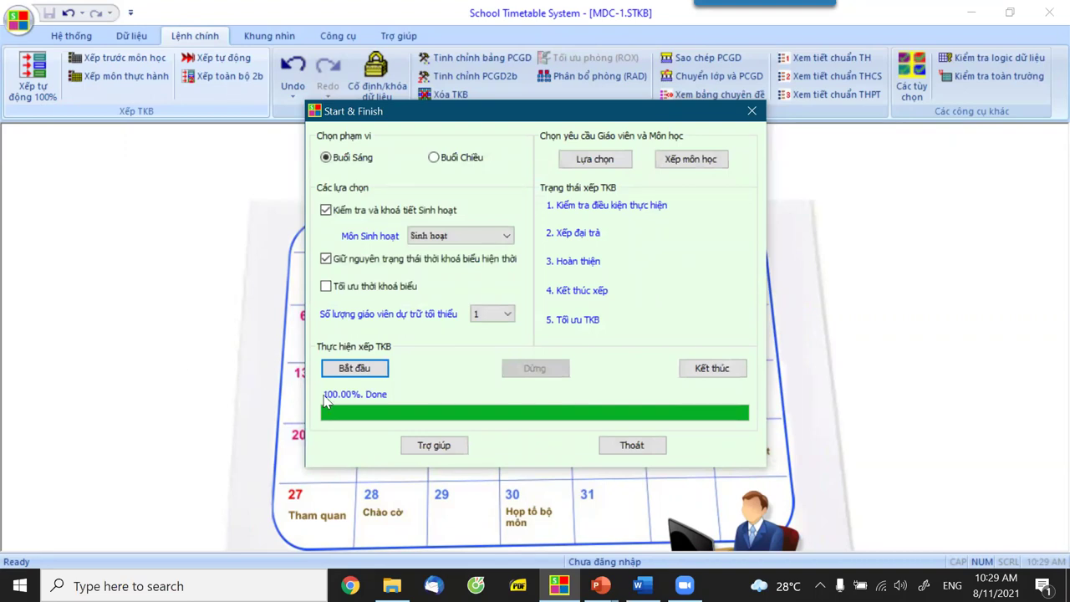
click(710, 368)
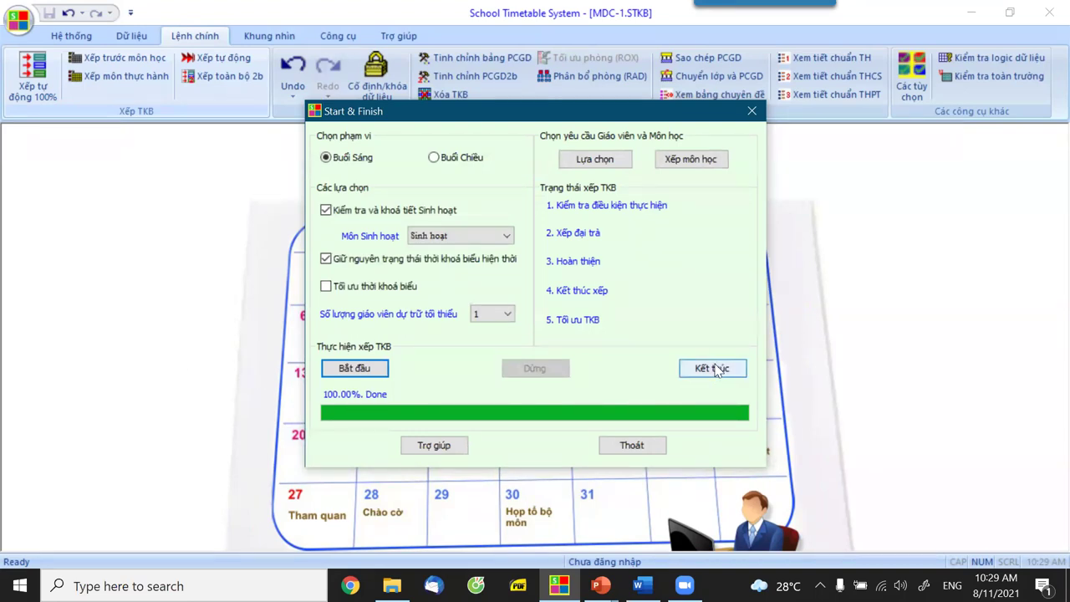
click(501, 323)
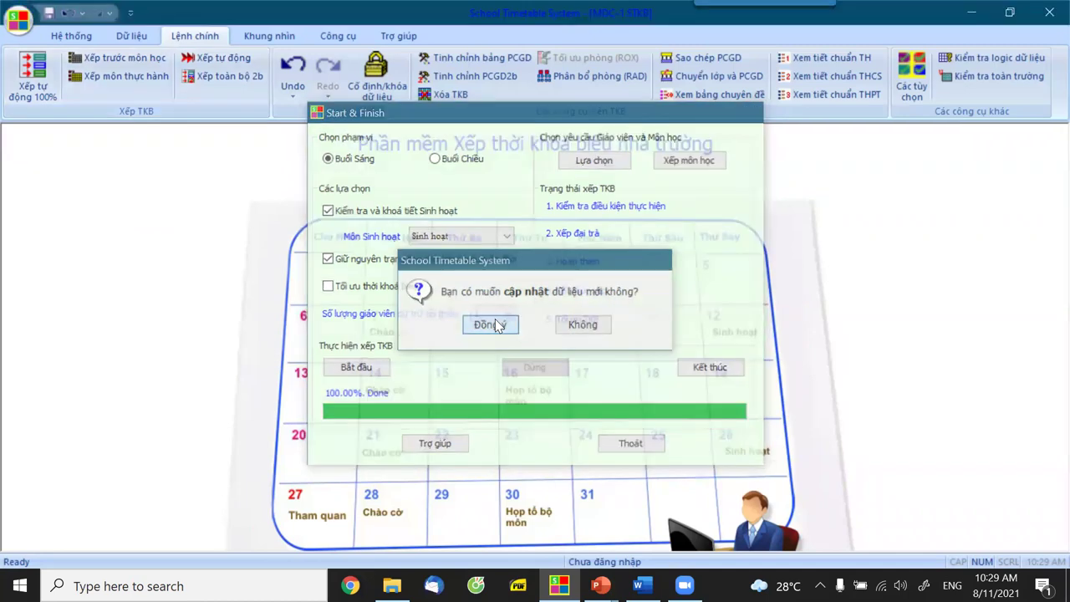
click(373, 90)
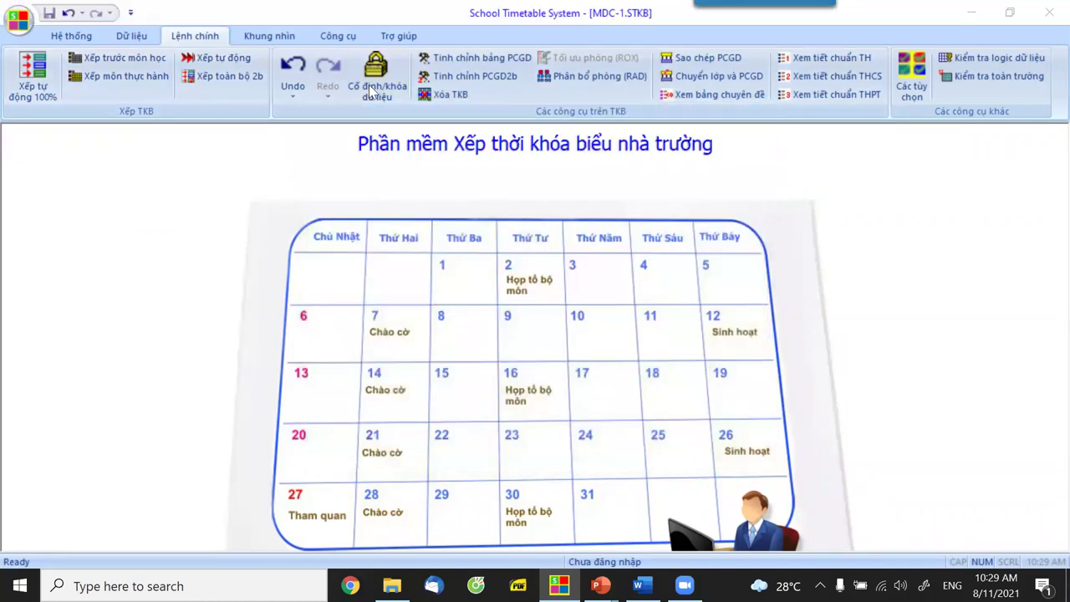
scroll(368, 90, down, 1)
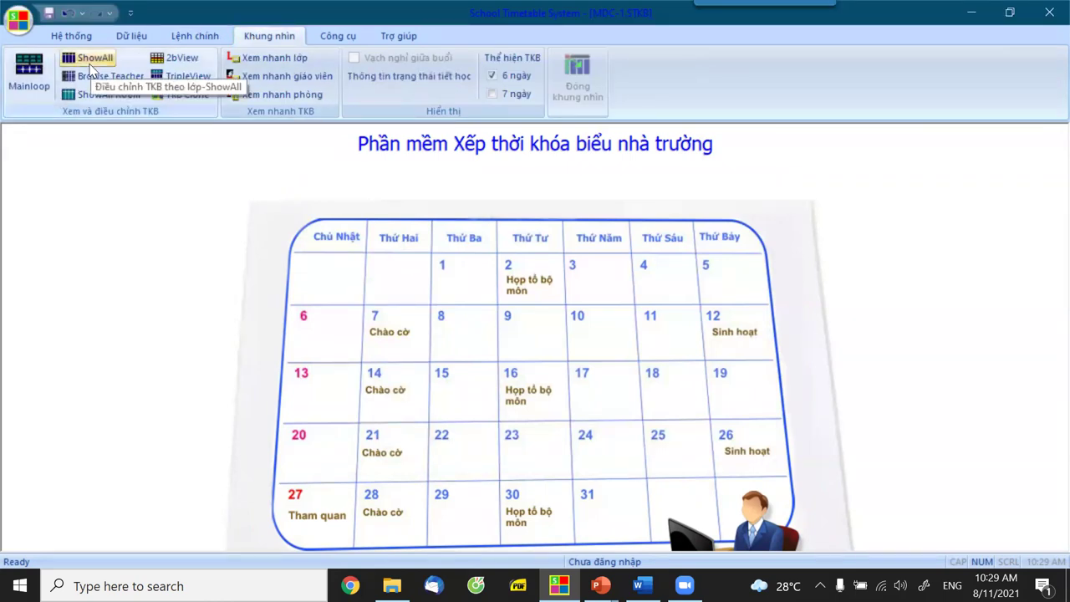
click(91, 63)
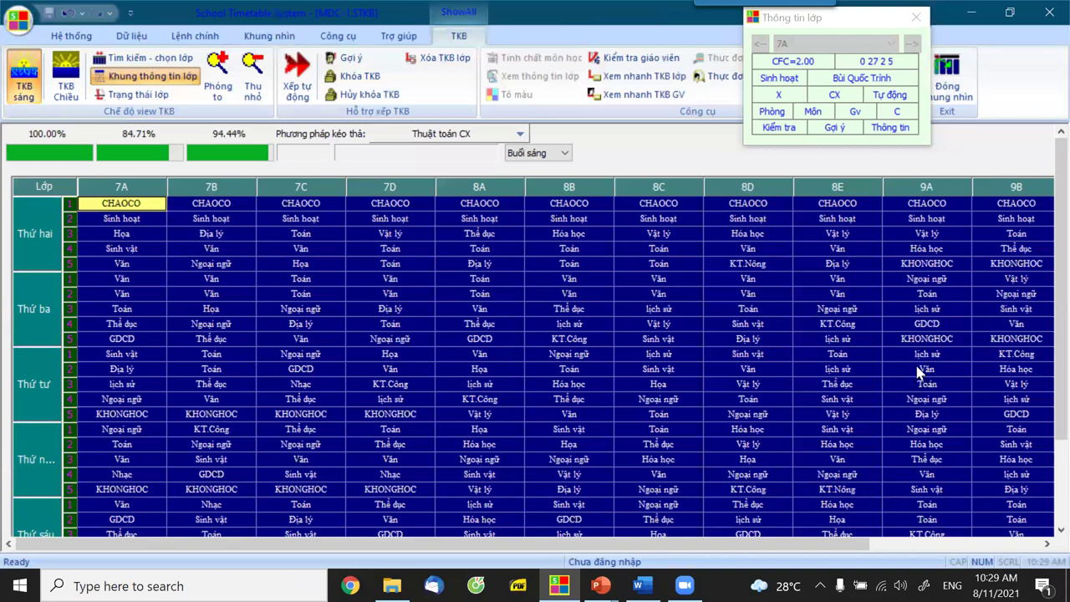
scroll(886, 462, down, 3)
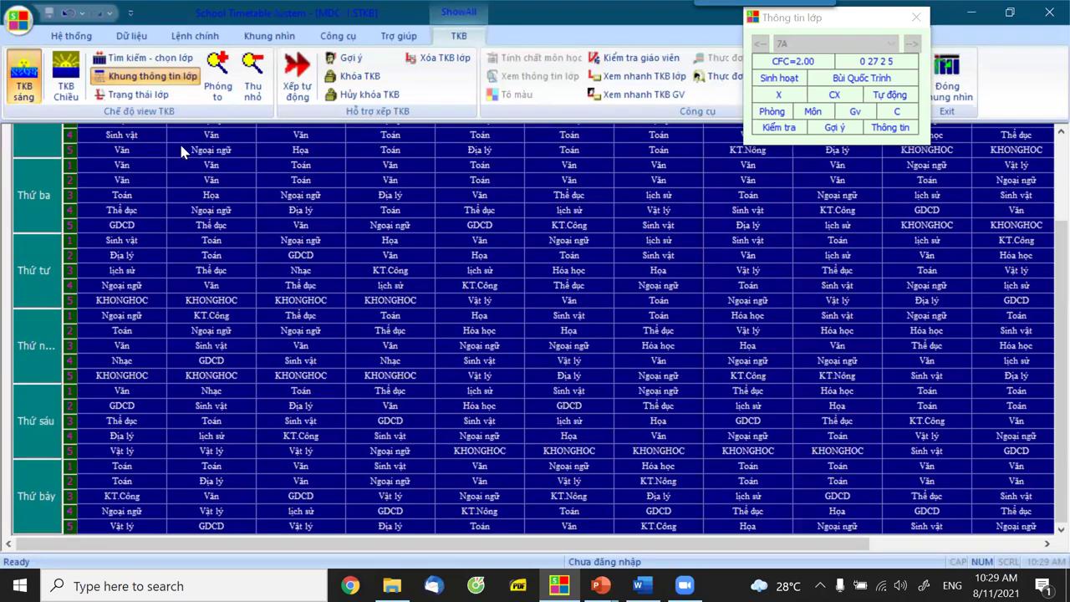
click(946, 79)
click(250, 40)
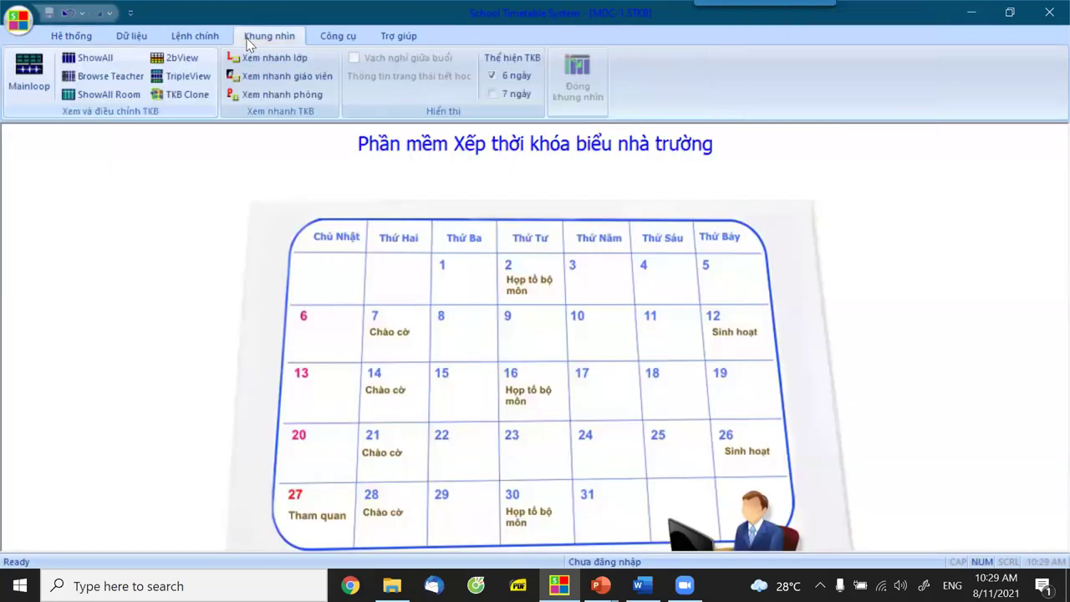
click(104, 78)
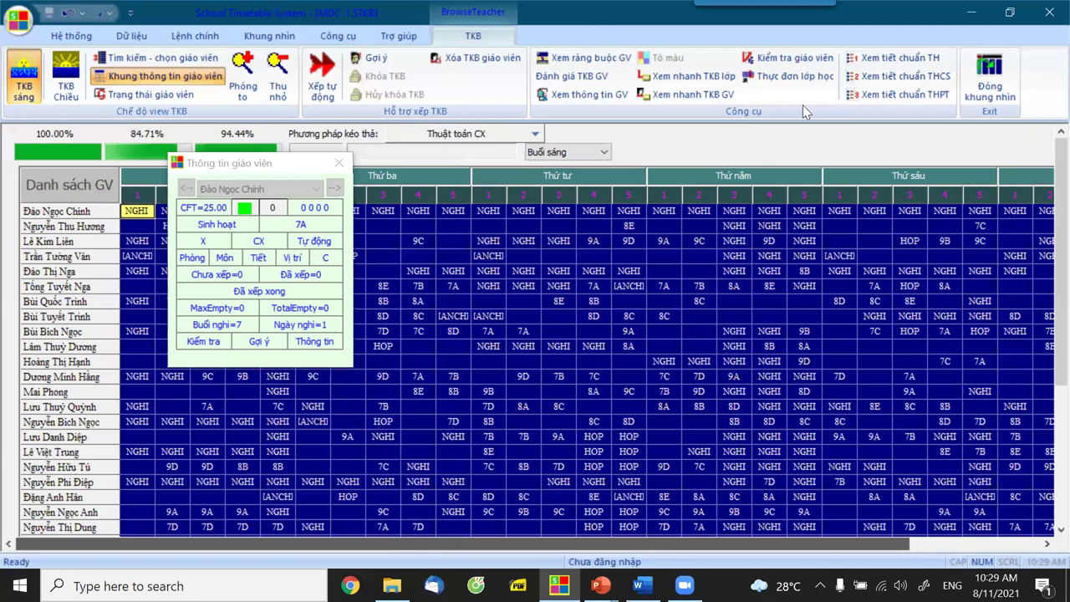
click(982, 94)
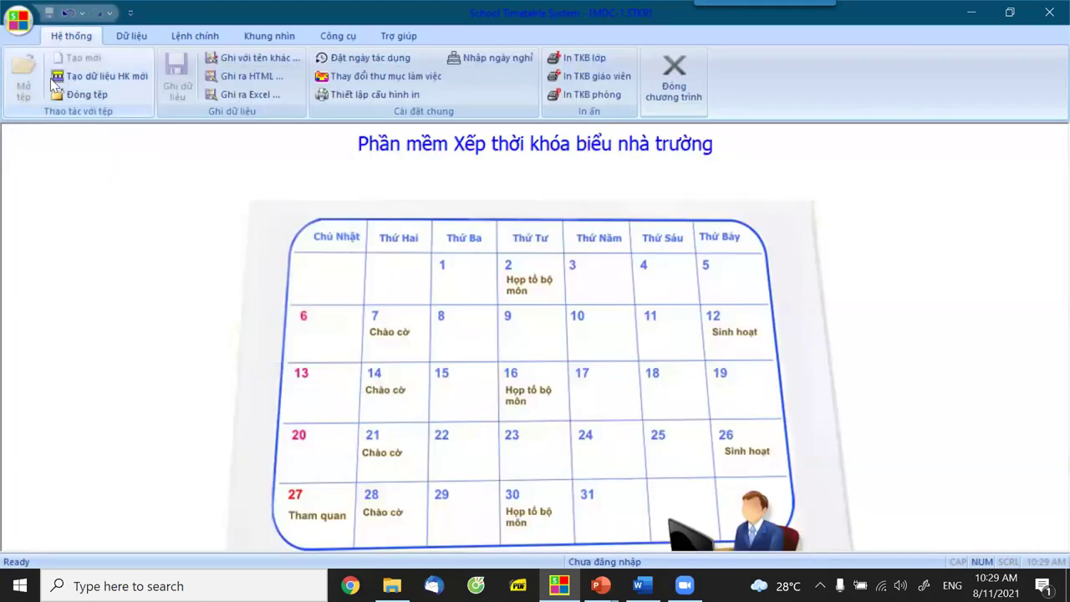
click(253, 38)
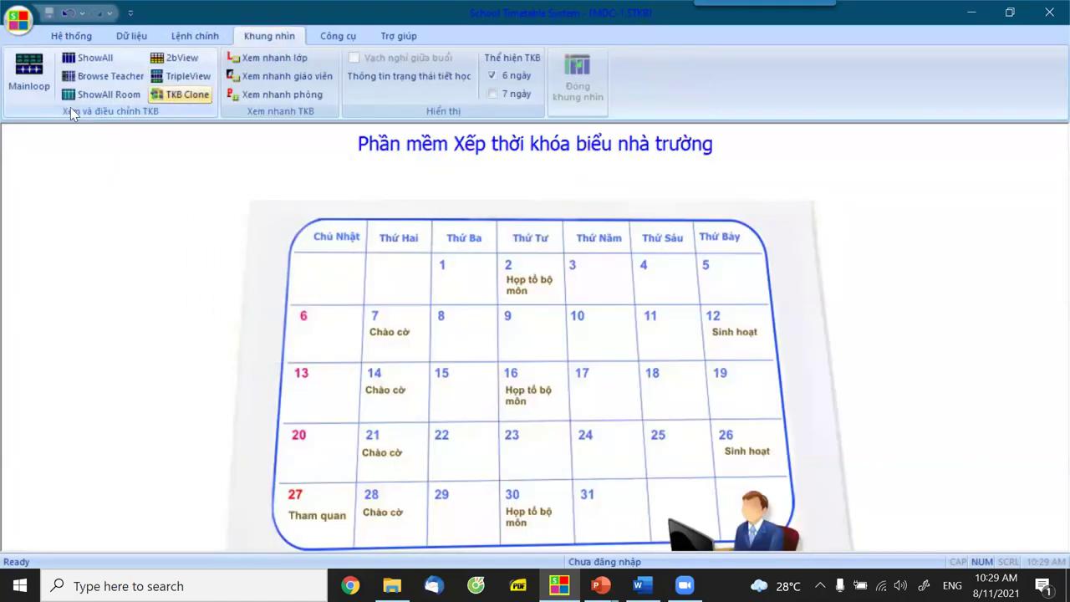
Open the Mainloop class-and-teacher view and show class 8E's weekly timetable.
click(31, 87)
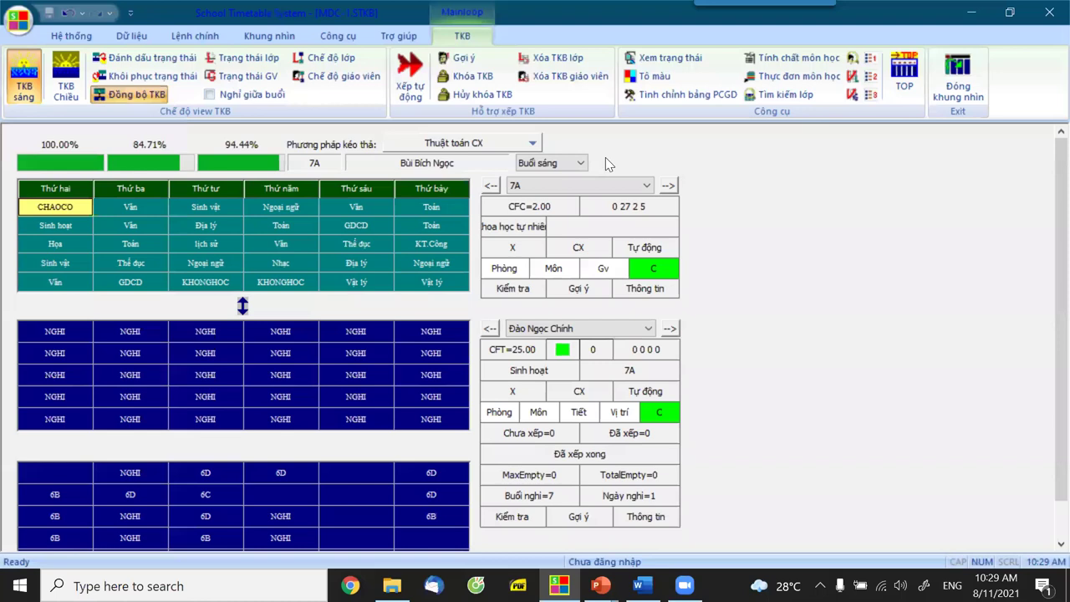
click(668, 186)
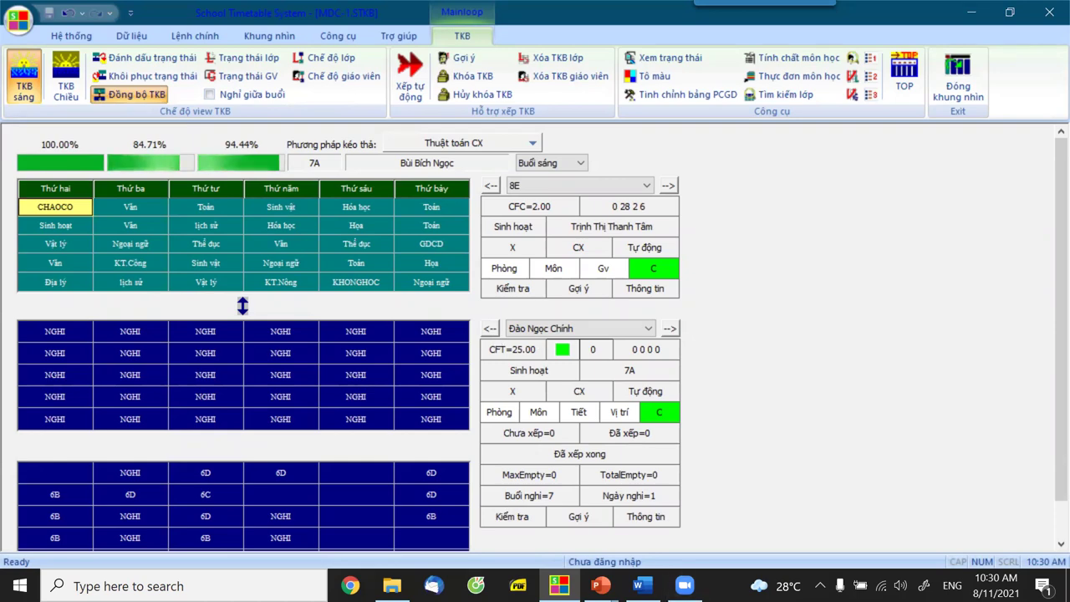
Page the PowerPoint slide show from slide 53 to slide 62, then return to STKB.
mouse_move(600, 585)
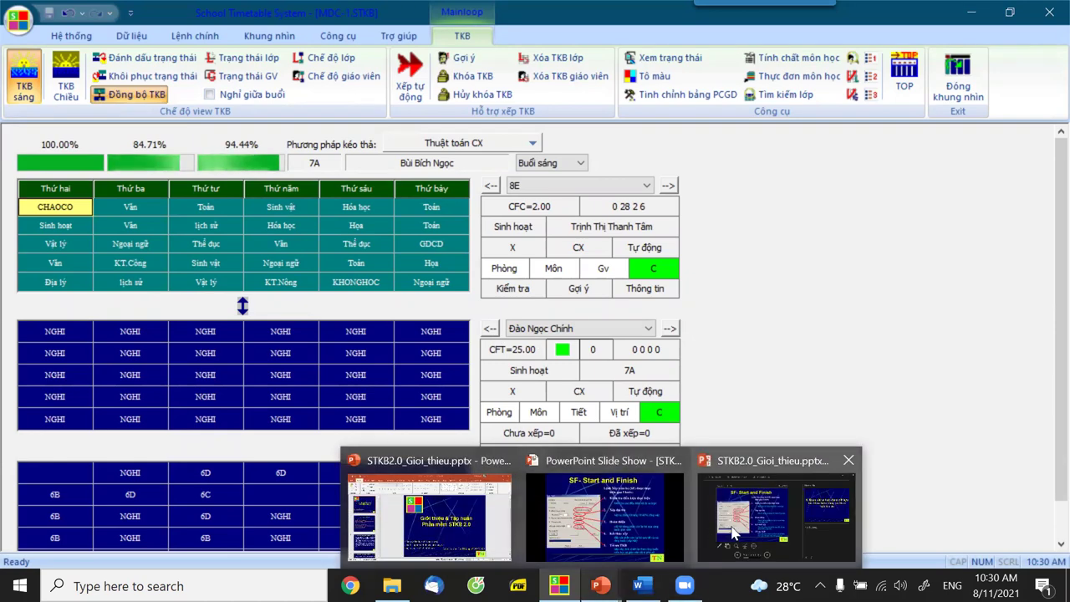
click(521, 505)
click(472, 556)
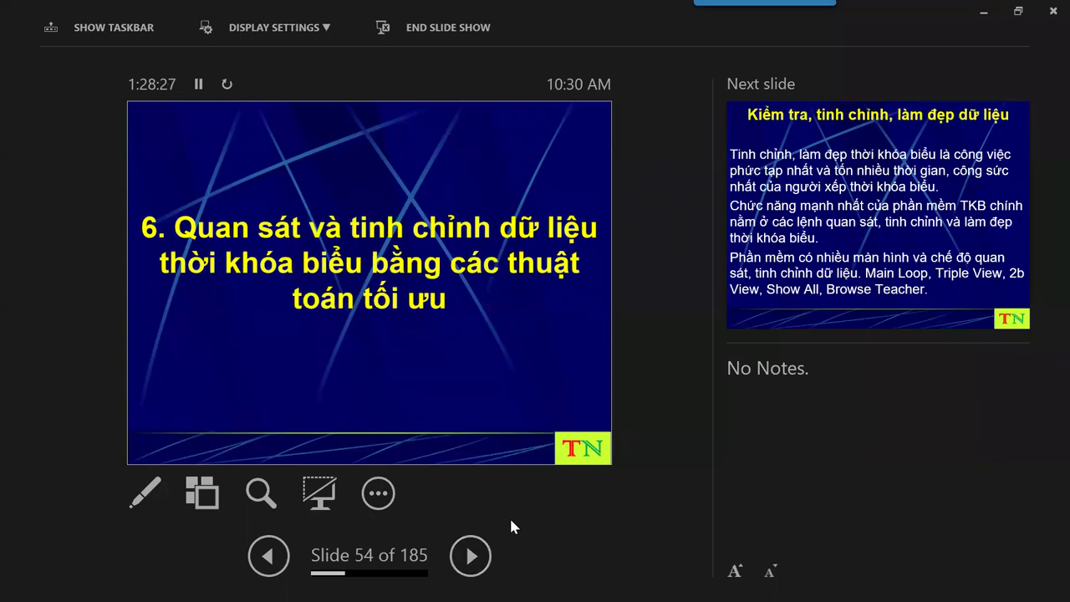
click(472, 556)
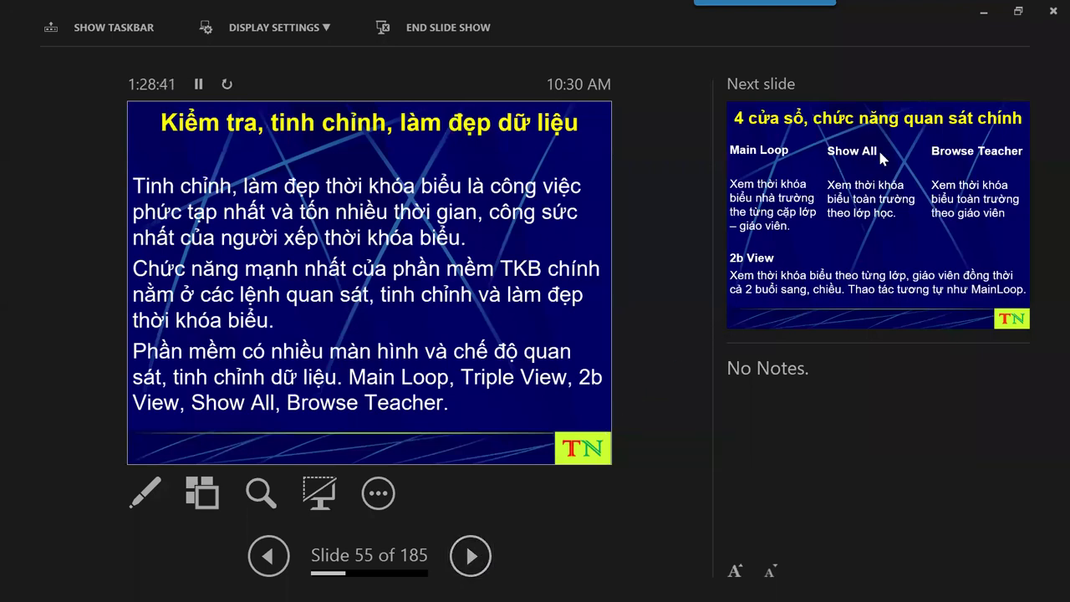
click(471, 557)
click(471, 557)
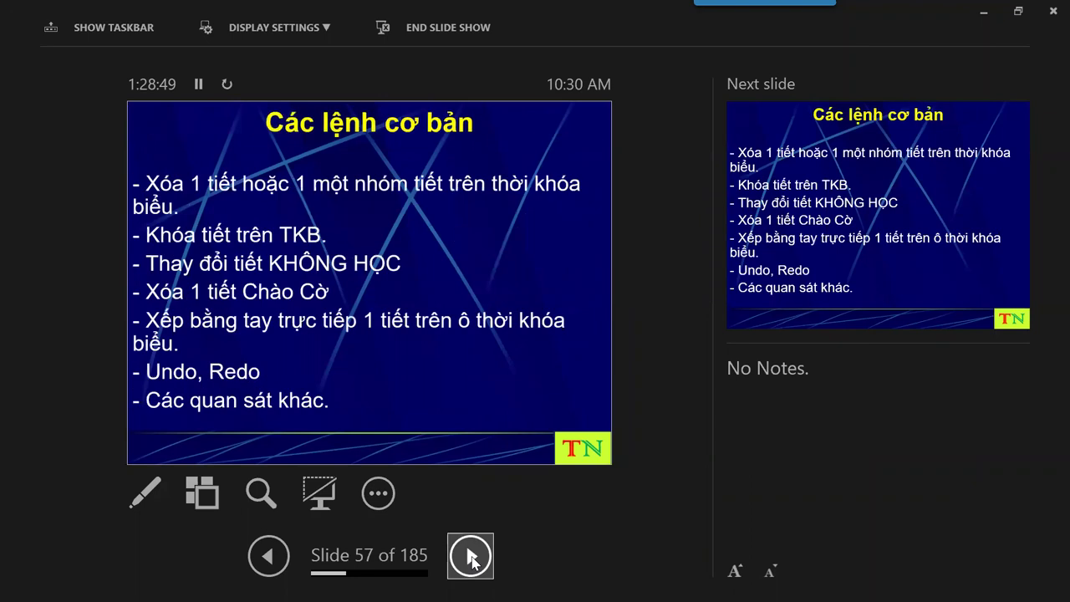
click(470, 558)
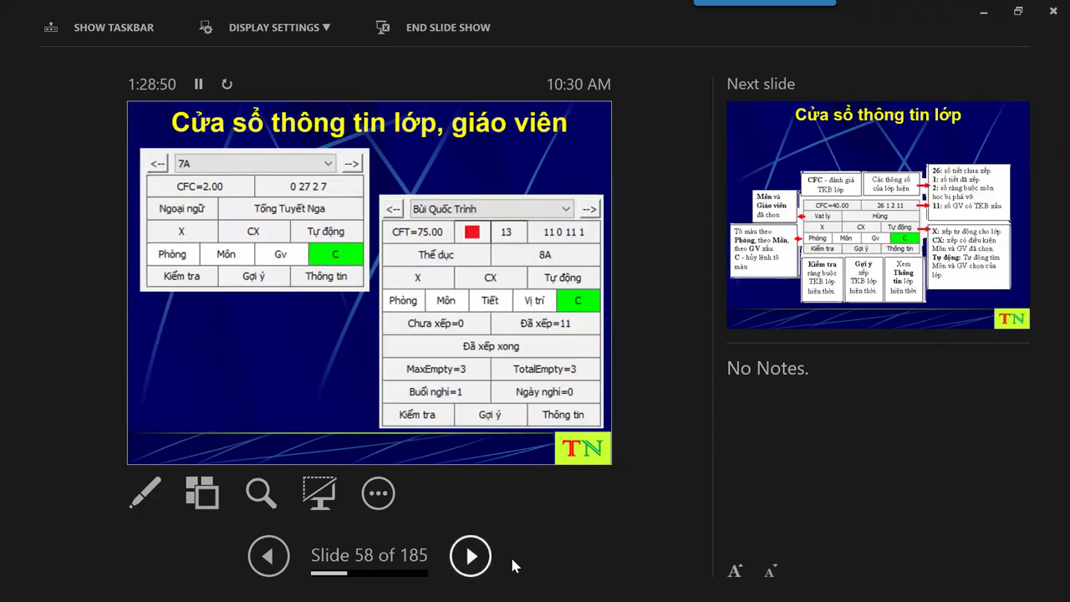
click(485, 565)
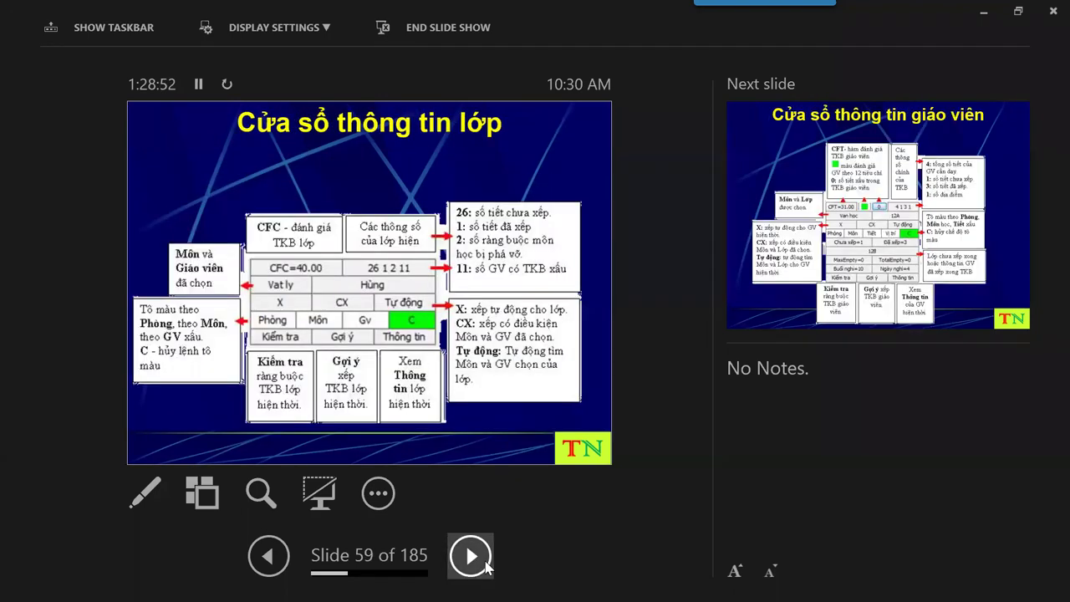
click(485, 565)
click(485, 565)
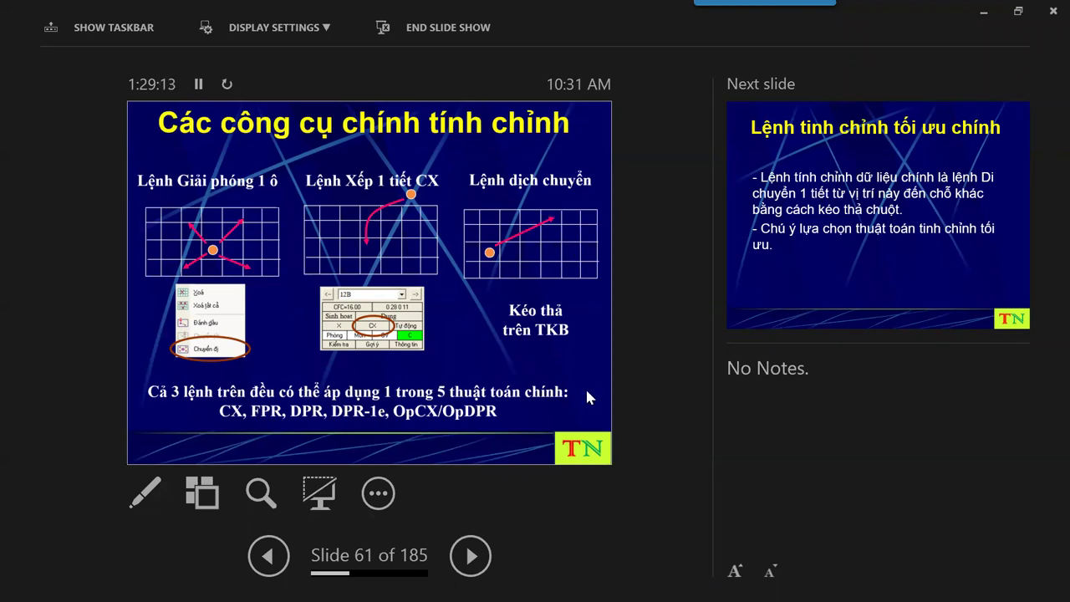
click(468, 551)
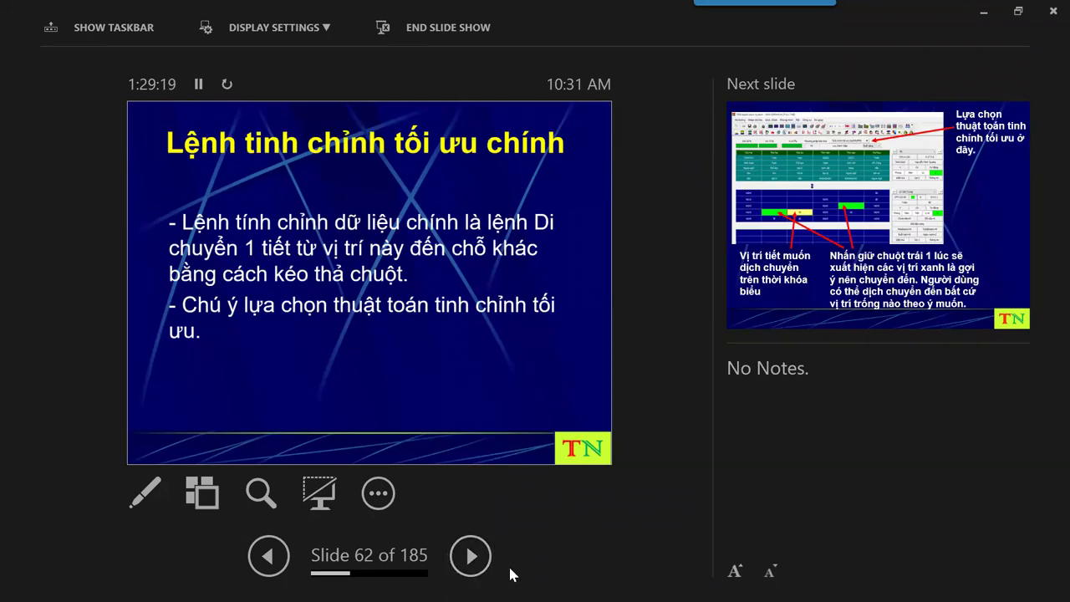
key(alt+Tab)
key(alt+Tab)
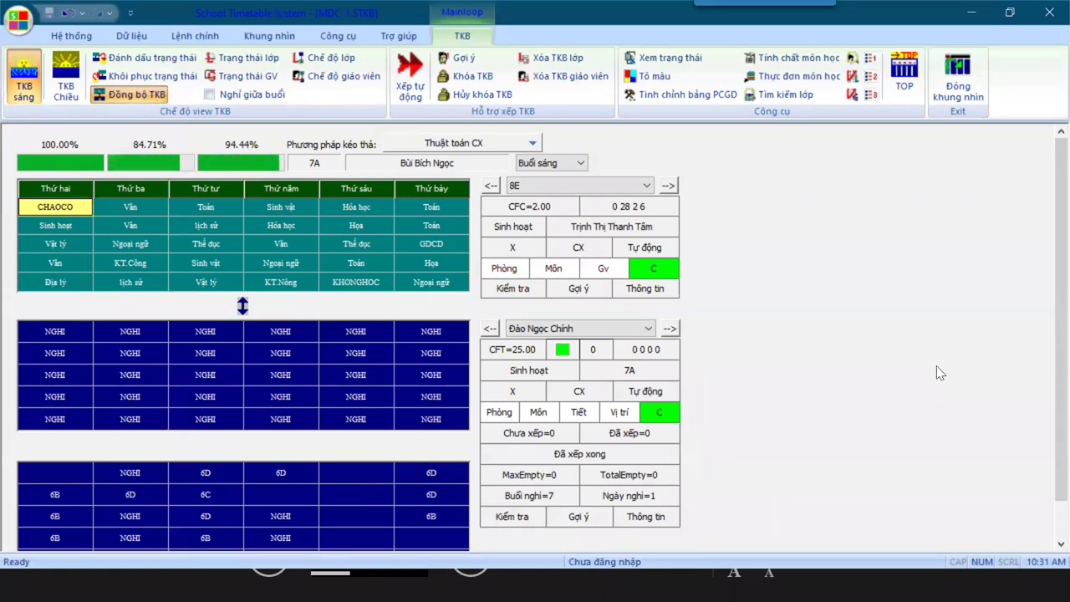
Step forward through five teachers' schedules, then load class 7B's timetable from its Monday cell.
click(670, 330)
click(670, 329)
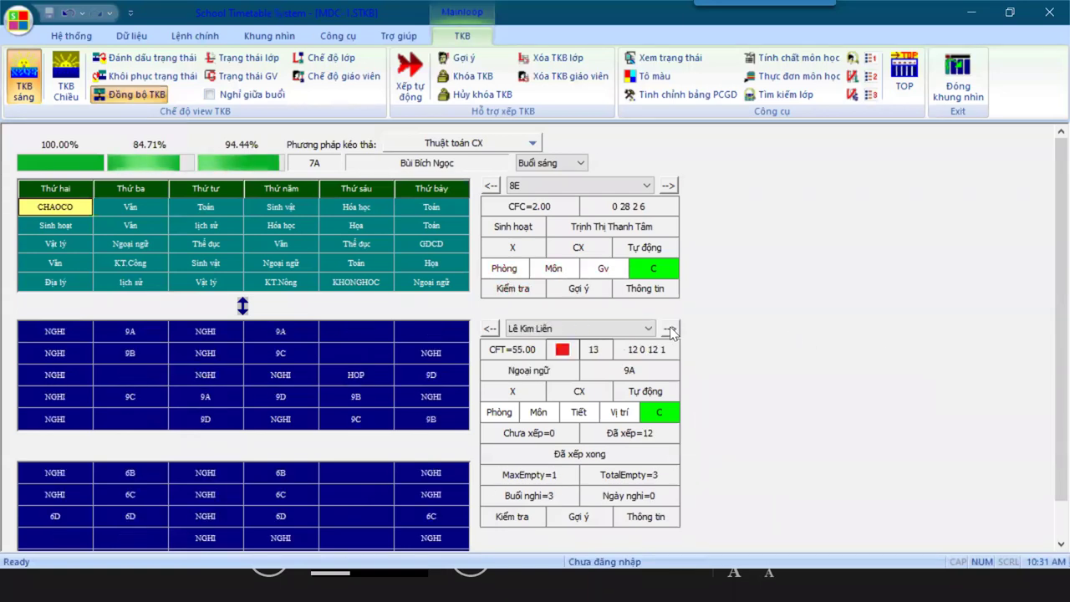
click(670, 329)
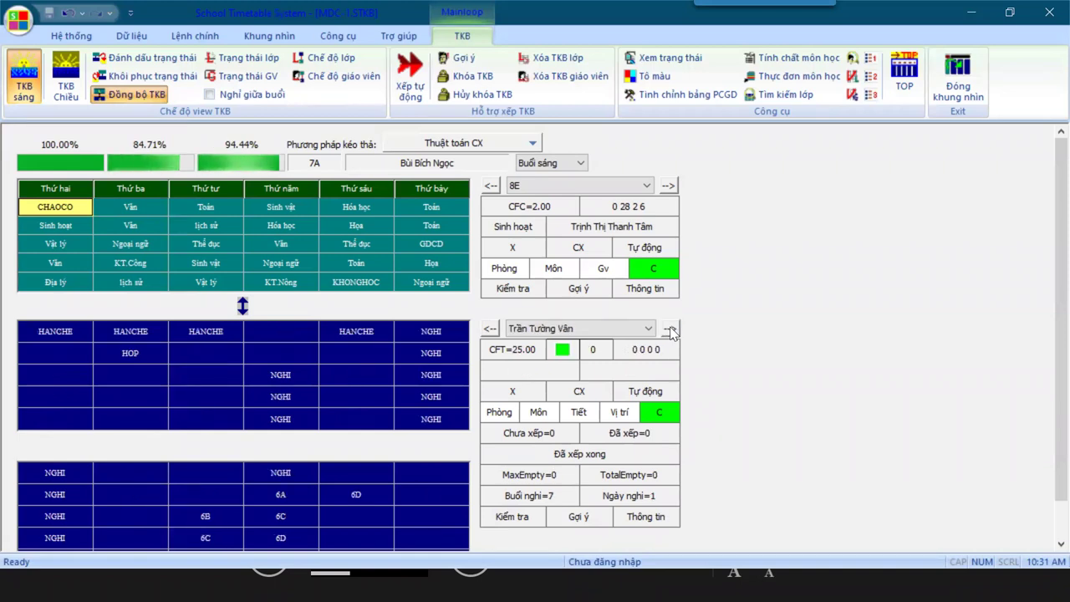
click(670, 330)
click(669, 329)
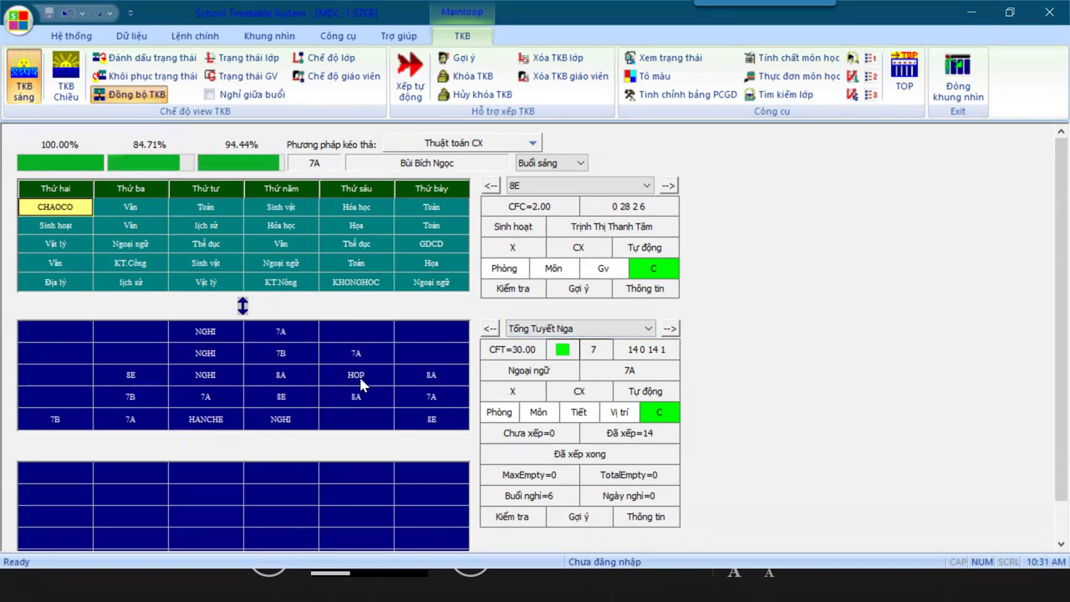
click(59, 428)
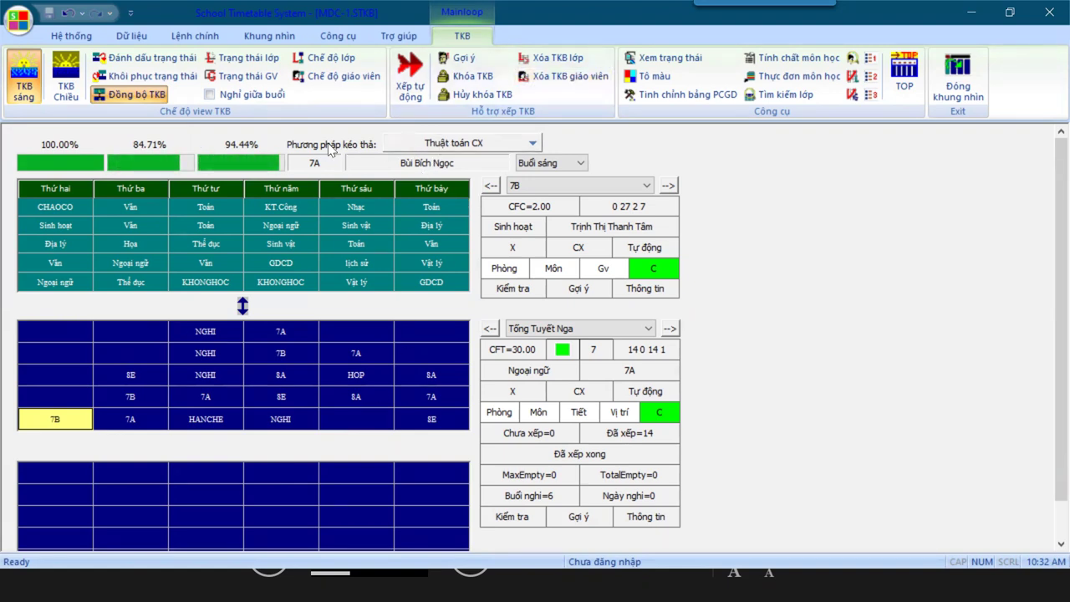
Reselect 7B's Monday lesson and set the drag-and-drop method to Tinh chỉnh tối ưu OpDPR/FPR.
click(402, 145)
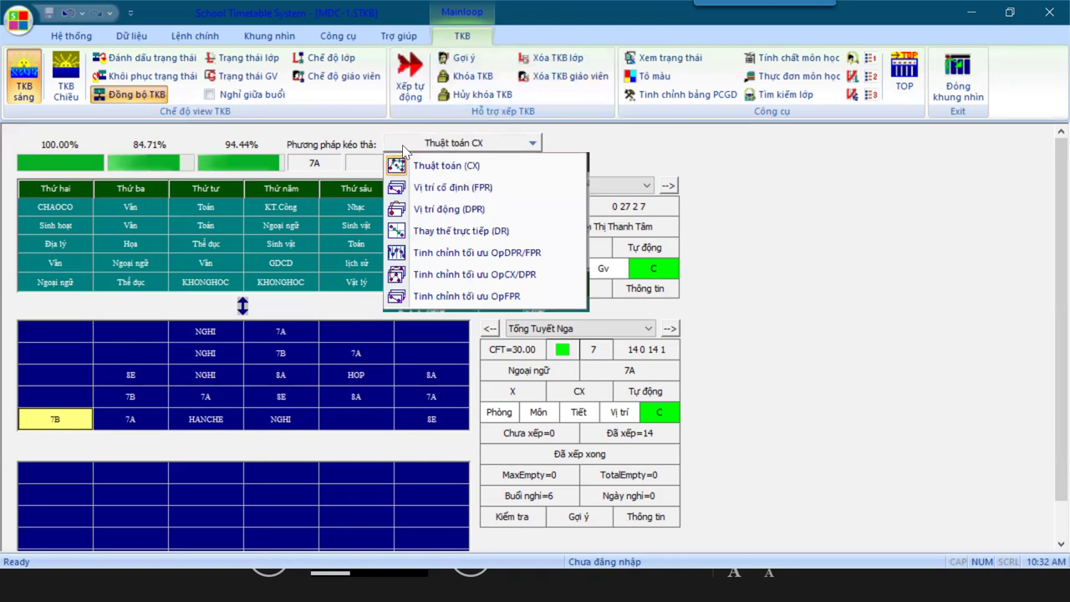
click(574, 249)
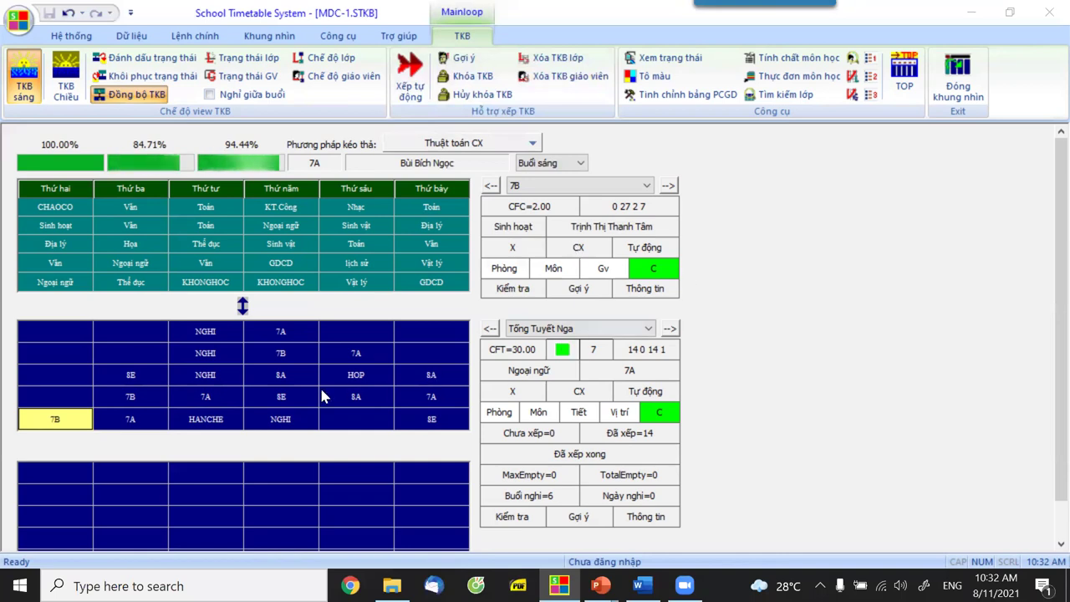
click(53, 420)
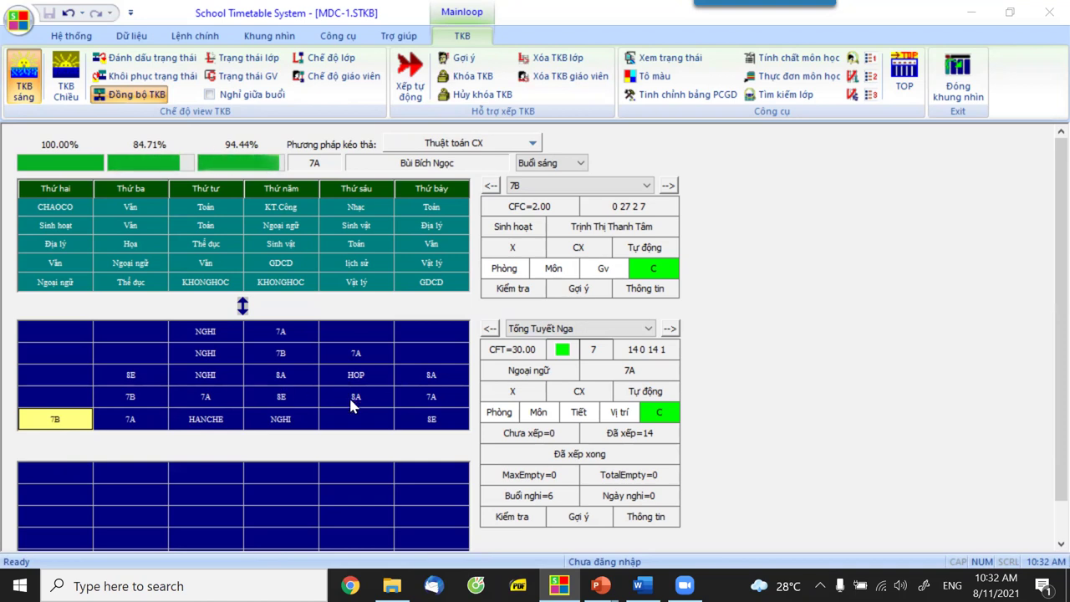
click(441, 148)
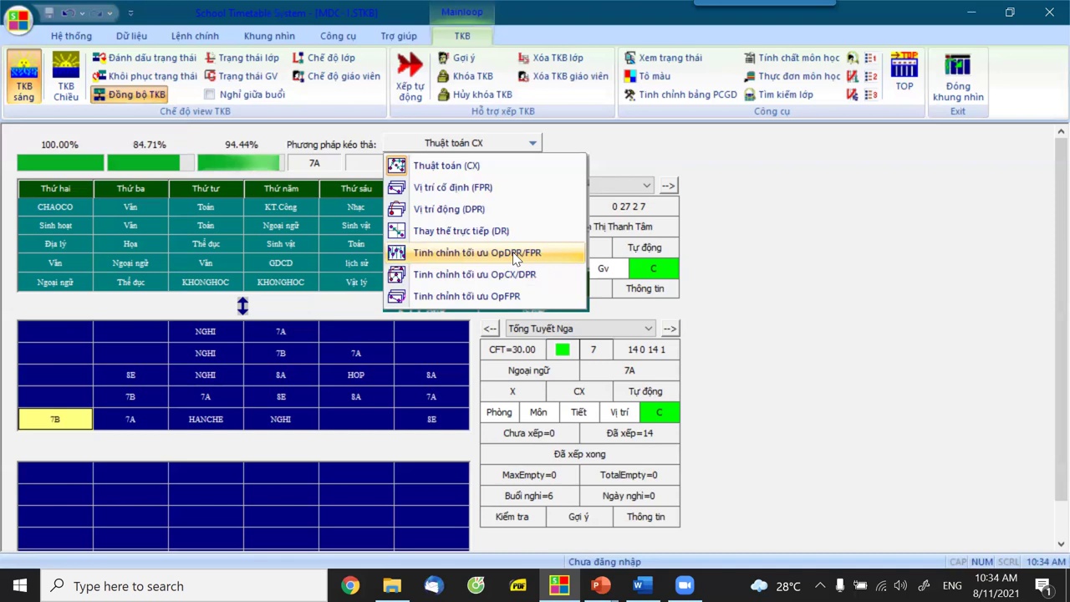
click(515, 252)
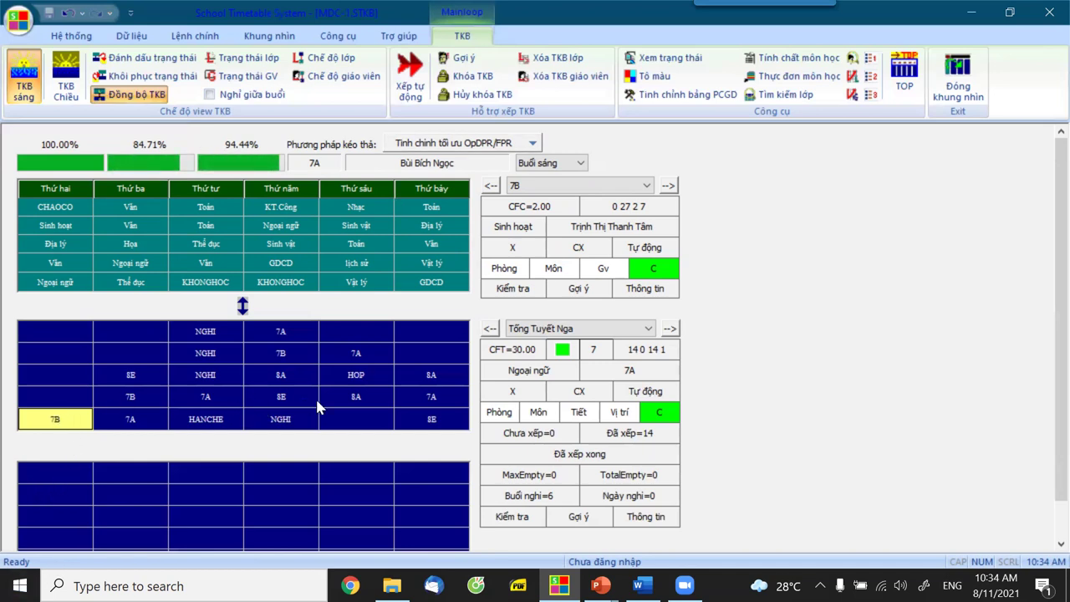
Select 7B's Monday period-5 NN lesson and drop it onto the Friday period-5 slot.
click(50, 422)
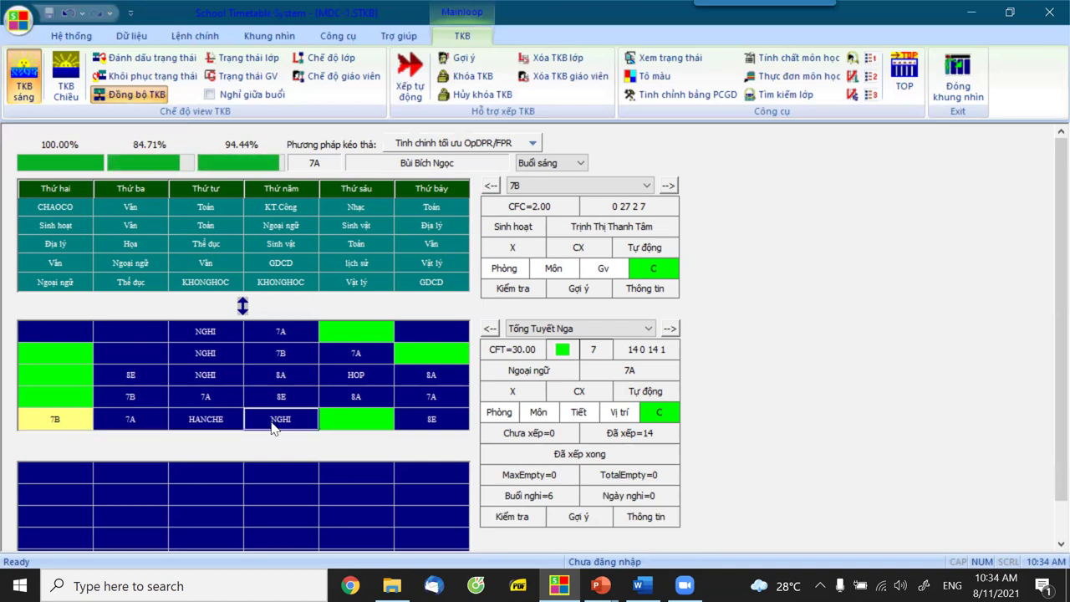
click(346, 425)
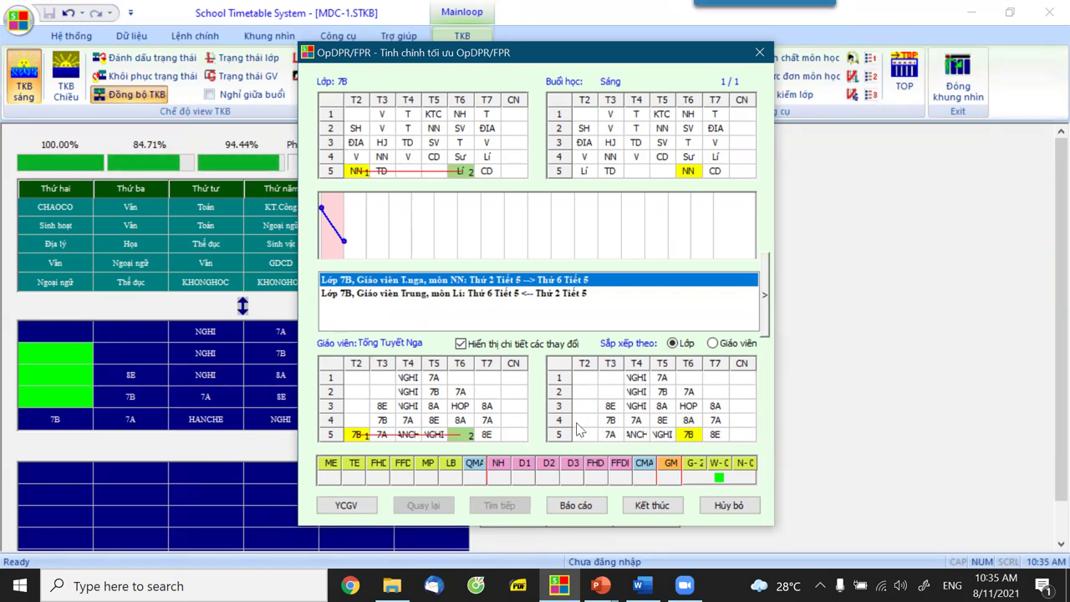
Review the NN and Lí change rows, then apply the 7B period-5 swap with Kết thúc.
click(408, 293)
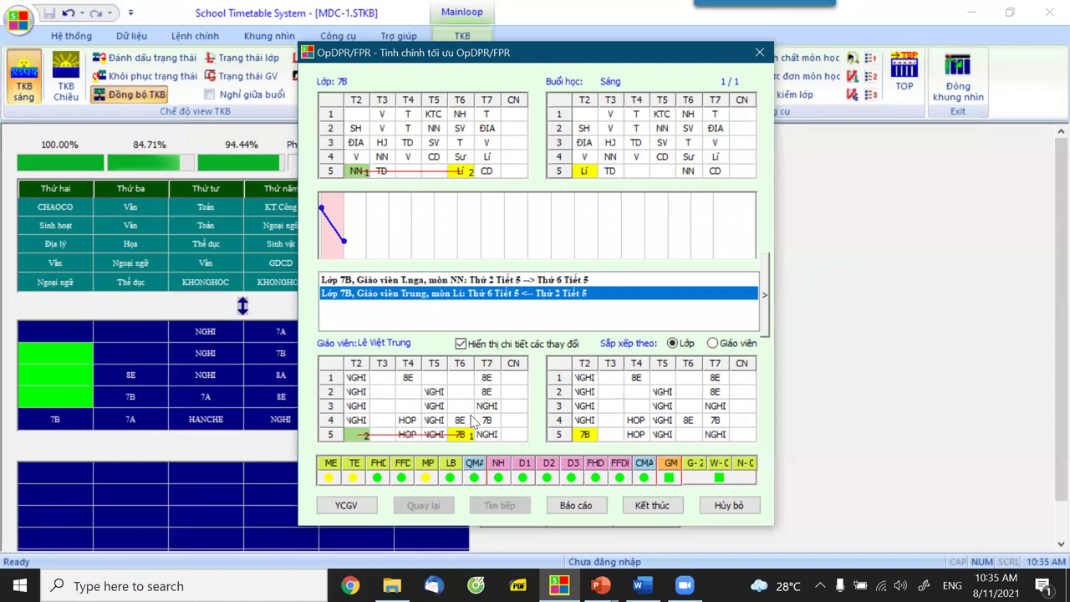
click(422, 283)
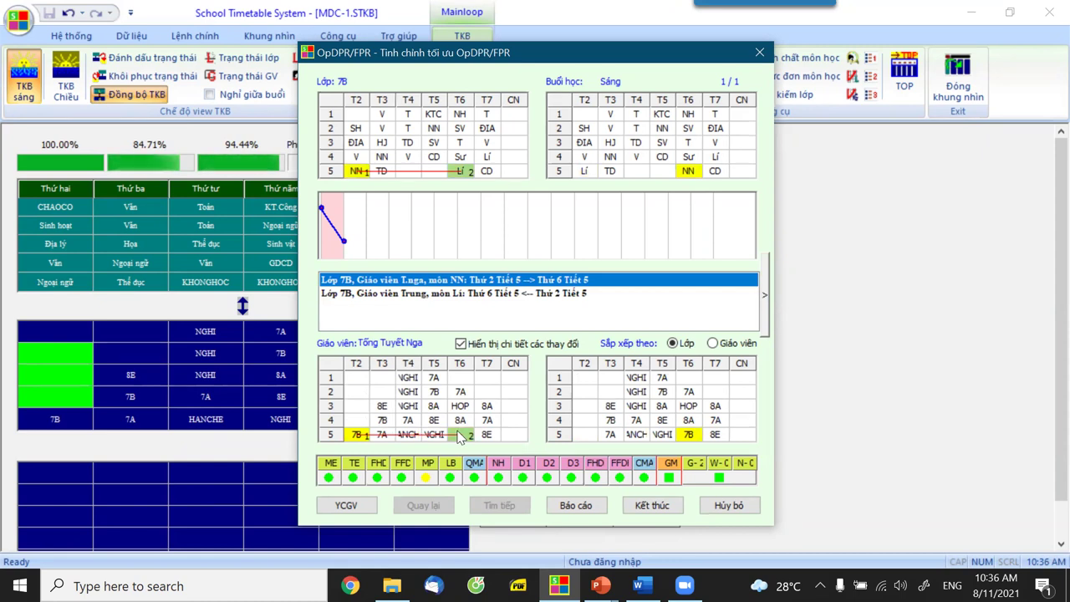
click(433, 294)
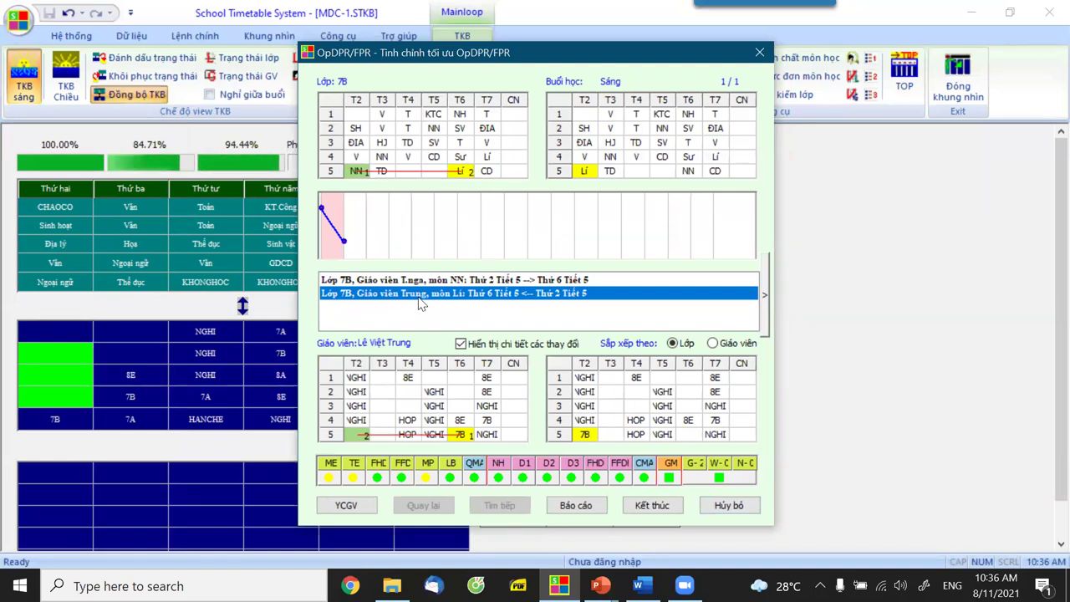
click(649, 509)
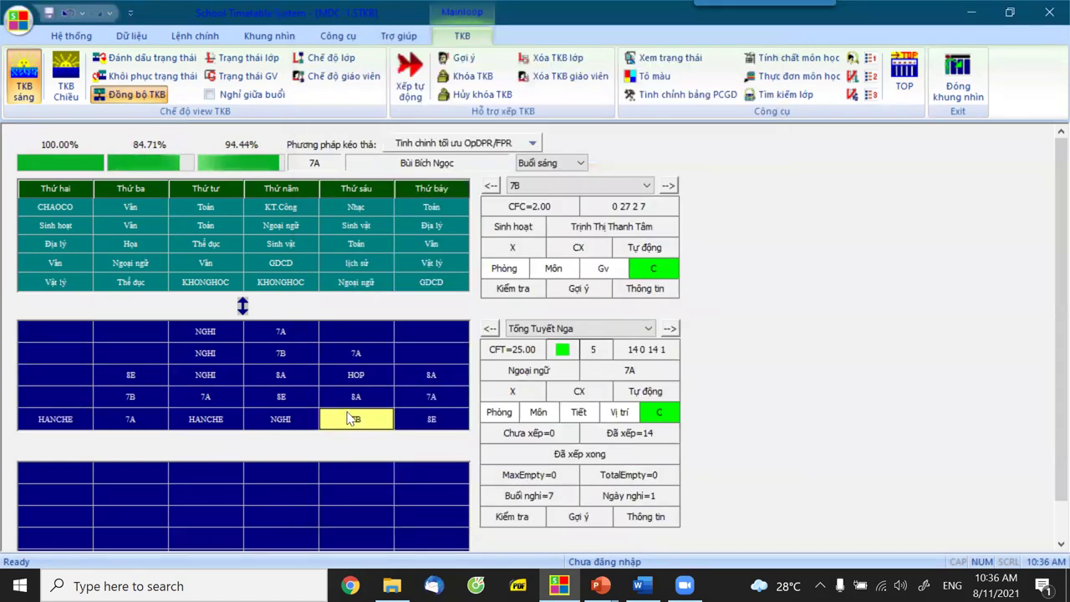
Show the next teacher, select 8C's Thursday period-2 TD lesson and drop it on Saturday period 3.
click(669, 329)
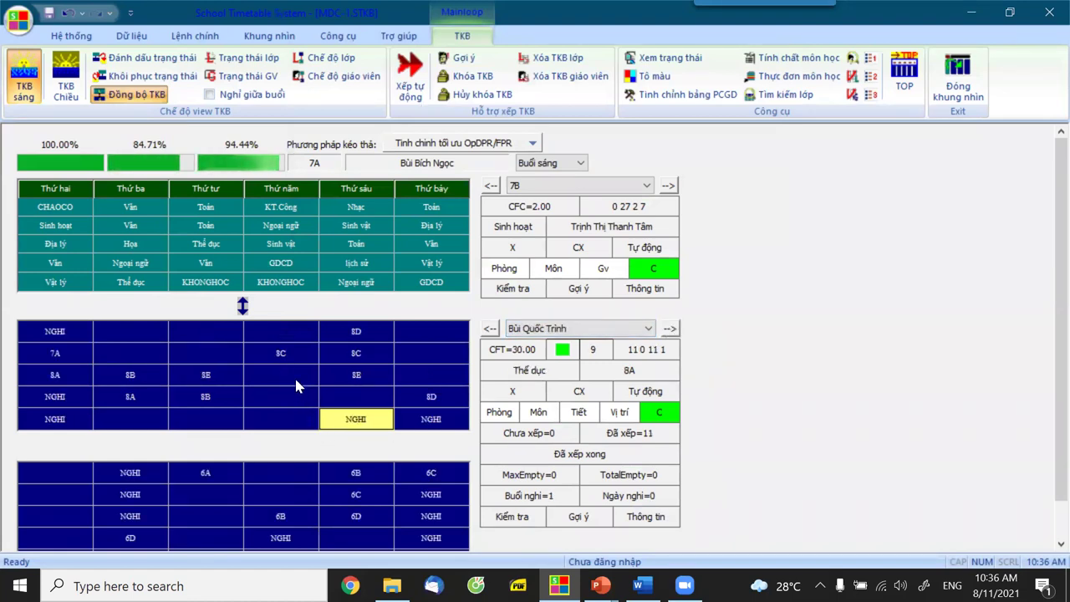
click(284, 354)
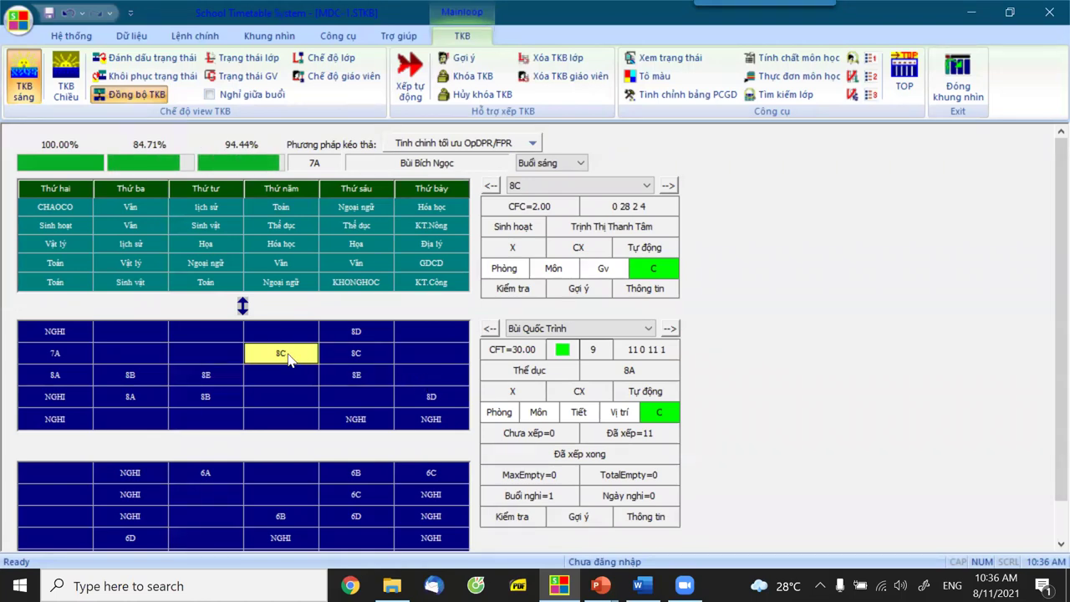
click(299, 357)
click(282, 356)
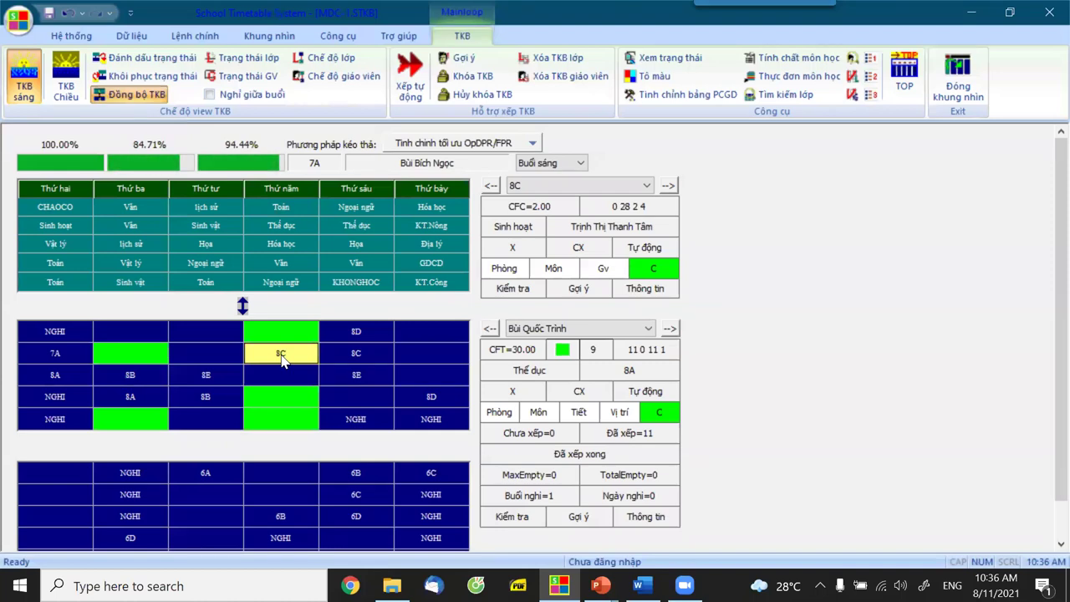
click(361, 376)
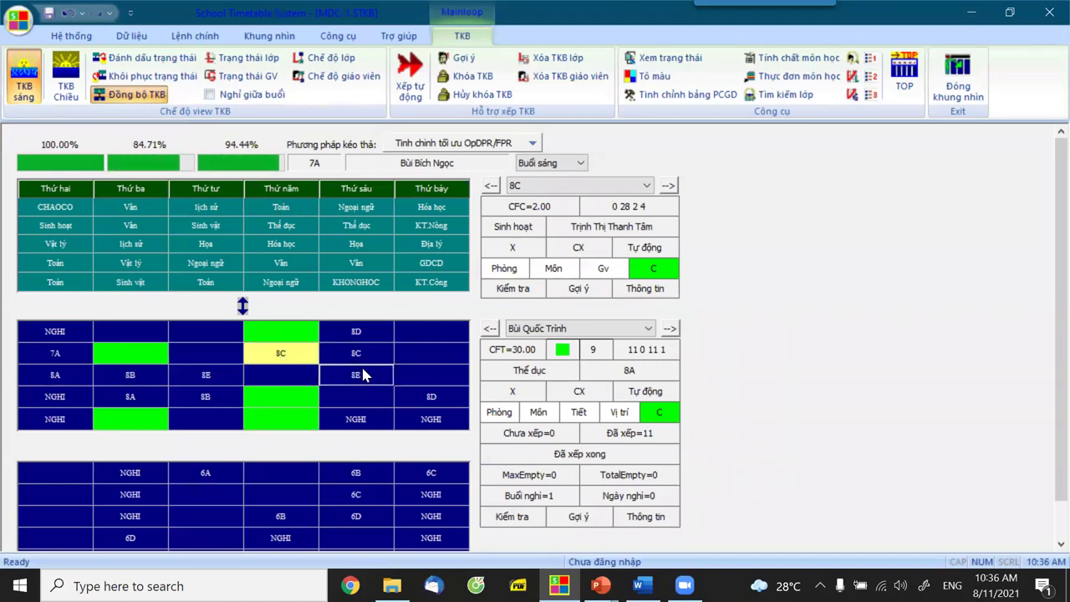
click(422, 384)
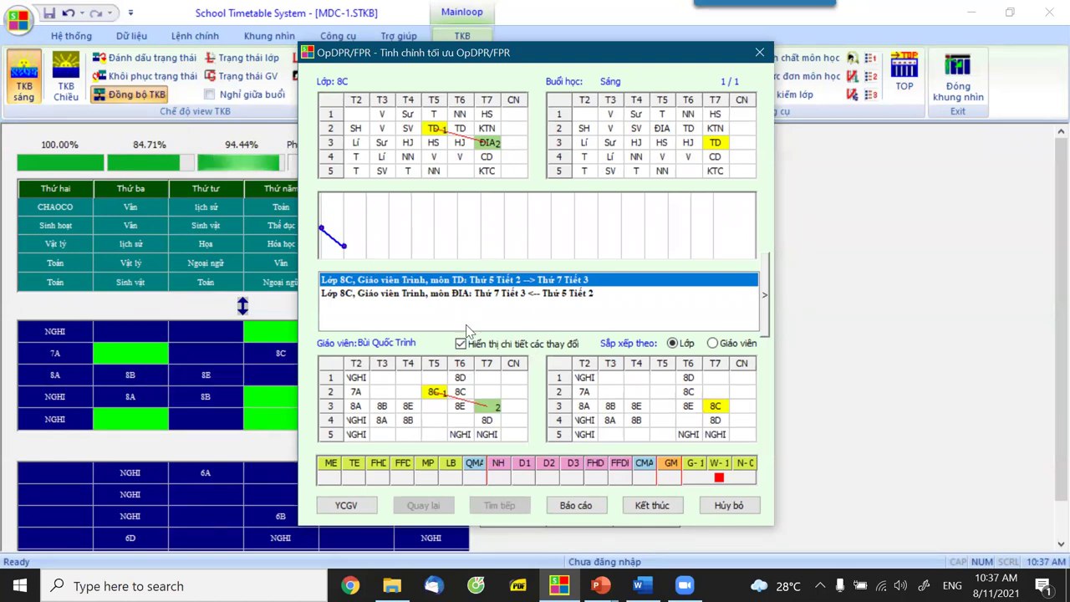
click(416, 294)
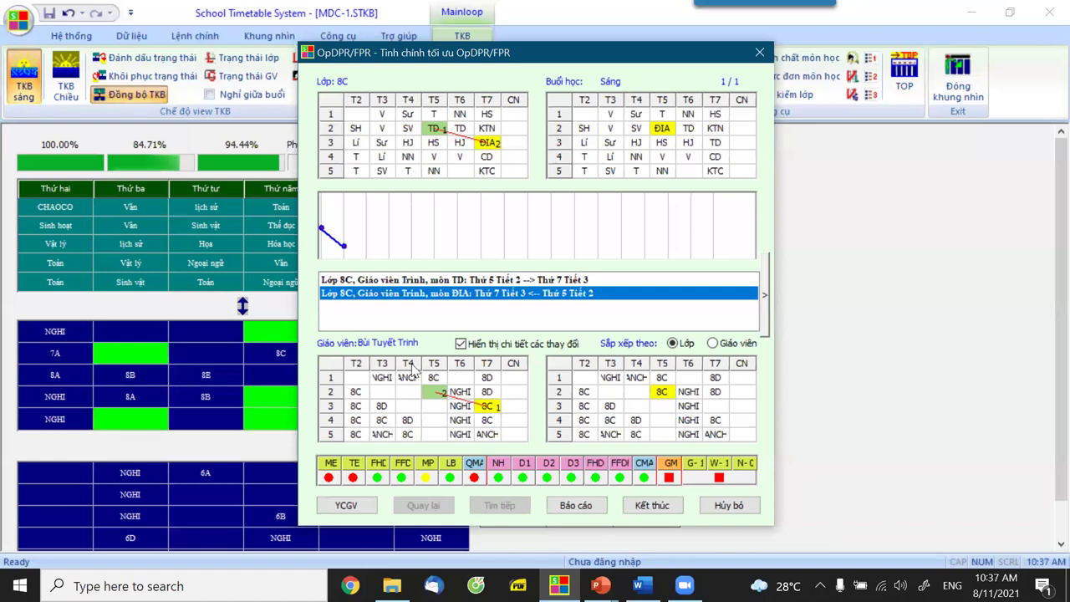
click(407, 282)
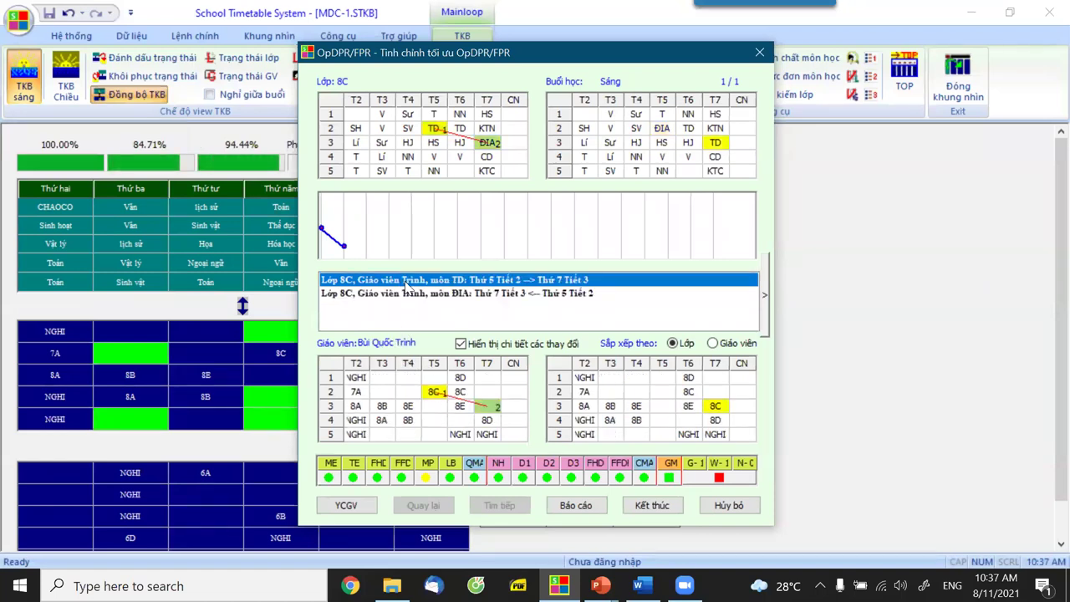
click(407, 292)
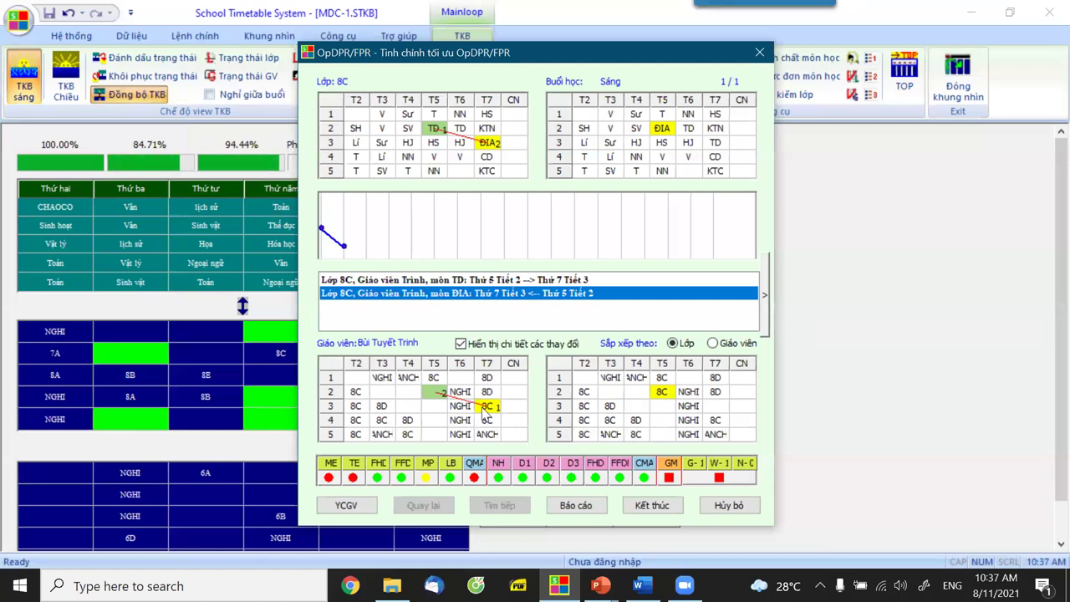
click(642, 506)
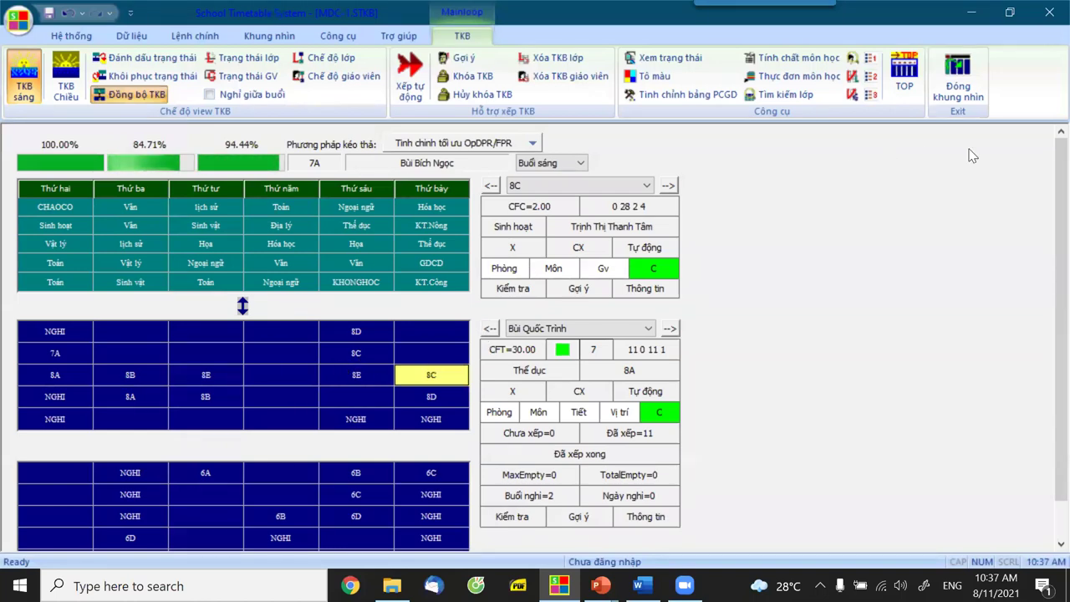
Close the Mainloop view to return to the MDC-1.STKB start screen.
click(959, 100)
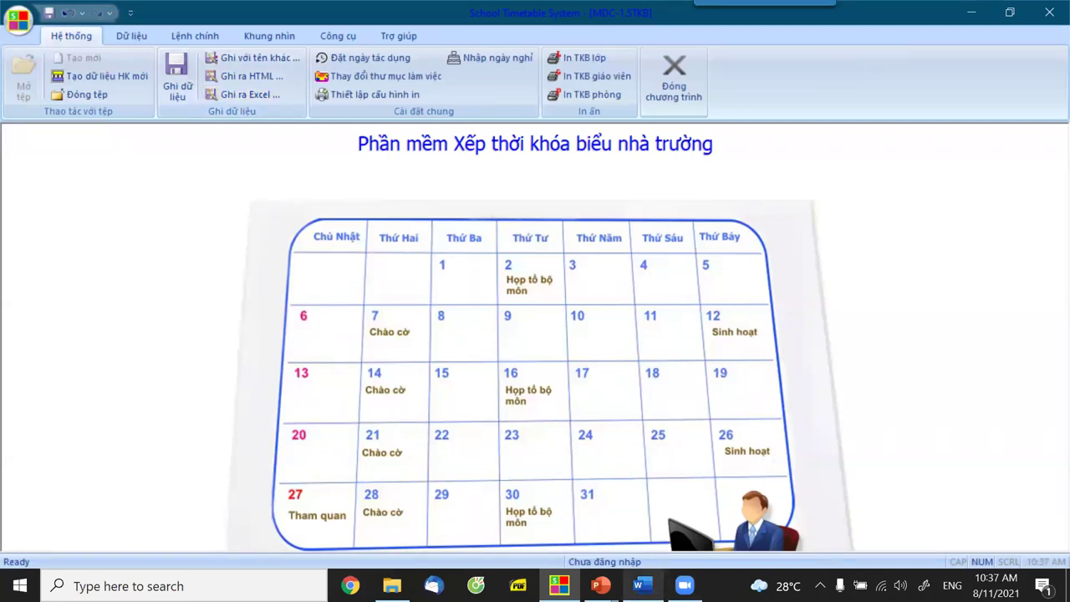
mouse_move(600, 585)
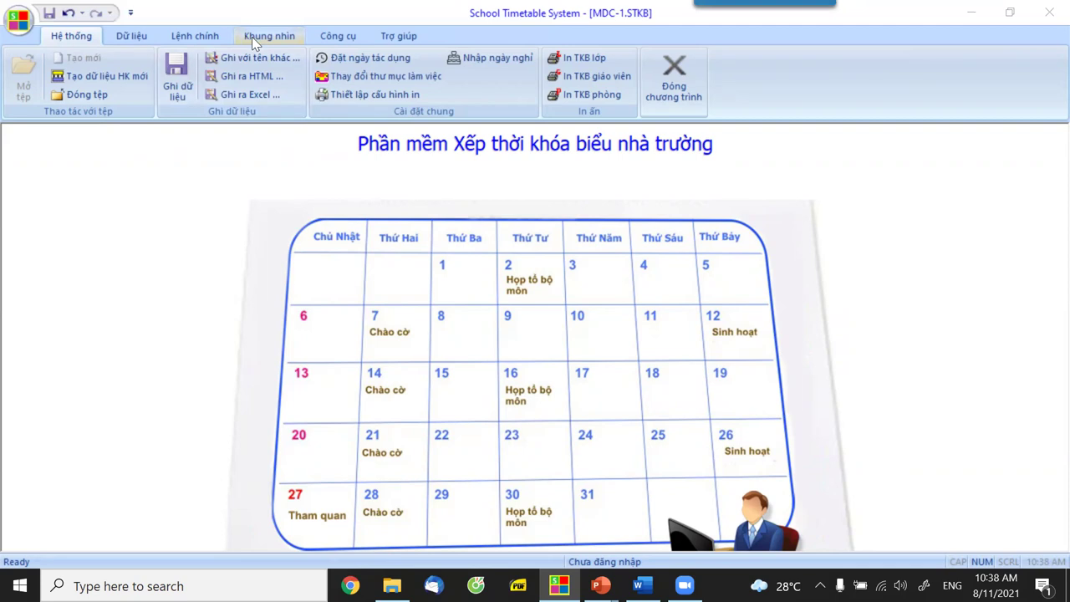
click(252, 37)
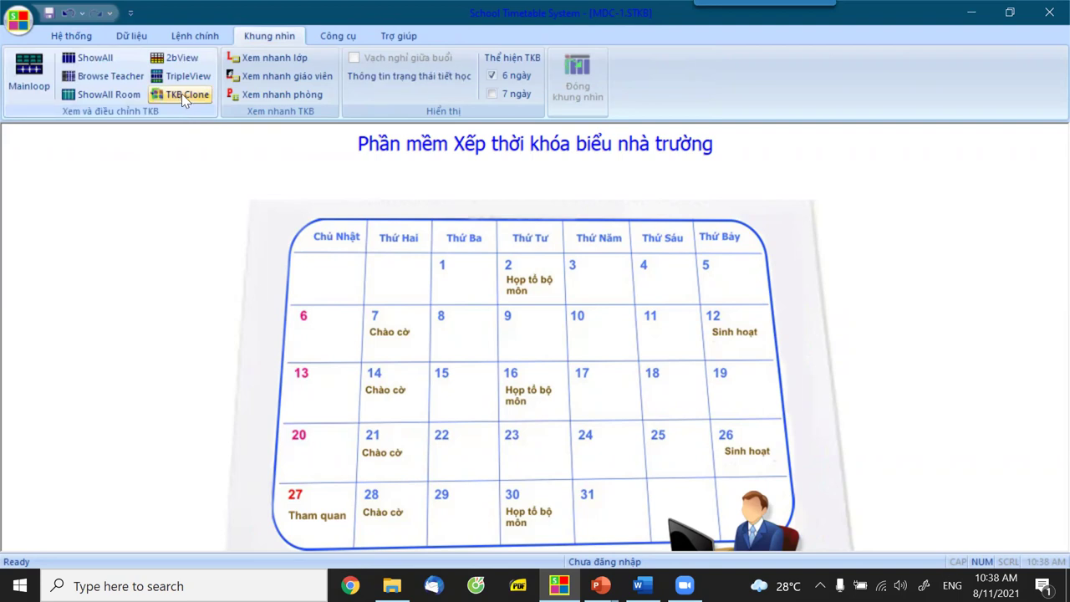
click(107, 59)
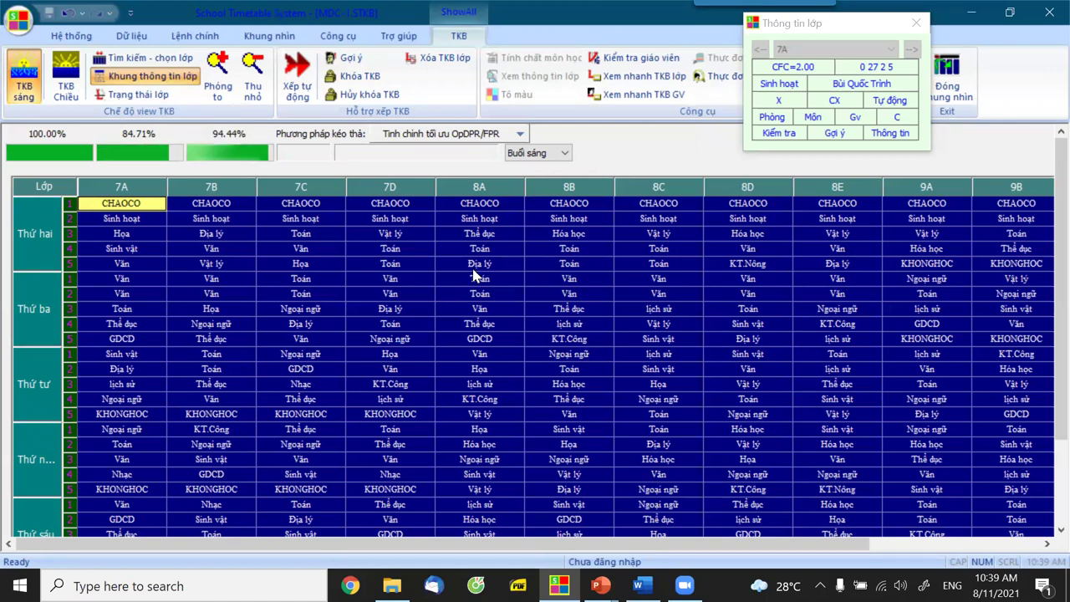
click(958, 104)
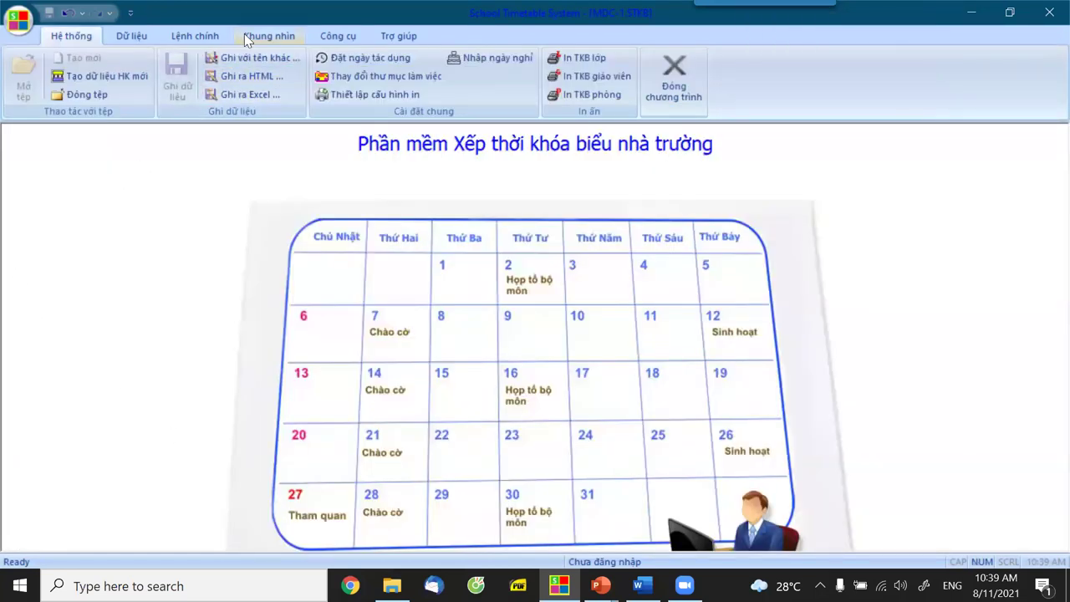
Open the TKB Clone view and copy the current timetable into Clone 1.
click(248, 39)
click(180, 94)
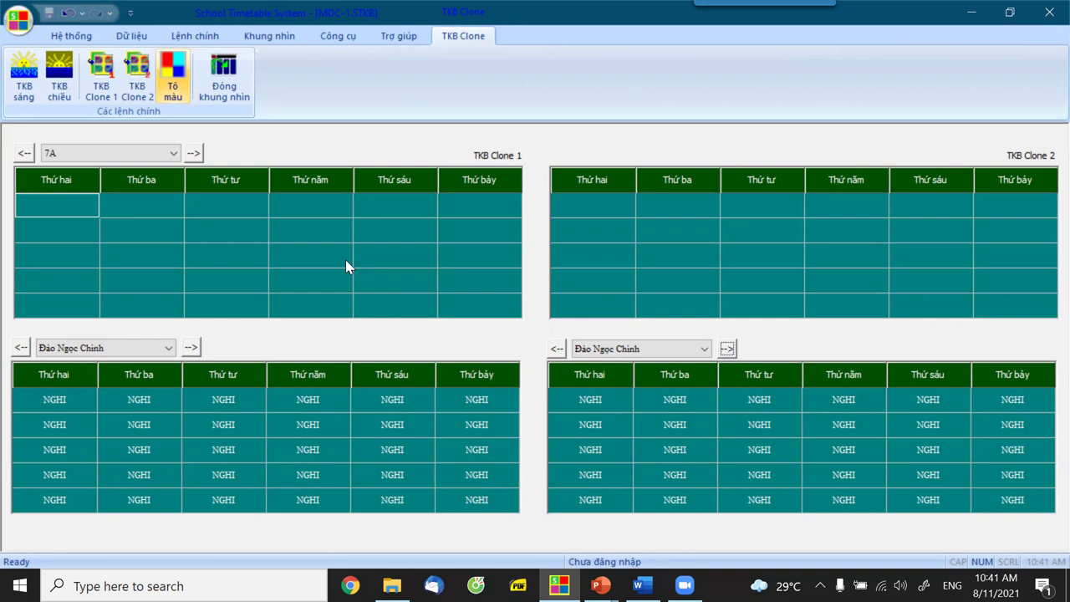
click(107, 84)
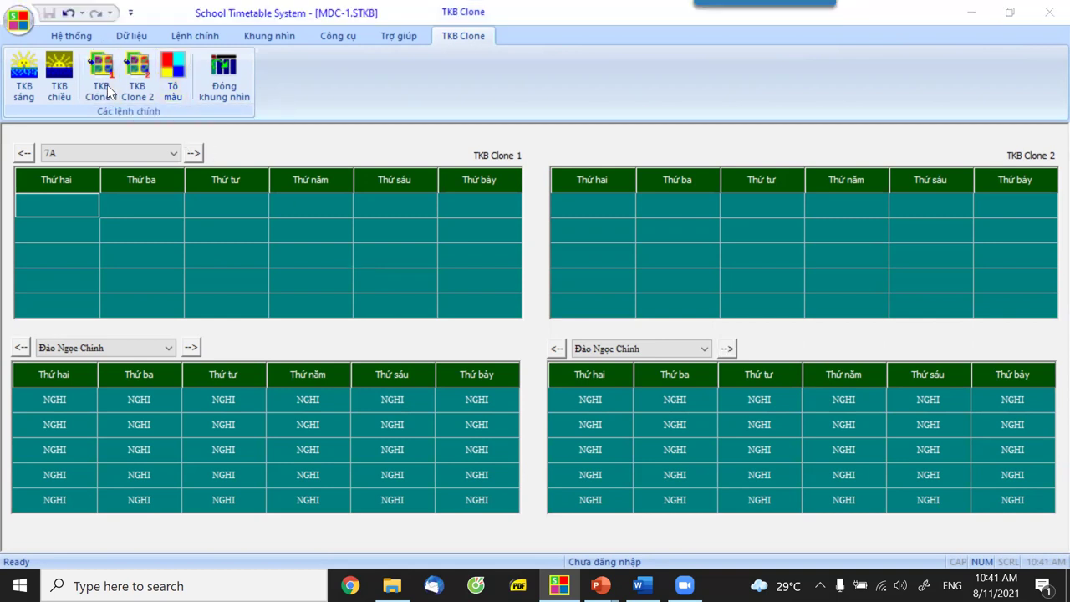
click(481, 326)
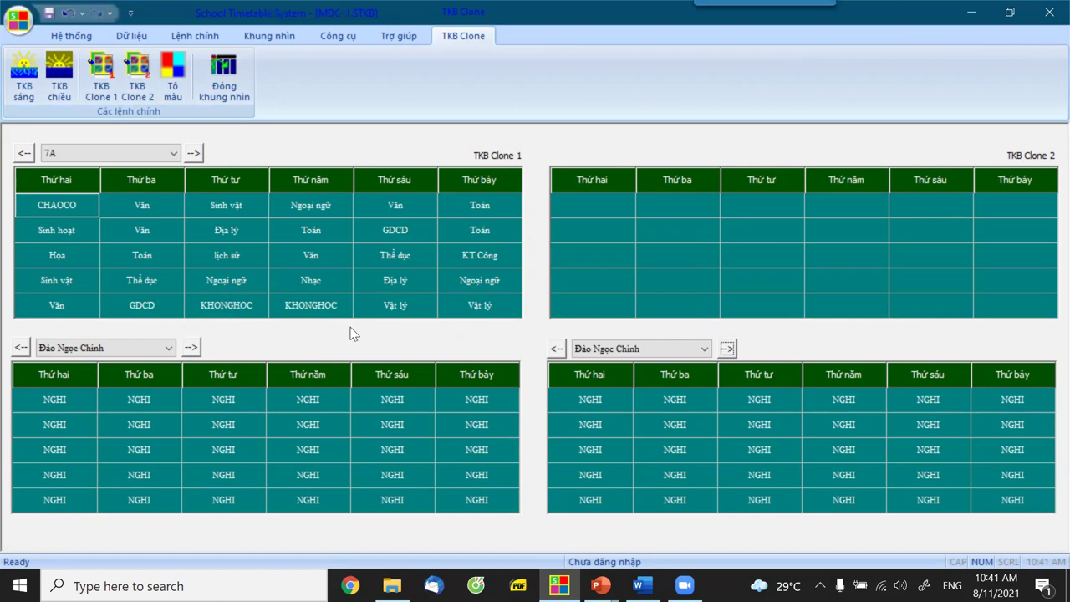
Alternate between 7A's Thứ năm and Thứ tư Ngoại ngữ lessons to compare their teacher's schedule.
click(321, 211)
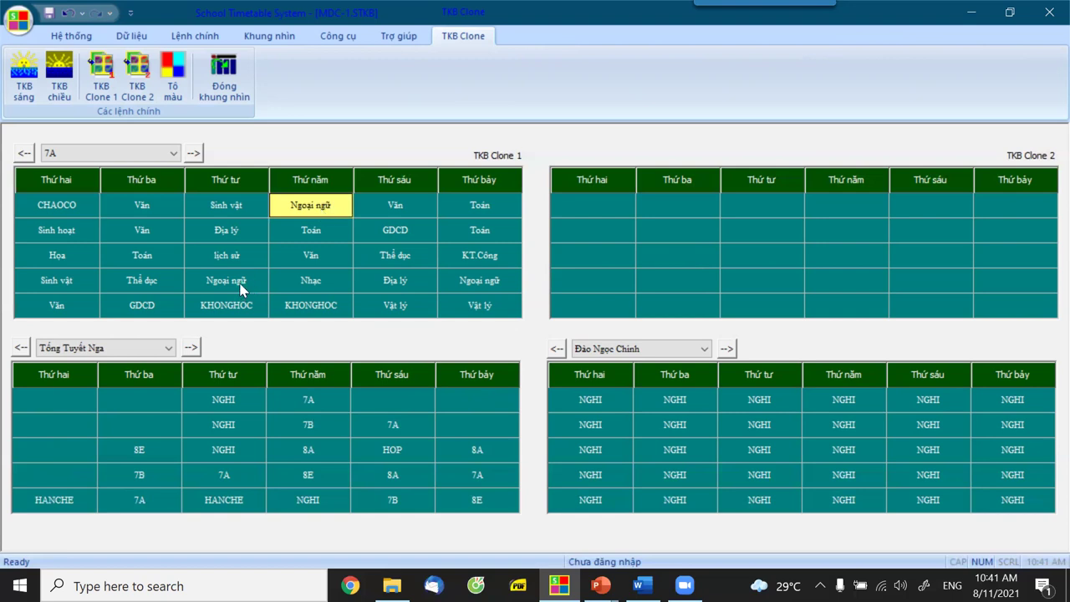
click(242, 284)
click(311, 211)
click(231, 288)
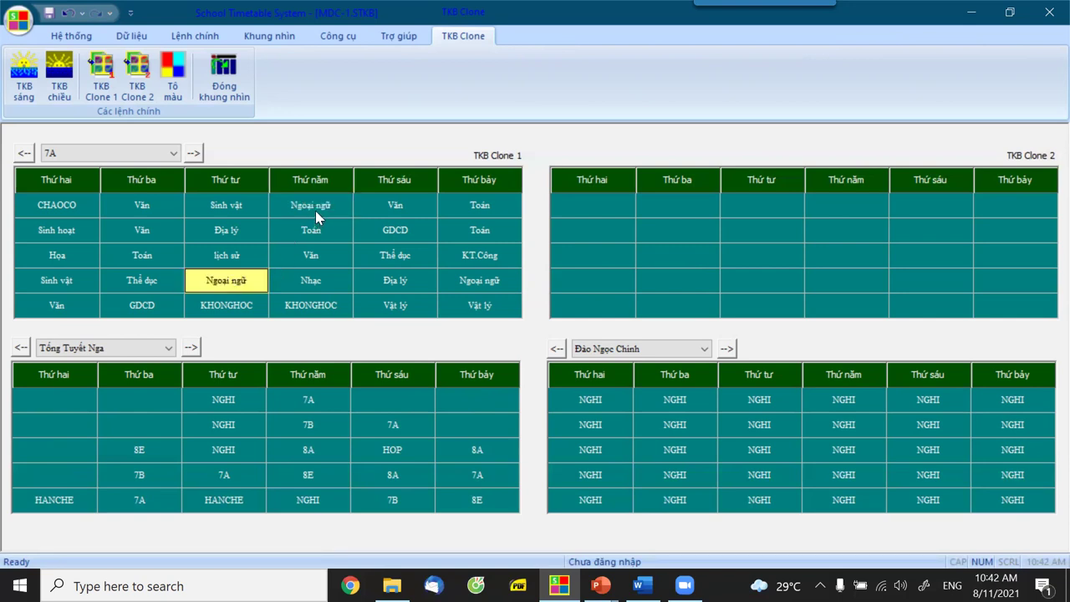
click(318, 215)
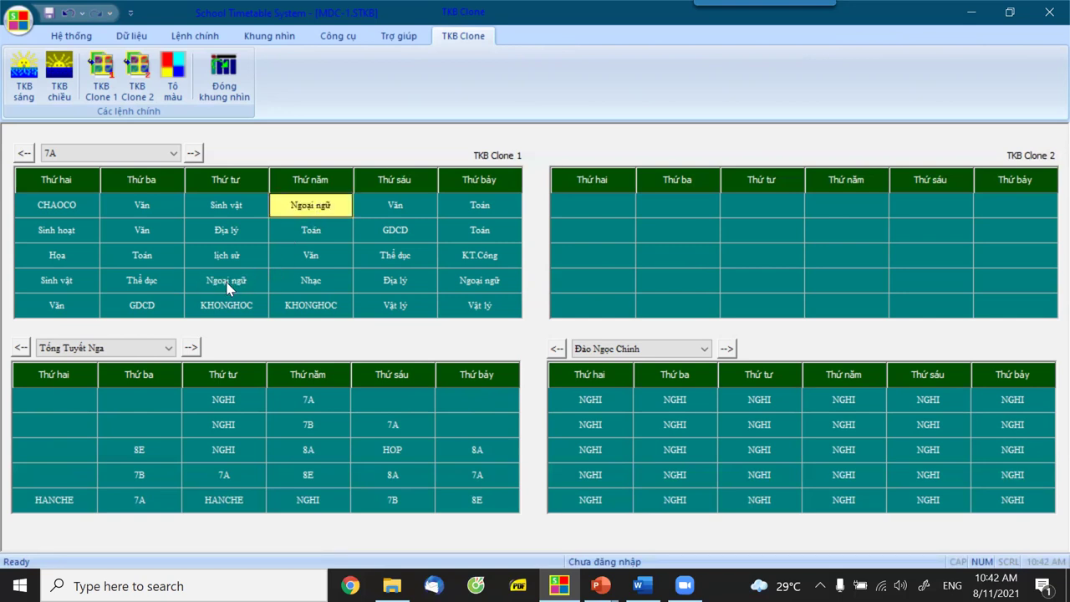
click(227, 288)
click(305, 213)
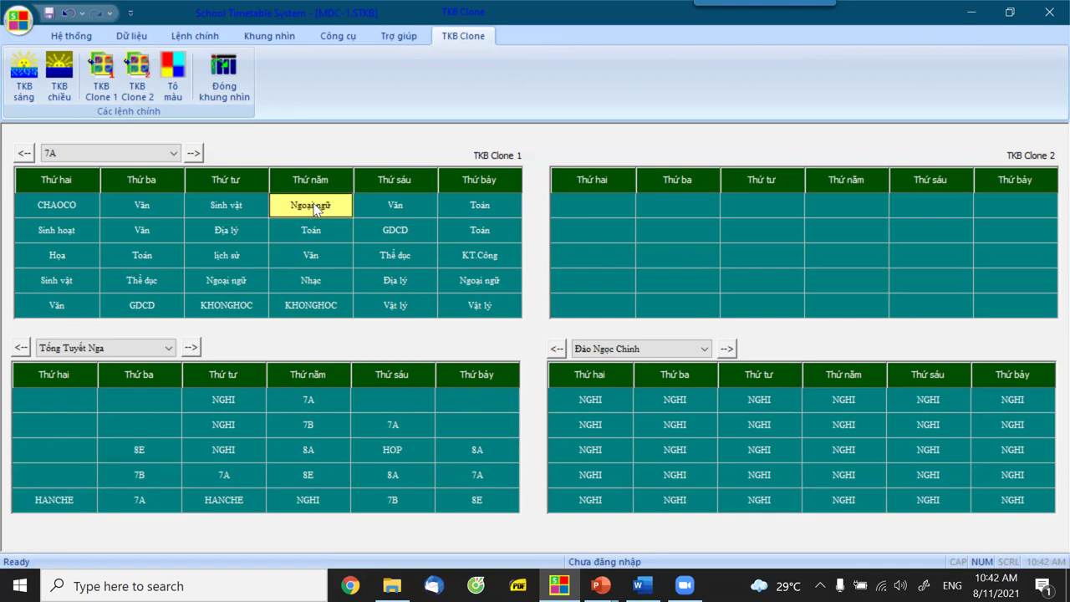
click(219, 284)
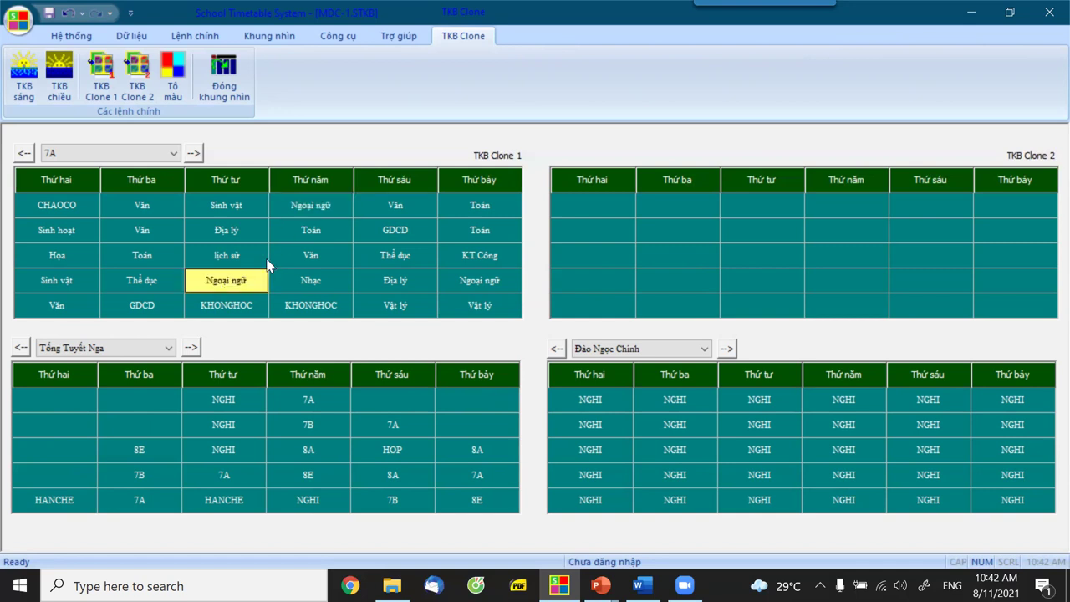
click(313, 211)
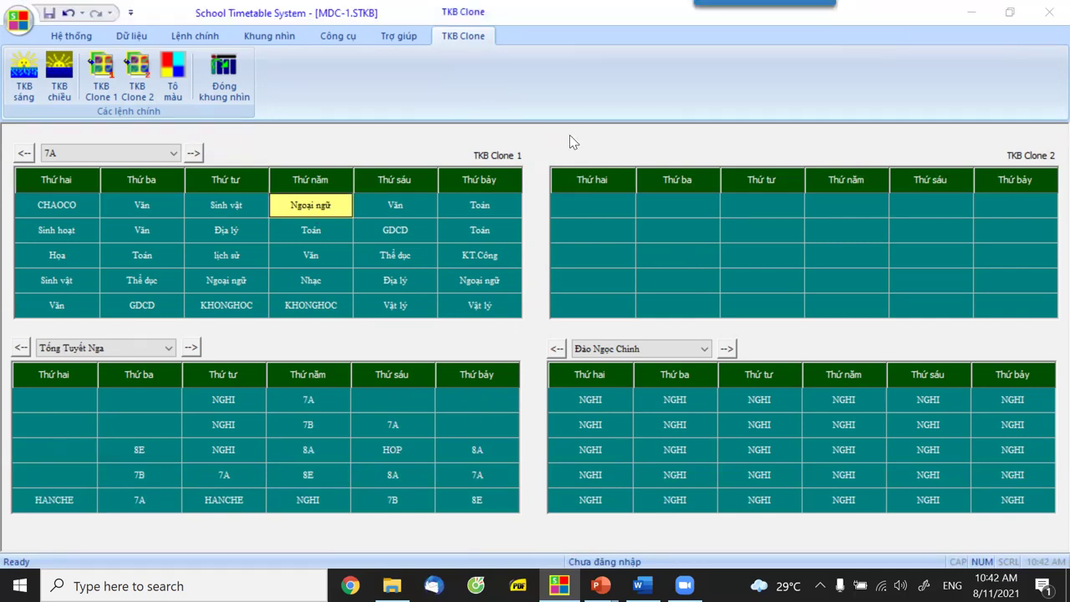
Close the clone view and add a new male teacher to the Nhập Giáo viên list.
click(234, 83)
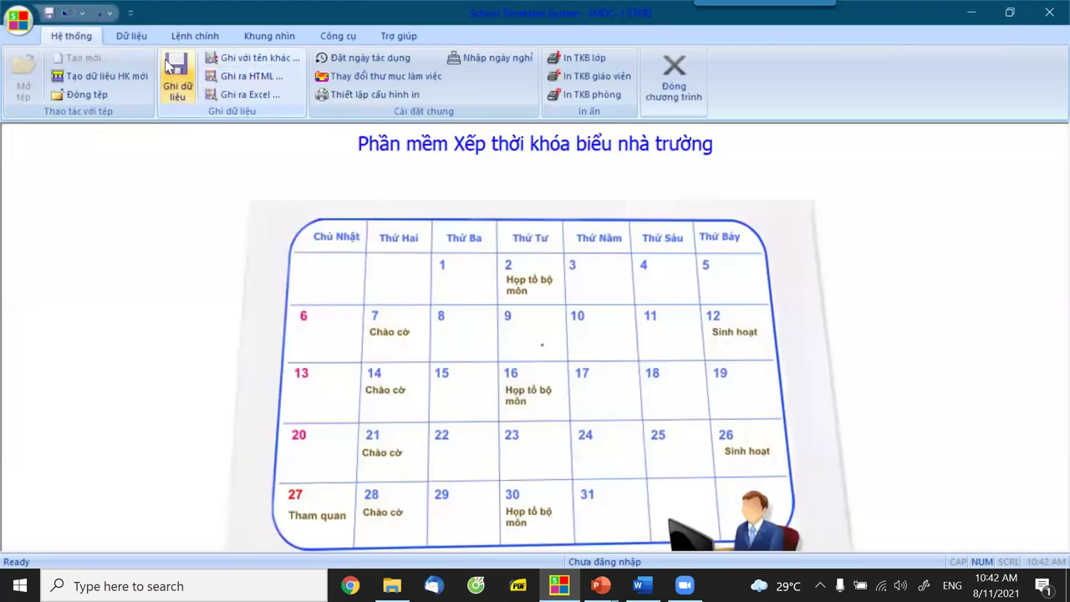
click(130, 38)
click(142, 58)
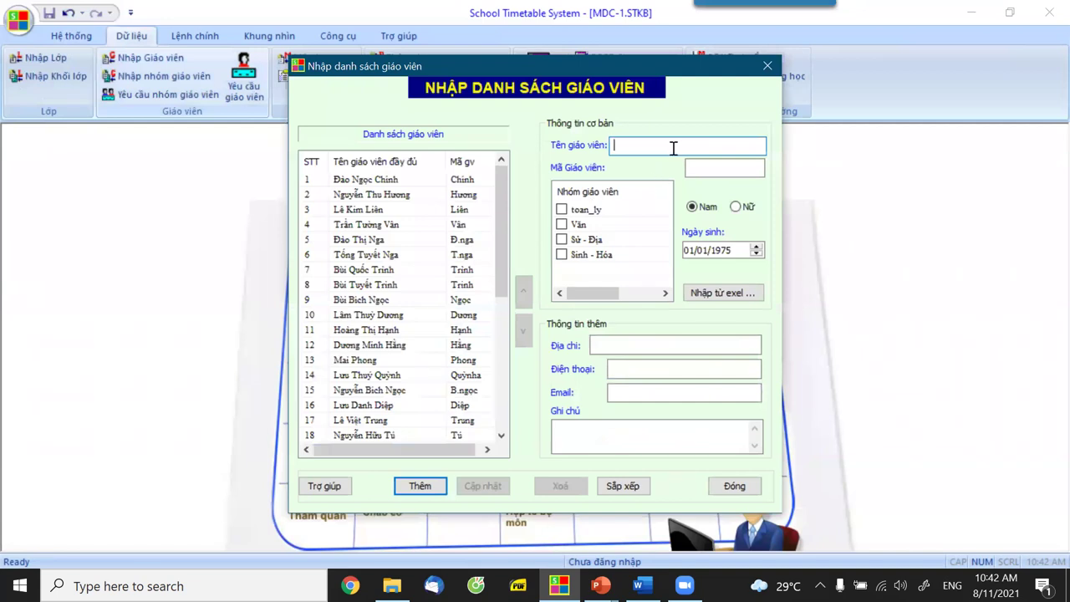
text(O)
text(n)
text(g )
text(Tây)
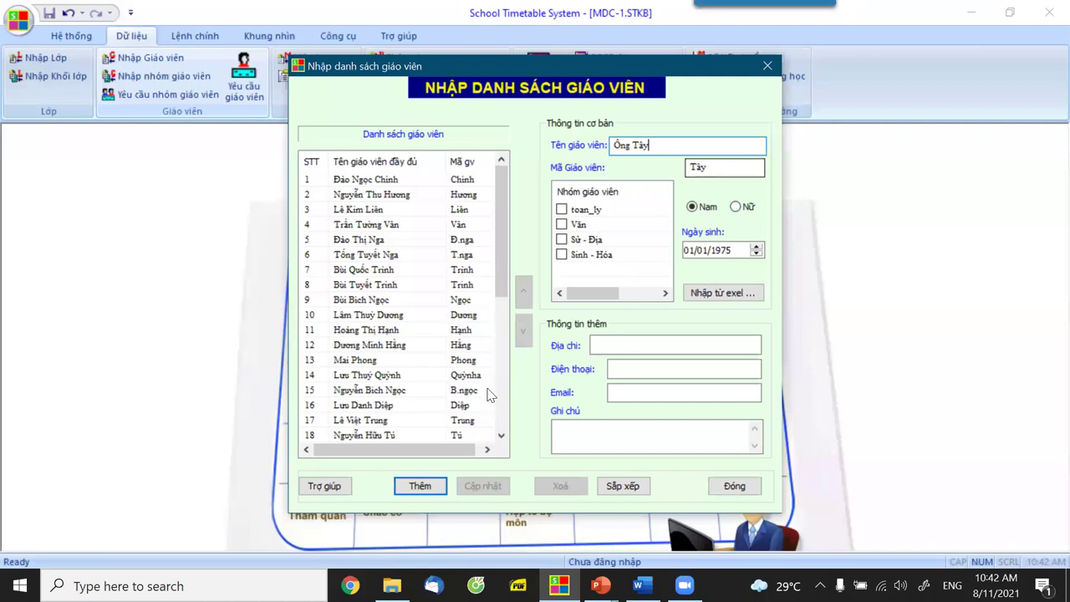
click(413, 487)
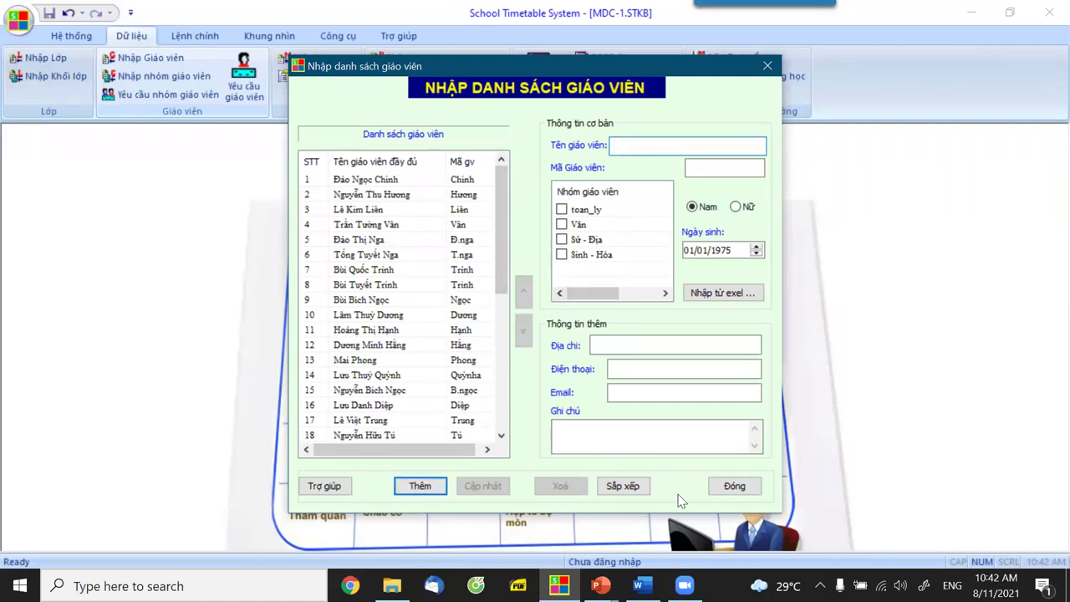
click(733, 487)
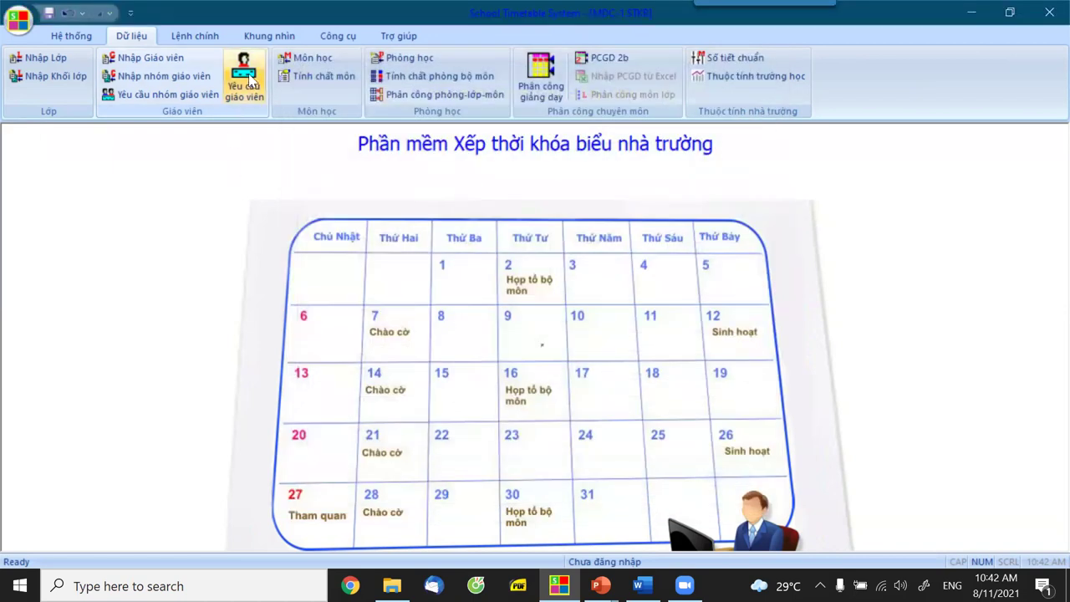
Reopen TKB Clone and select 7A's Thứ tư and Thứ năm Ngoại ngữ lessons.
click(269, 36)
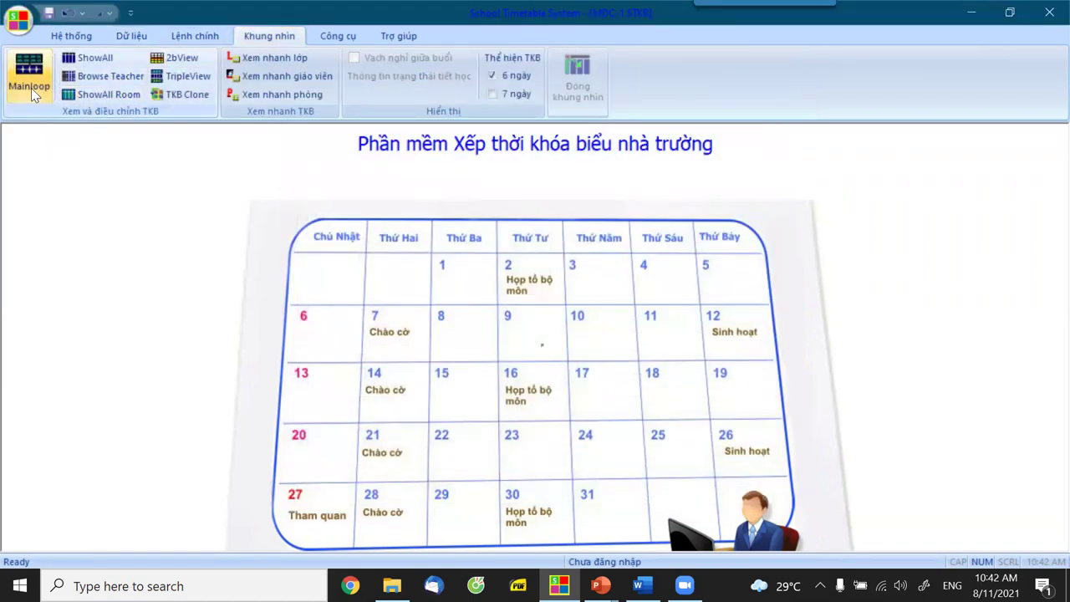
click(201, 94)
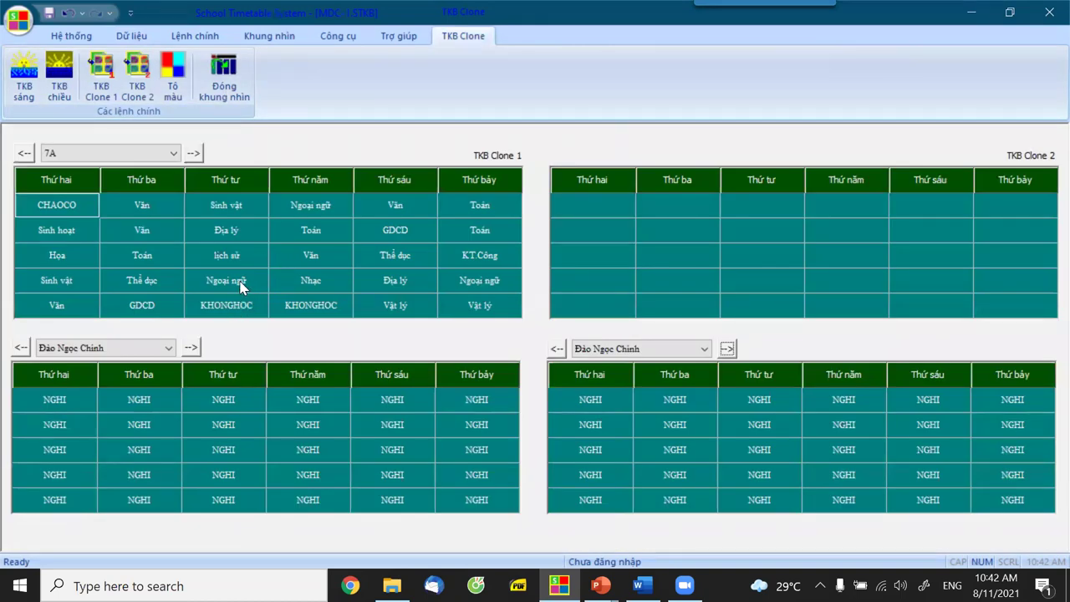
click(242, 286)
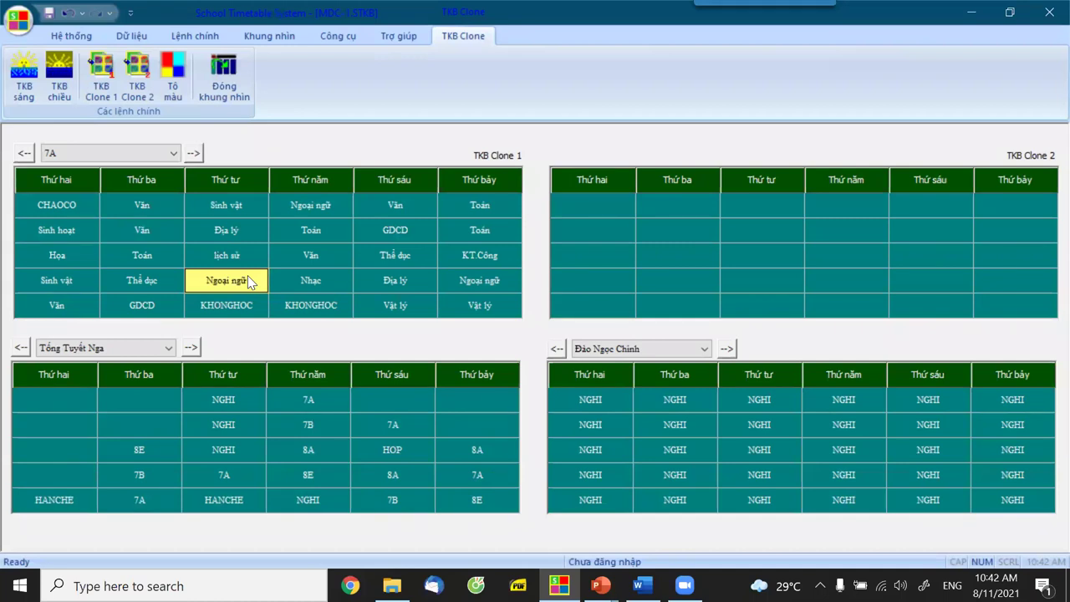
click(315, 205)
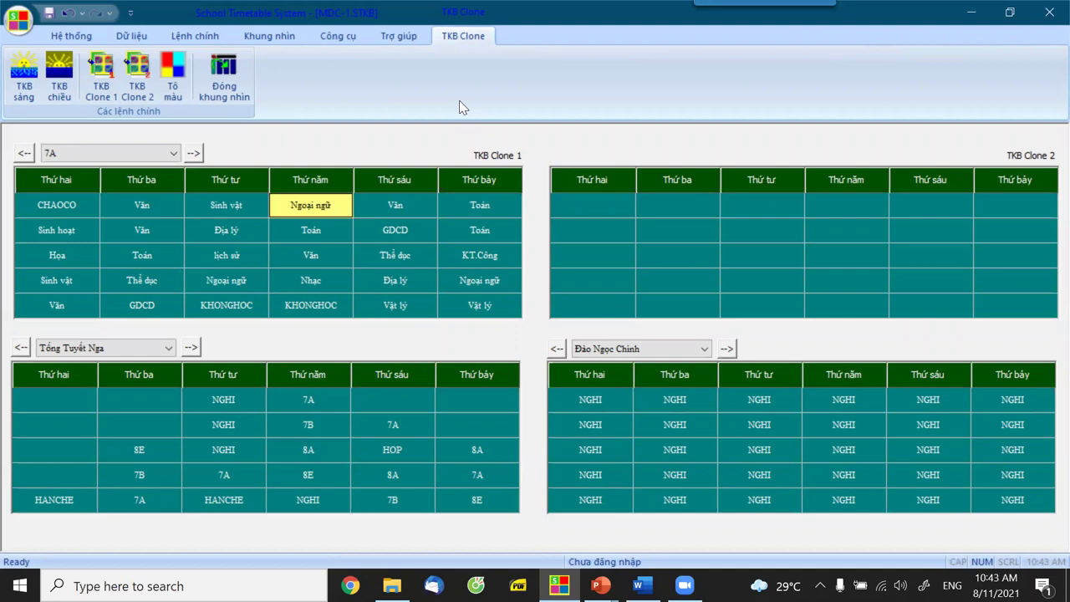
Use Thay giáo viên to give 7A's Thứ năm Ngoại ngữ lesson to the newly added teacher.
right_click(322, 211)
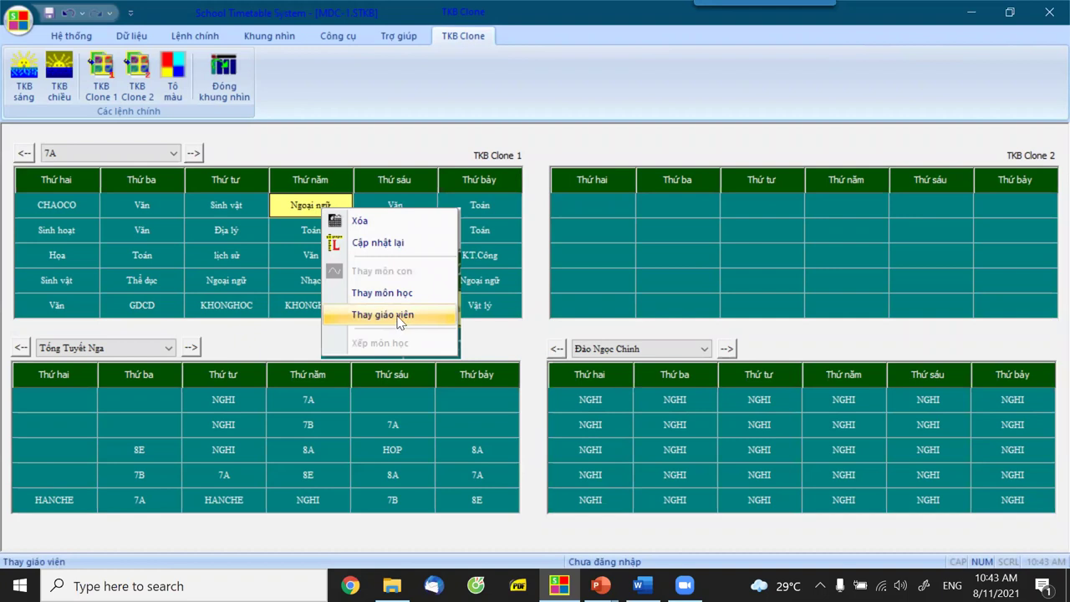
click(398, 322)
scroll(449, 465, down, 8)
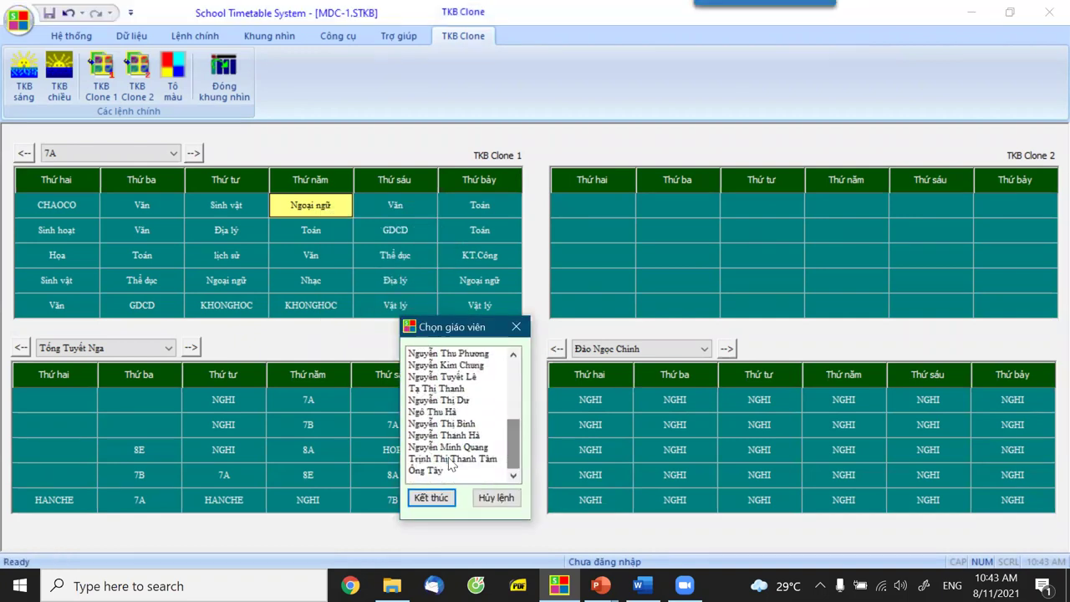
click(435, 470)
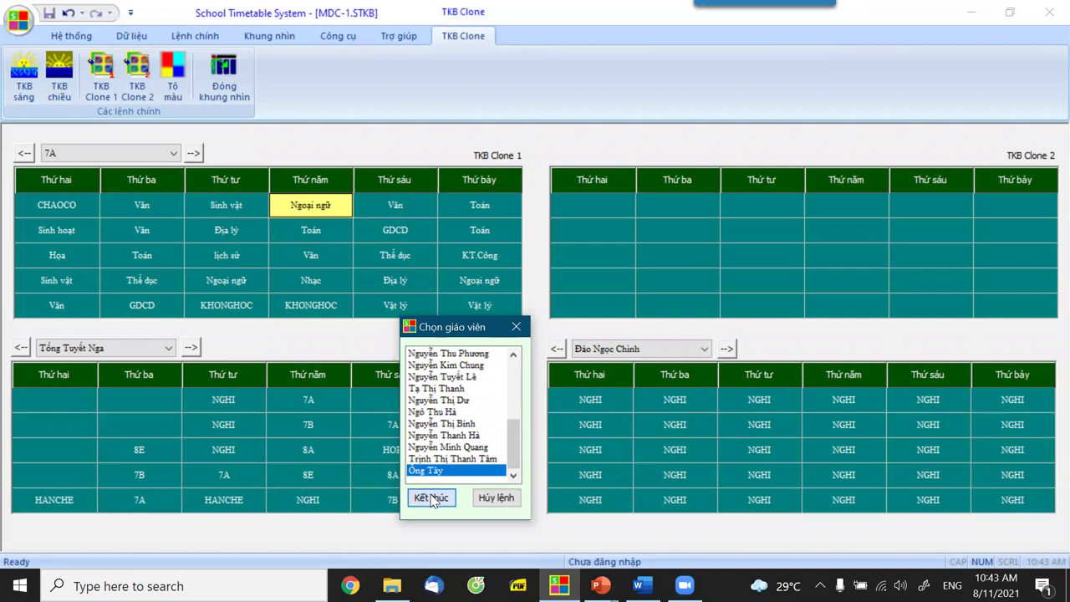
click(431, 497)
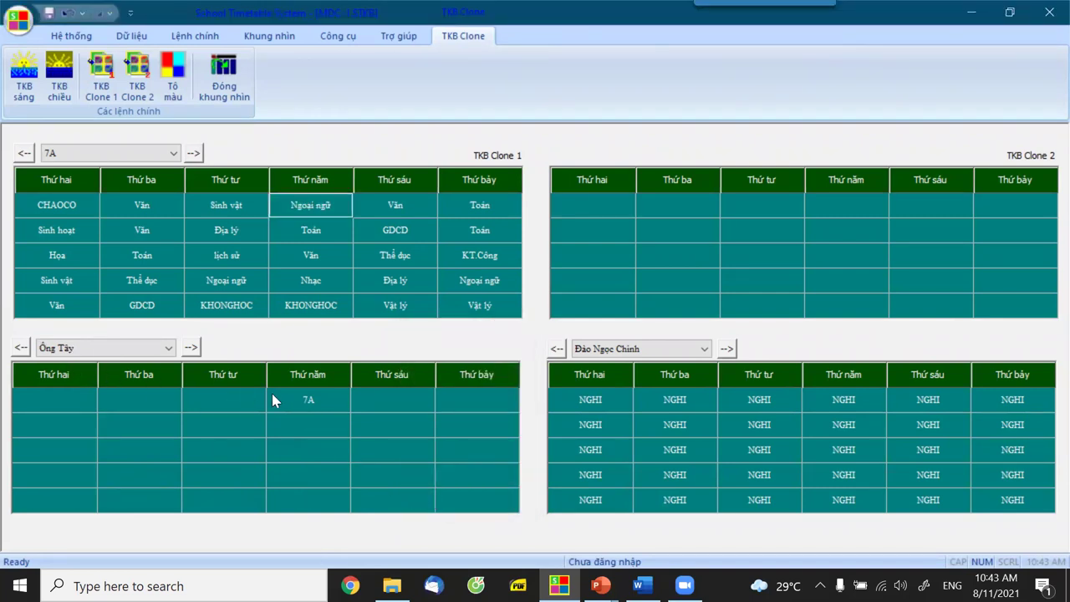
Check the new teacher's 7A lesson, then select 7A's second-period Thứ năm Toán lesson.
click(299, 398)
click(312, 206)
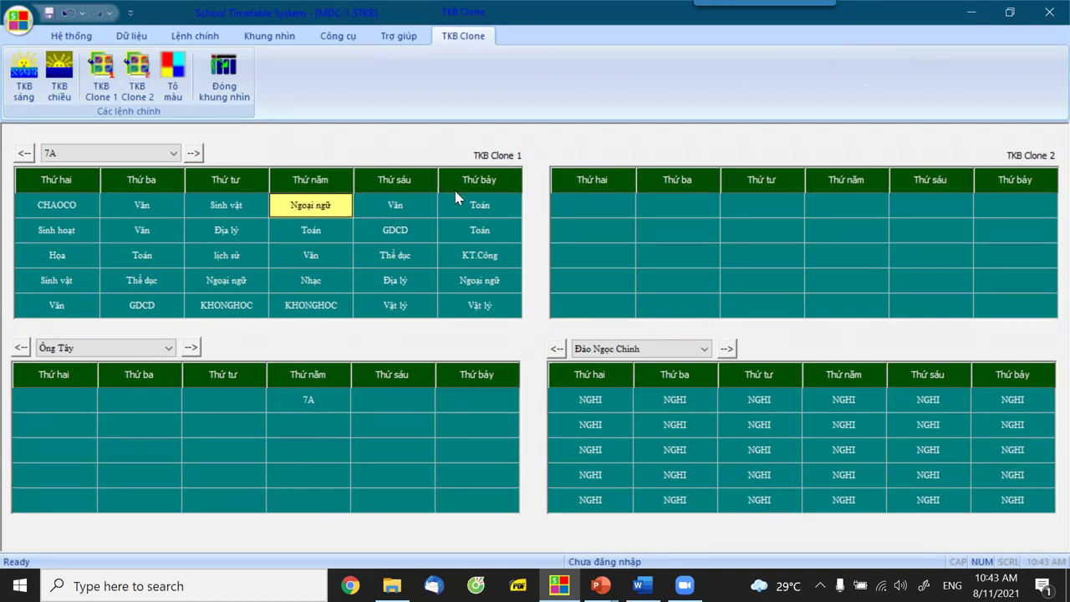
click(327, 236)
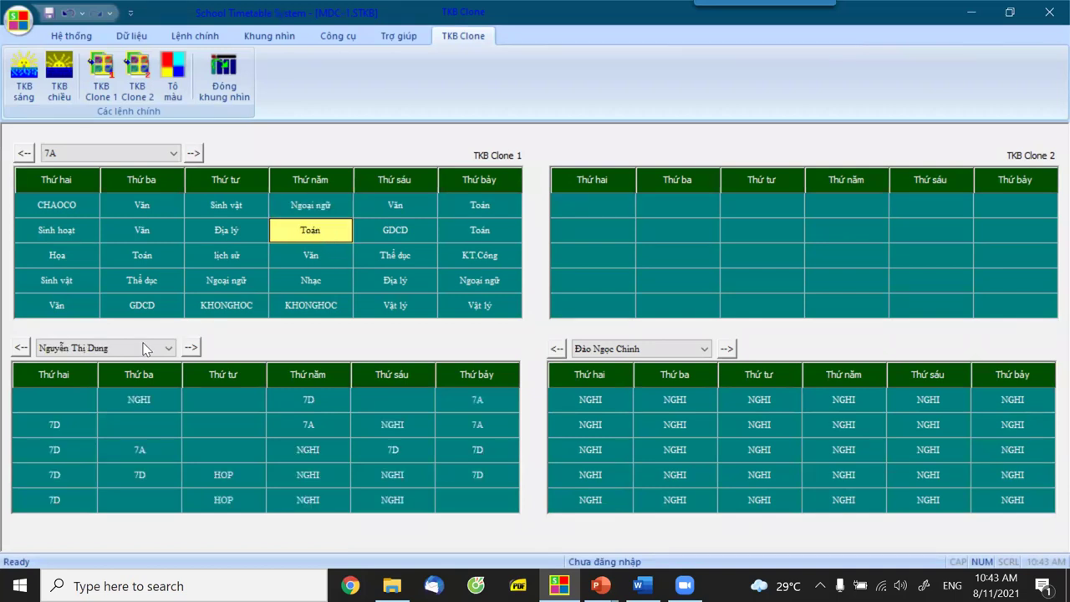
Reassign 7A's Thứ năm period-2 Toán lesson to a teacher who also teaches 9C, 8B and 8A.
right_click(328, 235)
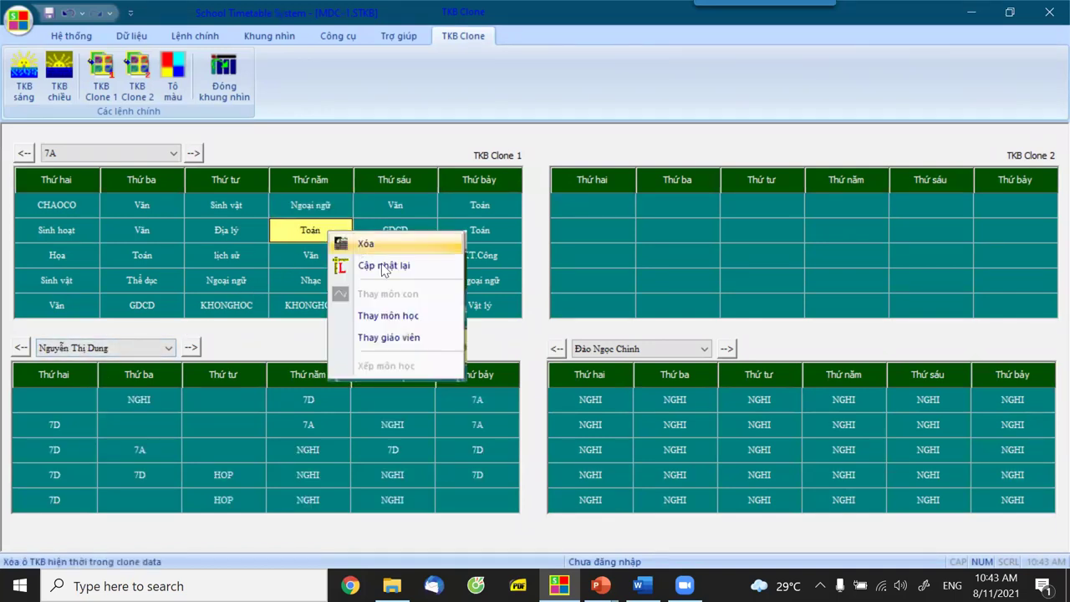
click(392, 341)
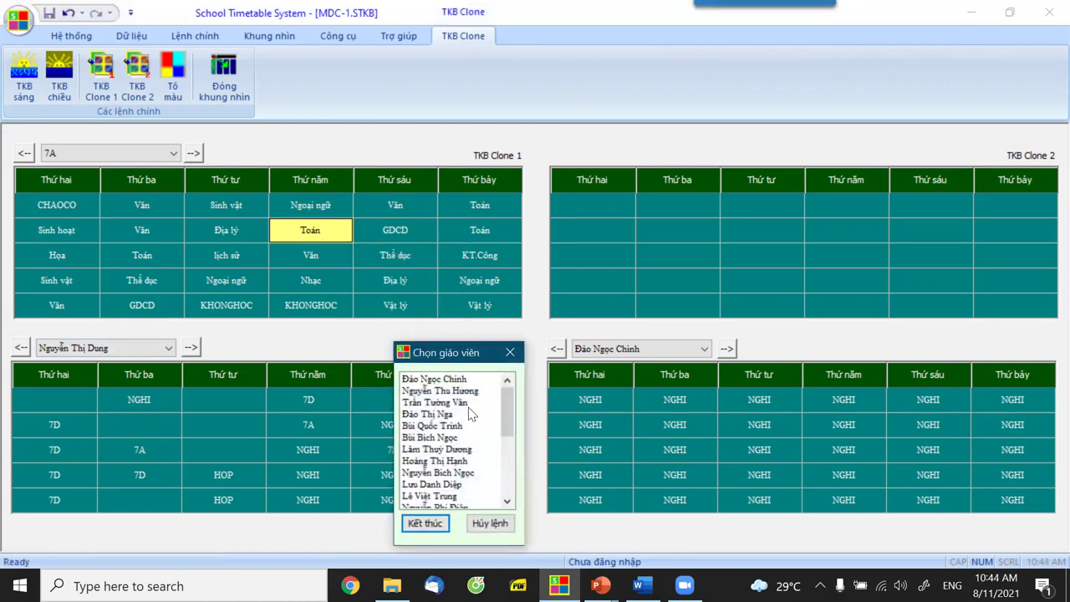
click(467, 413)
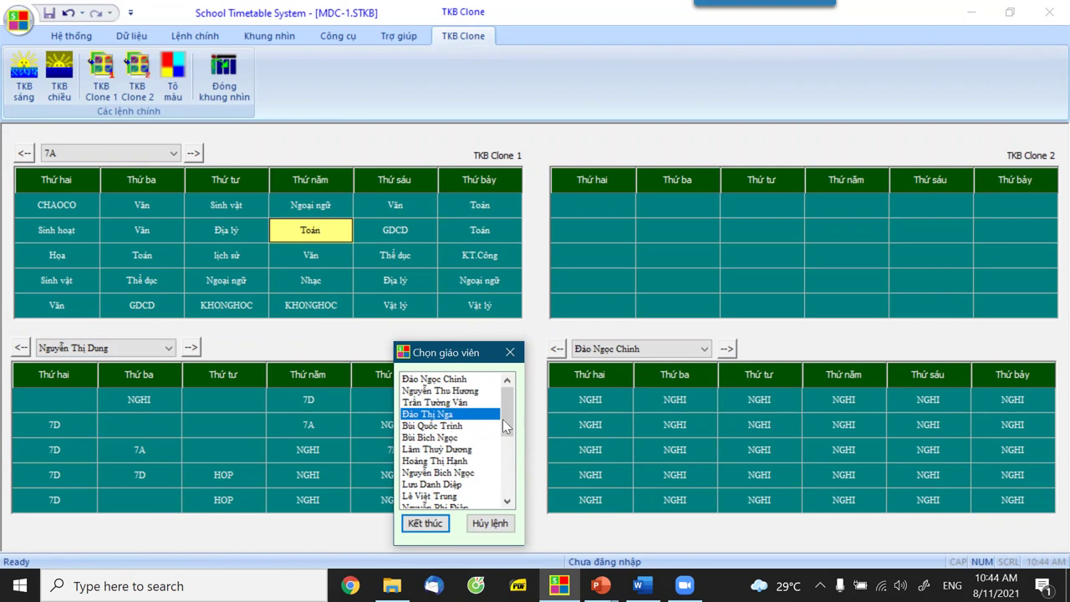
mouse_move(508, 417)
mouse_down()
mouse_move(510, 452)
mouse_move(516, 399)
mouse_up()
click(439, 449)
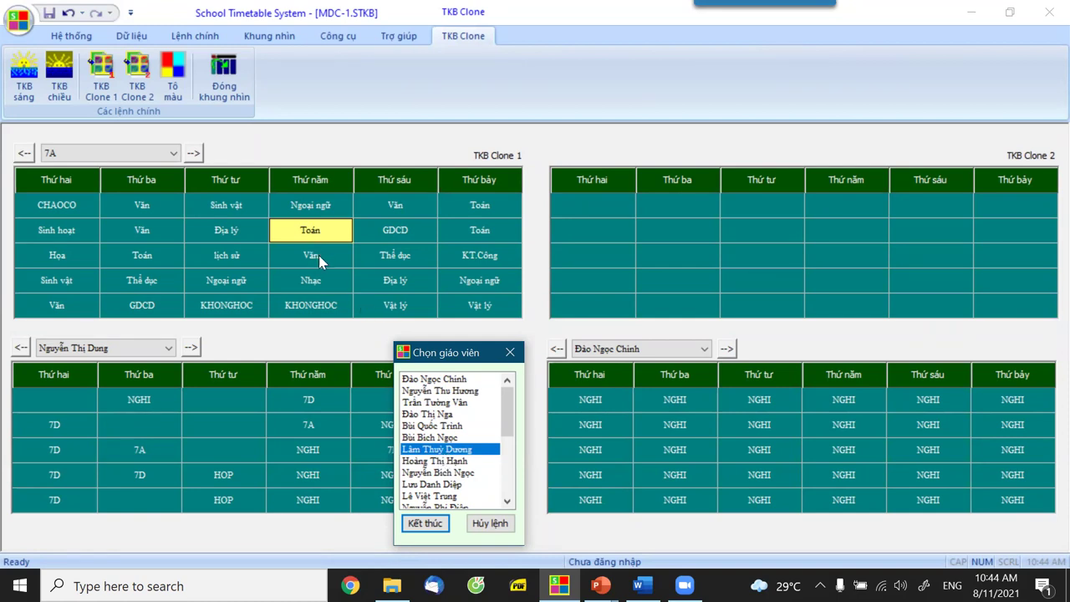
click(441, 530)
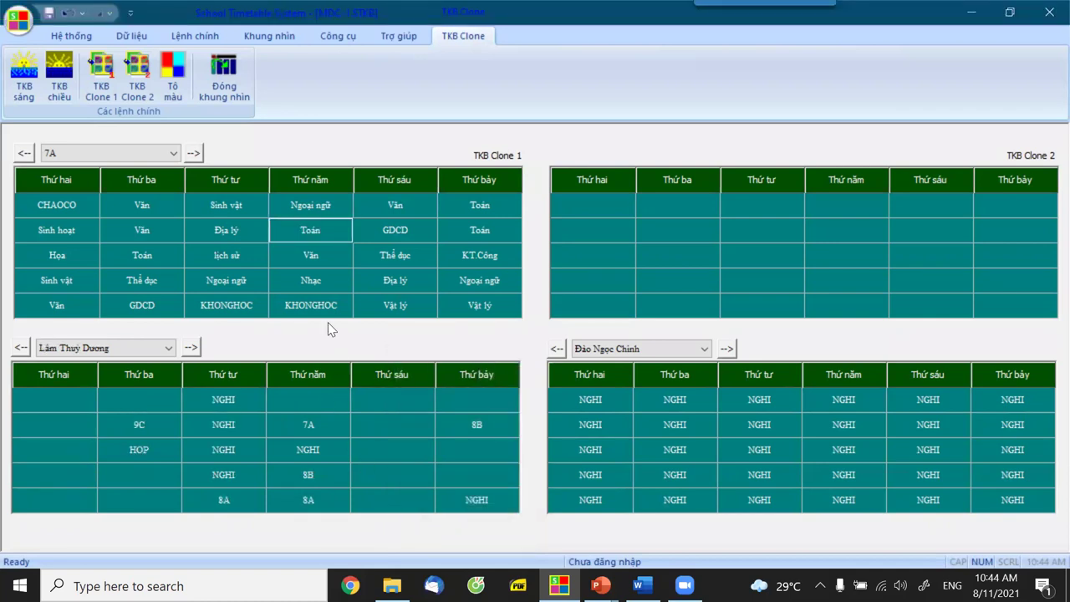
click(312, 234)
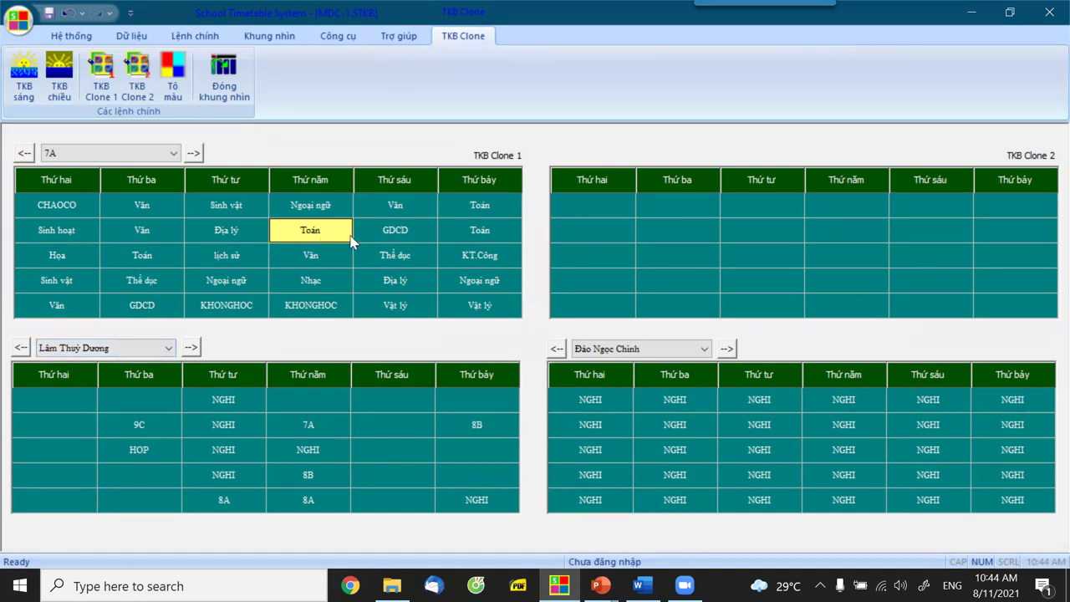
Compare teachers of 7A's Thứ bảy and Thứ năm Toán lessons and its Vật lý and Sinh vật lessons.
click(475, 207)
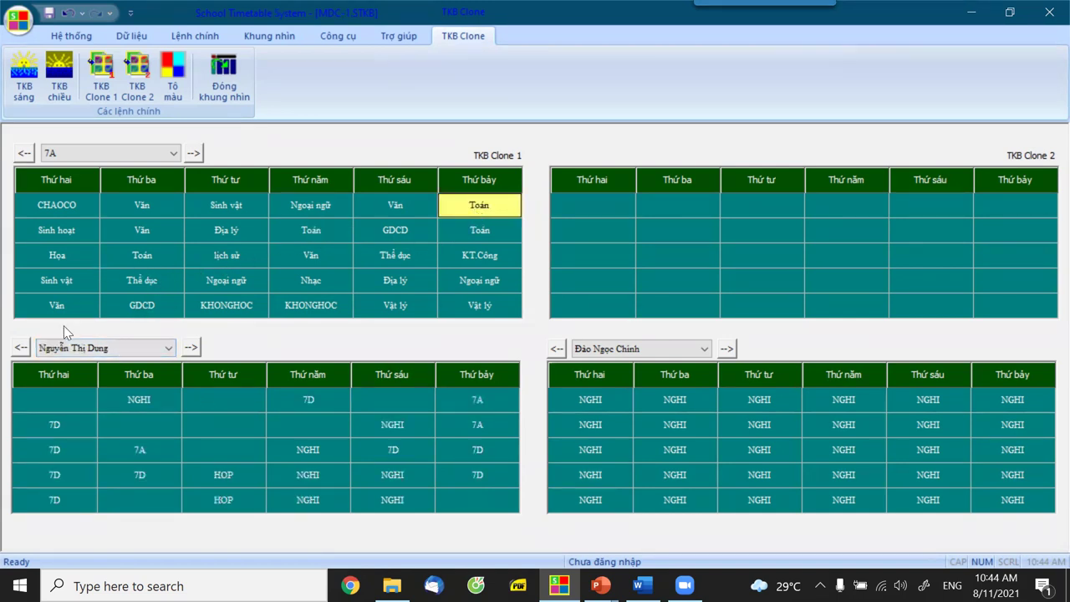
click(311, 232)
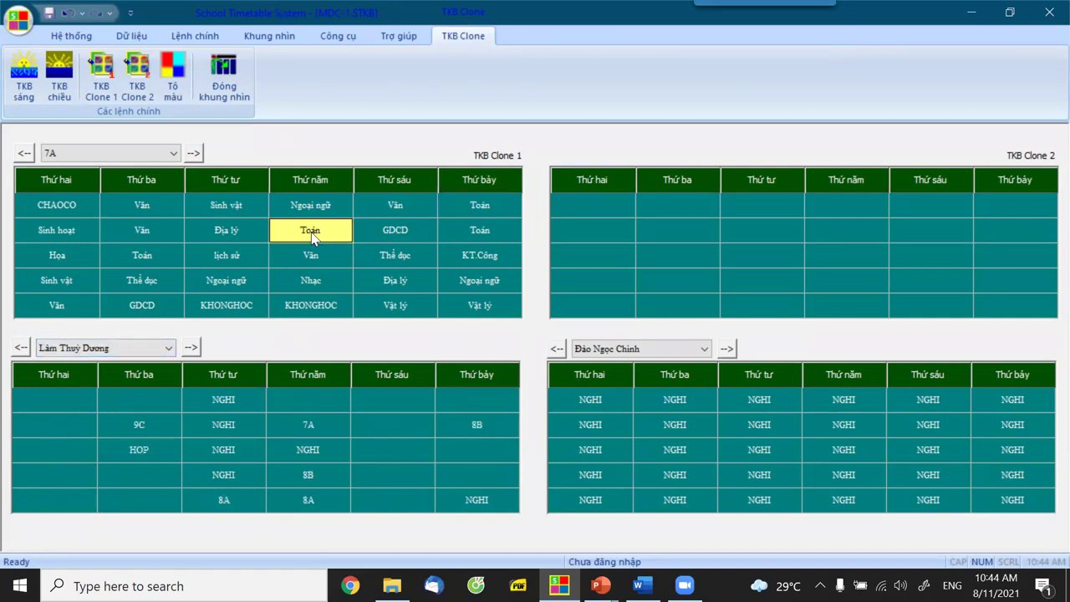
click(482, 209)
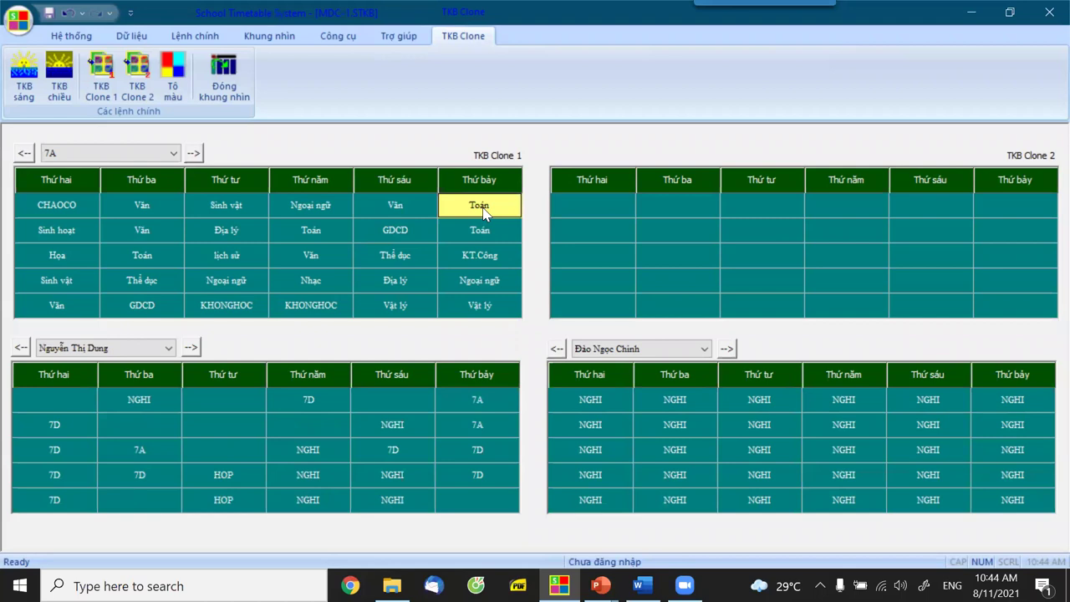
click(311, 230)
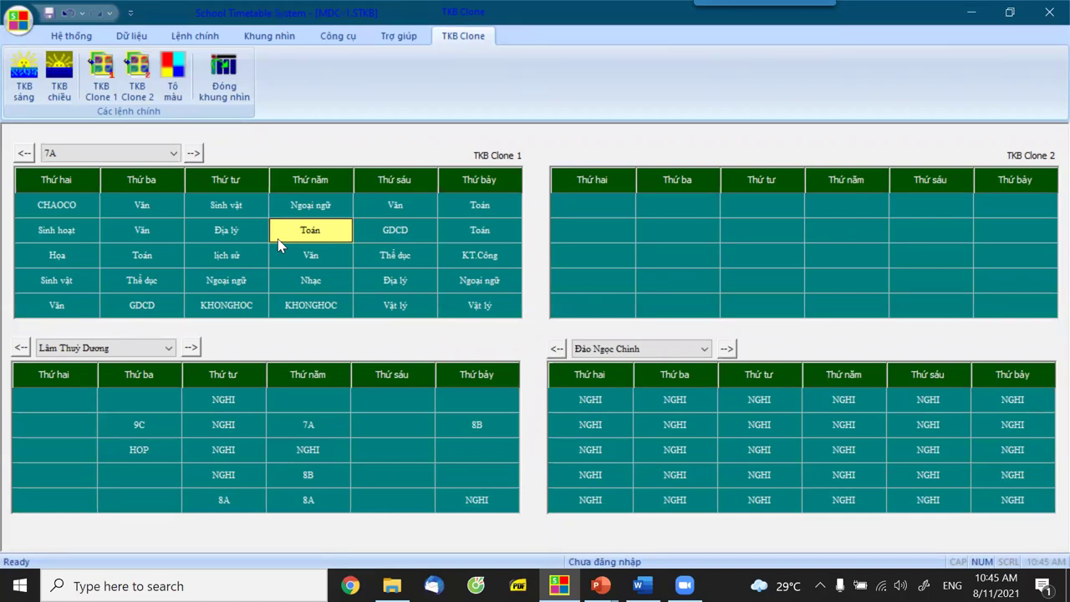
click(393, 306)
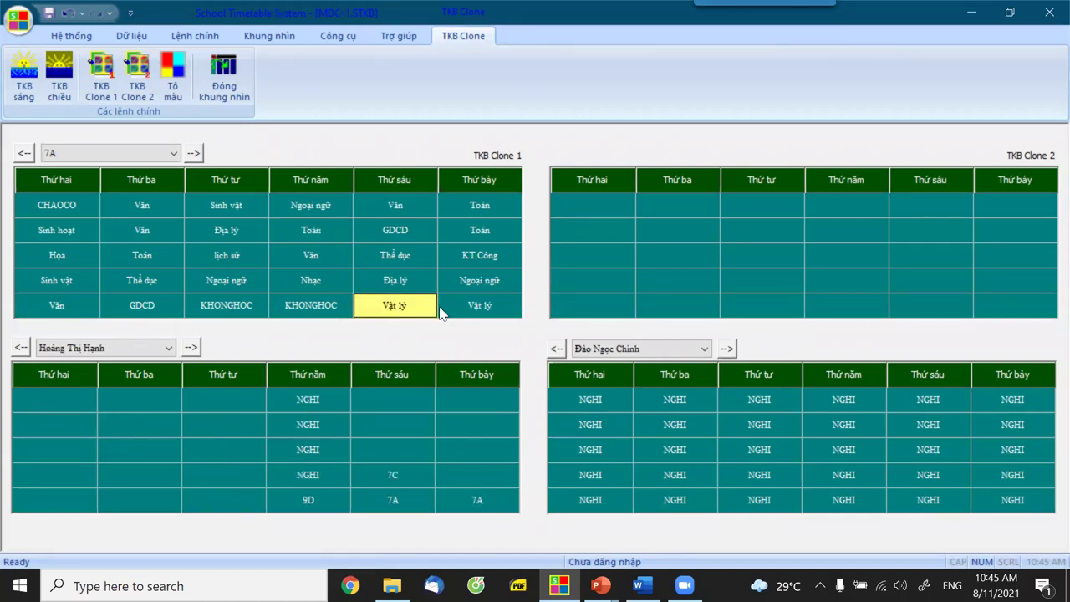
click(473, 310)
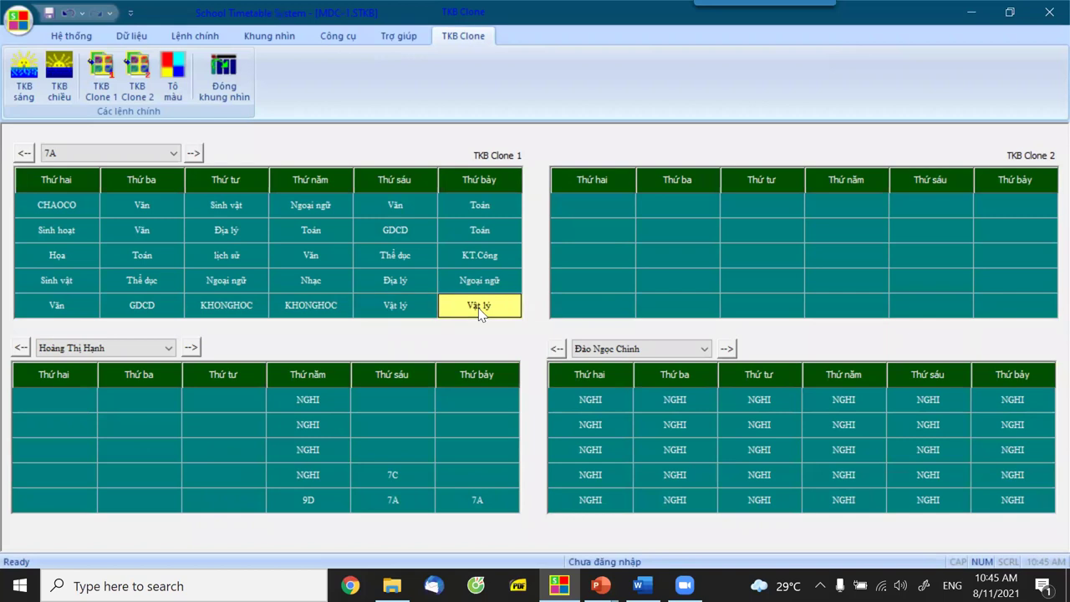
click(66, 282)
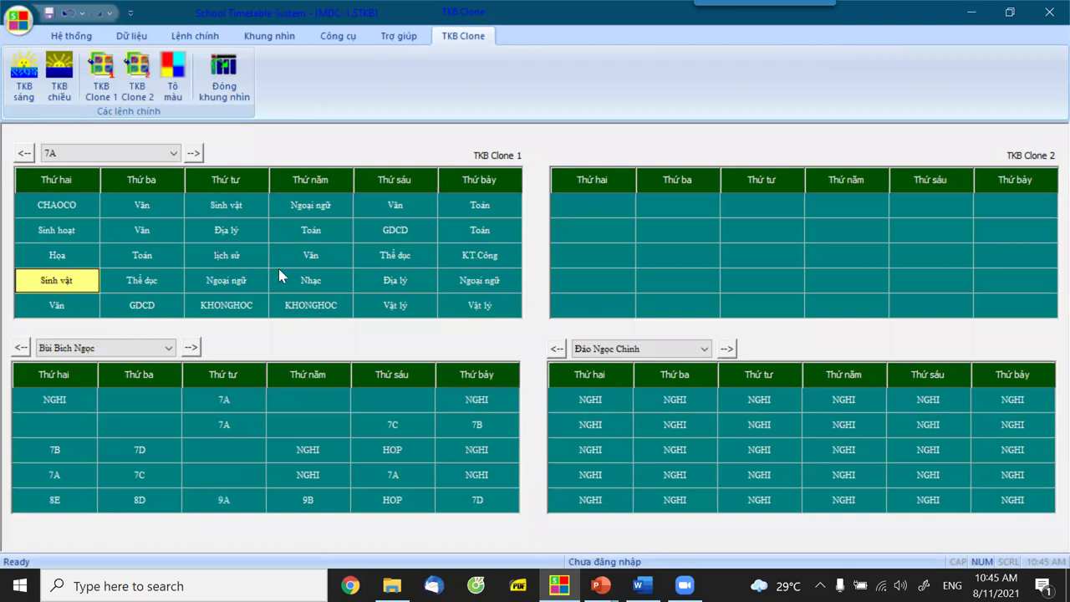
Switch to class 9A and check who teaches its Sinh vật, Vật lý and Hóa học lessons.
click(195, 162)
click(196, 159)
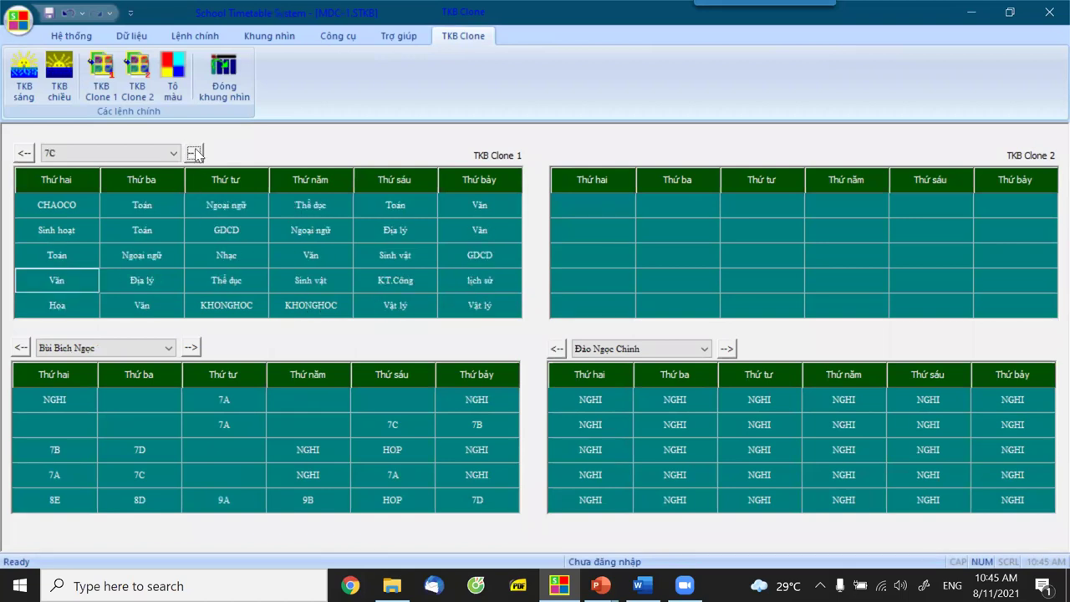
click(176, 155)
click(67, 278)
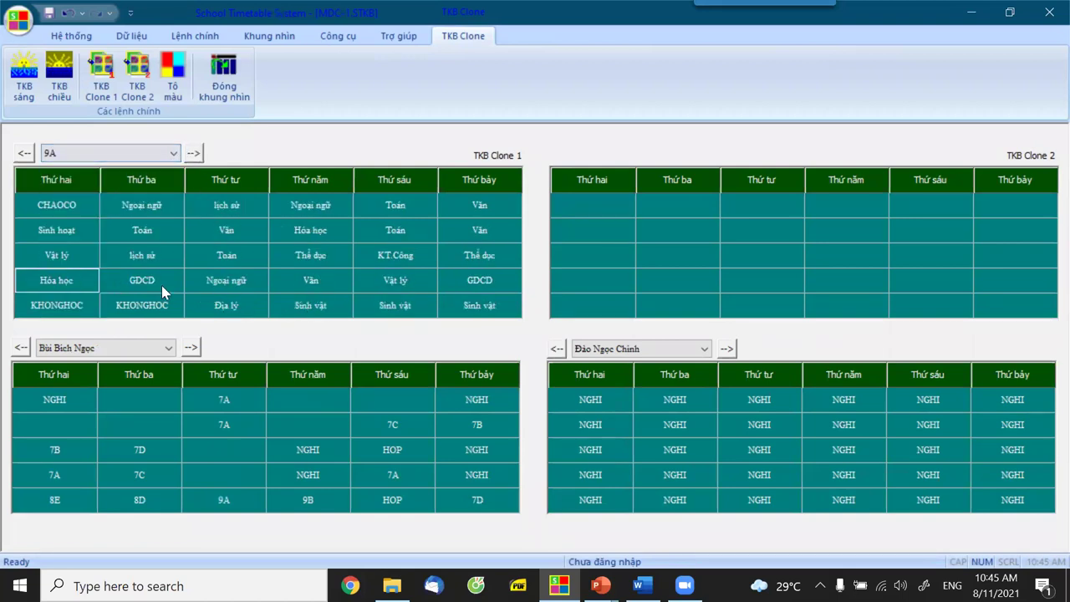
click(422, 309)
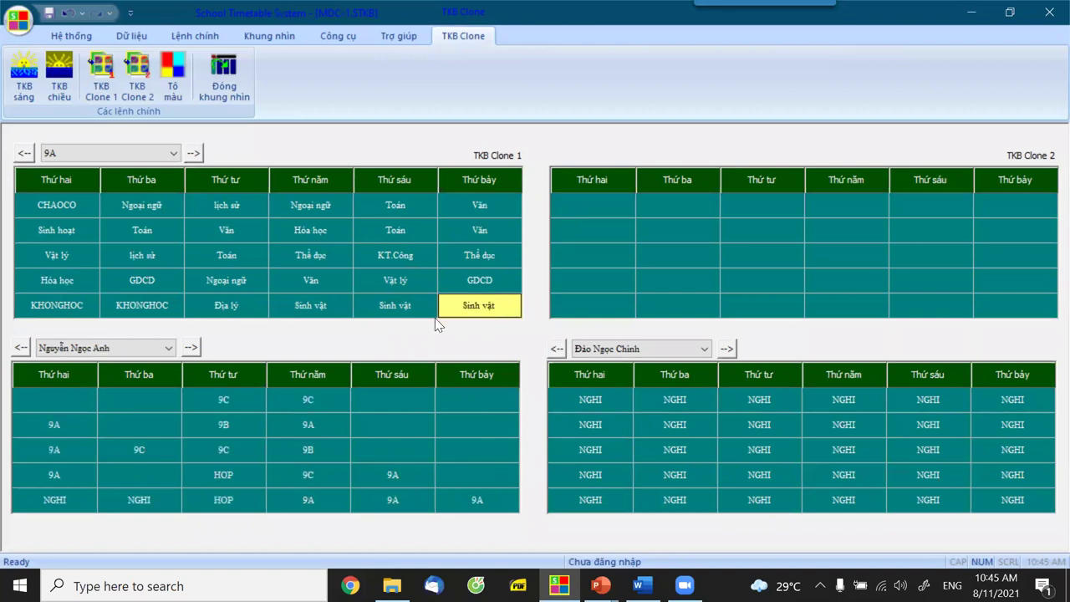
click(326, 312)
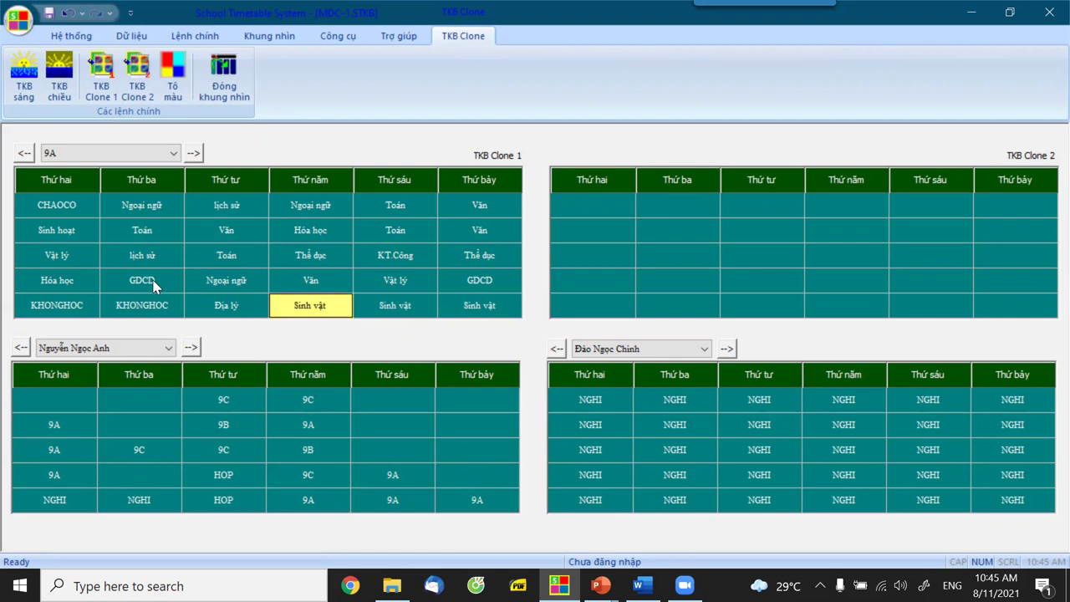
click(76, 264)
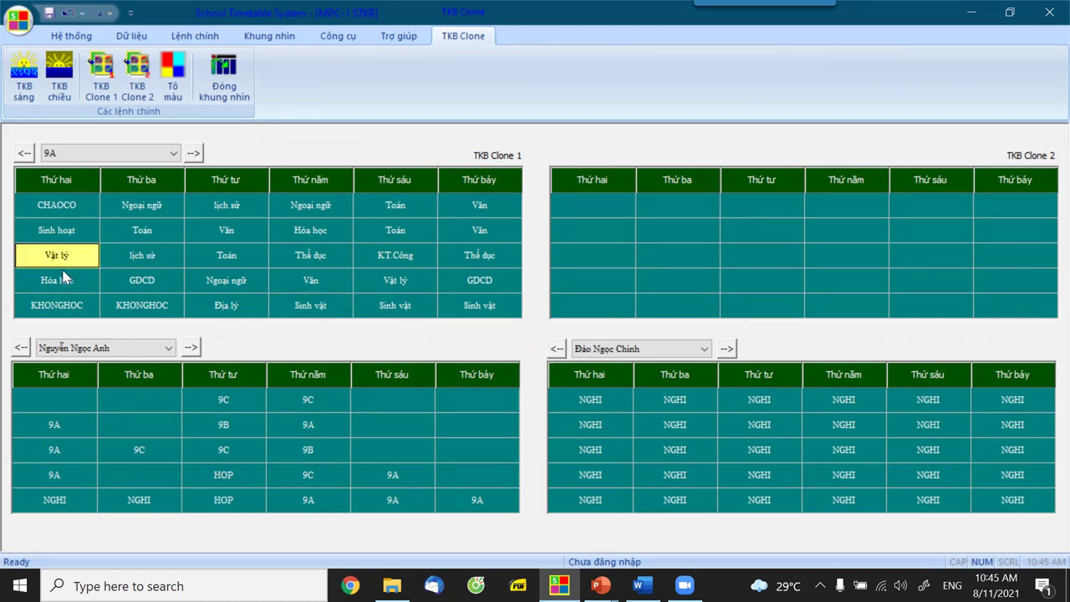
click(75, 282)
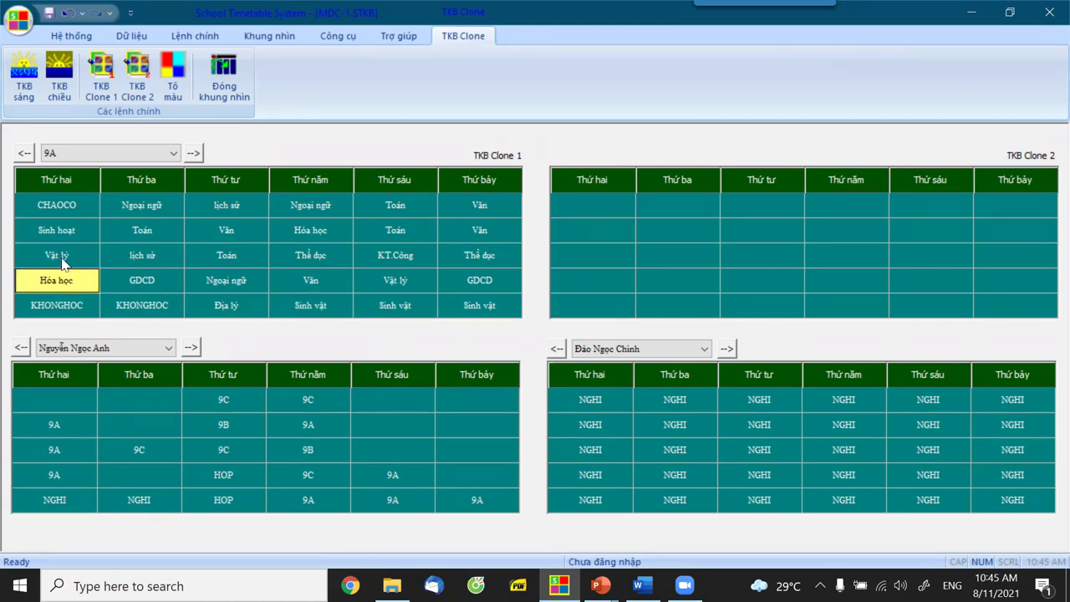
click(62, 259)
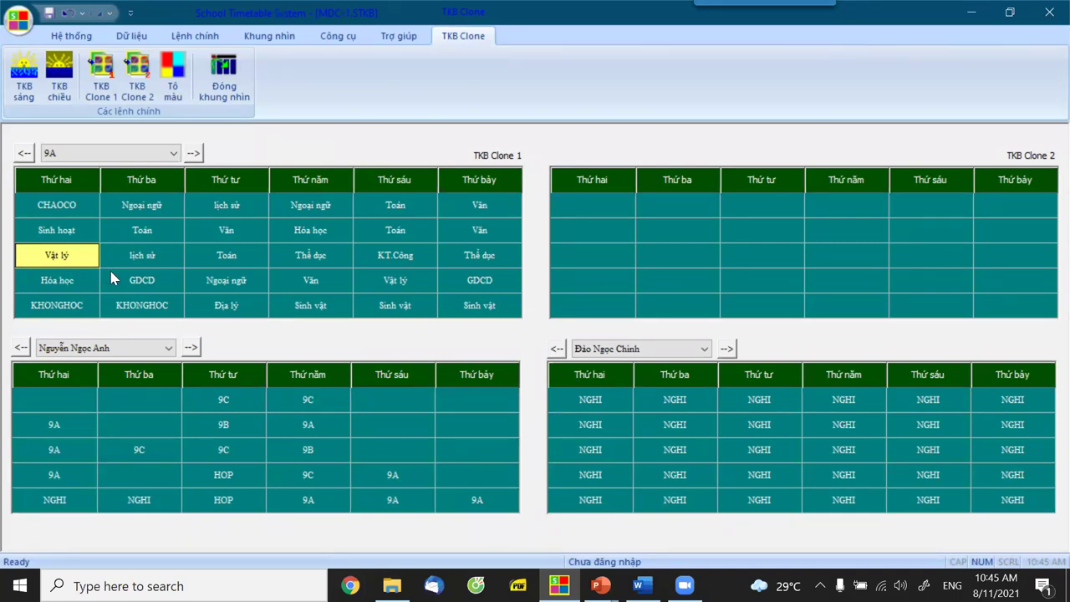
Close the clone view and delete KHTN from the Môn học subject list.
click(239, 91)
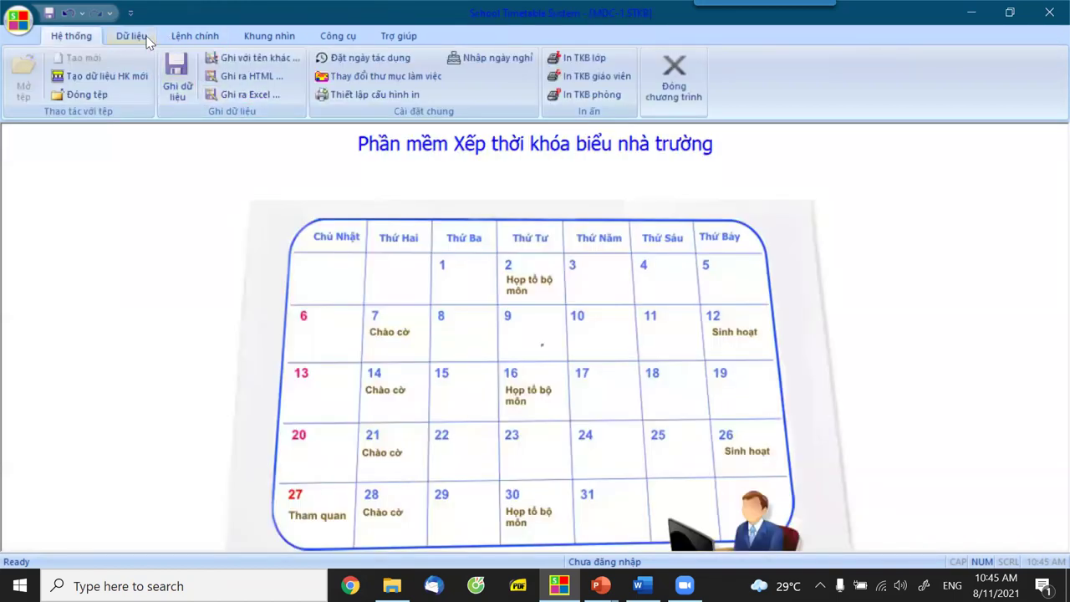
click(132, 37)
click(322, 77)
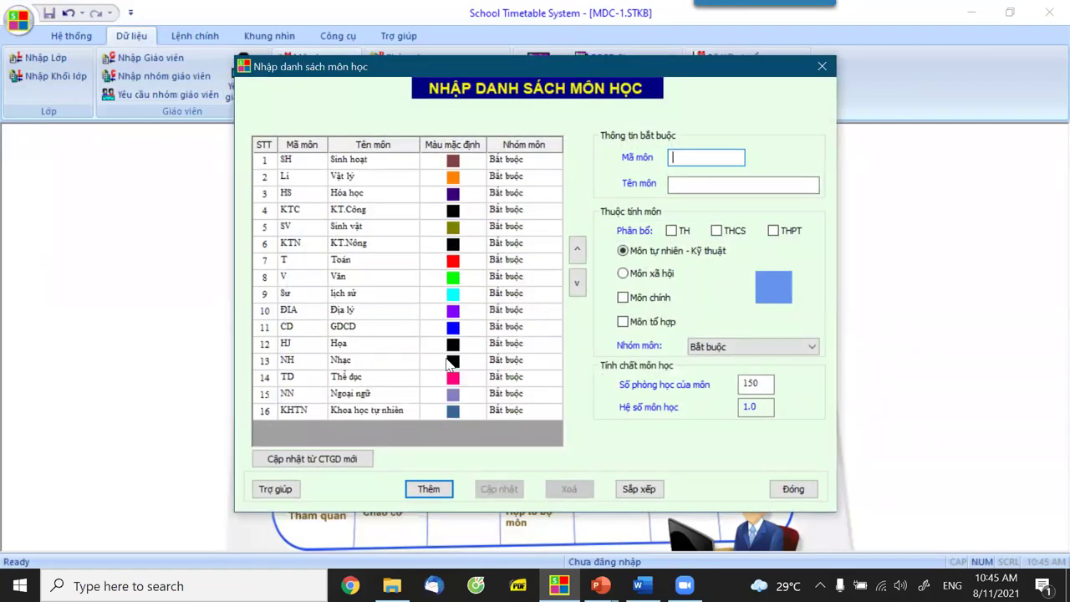
click(358, 410)
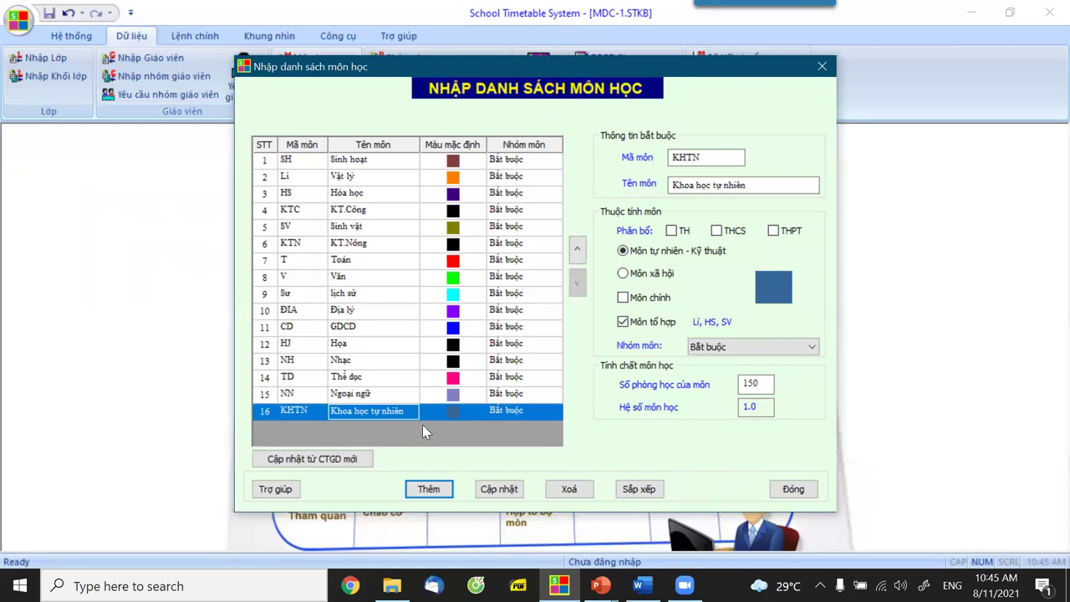
click(575, 493)
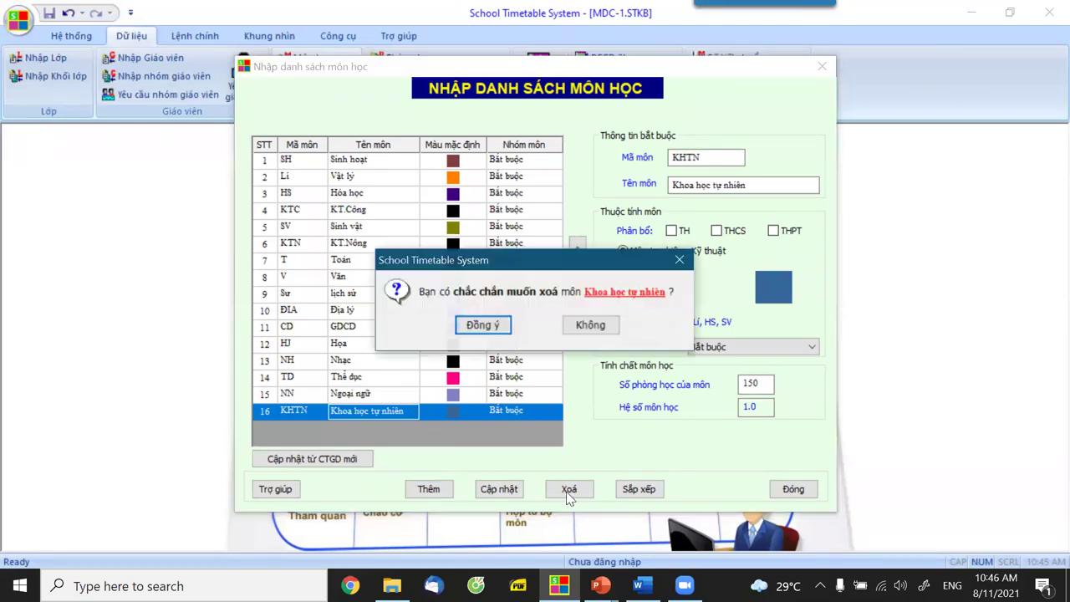
click(490, 331)
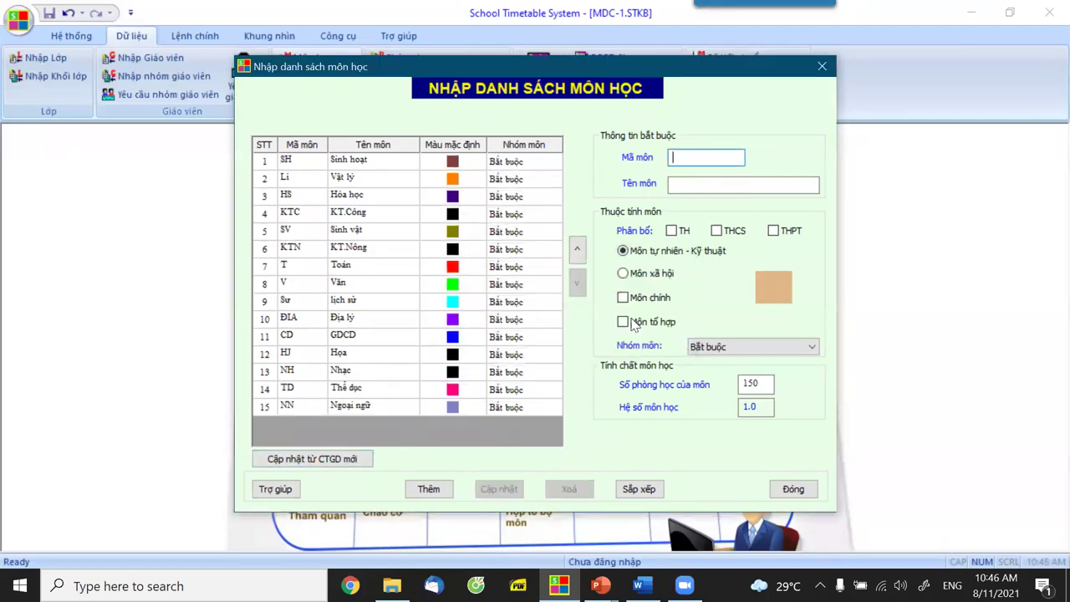
Add a subject with code KHTN named 'Khoa học tự nhiên'.
text(KHTN)
click(702, 181)
text(Kh)
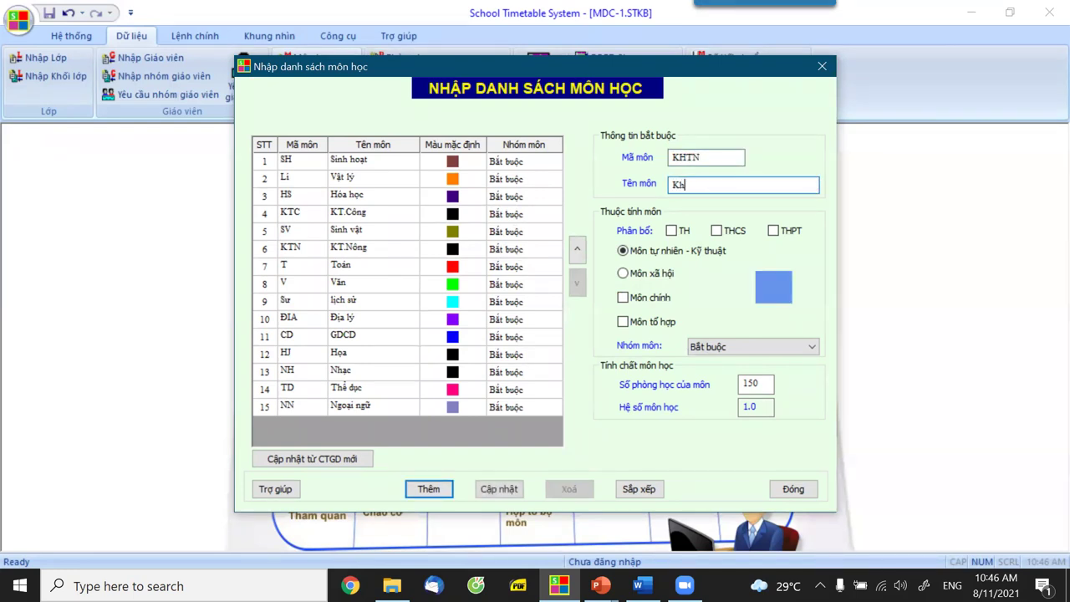
text(oa học tưj nhiên)
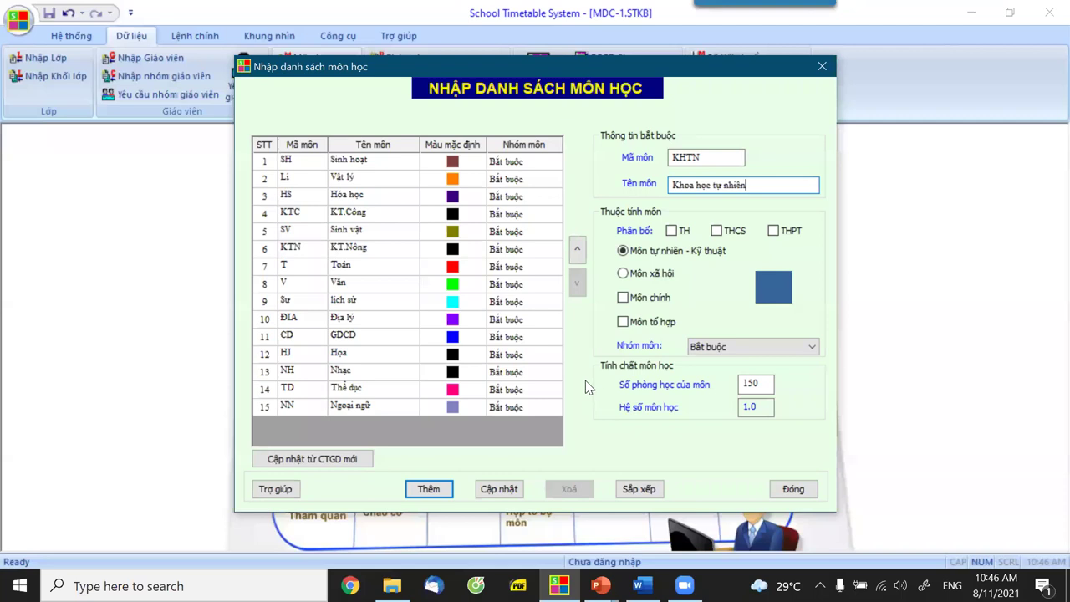
click(428, 488)
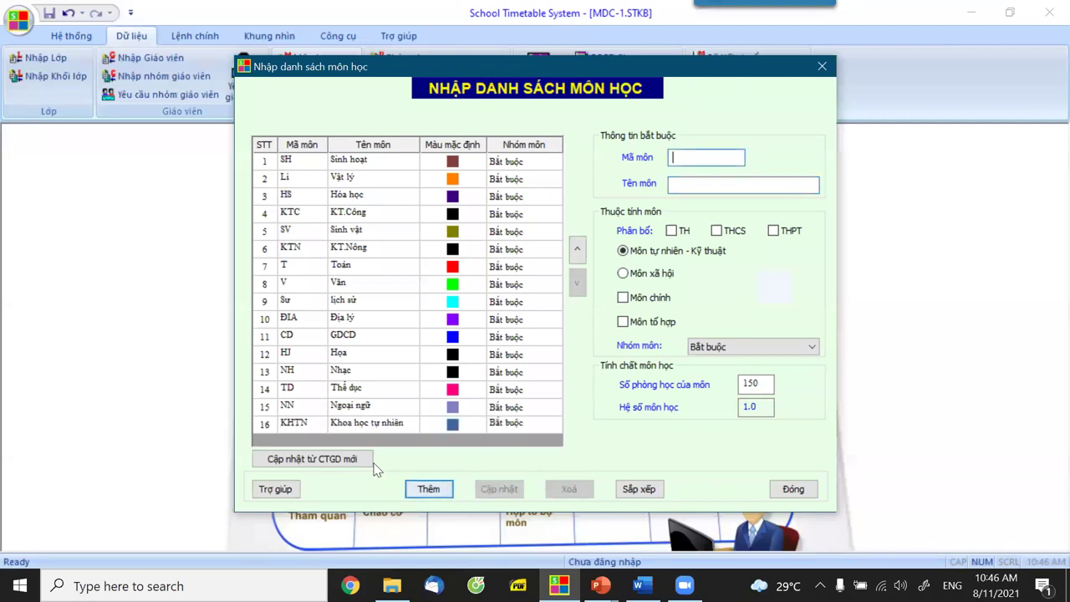
Make KHTN a Môn tổ hợp of Vật lý, Hóa học and Sinh vật, and close the list.
click(367, 424)
click(625, 322)
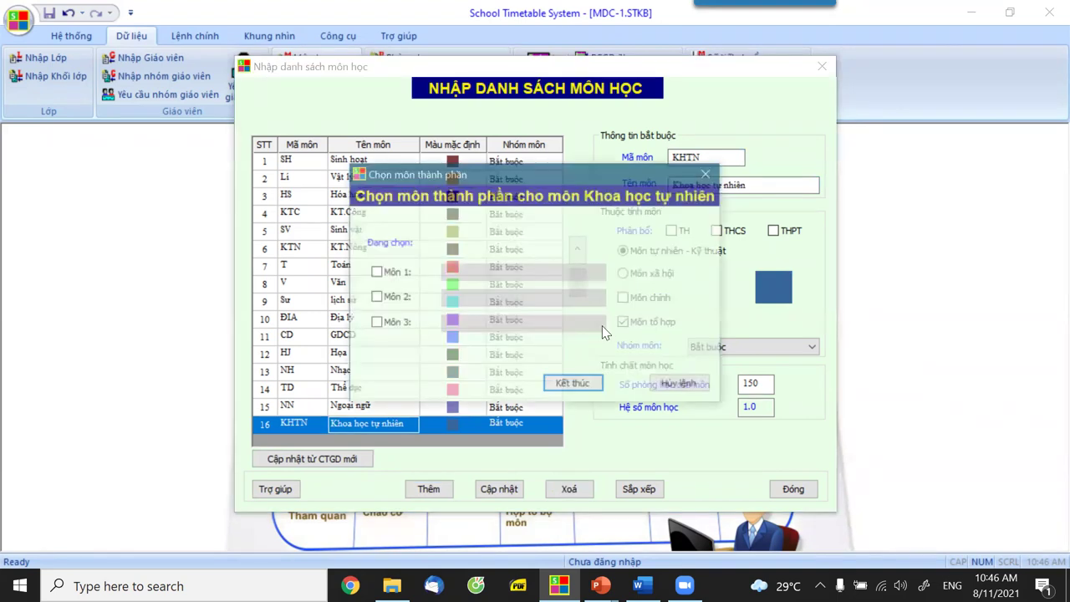
click(376, 274)
click(489, 272)
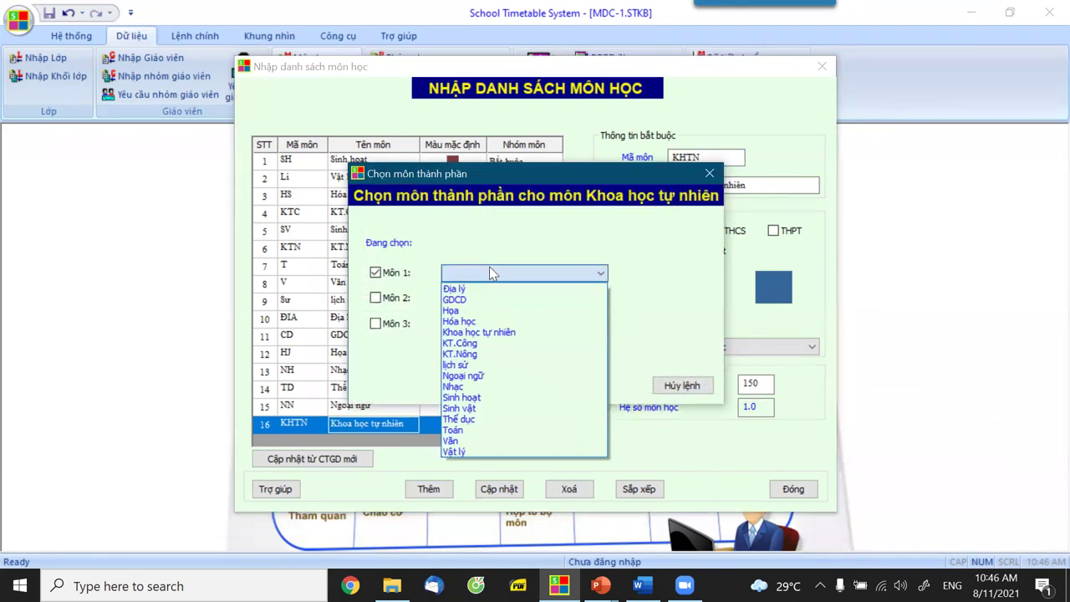
click(473, 451)
click(375, 297)
click(467, 300)
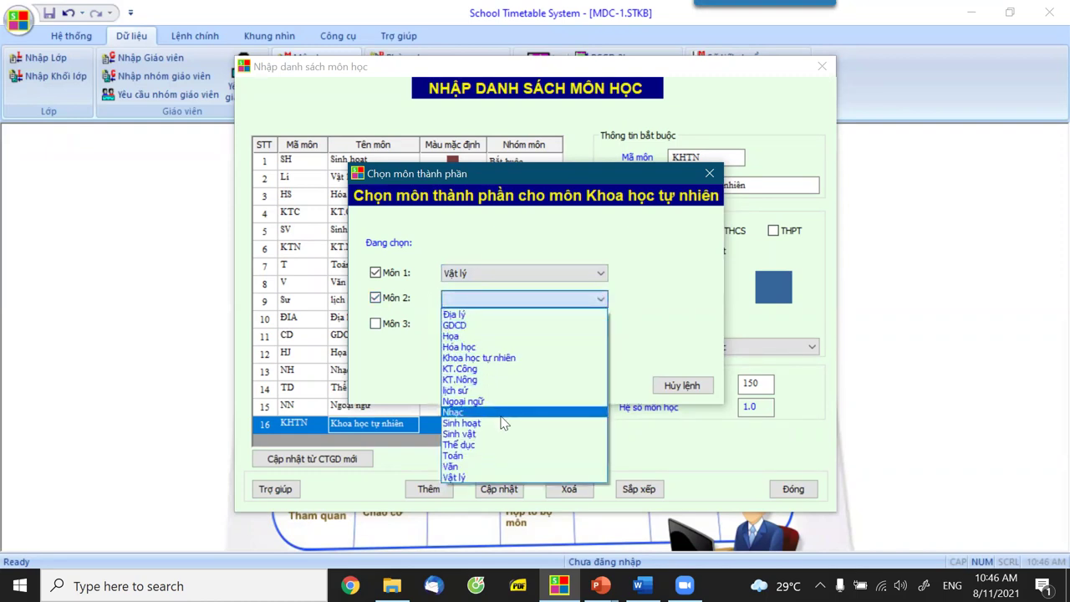
click(477, 347)
click(375, 323)
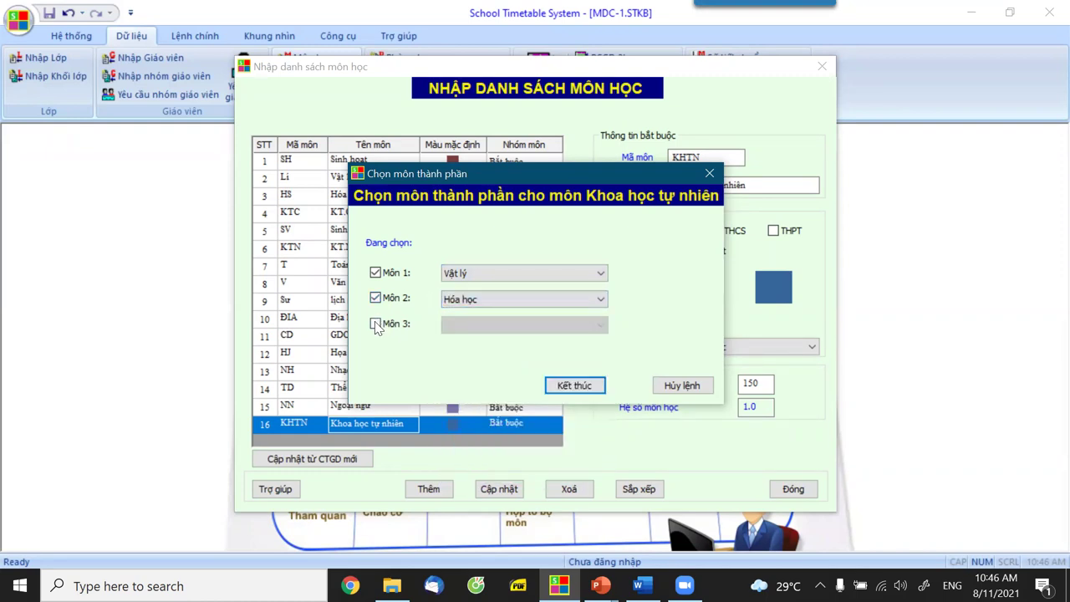
click(479, 323)
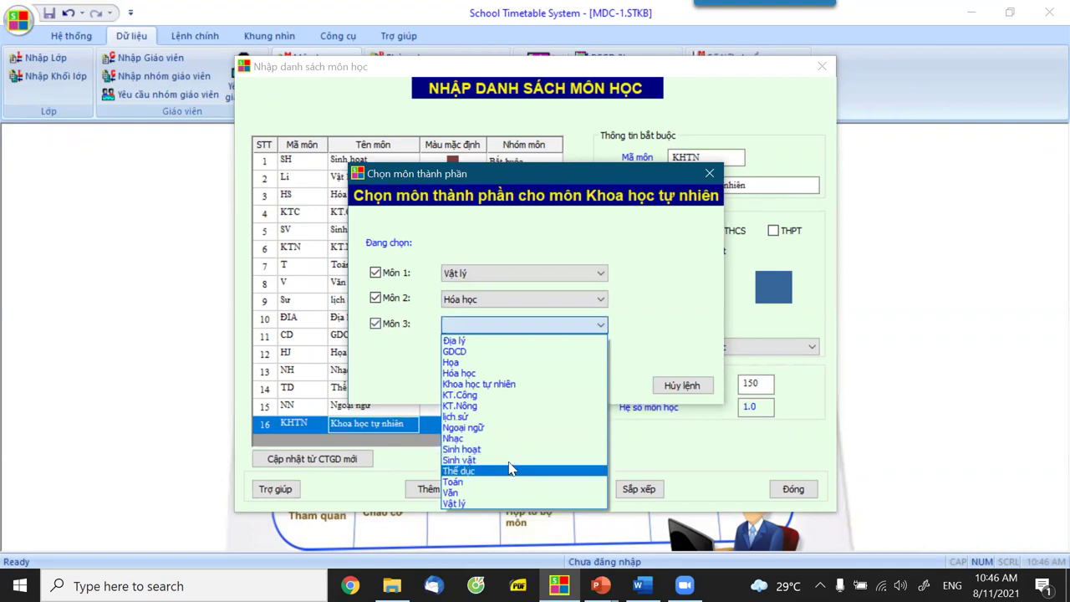
click(488, 460)
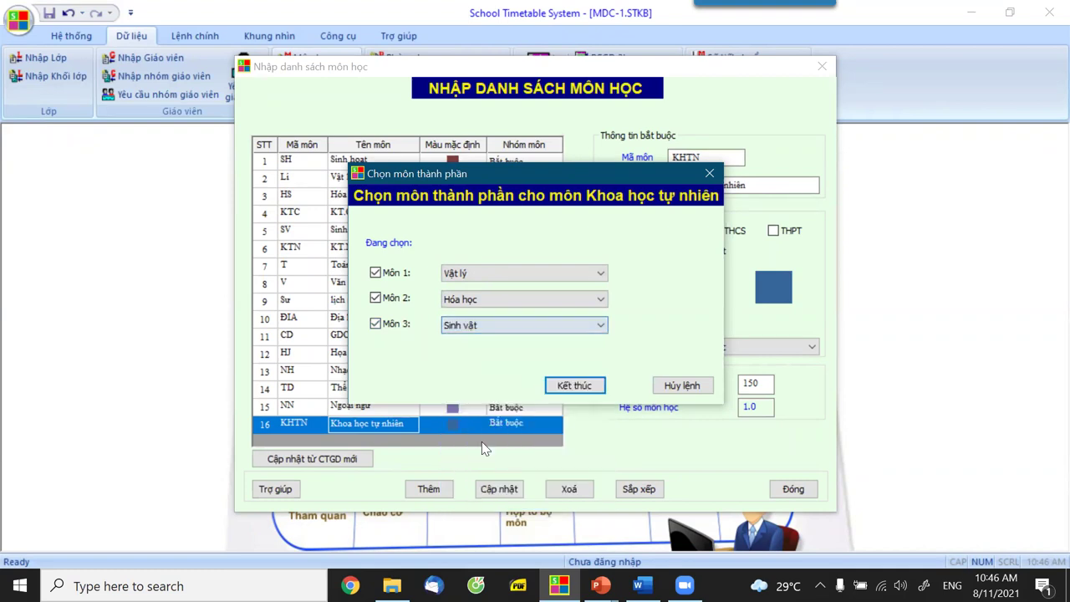
click(574, 386)
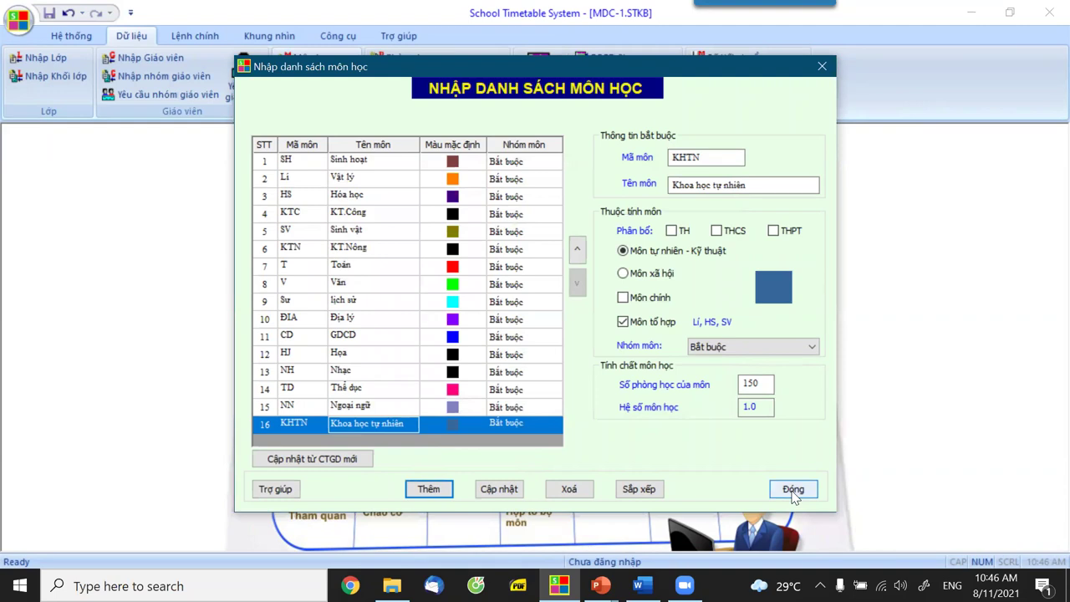
click(793, 488)
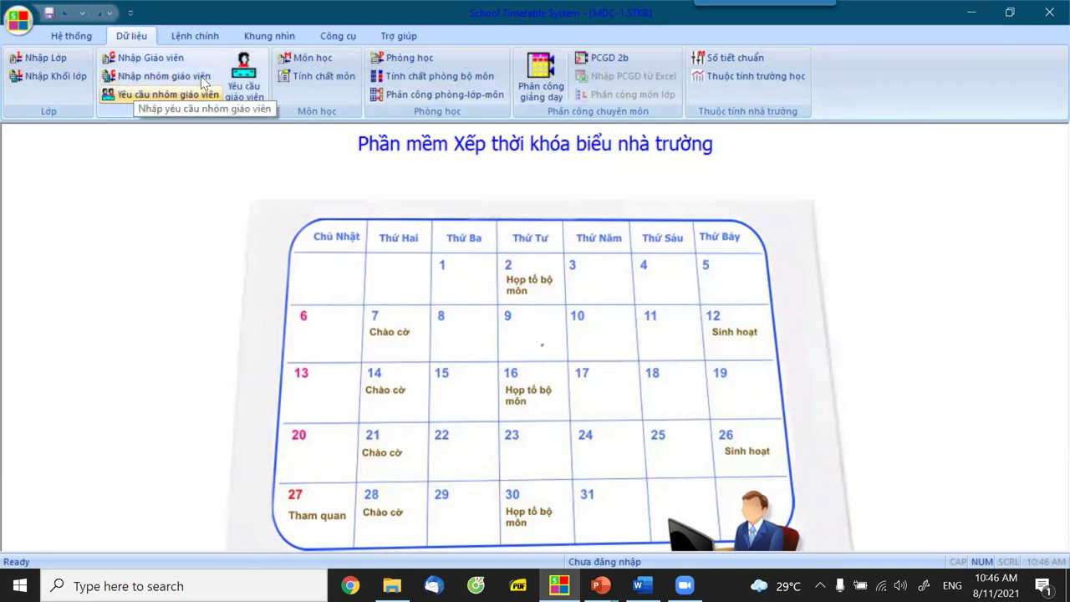
click(248, 35)
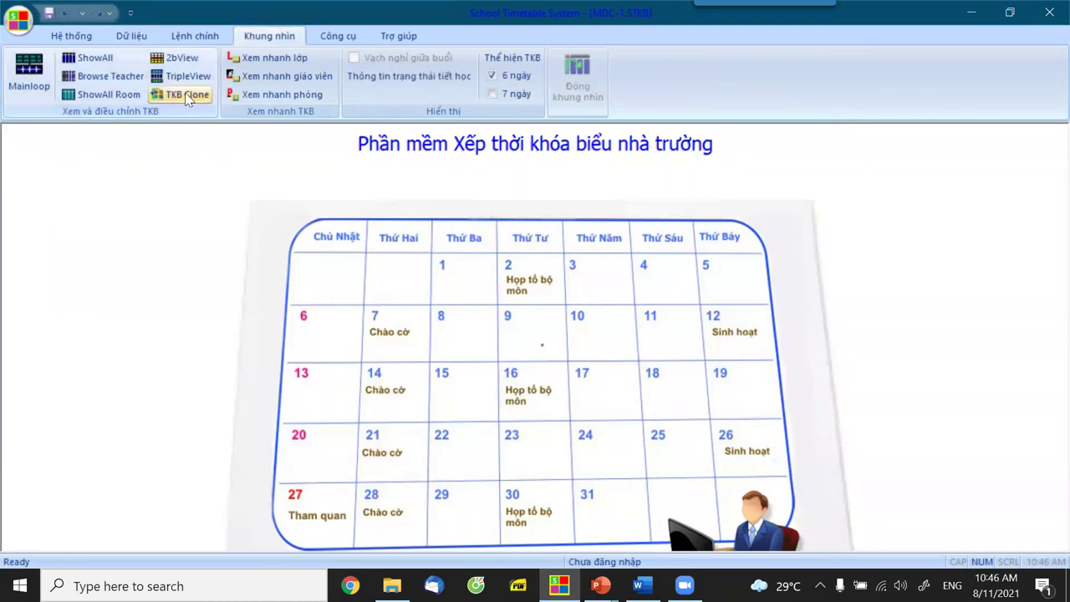
click(185, 94)
click(63, 347)
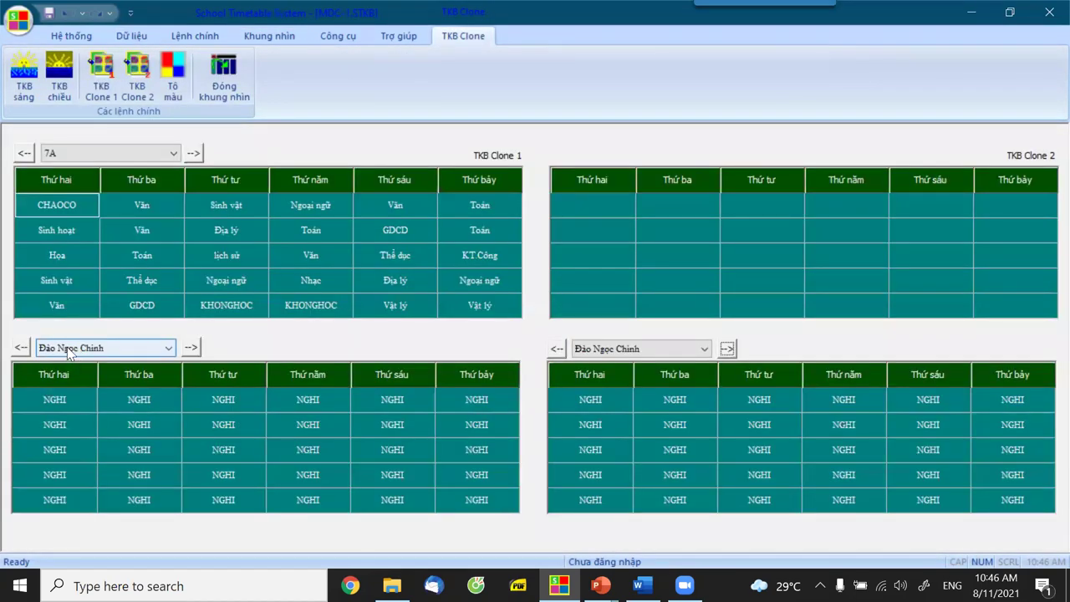
click(64, 284)
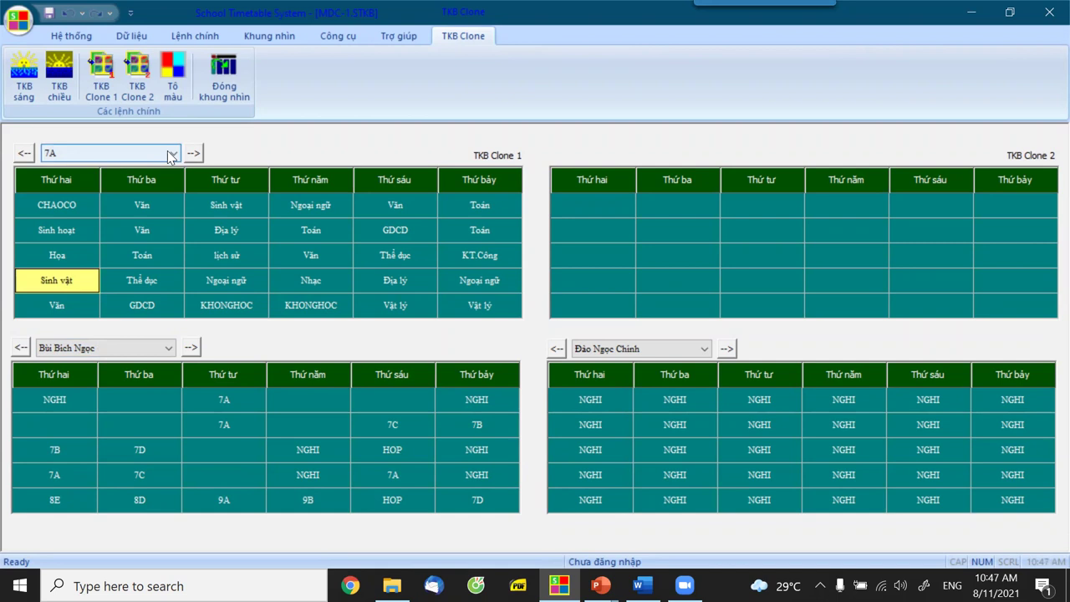
click(104, 154)
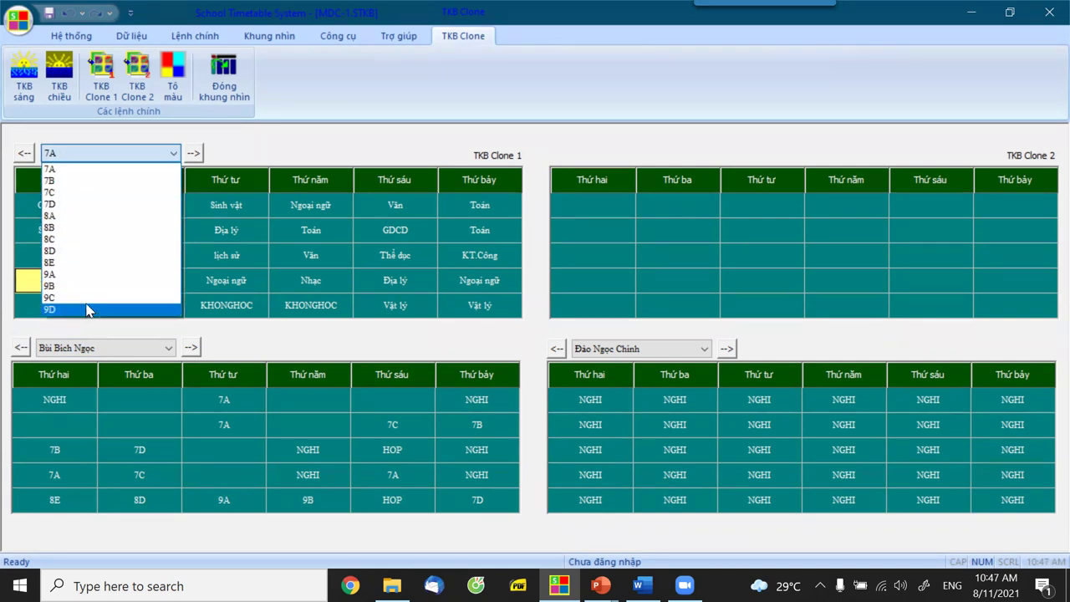
click(188, 132)
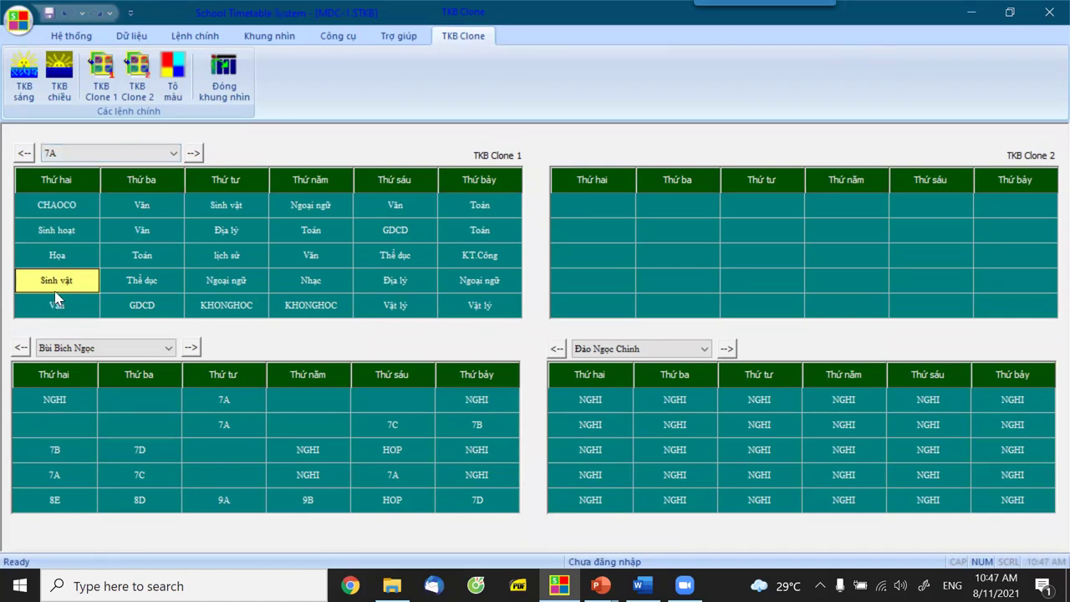
click(473, 307)
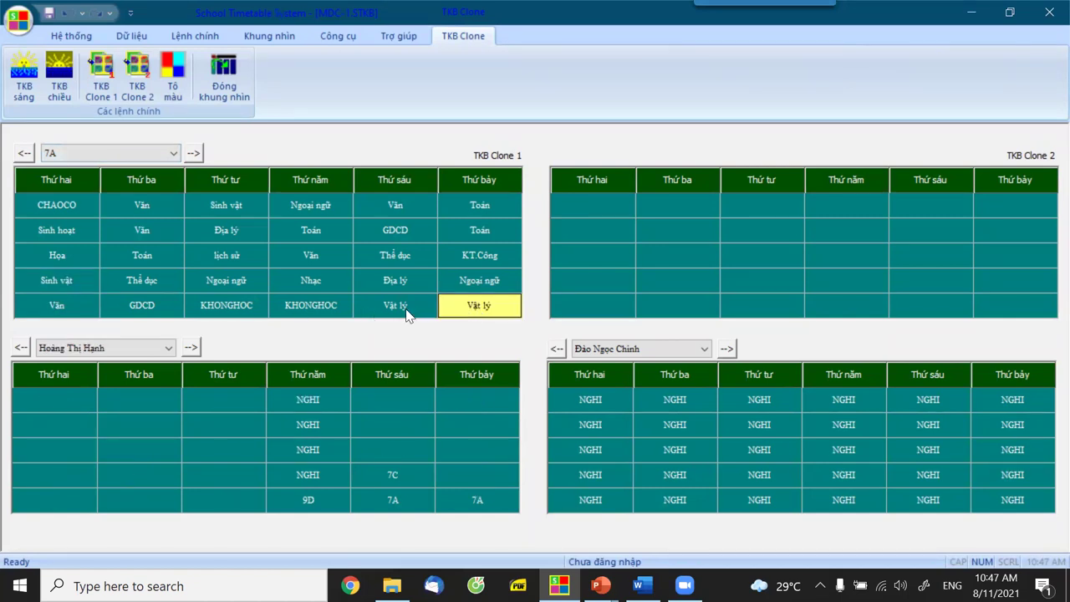
click(407, 311)
click(58, 281)
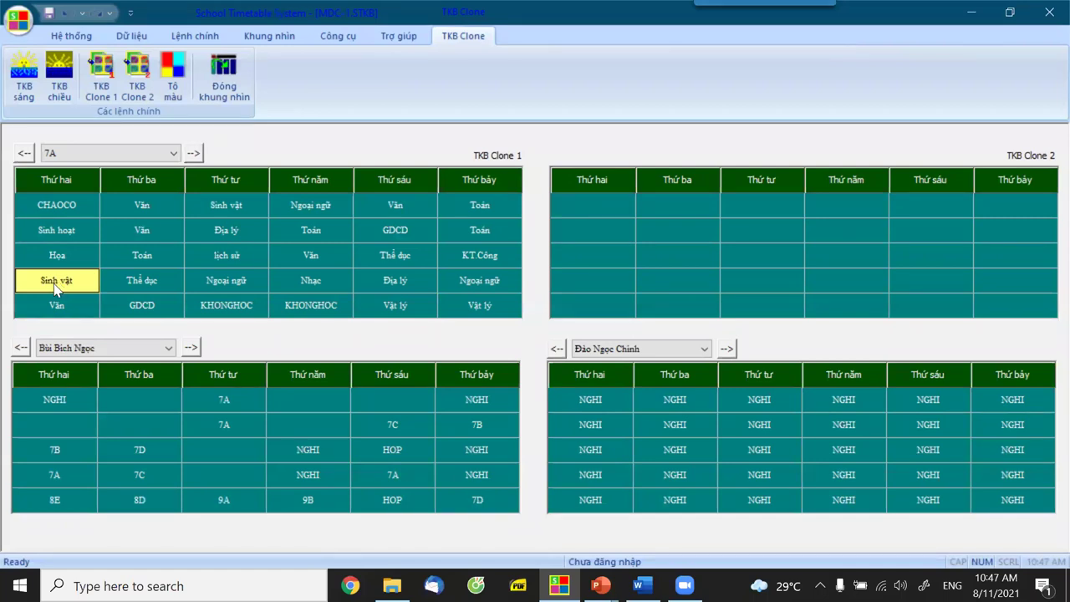
Change 7A's Thứ hai and Thứ tư Sinh vật lessons to Khoa học tự nhiên.
right_click(56, 288)
click(132, 372)
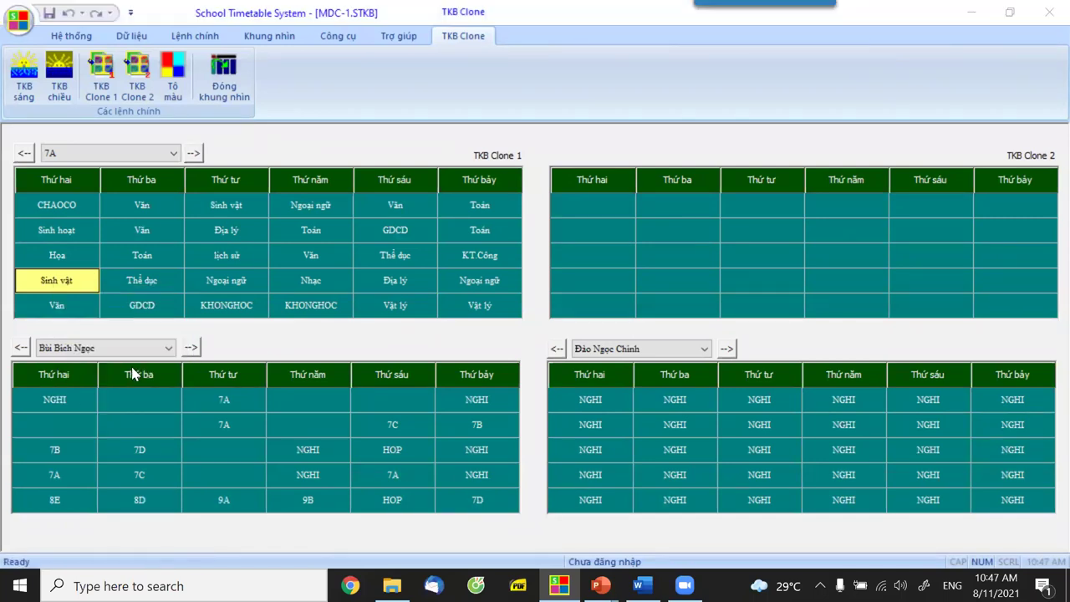
scroll(244, 445, down, 5)
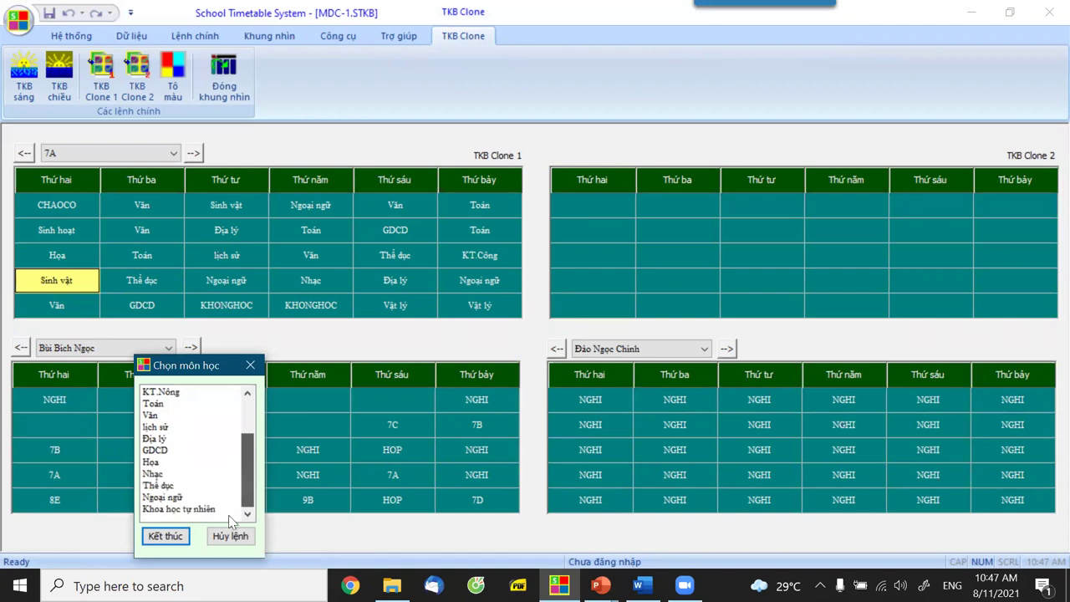
click(203, 509)
click(166, 536)
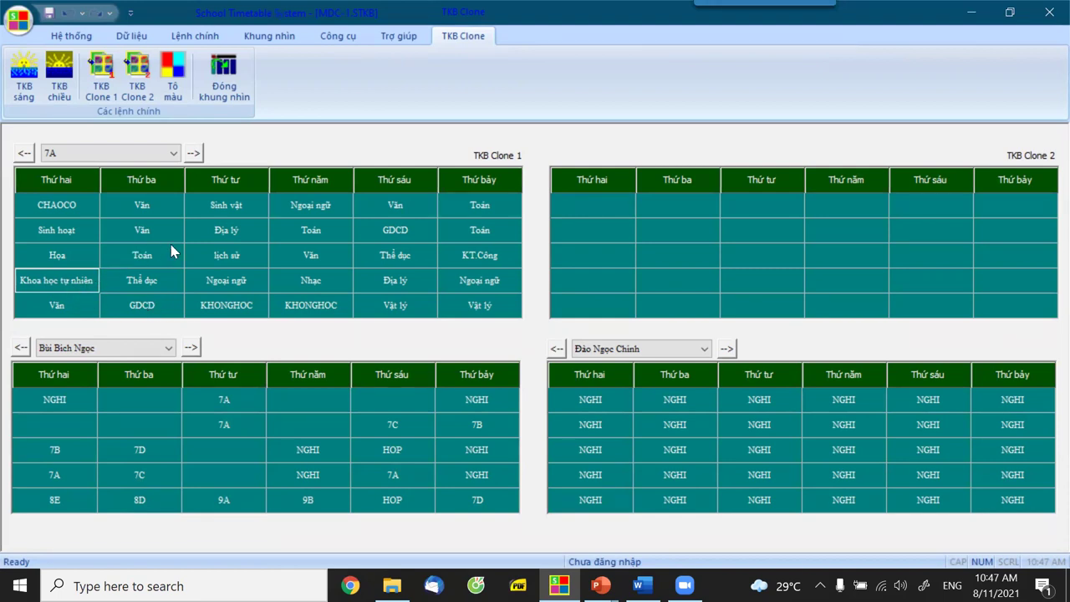
right_click(230, 206)
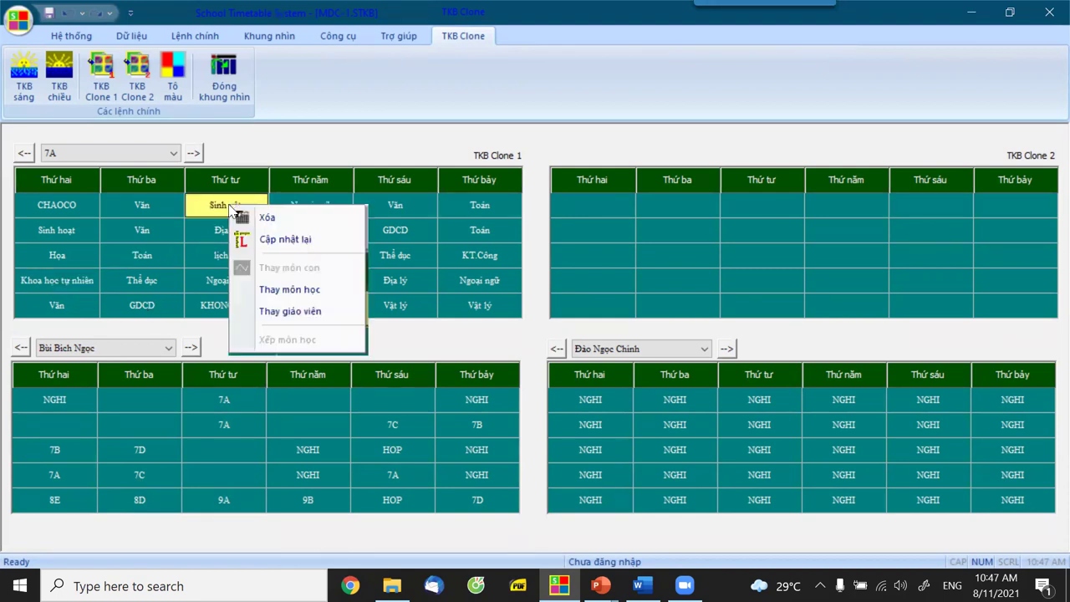
click(309, 290)
scroll(359, 435, down, 2)
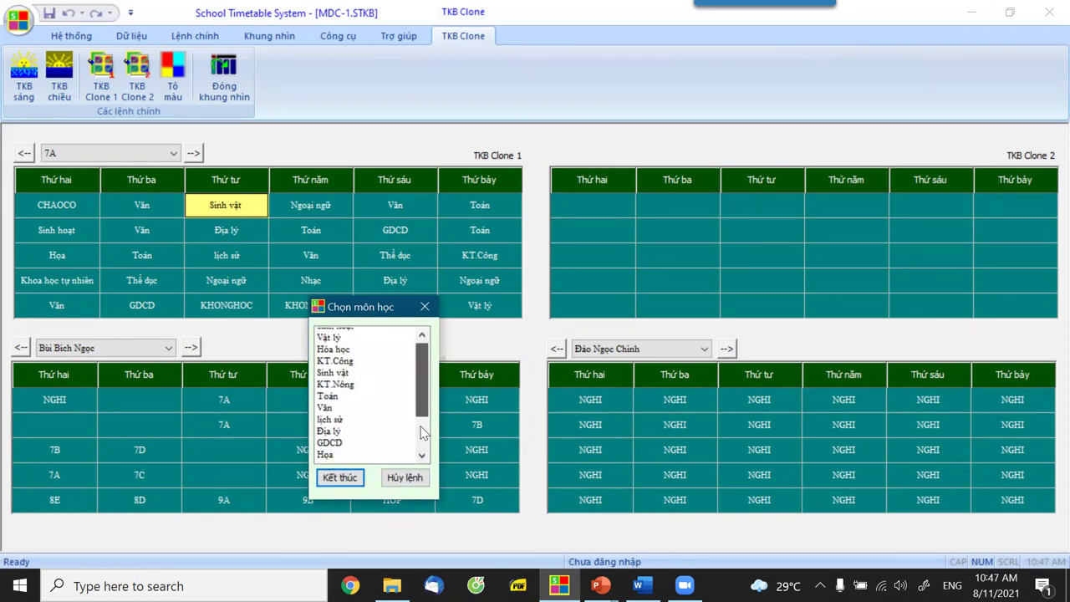
click(342, 478)
Change 7A's Thứ sáu Vật lý lesson to Khoa học tự nhiên.
right_click(398, 308)
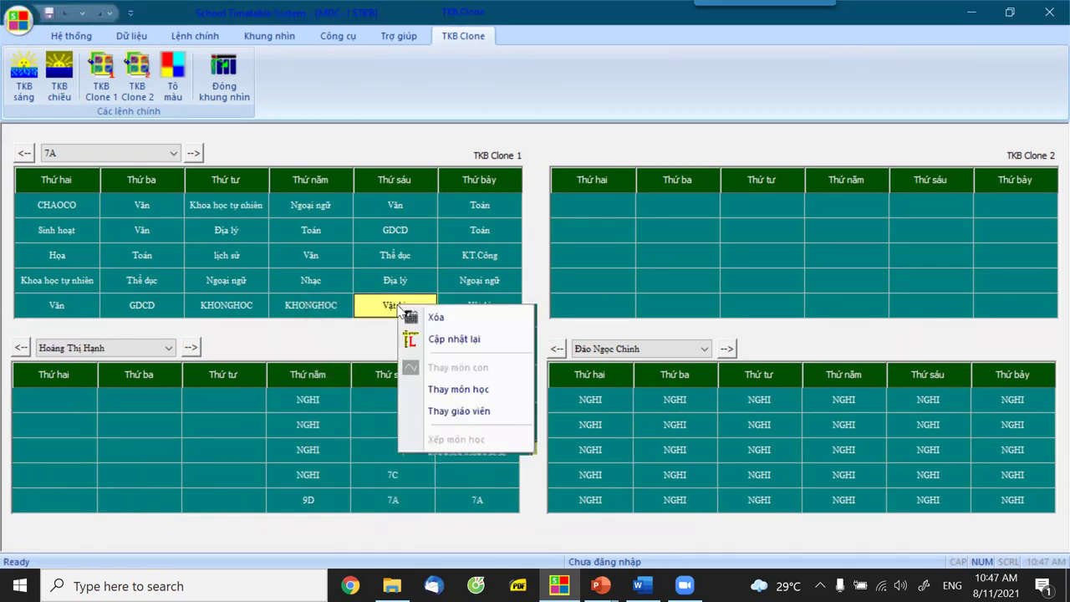
click(471, 390)
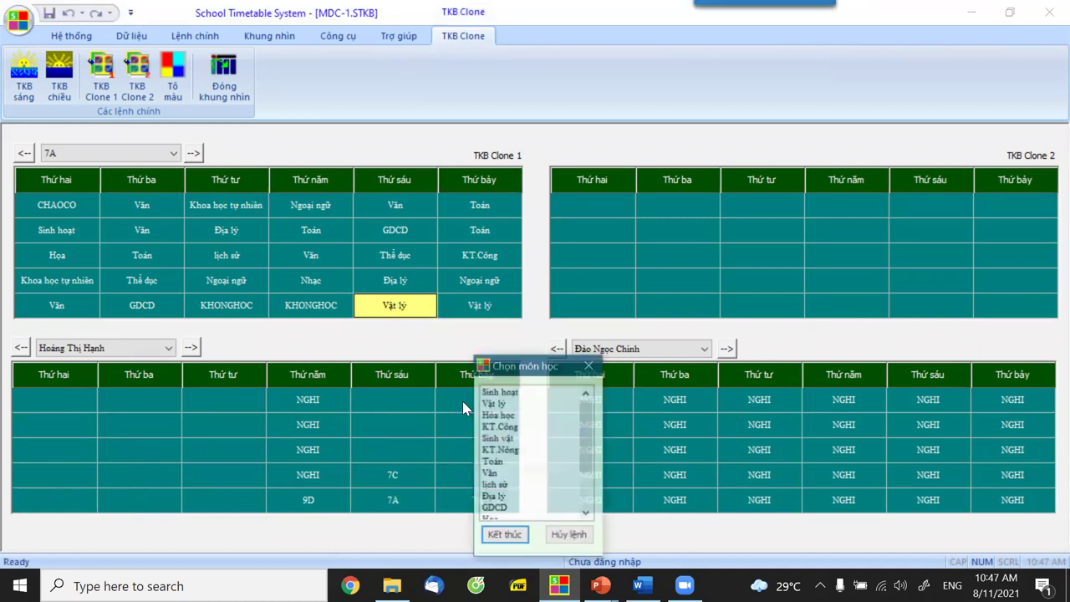
scroll(527, 501, down, 2)
click(526, 508)
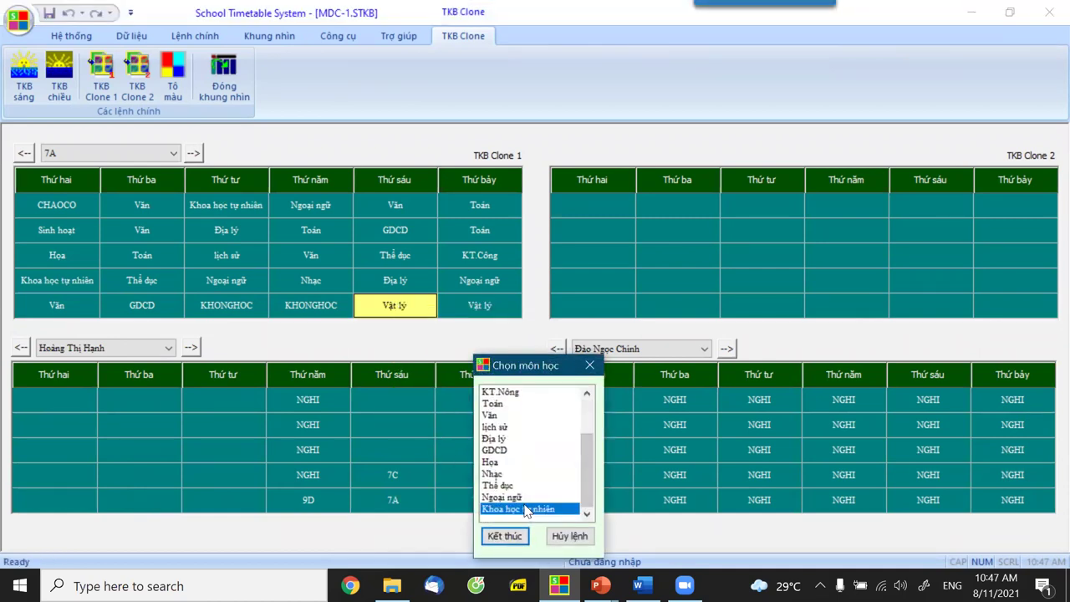
click(504, 535)
Change 7A's Thứ bảy period-5 Vật lý lesson to Khoa học tự nhiên.
click(470, 311)
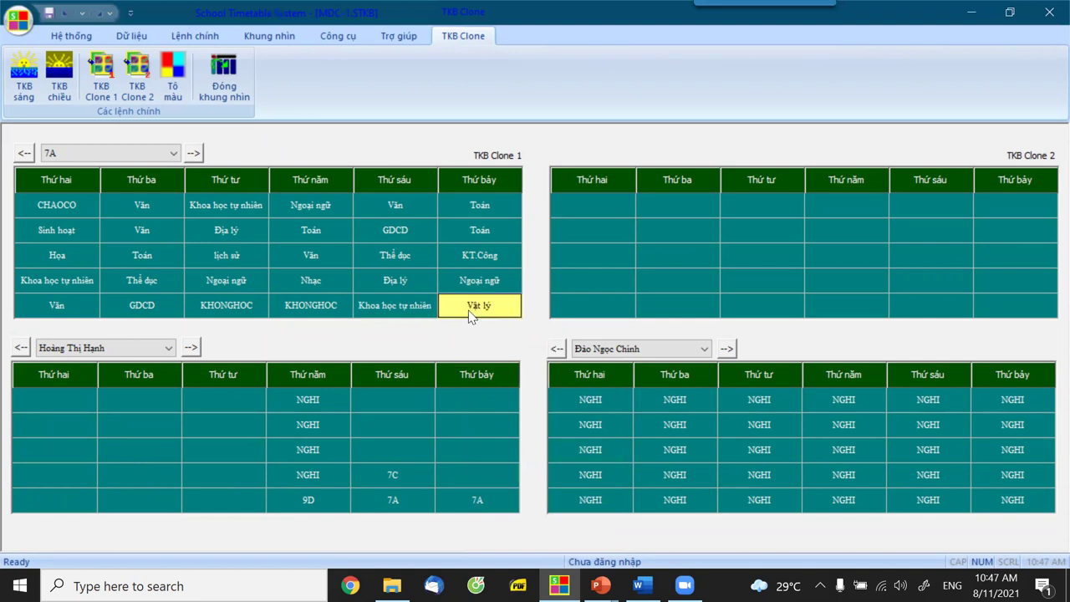
right_click(471, 313)
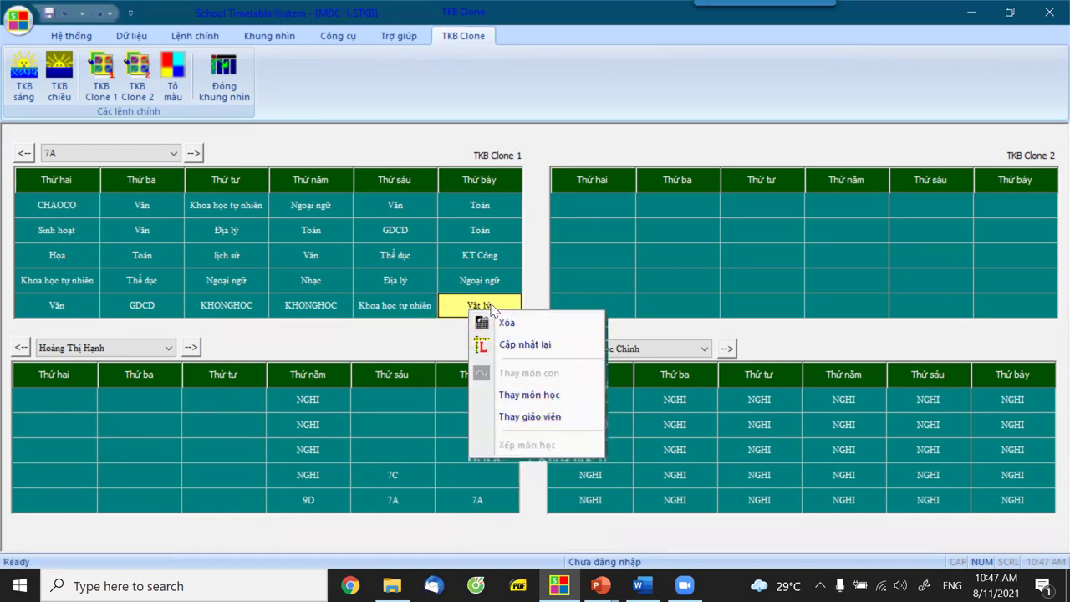
click(532, 417)
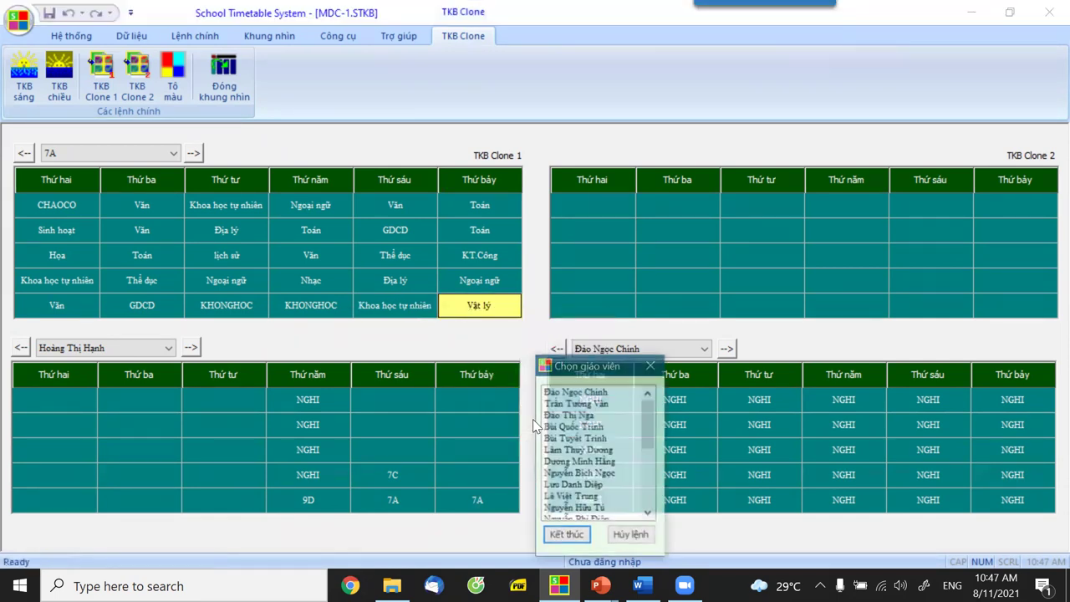
click(633, 535)
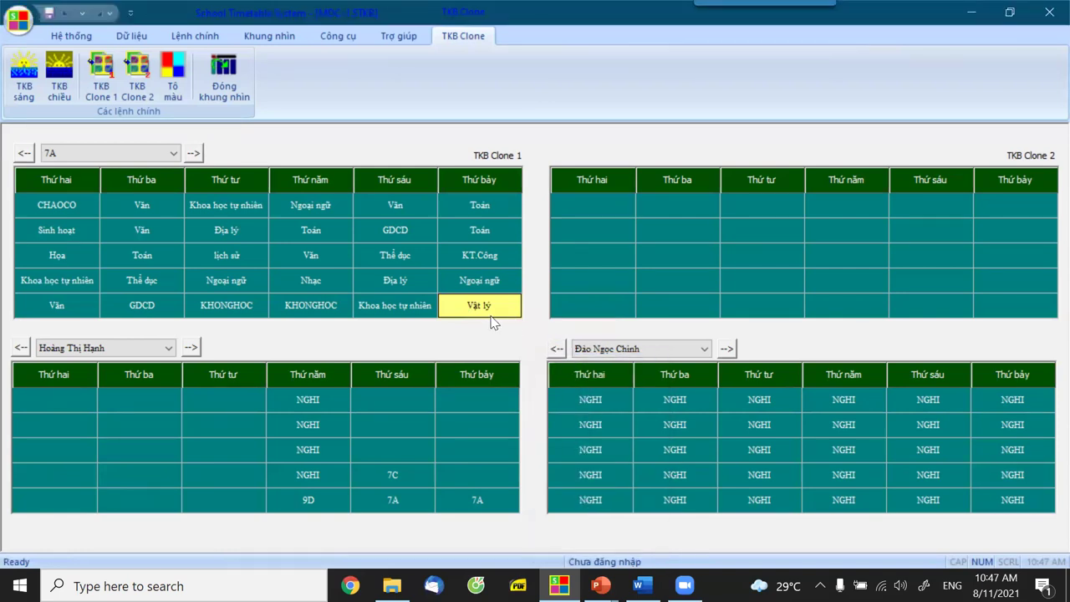
right_click(482, 316)
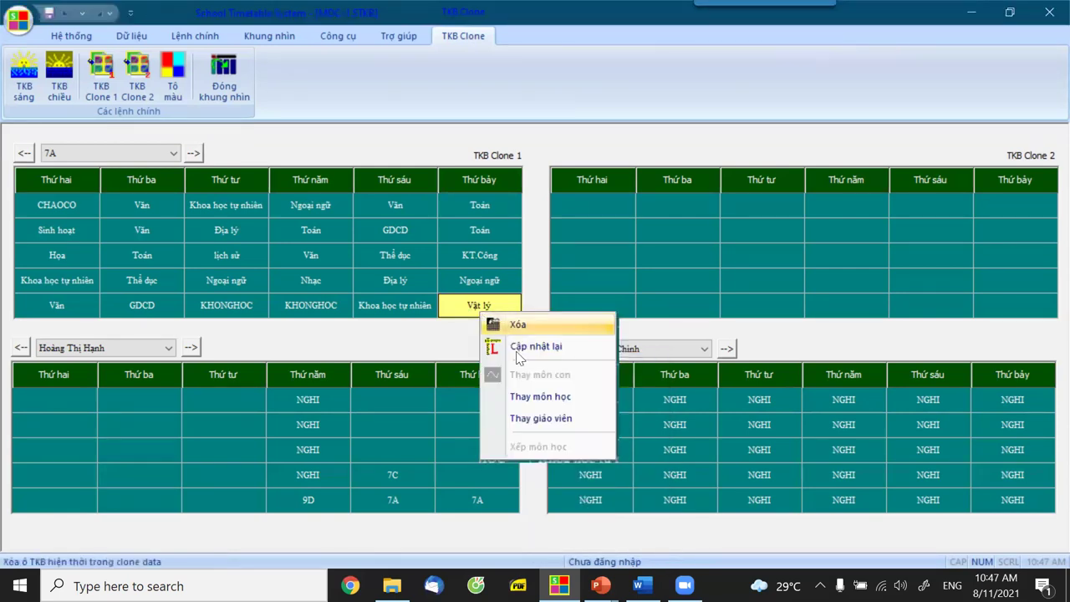
click(565, 396)
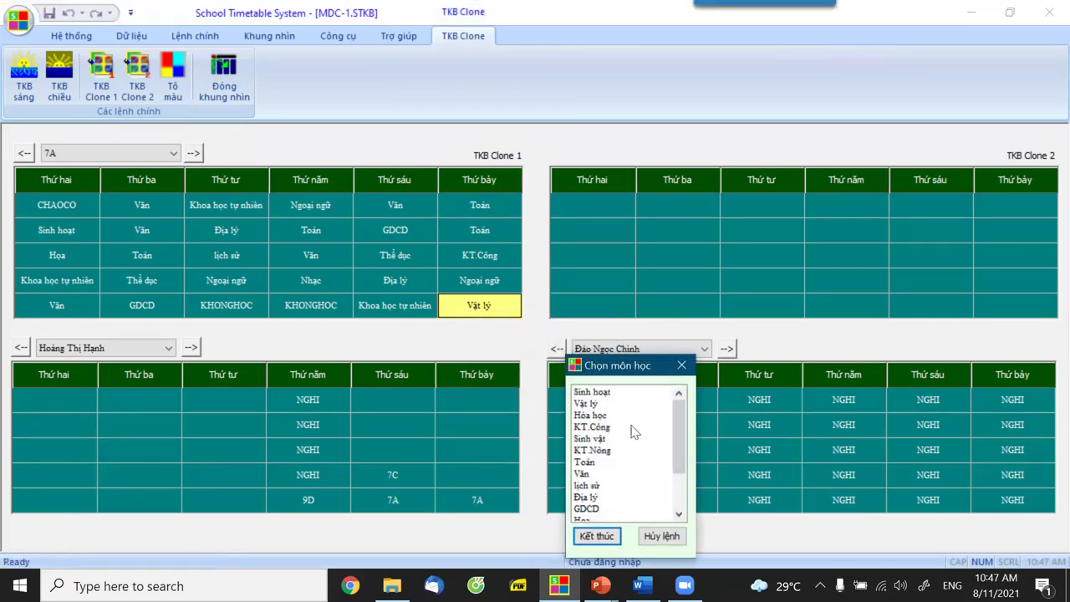
drag(680, 443, 680, 478)
click(620, 509)
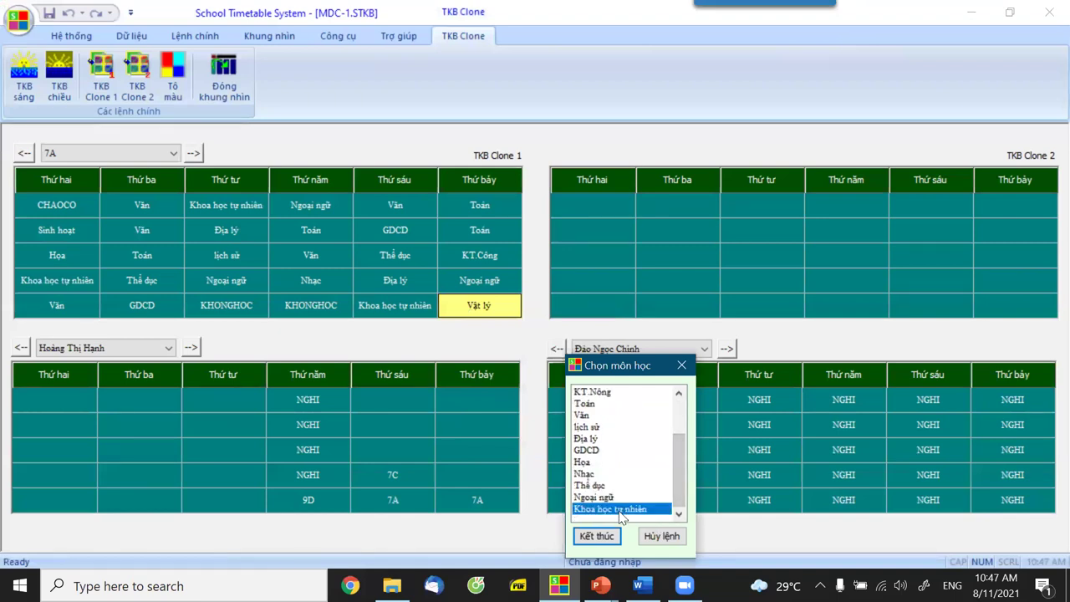
click(597, 535)
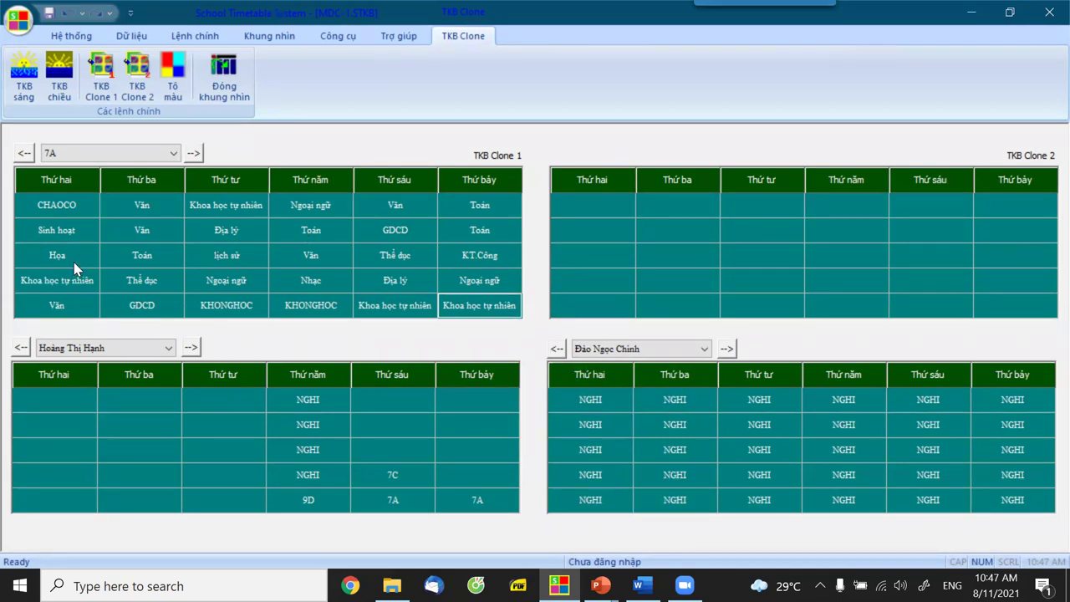
click(54, 280)
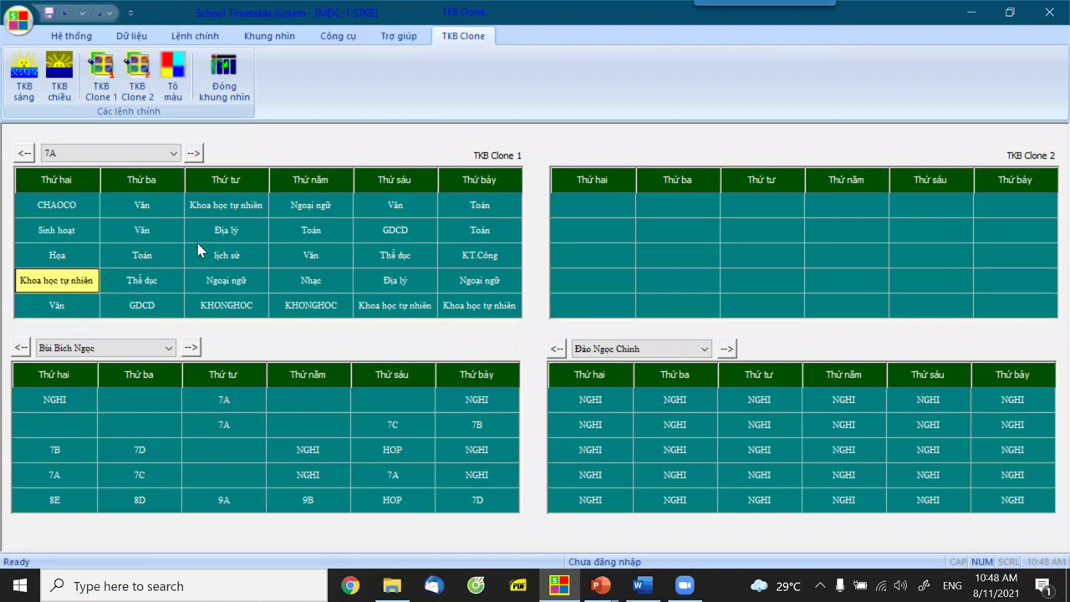
click(230, 207)
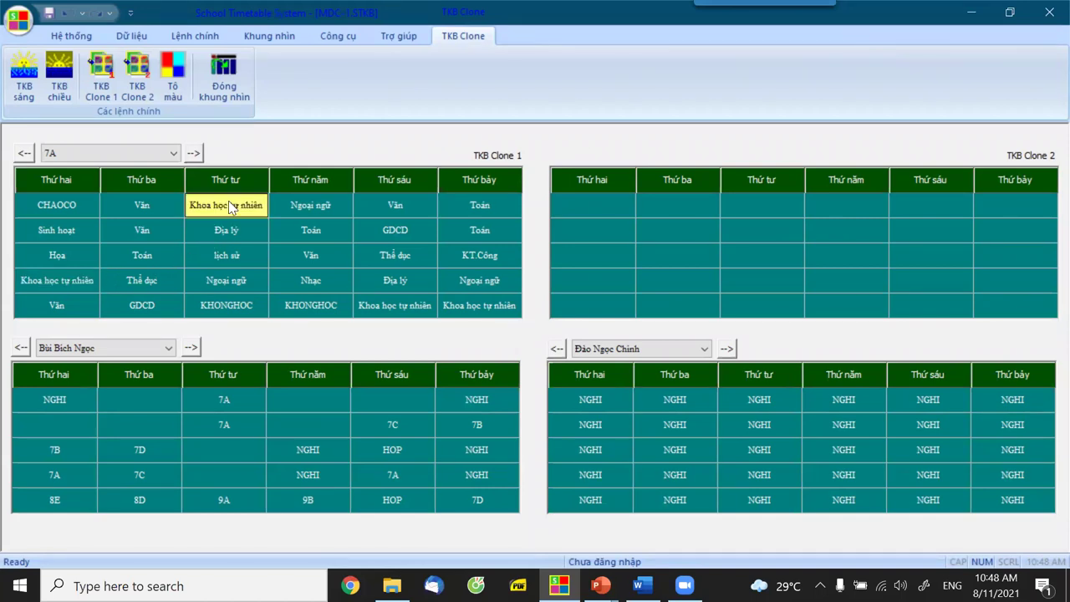
click(396, 307)
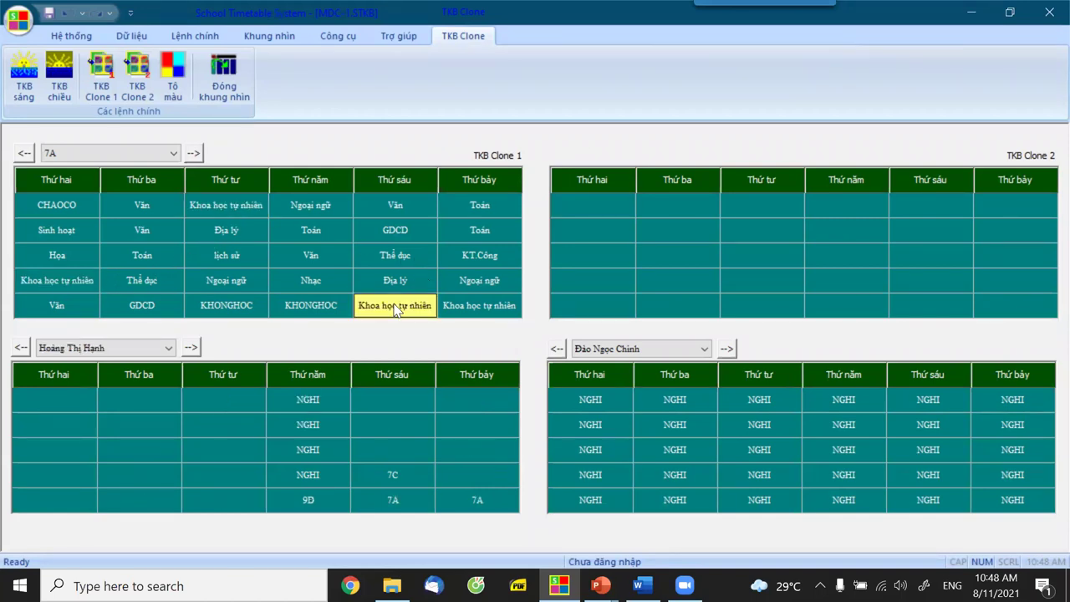
click(487, 307)
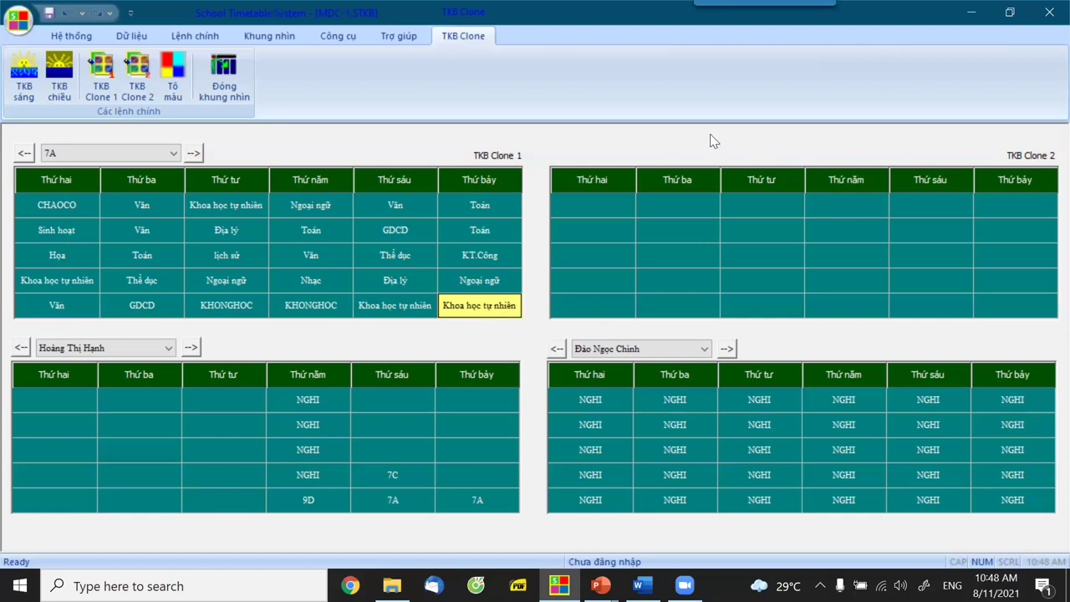
Close the clone view, open and close the Nhập Lớp class list, and return to Khung nhìn.
click(224, 92)
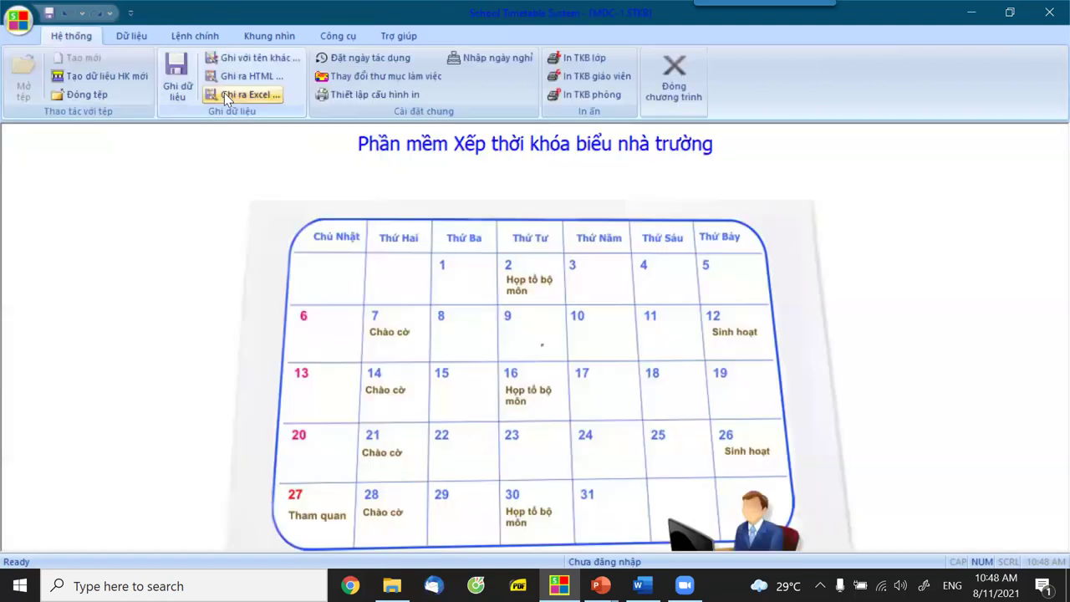
click(129, 36)
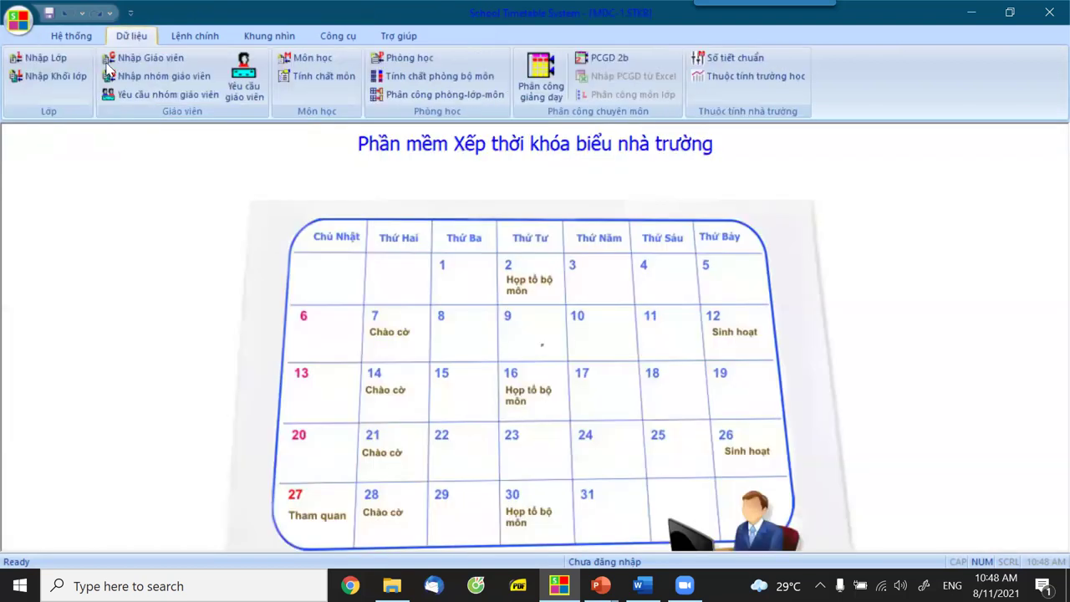
click(41, 58)
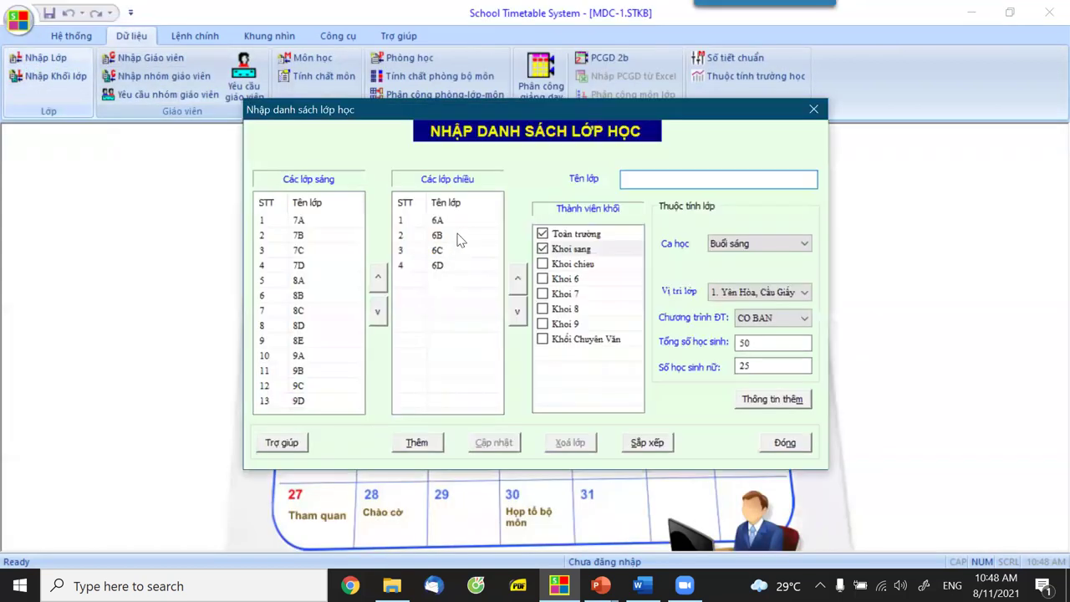
click(784, 443)
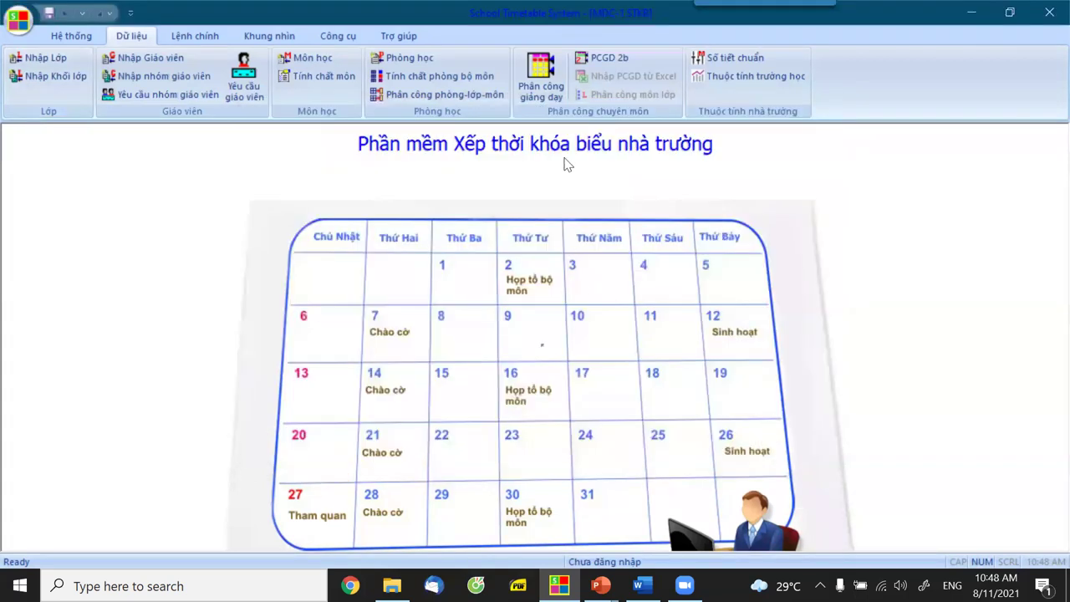
click(200, 38)
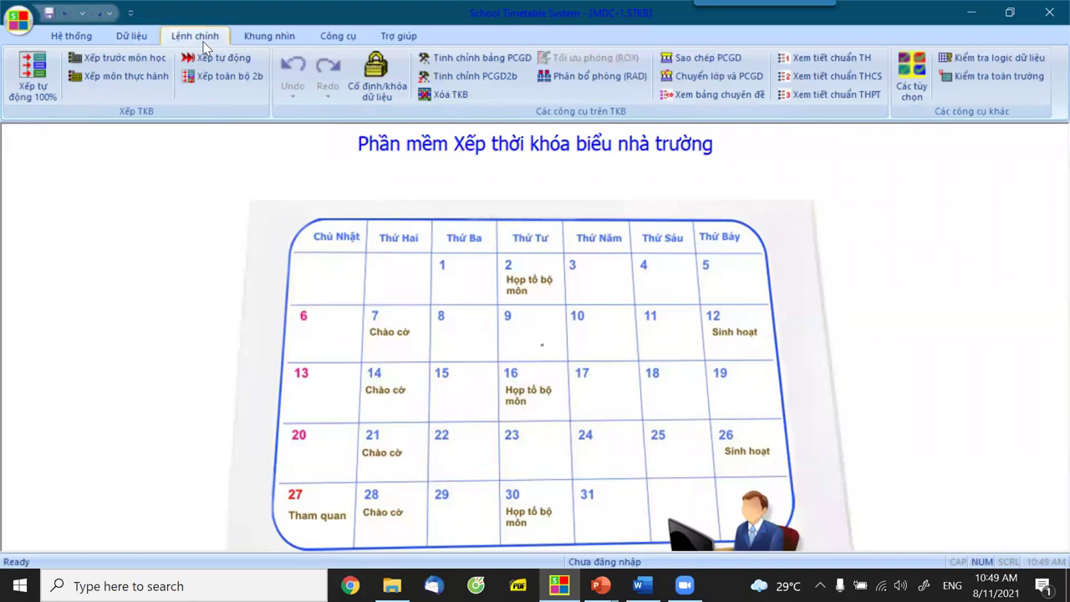
click(251, 39)
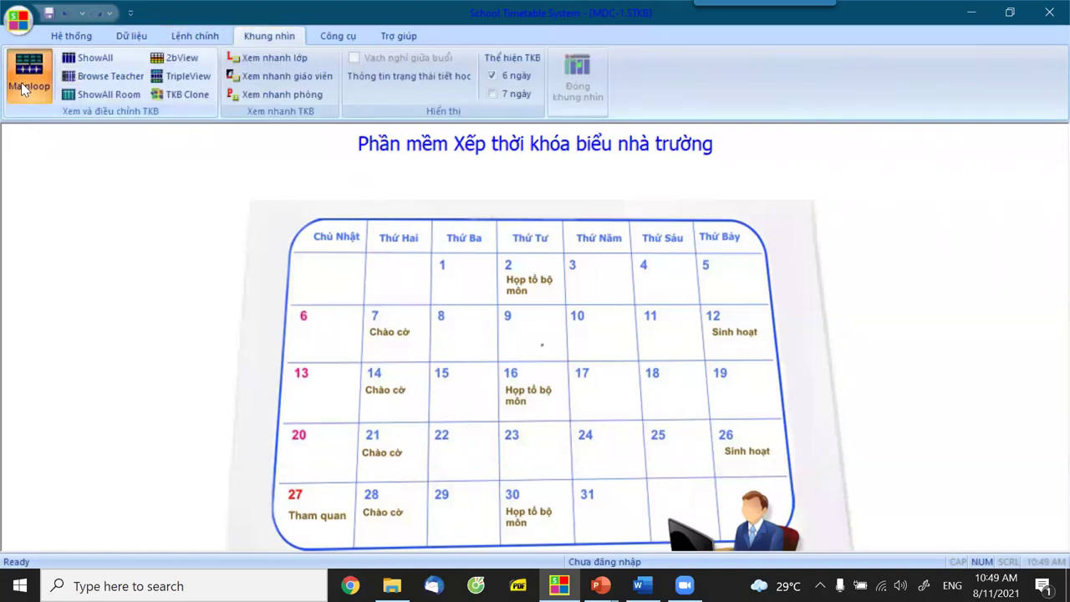
Show the afternoon-session (TKB Chiều) timetable in the main timetable view.
click(34, 82)
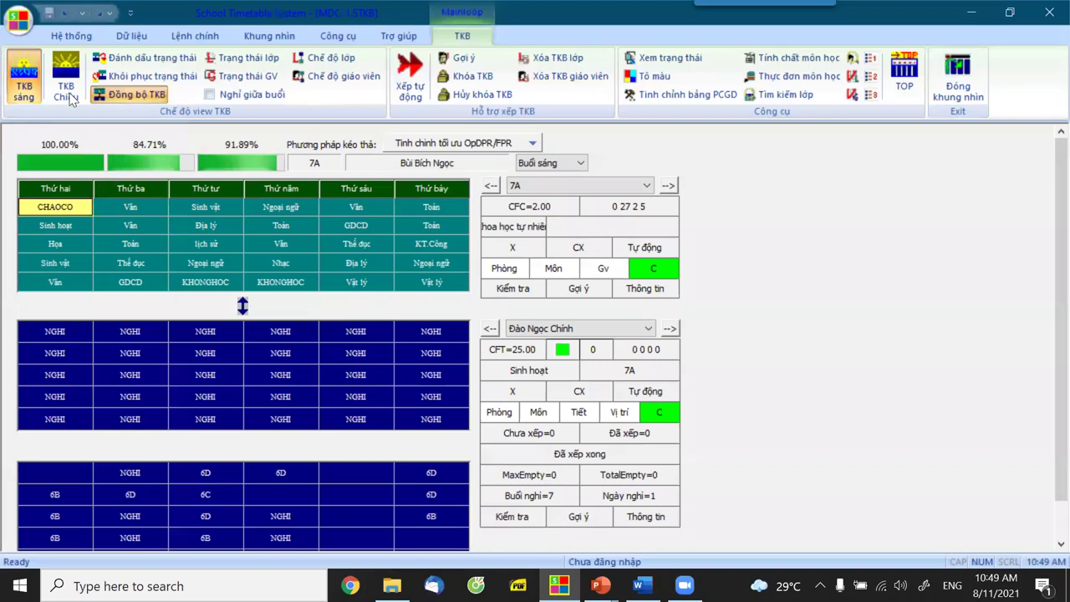
click(70, 97)
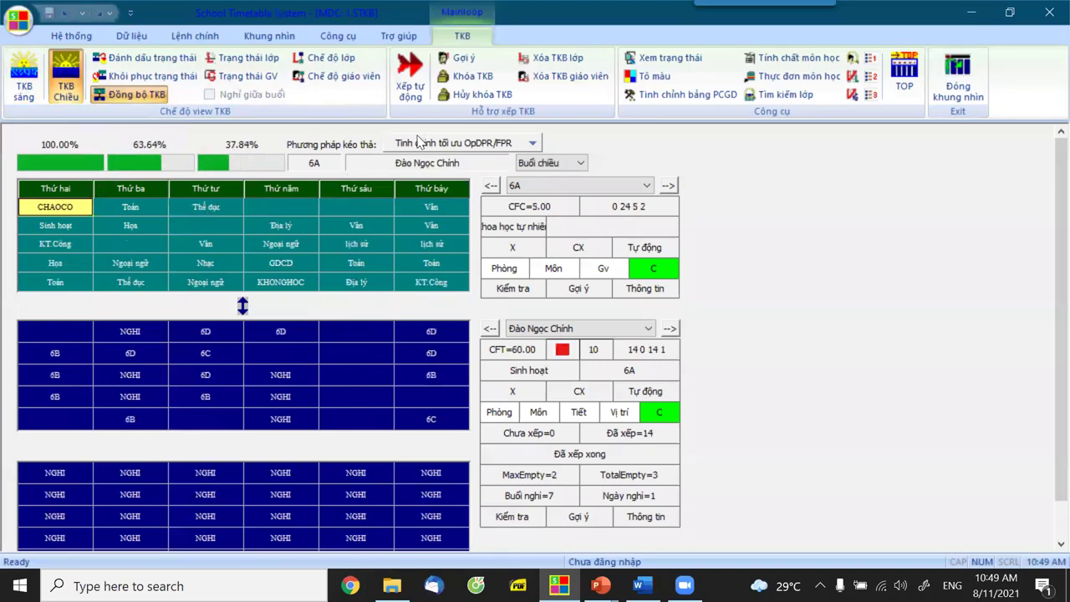
Clear the Buổi chiều timetable with Xóa TKB and confirm the deletion with Đồng ý.
click(314, 82)
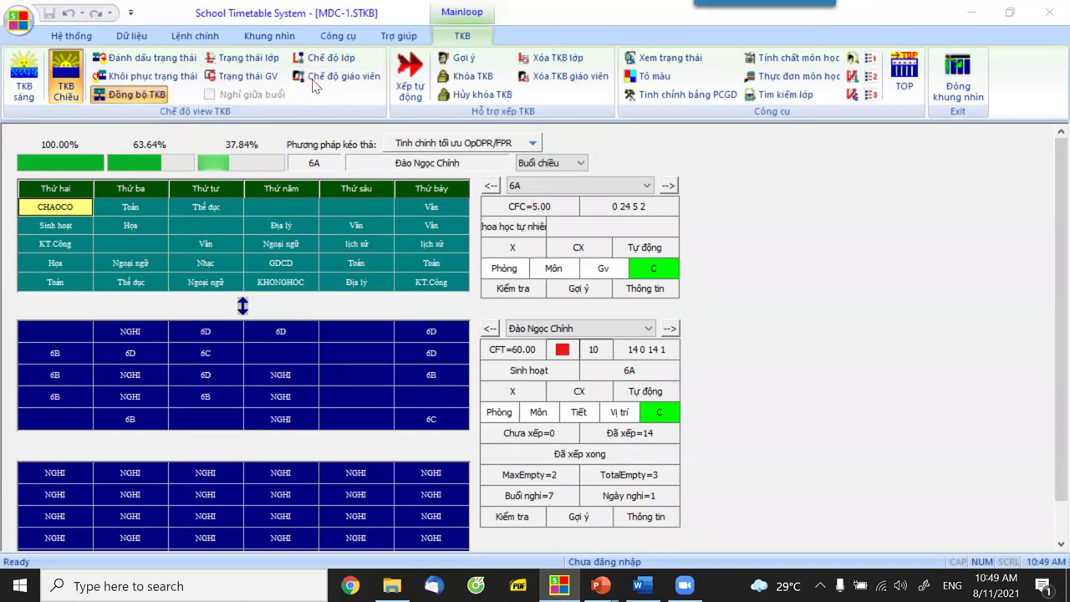
click(194, 37)
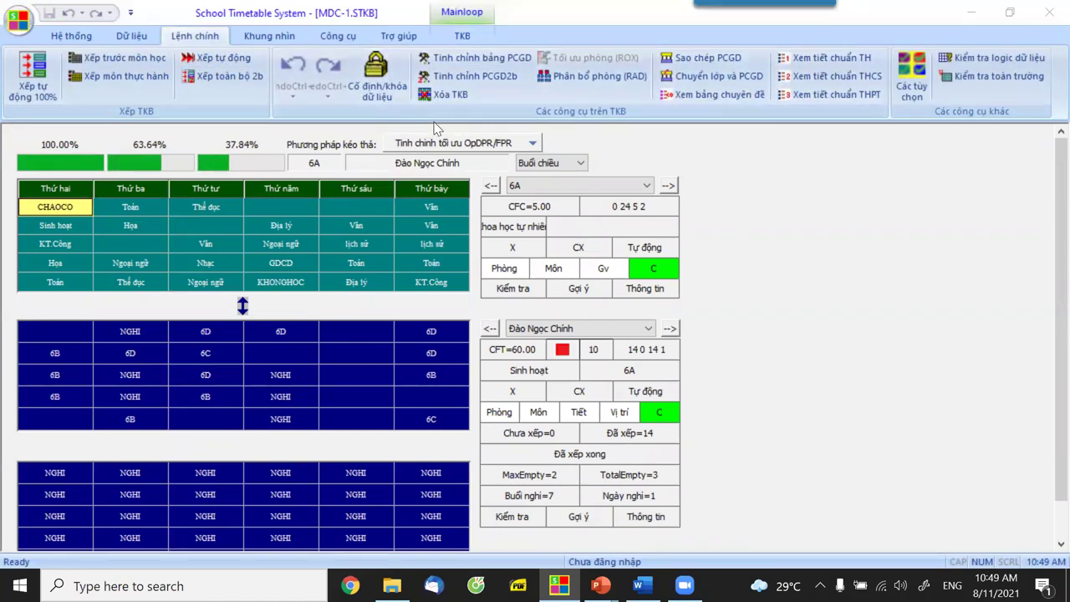
click(449, 94)
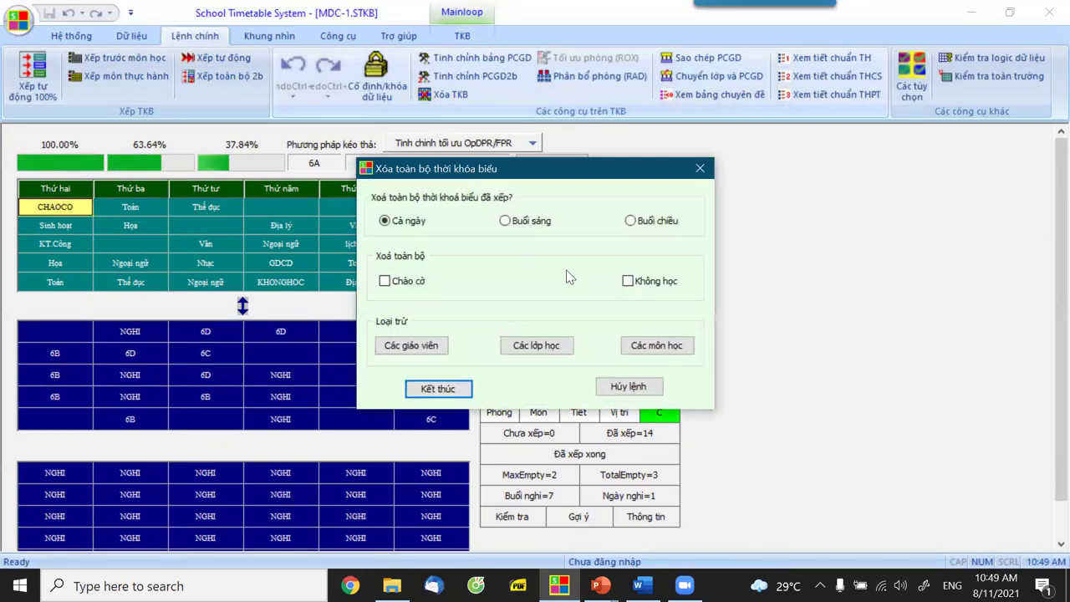
click(634, 221)
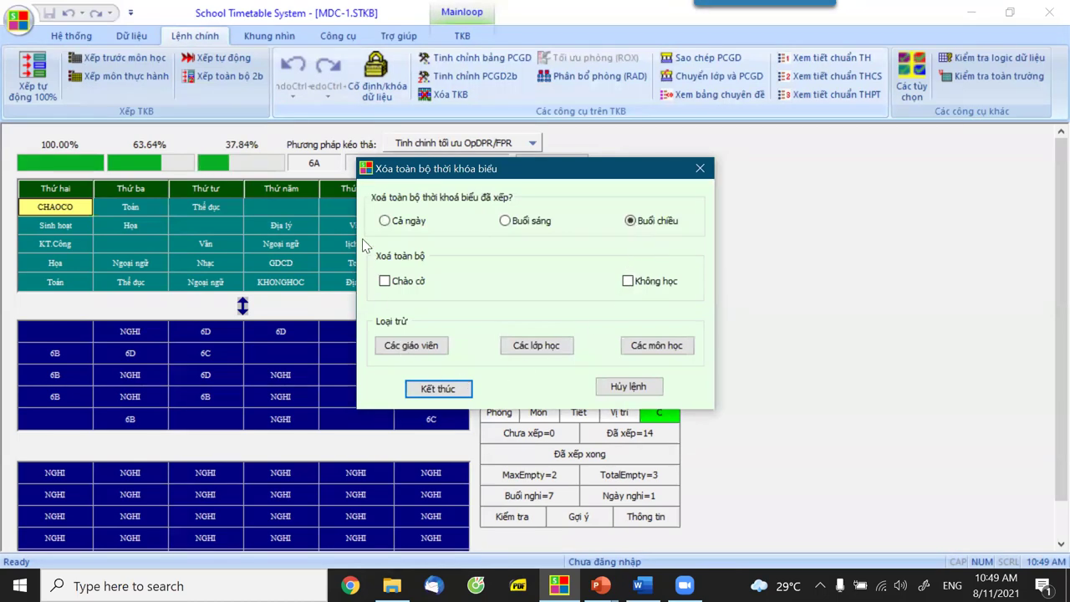
click(438, 389)
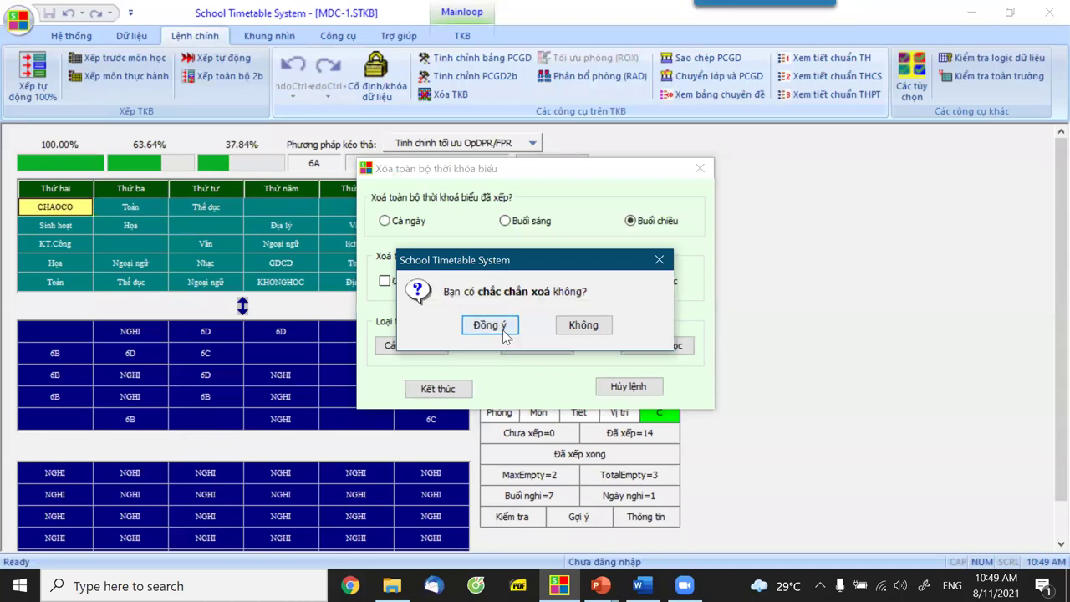
click(491, 326)
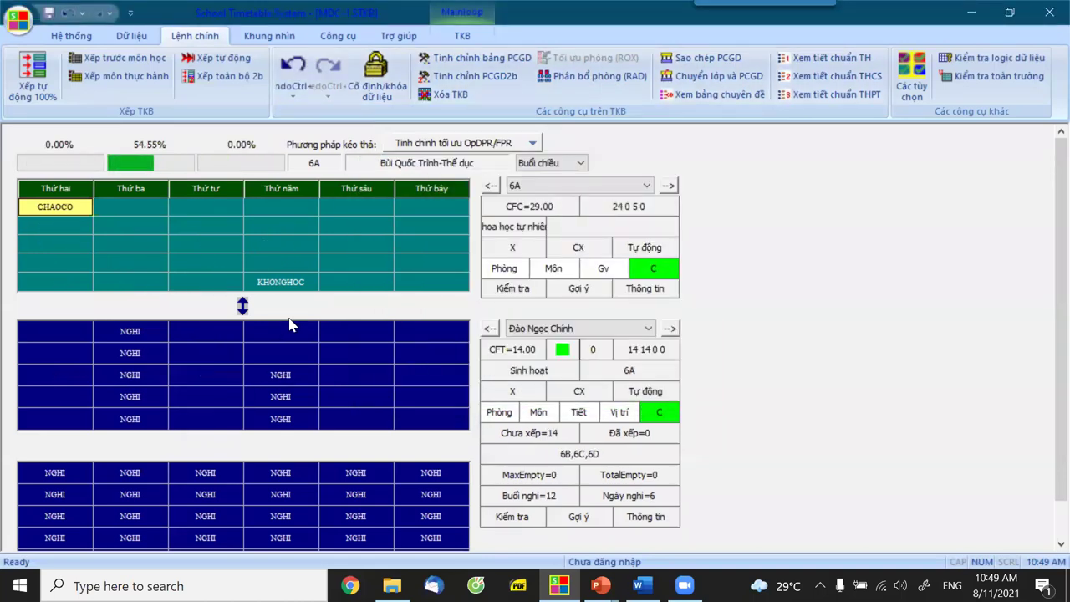
click(919, 97)
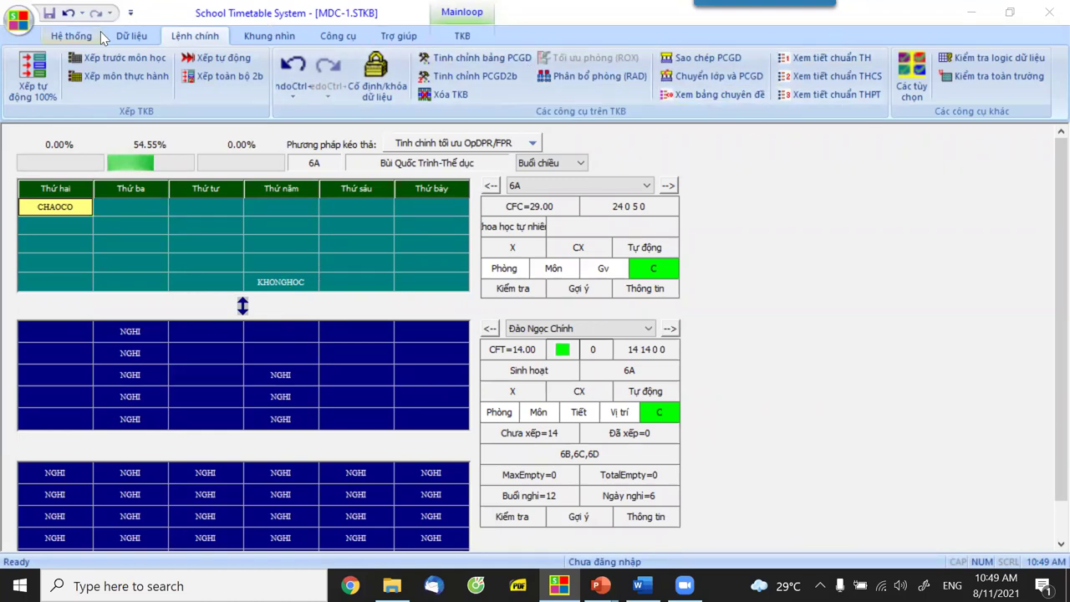
Open Phân công giảng dạy from the Dữ liệu tab.
click(131, 36)
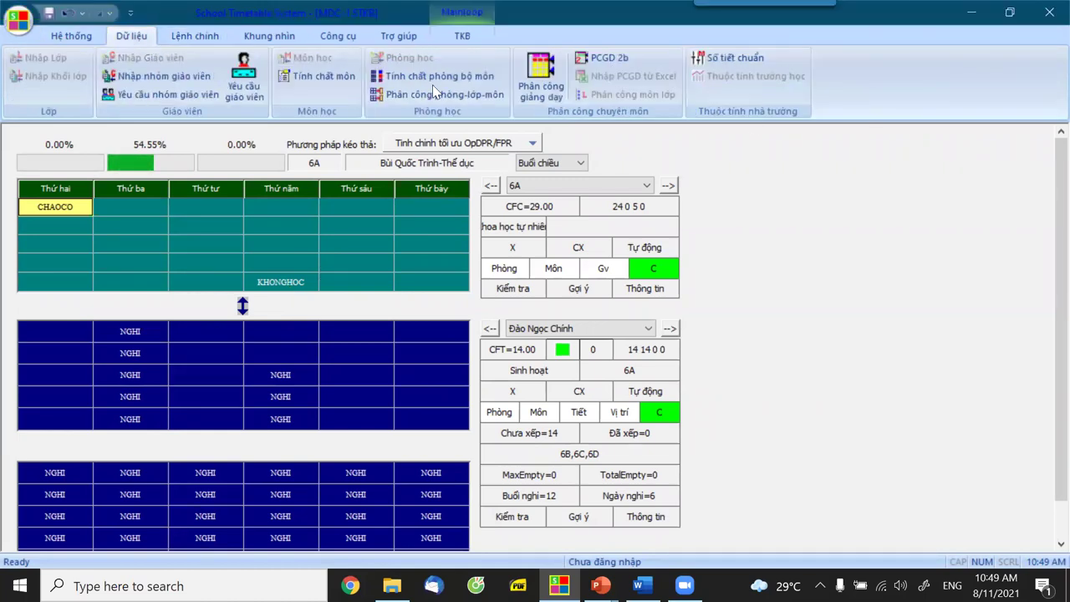
click(541, 79)
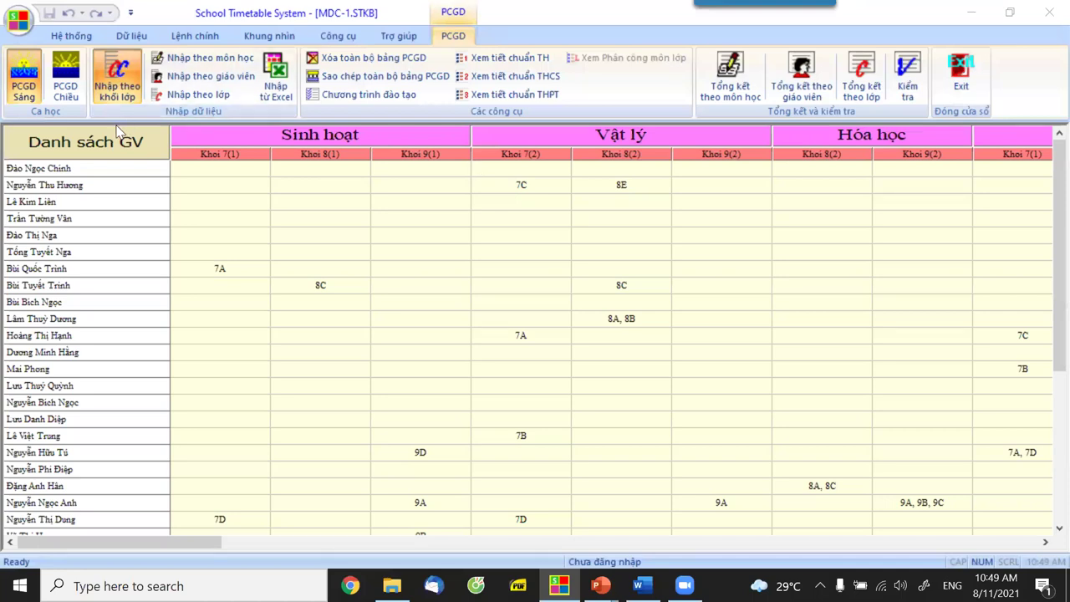
Show the PCGD Chiều grade-6 assignment grid by class group for 6A–6D.
click(194, 96)
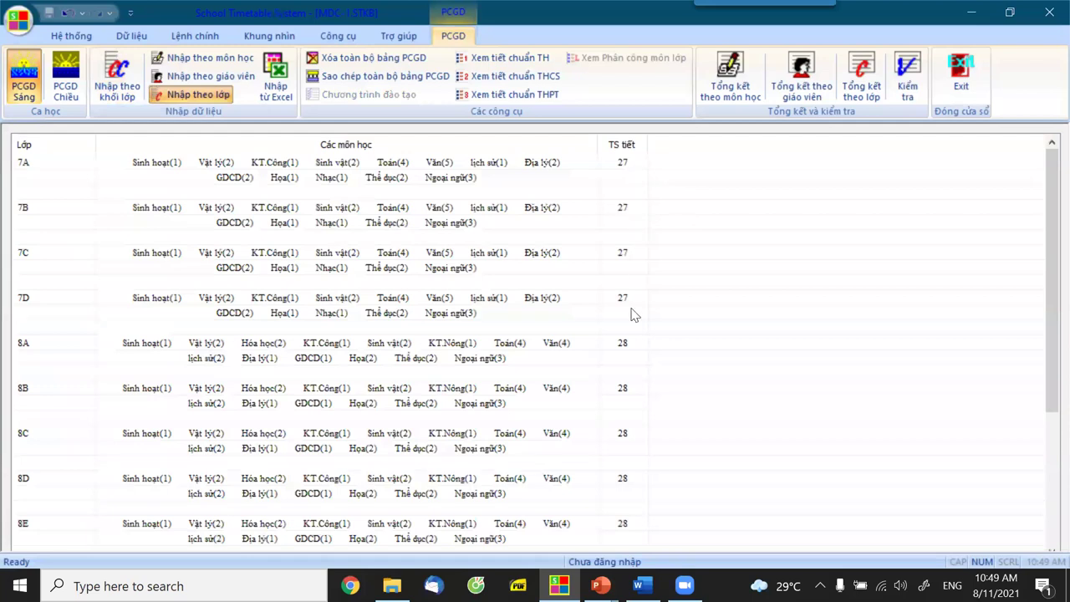
click(73, 93)
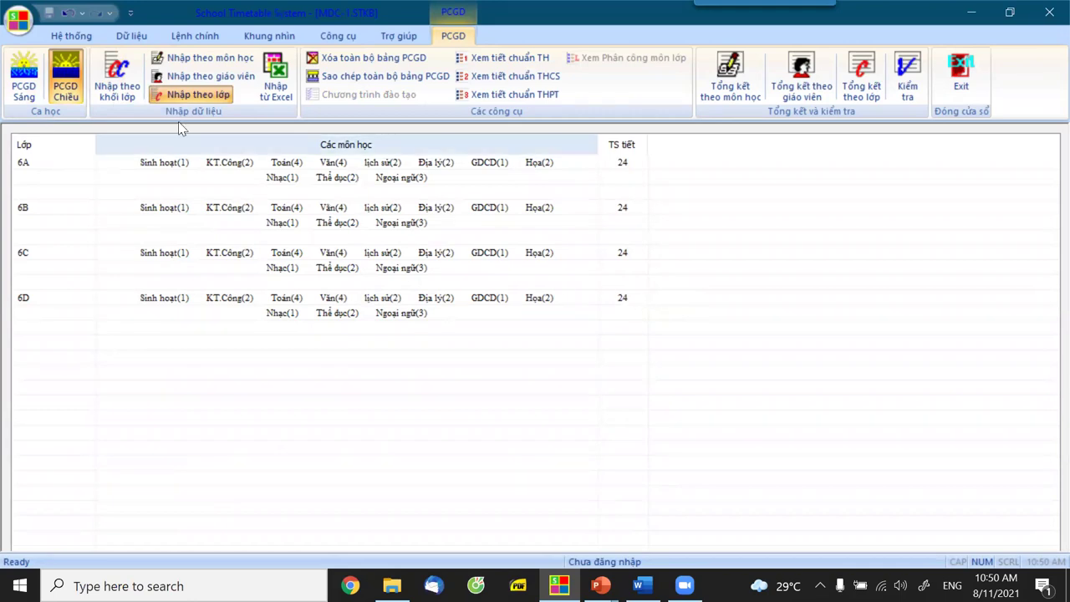
click(119, 85)
click(69, 91)
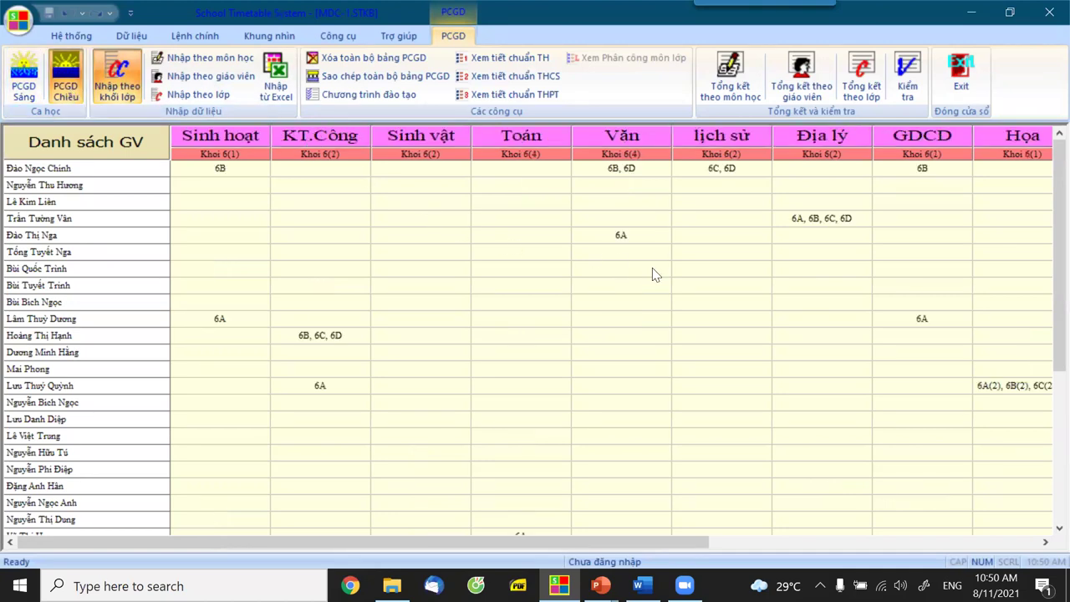
Limit the grid columns to Vật lý, Hóa học, Sinh vật and Khoa học tự nhiên.
right_click(214, 137)
click(280, 147)
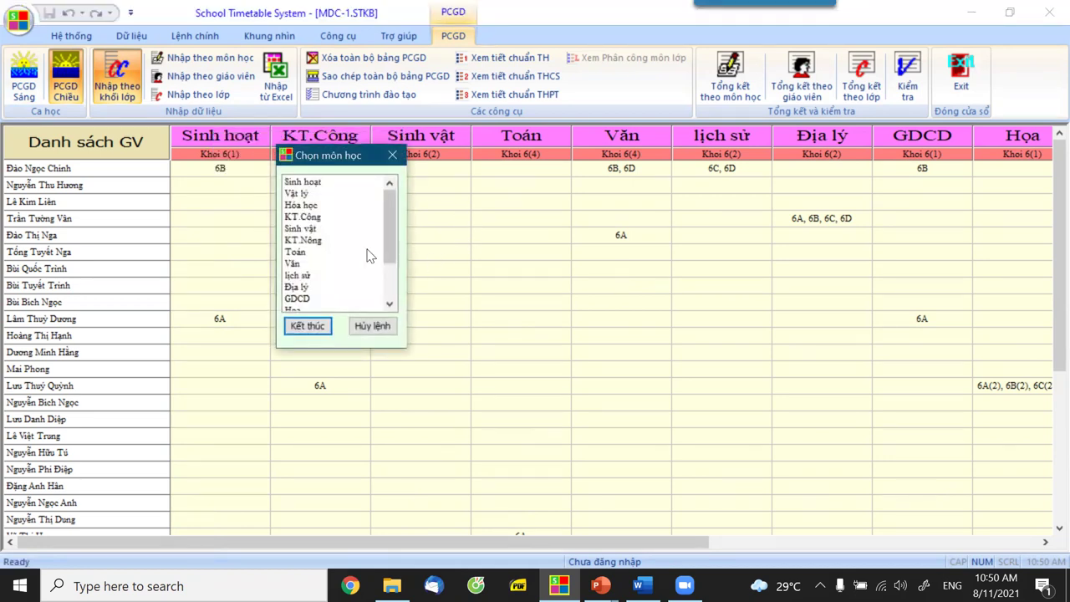
click(319, 206)
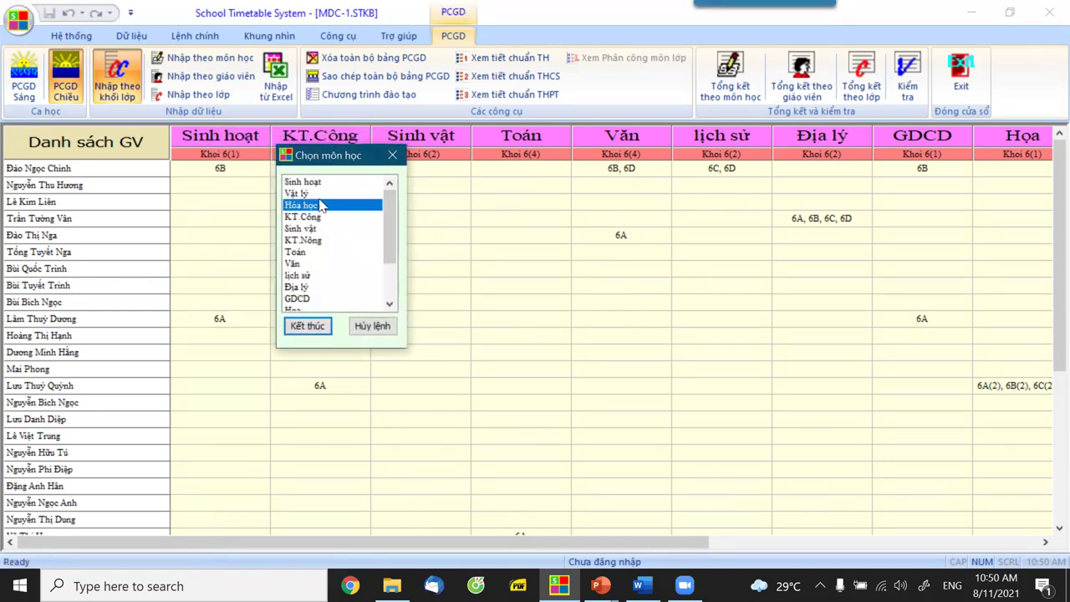
click(314, 195)
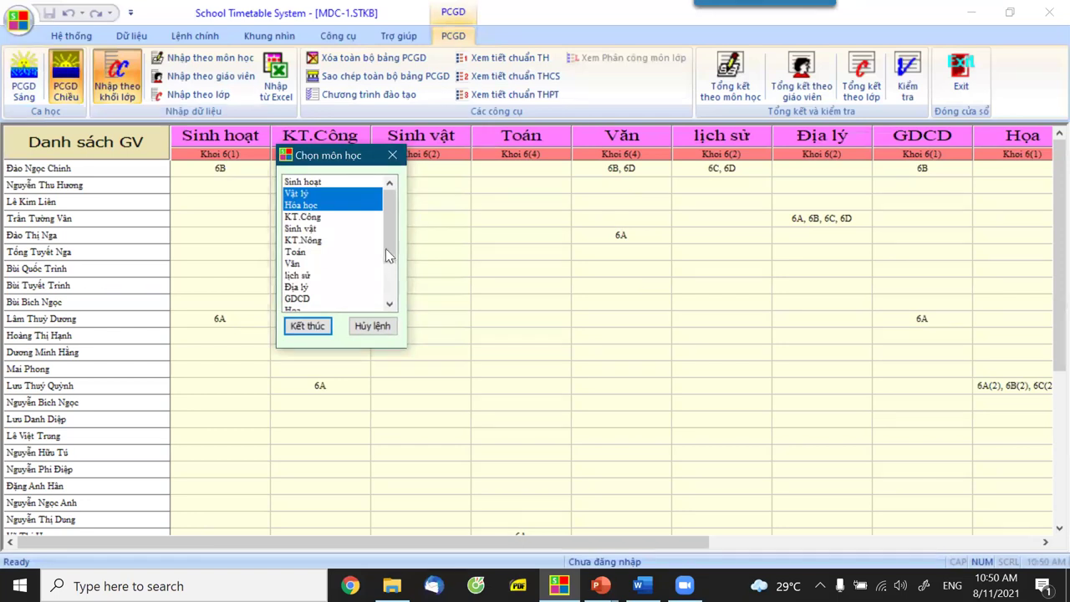
scroll(393, 260, down, 3)
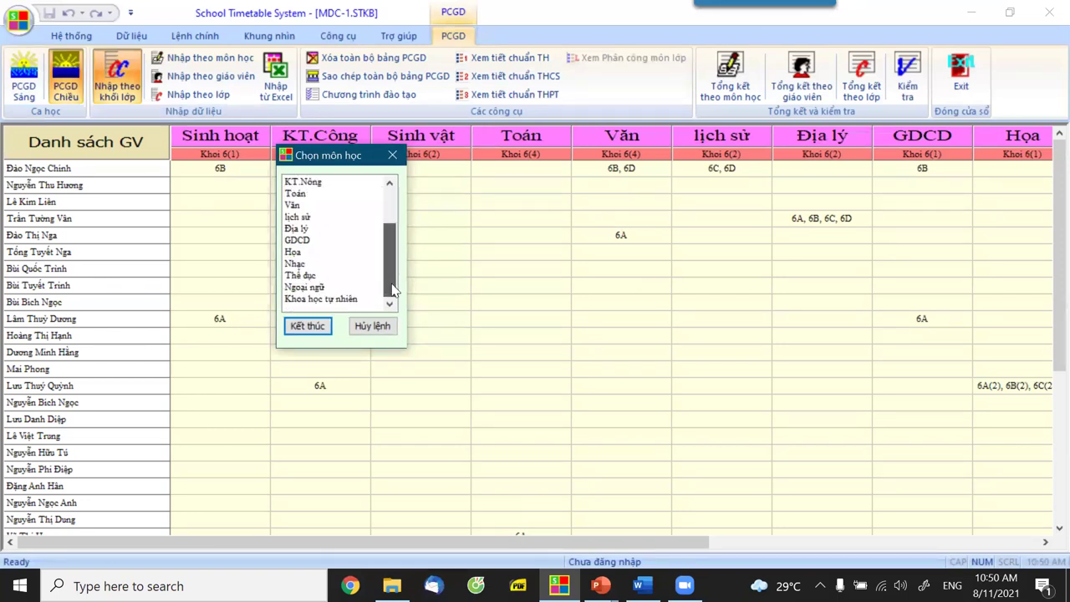
click(360, 300)
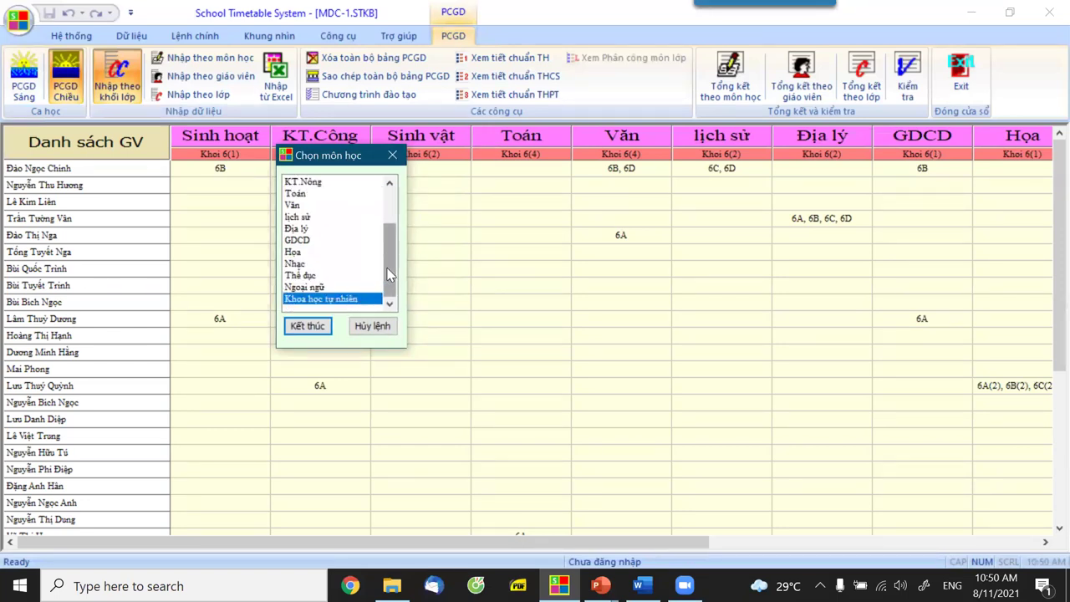
scroll(390, 269, up, 2)
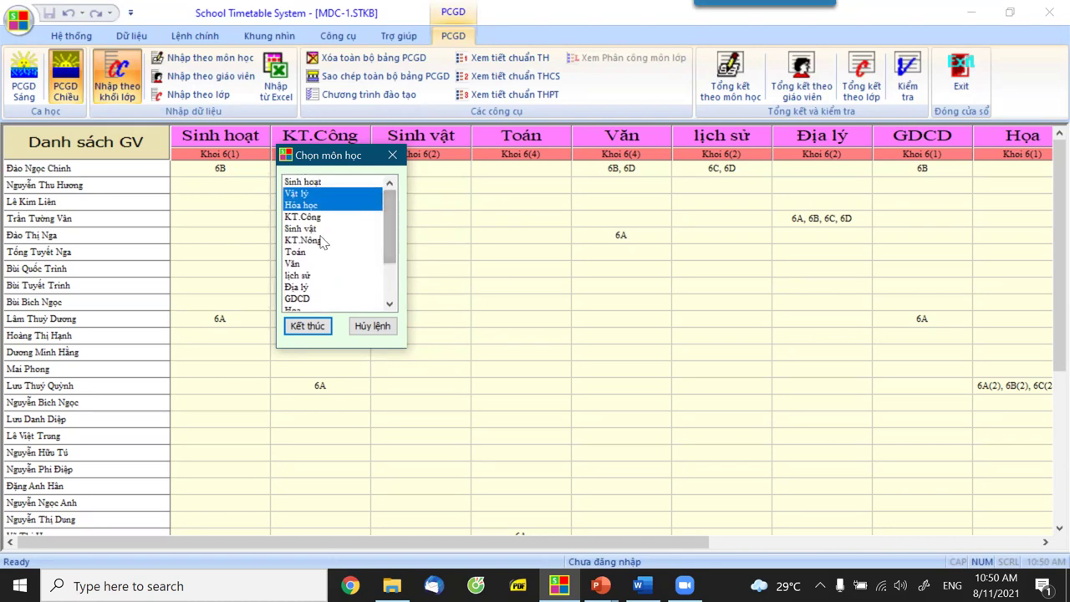
click(310, 228)
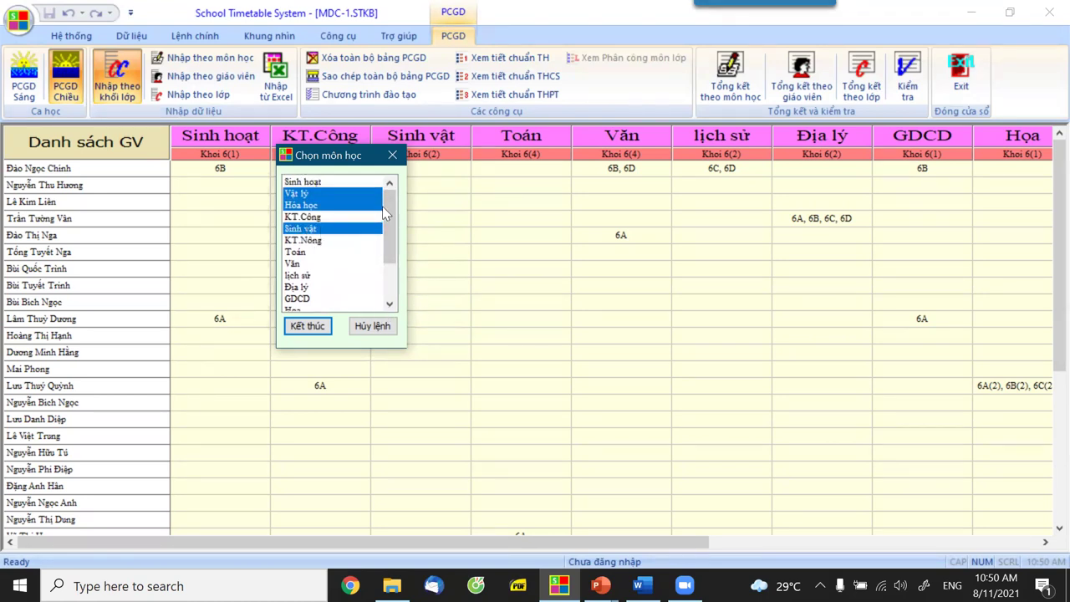
drag(364, 159, 364, 100)
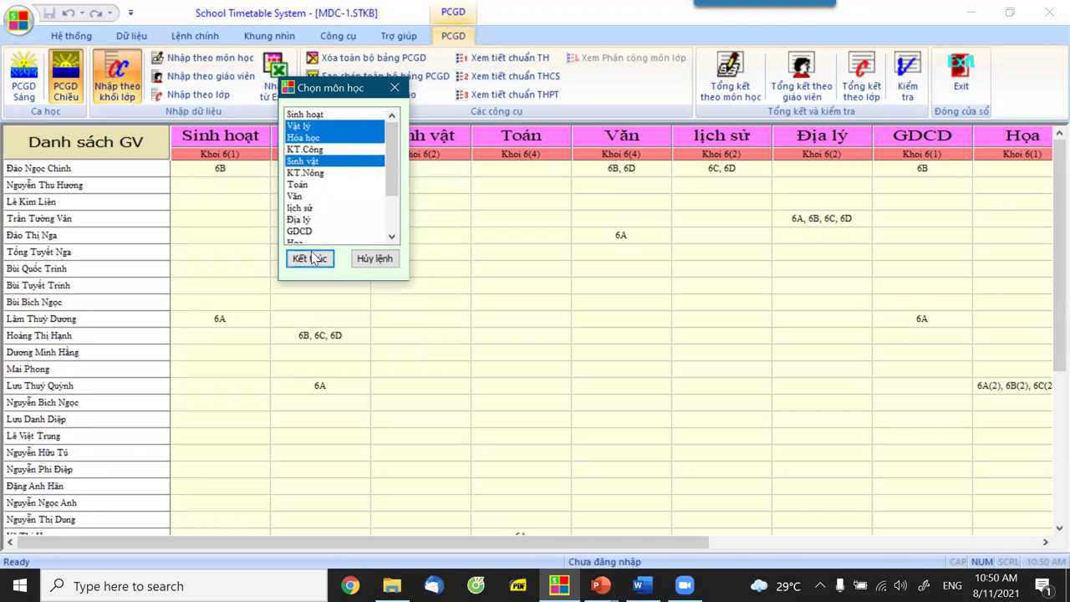
click(309, 260)
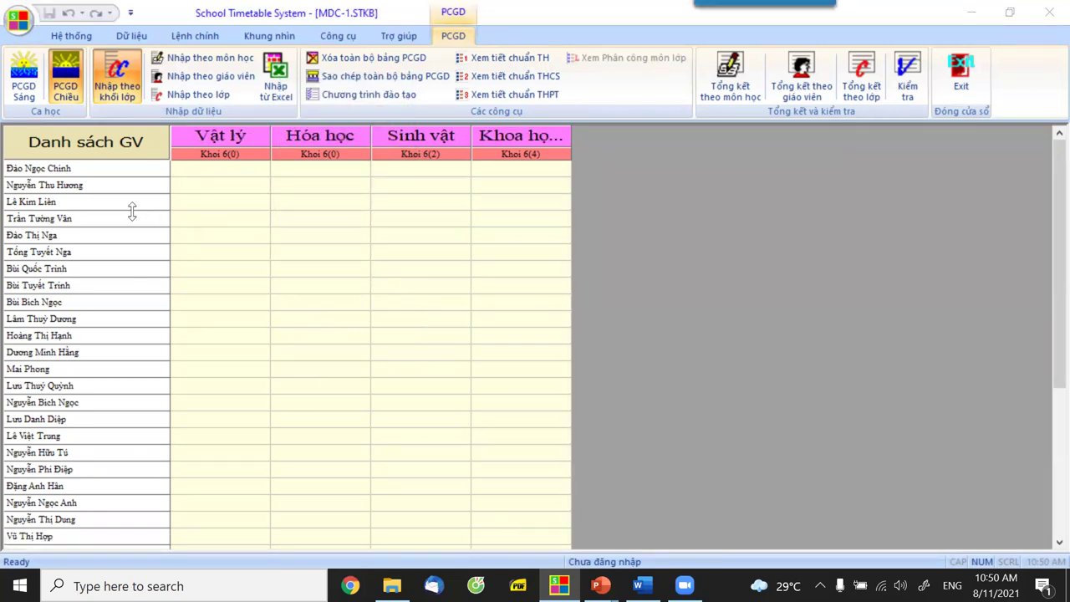
Assign Khoa học tự nhiên for 6A to the fourth teacher and 6B to the sixth.
click(501, 219)
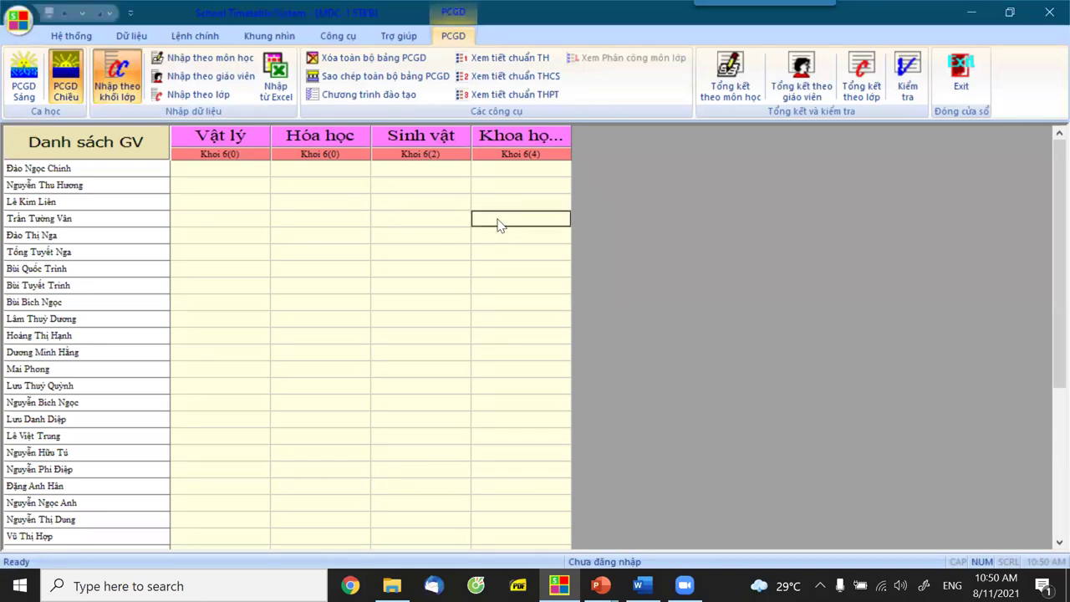
right_click(500, 221)
click(538, 232)
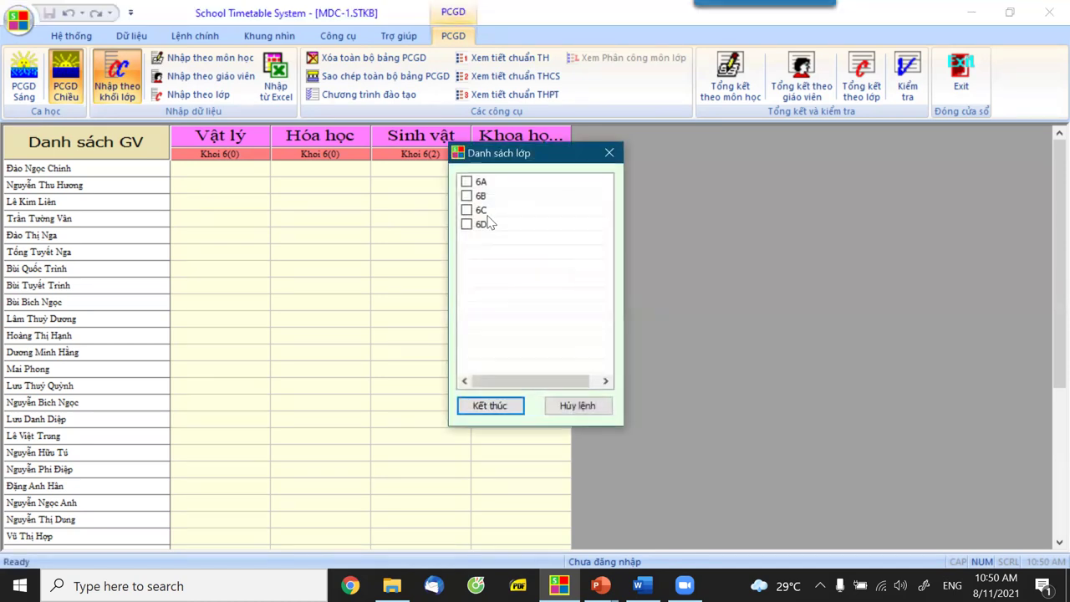
click(466, 183)
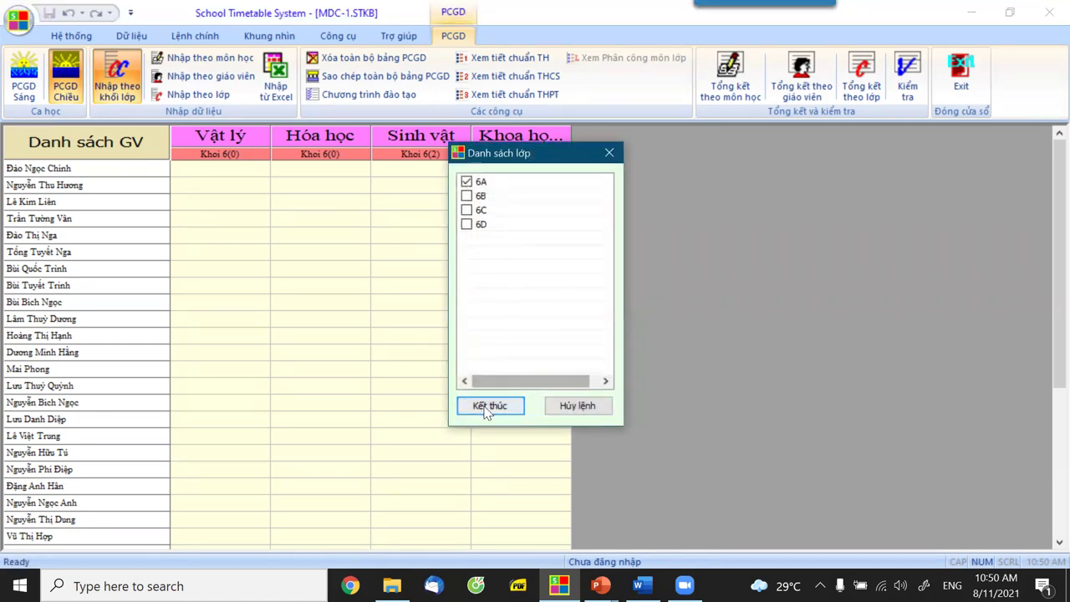
click(490, 405)
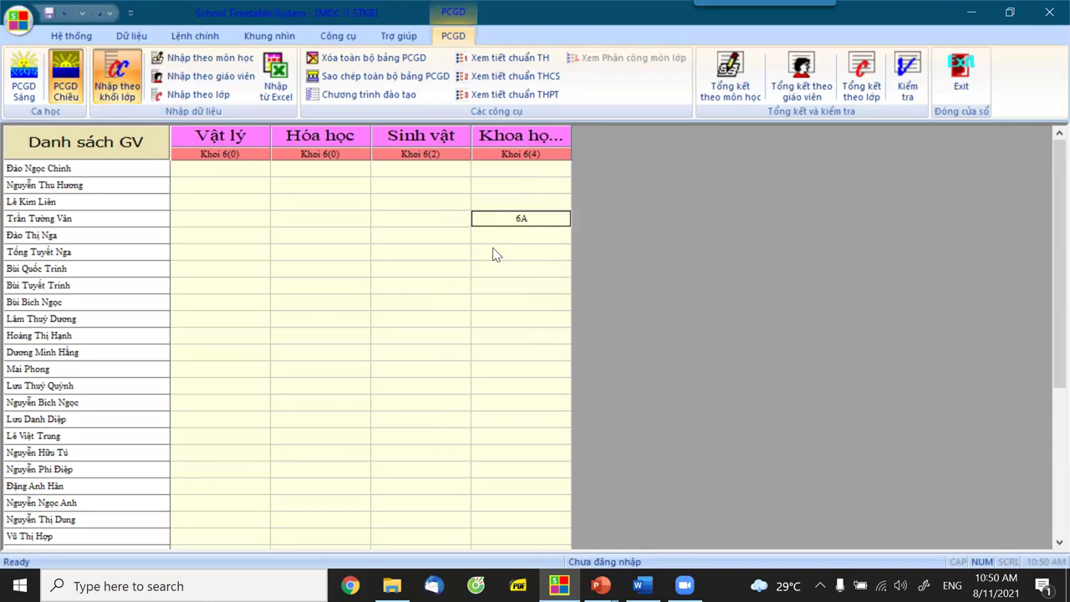
right_click(493, 251)
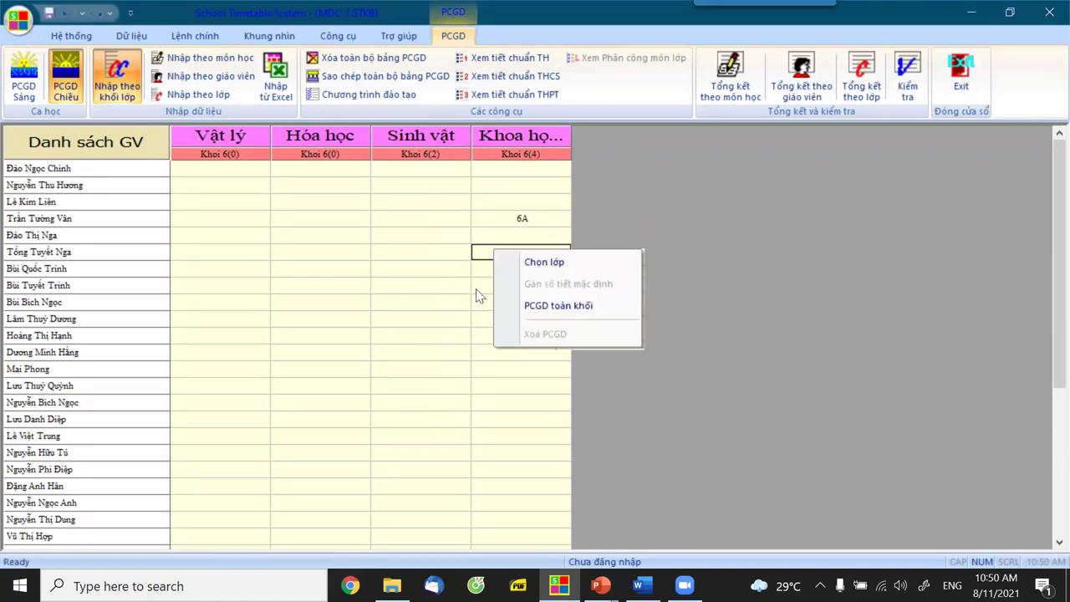
click(538, 262)
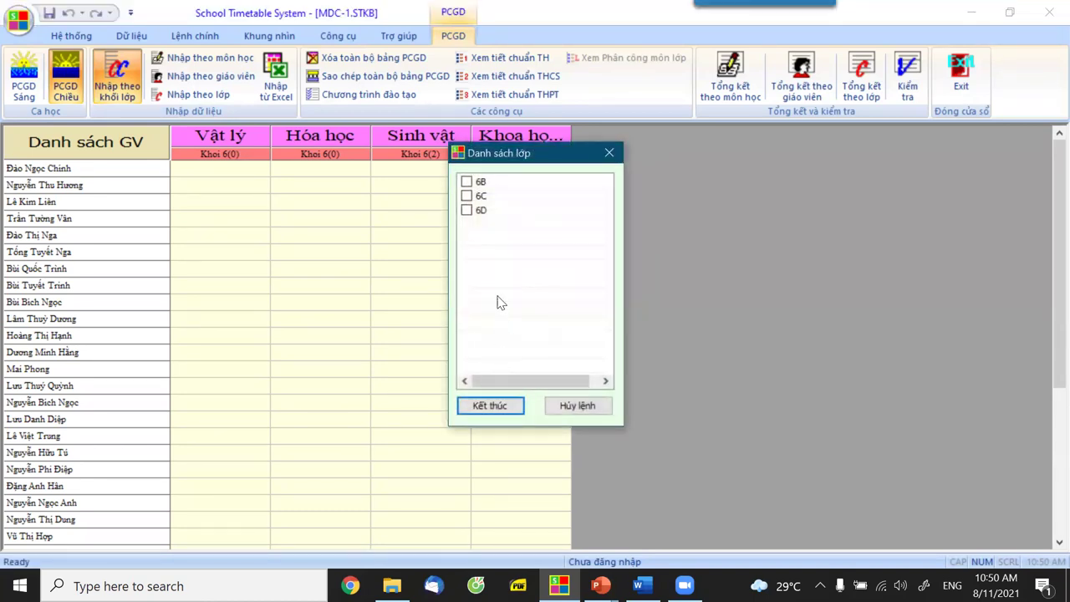
click(496, 406)
Assign Khoa học tự nhiên for class 6D to the fourteenth teacher.
click(497, 372)
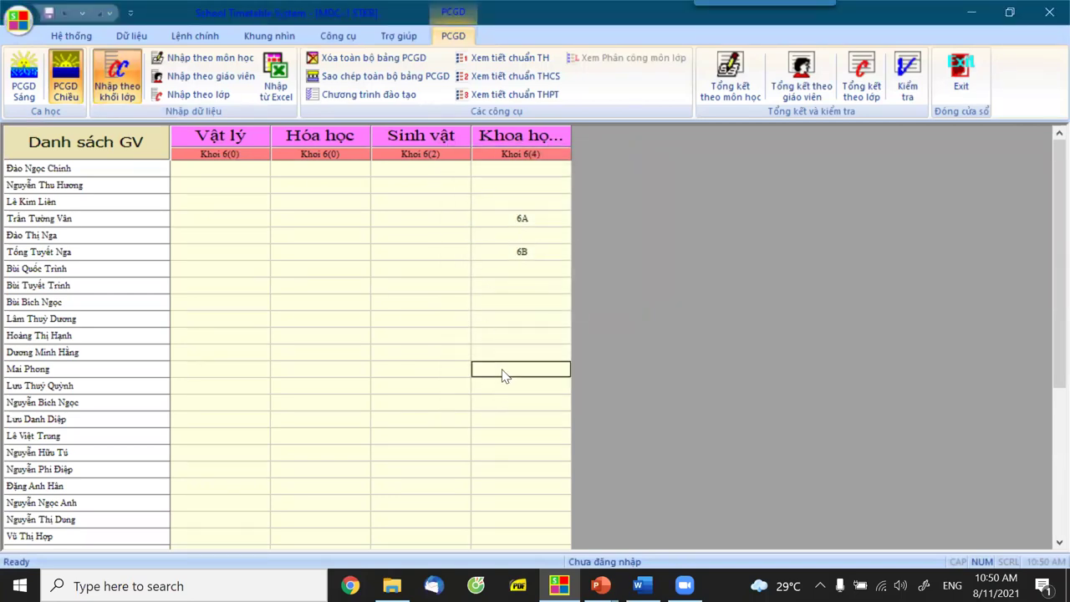
click(502, 388)
right_click(503, 389)
click(539, 402)
click(467, 196)
click(515, 408)
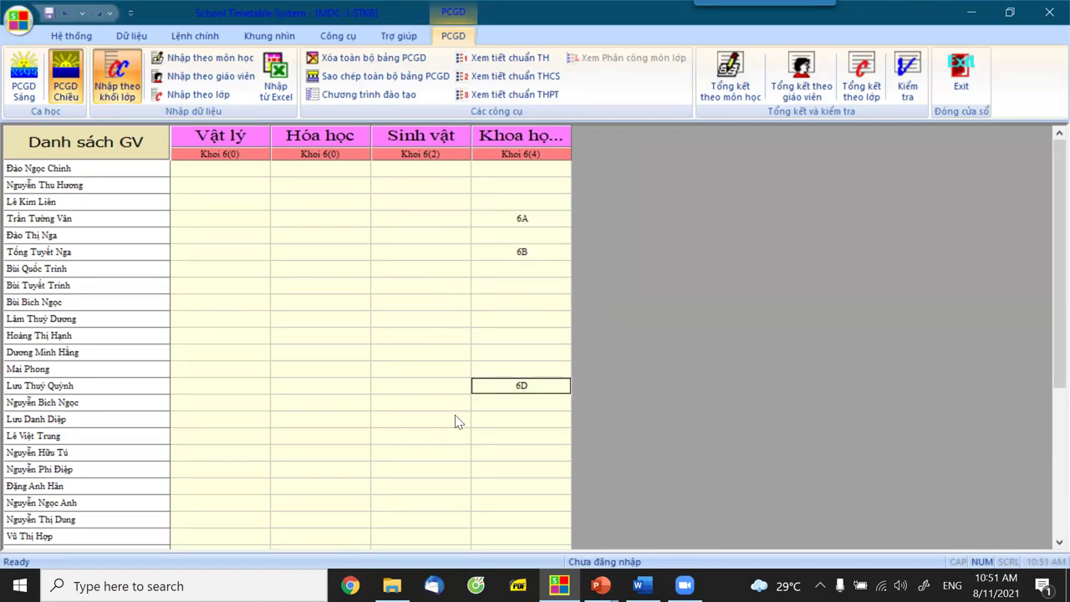
Assign Khoa học tự nhiên for 6C to the remaining teacher and widen that column.
click(575, 360)
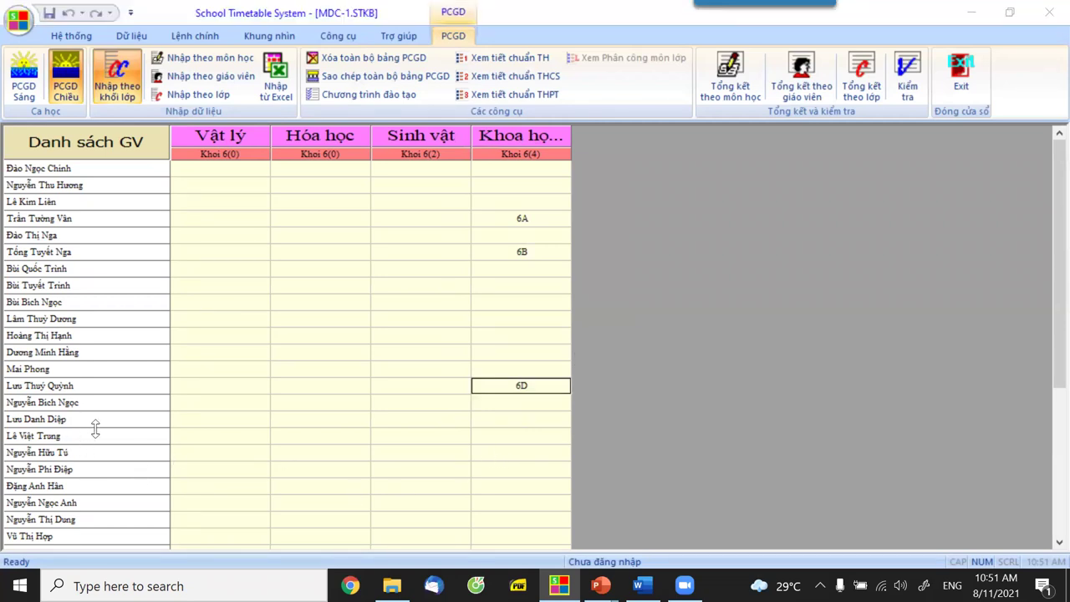
right_click(494, 435)
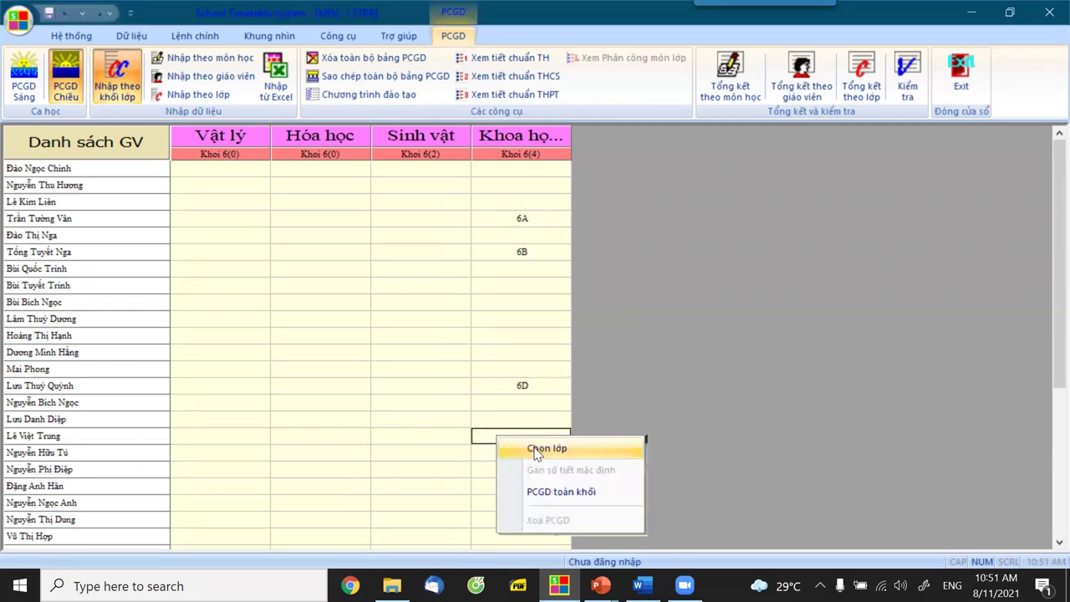
click(535, 450)
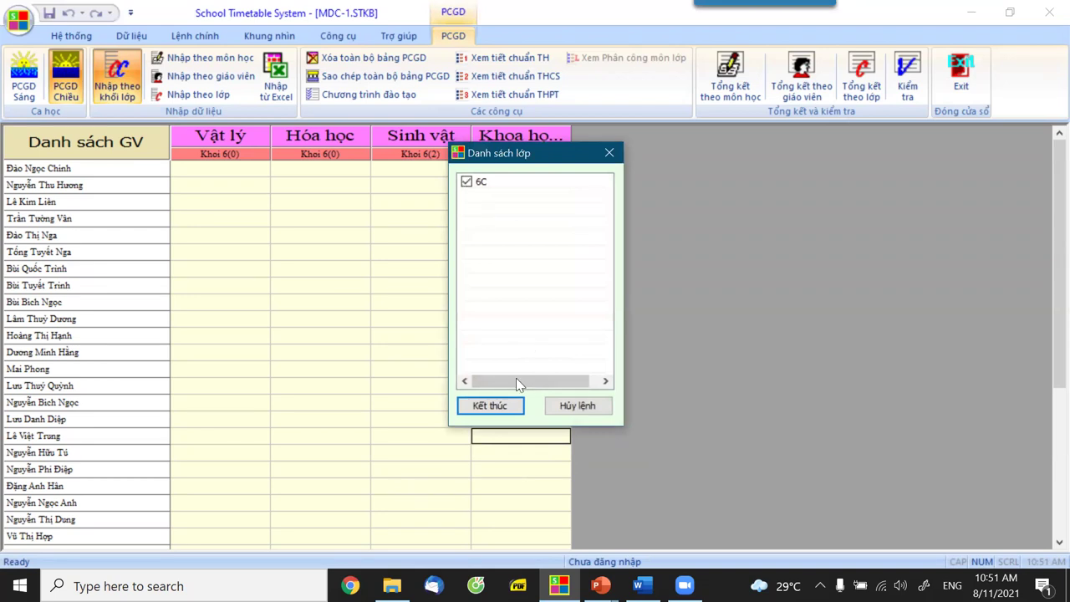
click(504, 407)
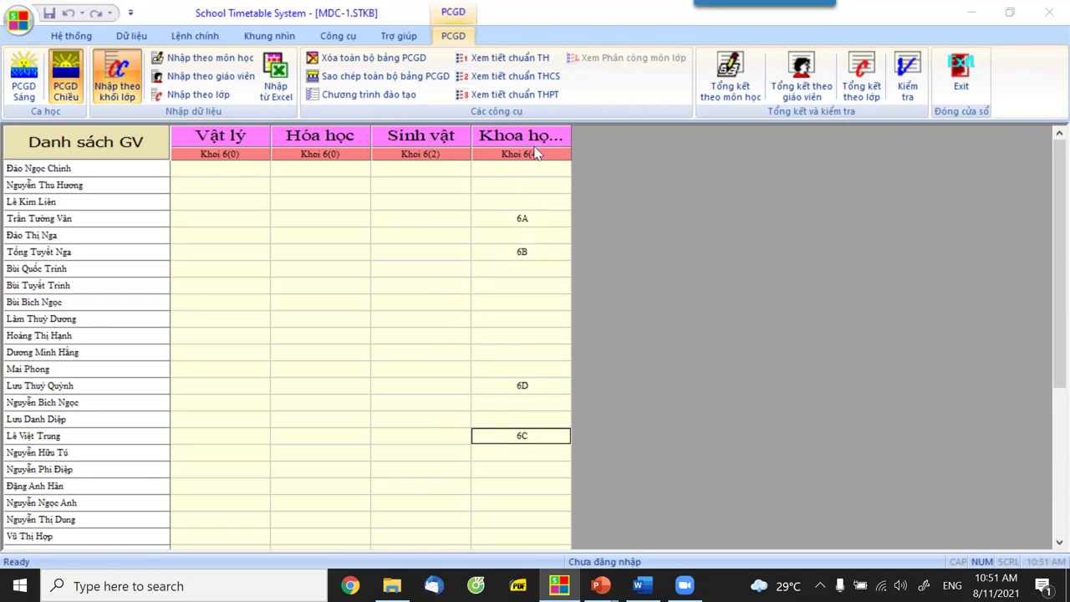
drag(564, 137, 655, 139)
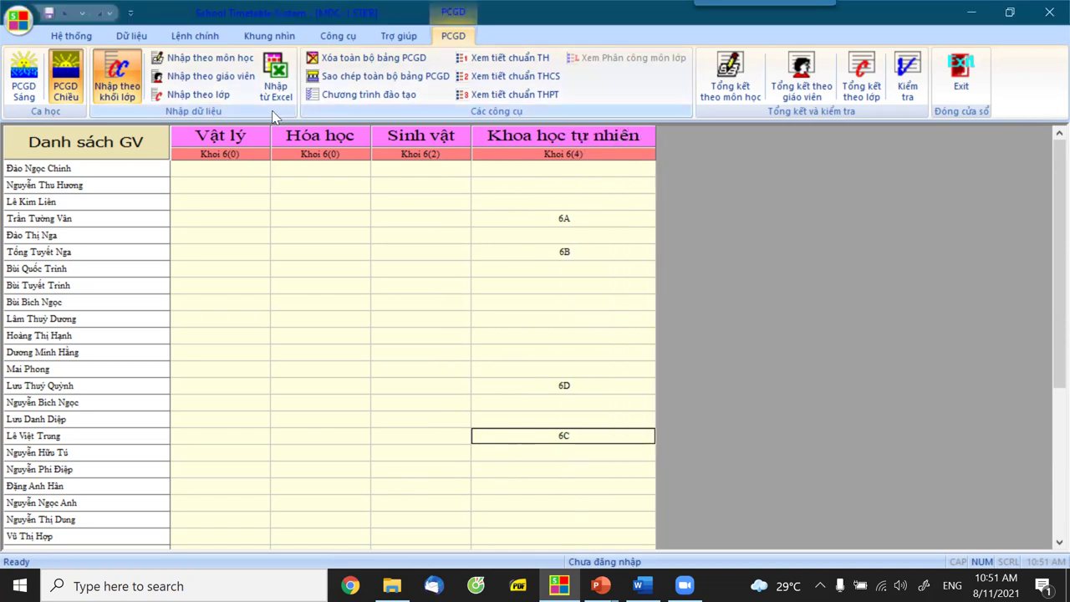
Switch to afternoon class-by-class assignments, then close the teaching-assignment module.
click(198, 98)
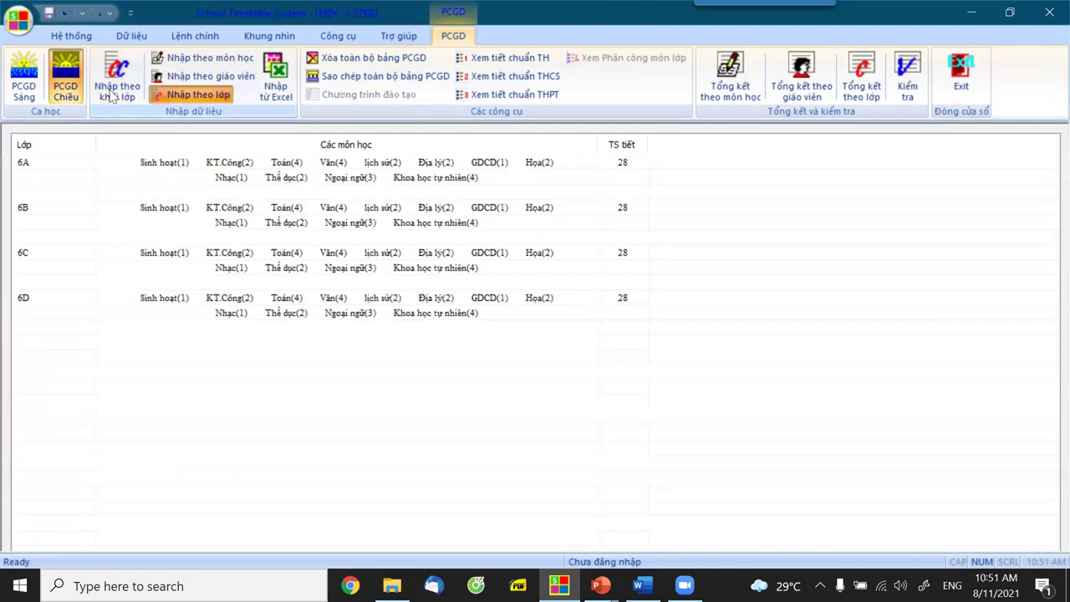
click(67, 92)
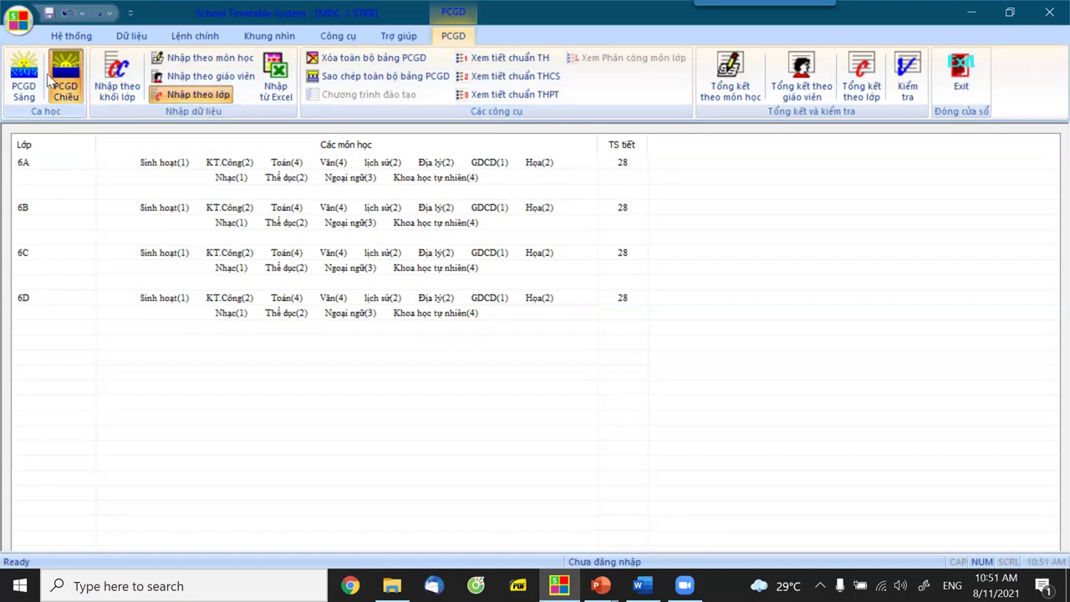
click(952, 94)
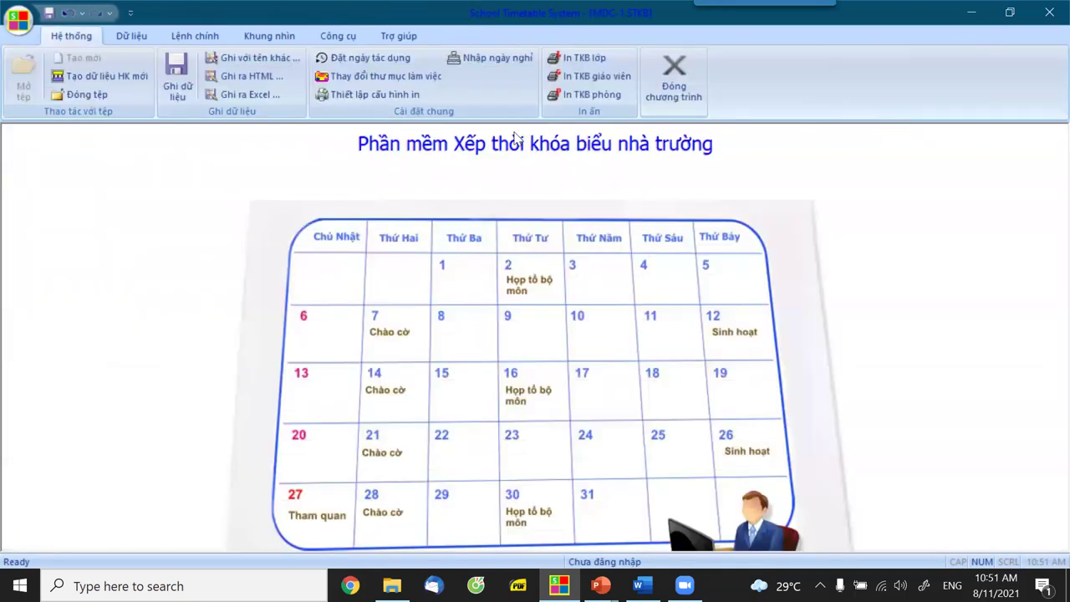
Try Xếp tự động 100% for Buổi Chiều and dismiss the Sinh hoạt not-scheduled warning.
click(192, 39)
click(33, 84)
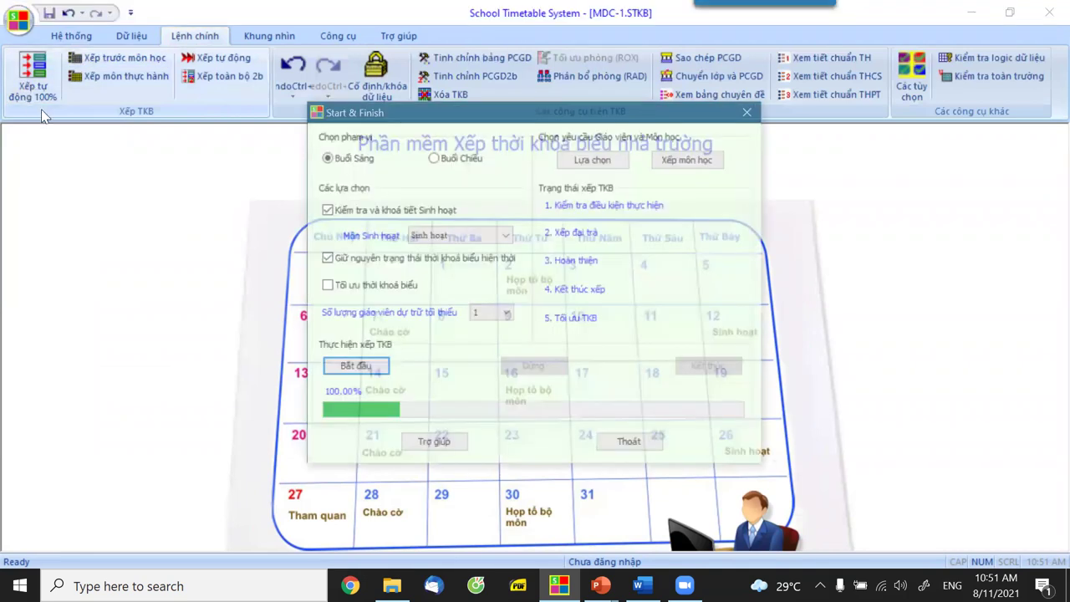
click(434, 157)
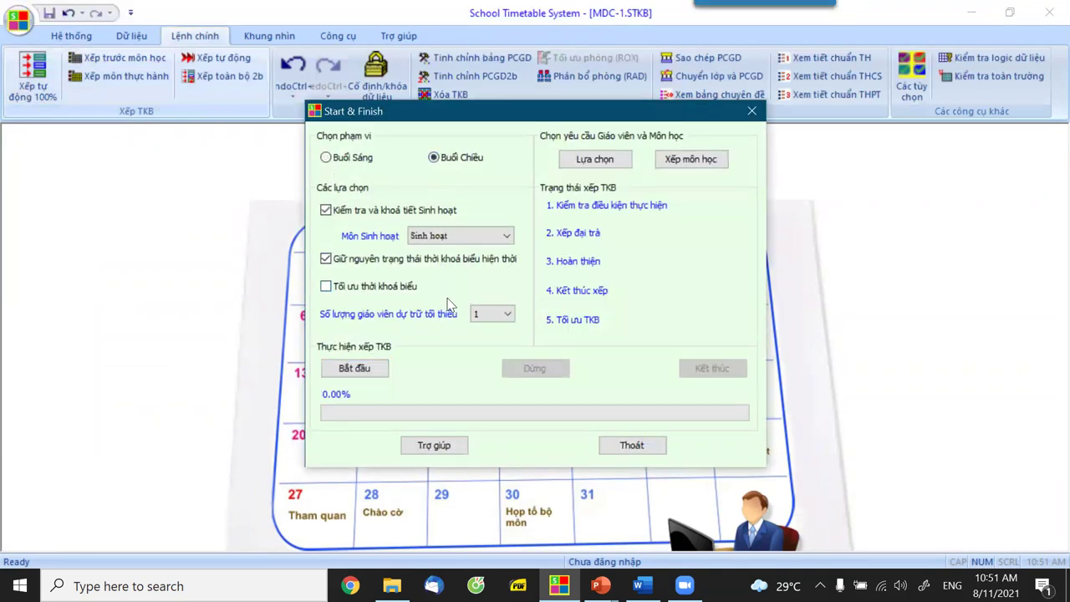
click(355, 369)
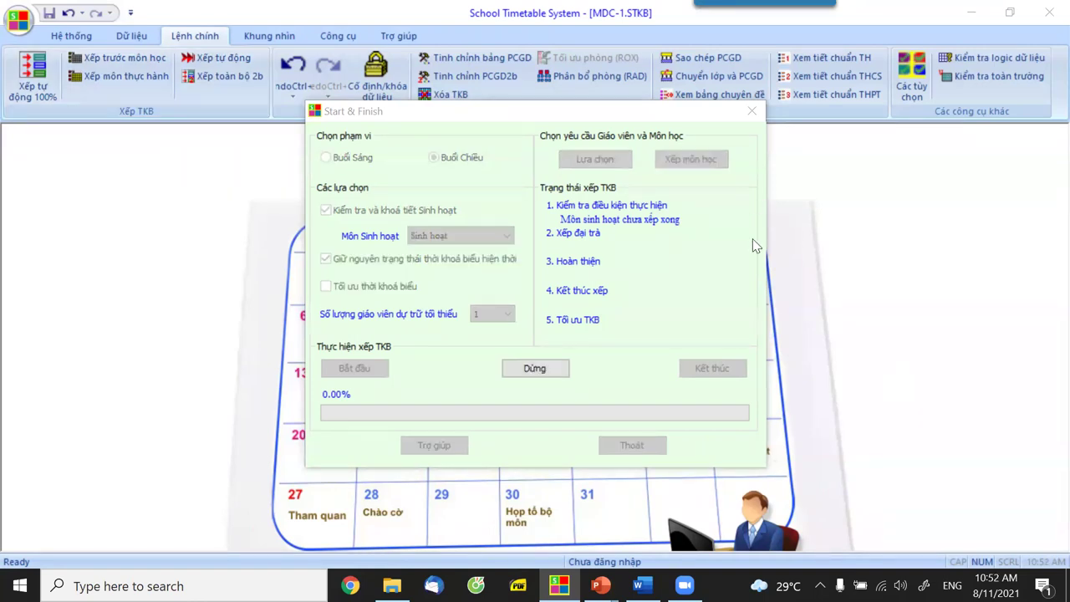
click(752, 112)
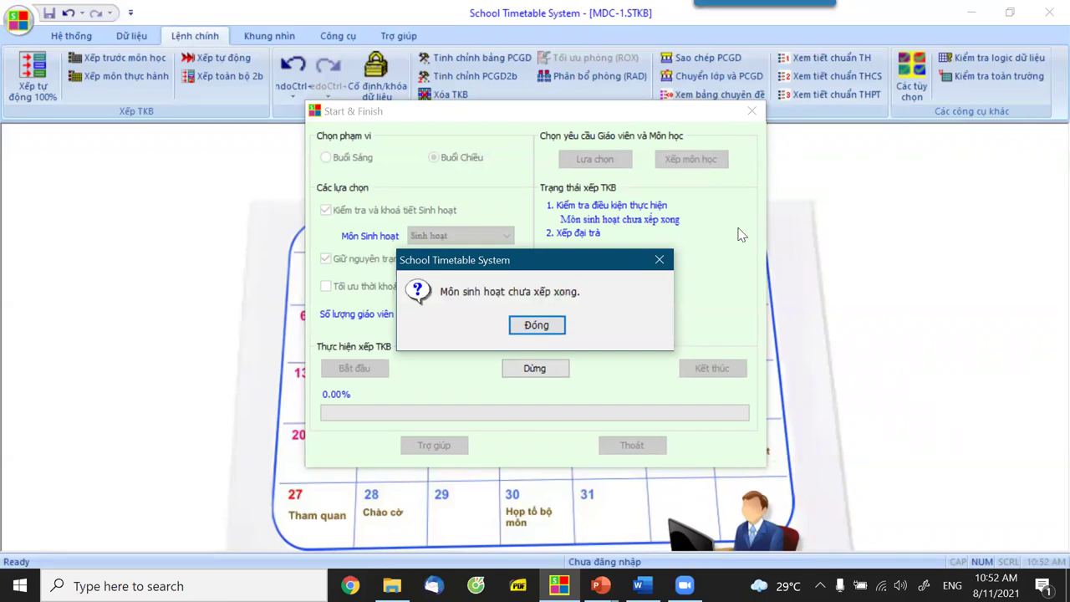
click(526, 328)
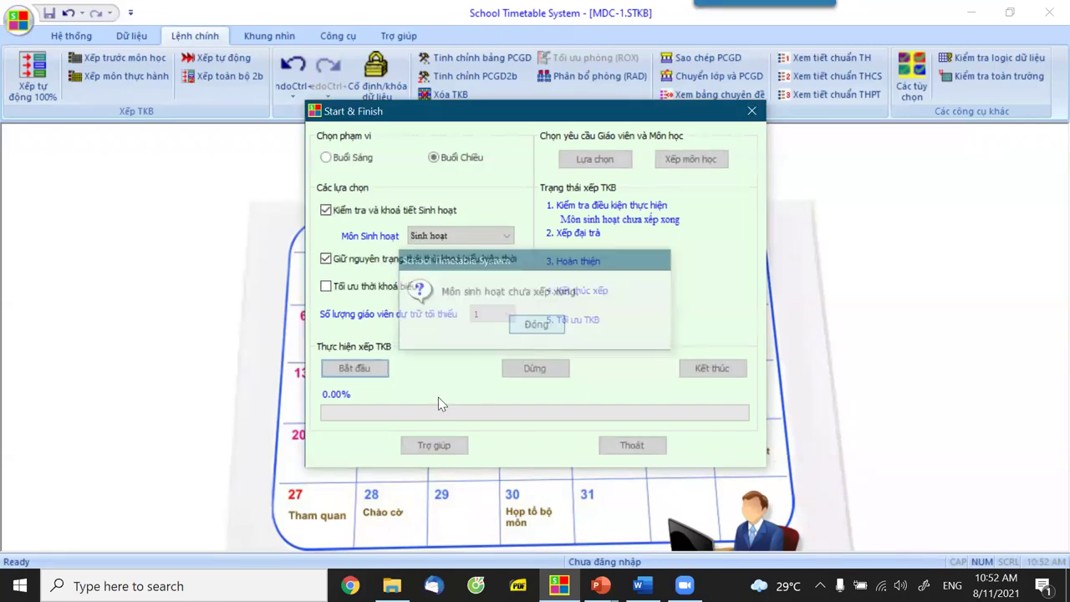
click(630, 447)
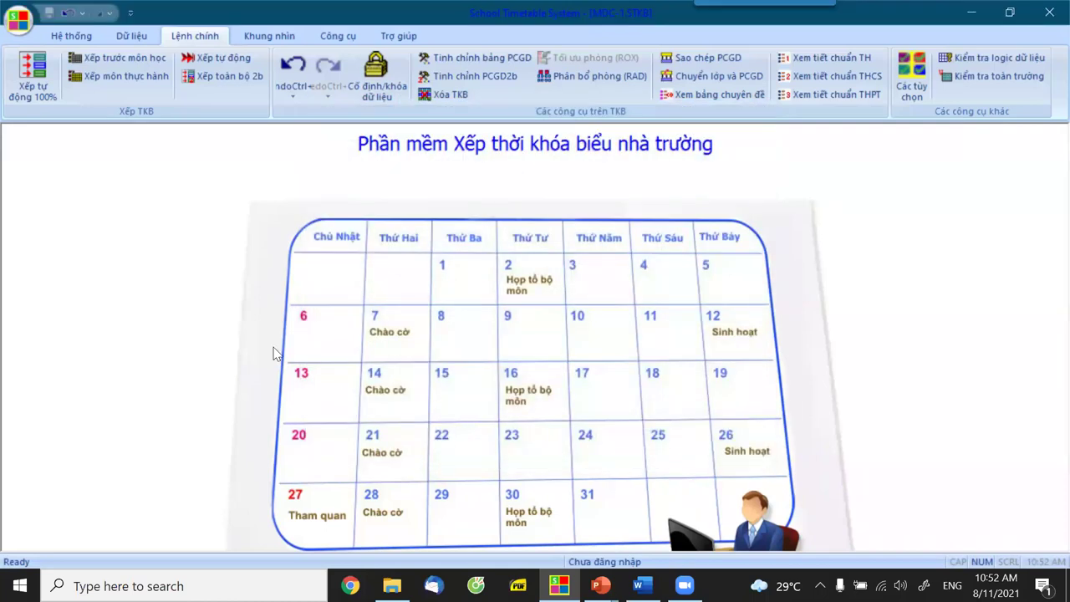
click(129, 68)
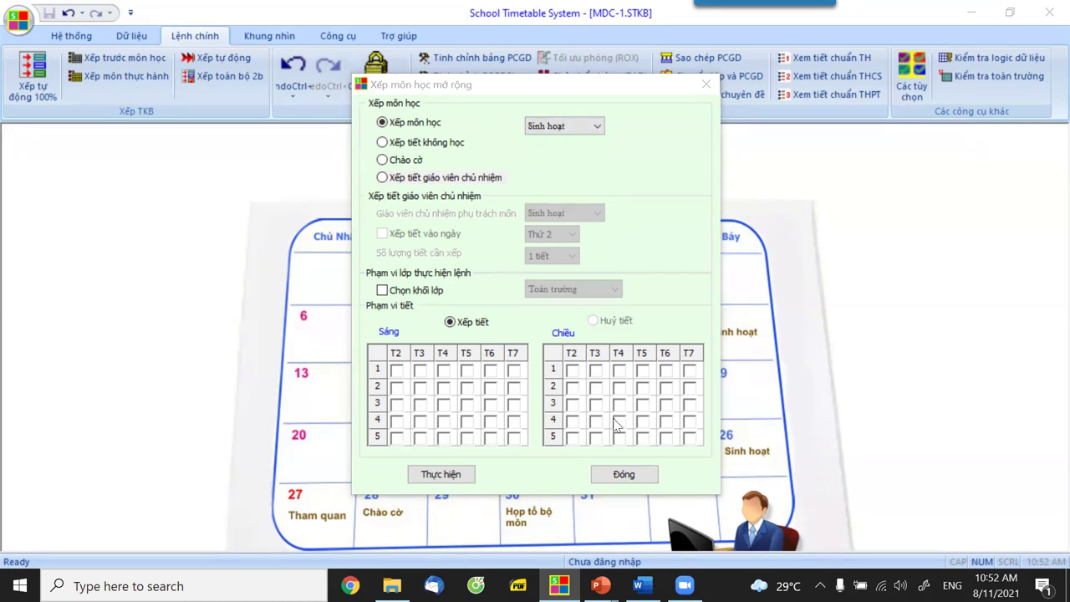
Check the whole-school afternoon timetable, then close the view.
click(625, 474)
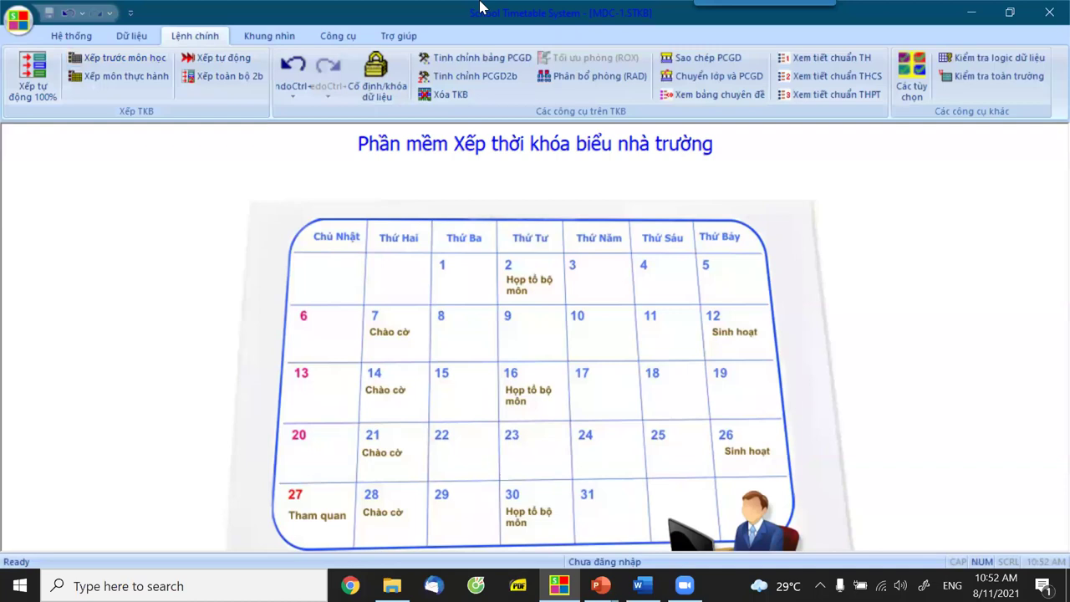
click(108, 60)
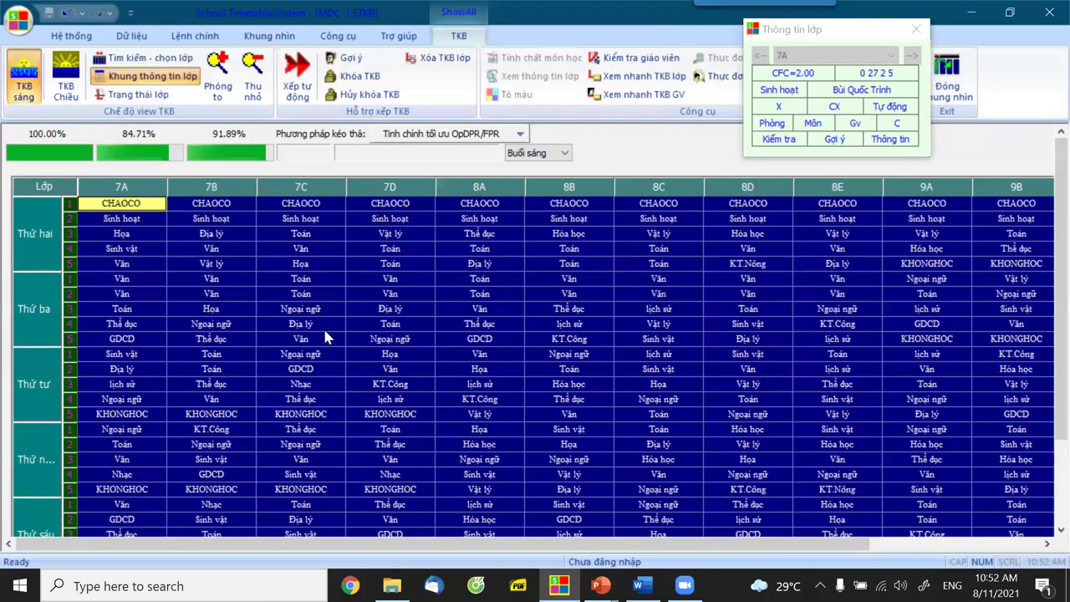
click(66, 92)
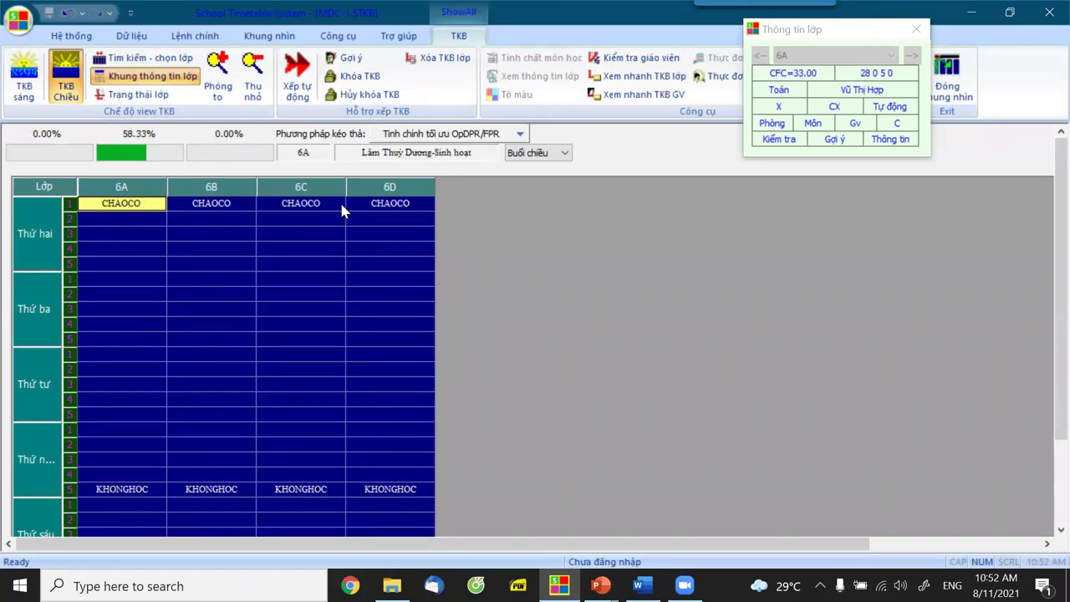
click(953, 99)
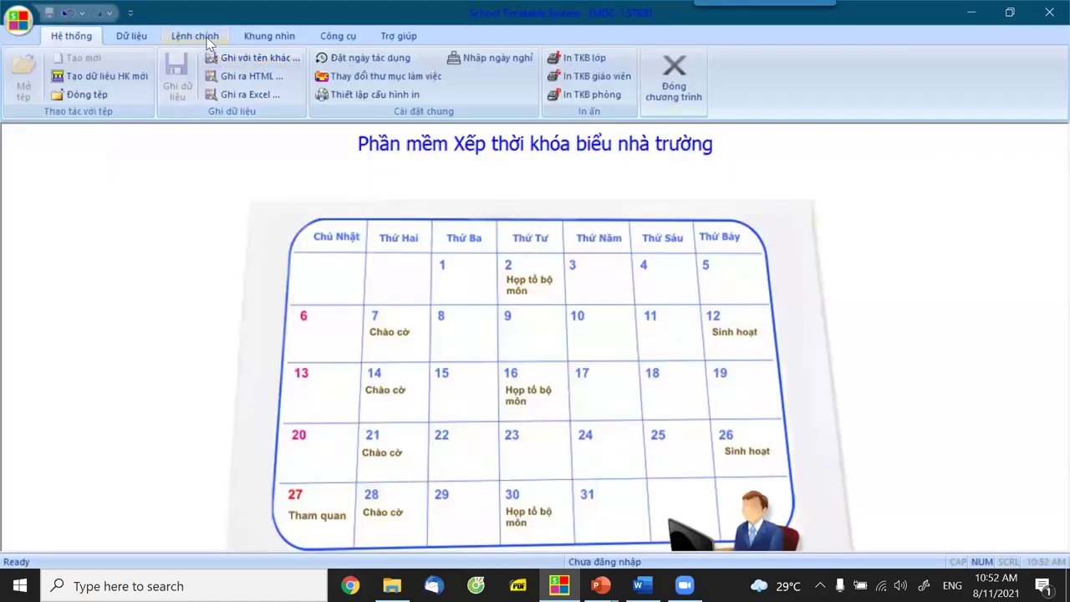
Pre-schedule Sinh hoạt into Monday afternoon period 2 using Xếp trước môn học.
click(205, 38)
click(124, 58)
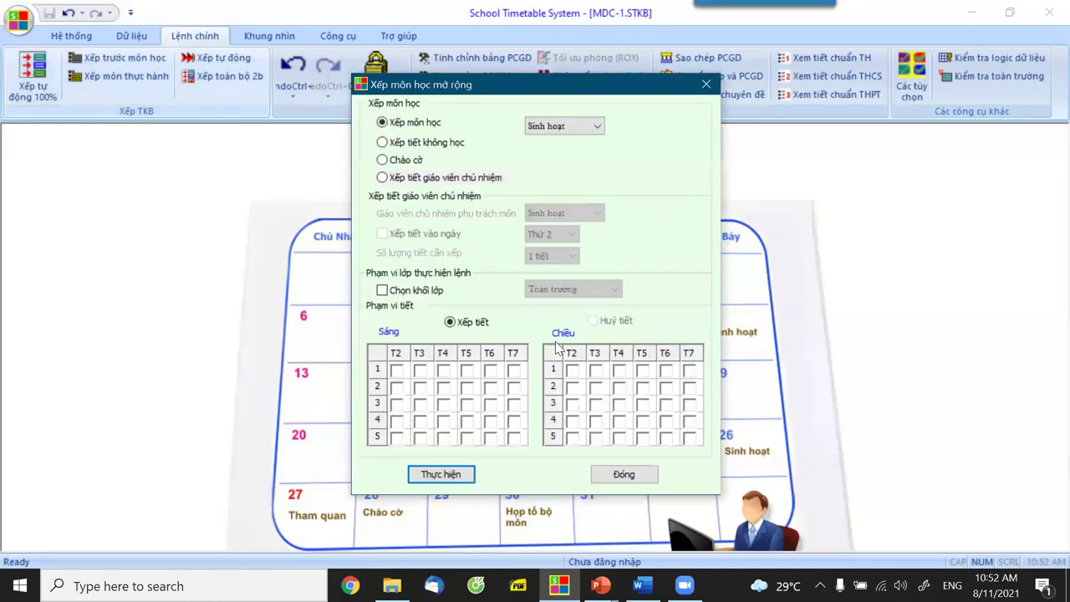
click(572, 388)
click(462, 473)
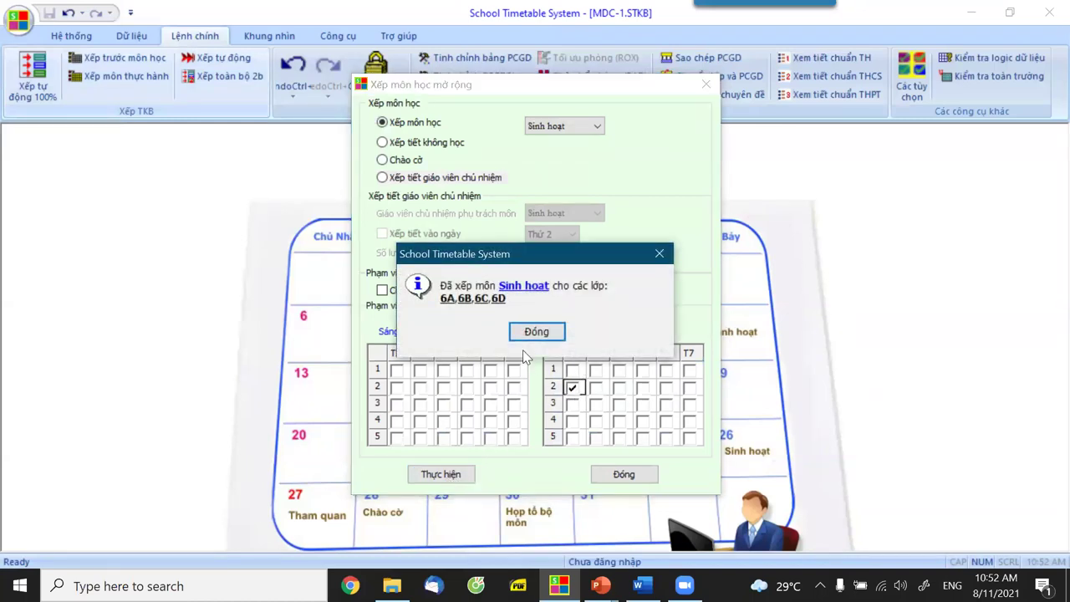
click(551, 332)
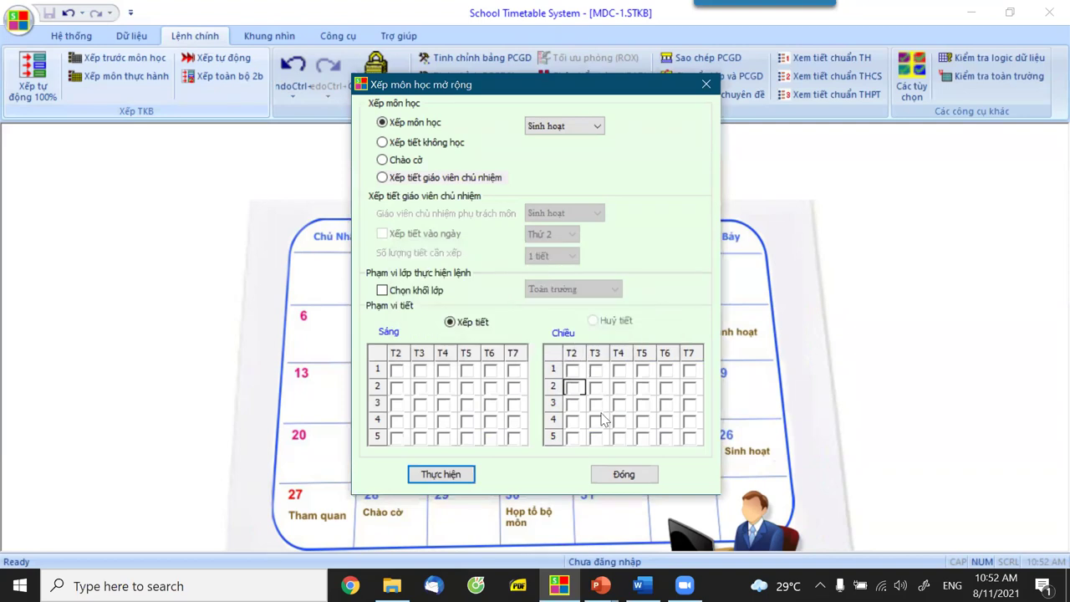
click(619, 473)
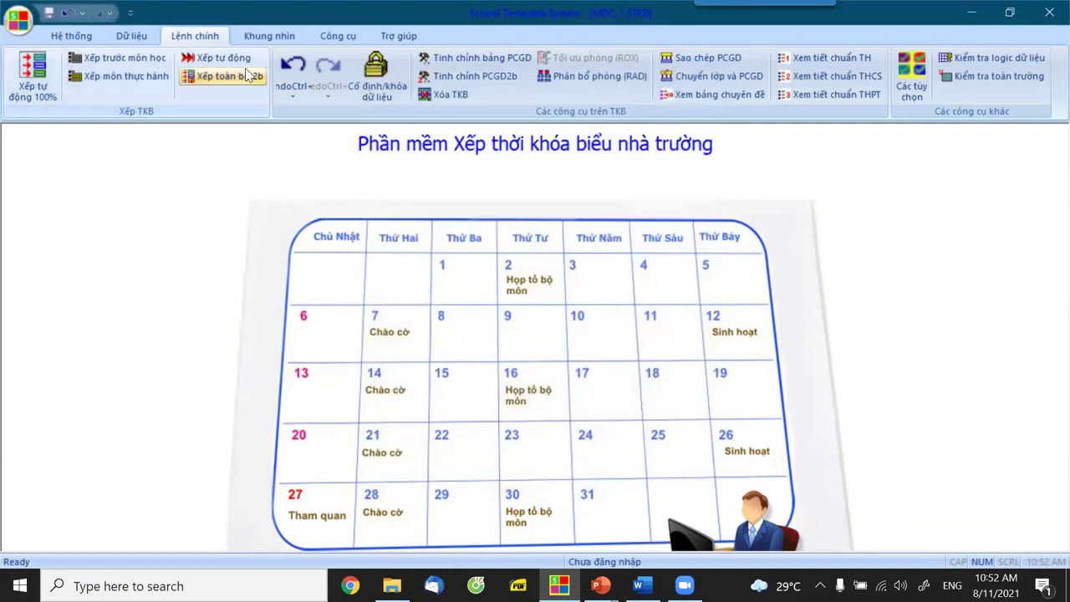
click(269, 36)
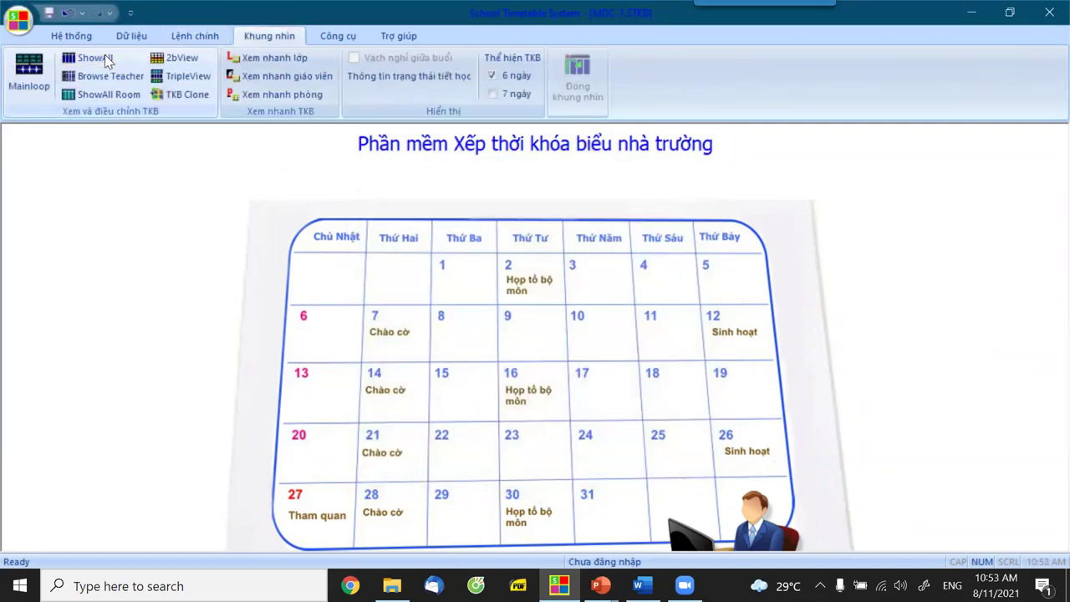
Auto-schedule Buổi Chiều to 100% Done and accept updating the timetable data.
click(107, 60)
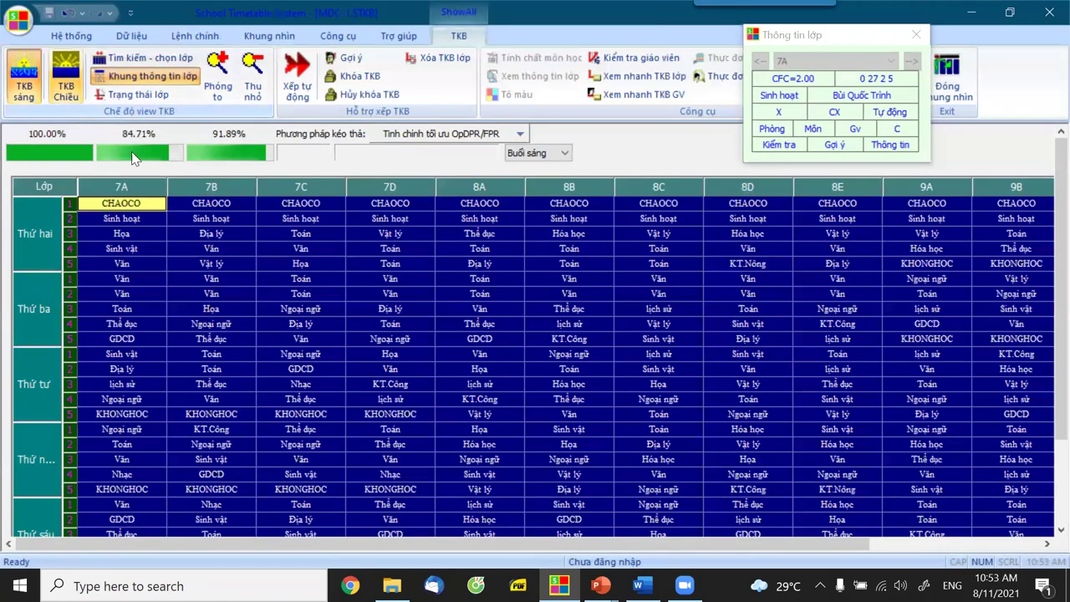
click(65, 75)
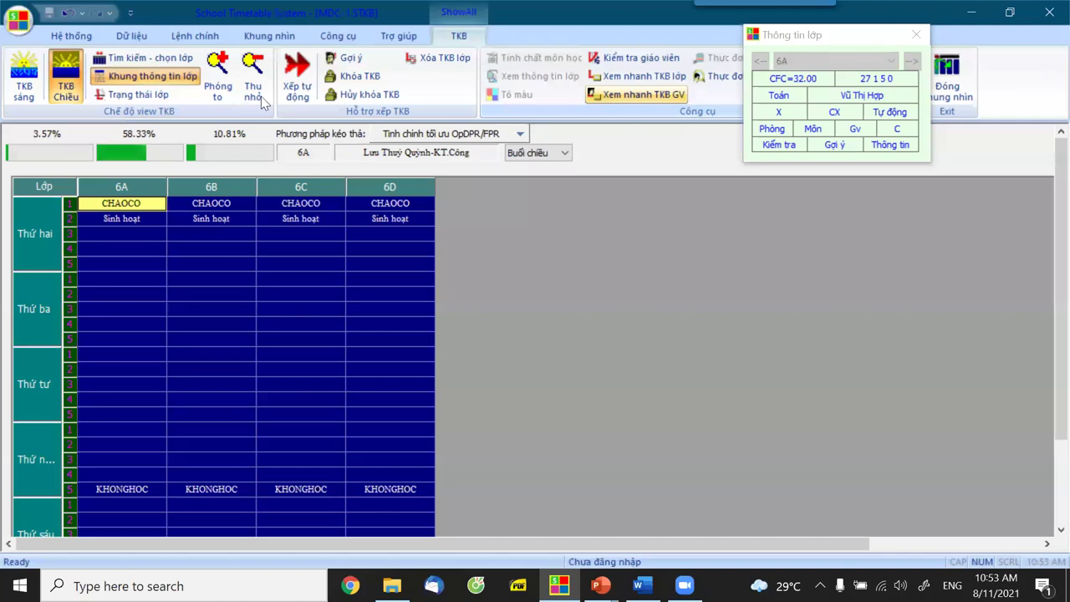
click(206, 39)
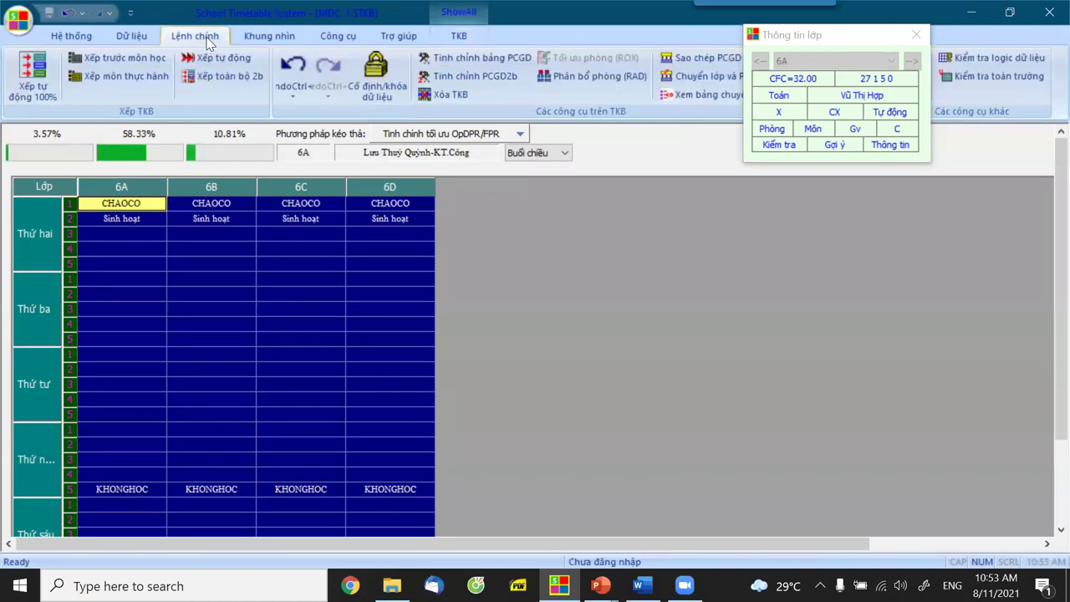
click(33, 77)
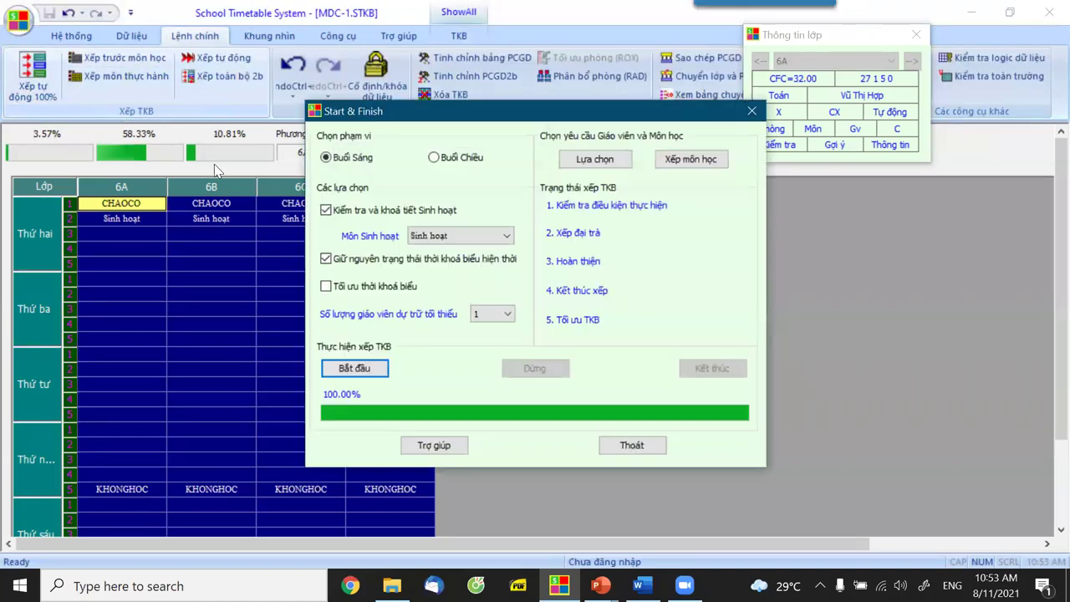
click(434, 158)
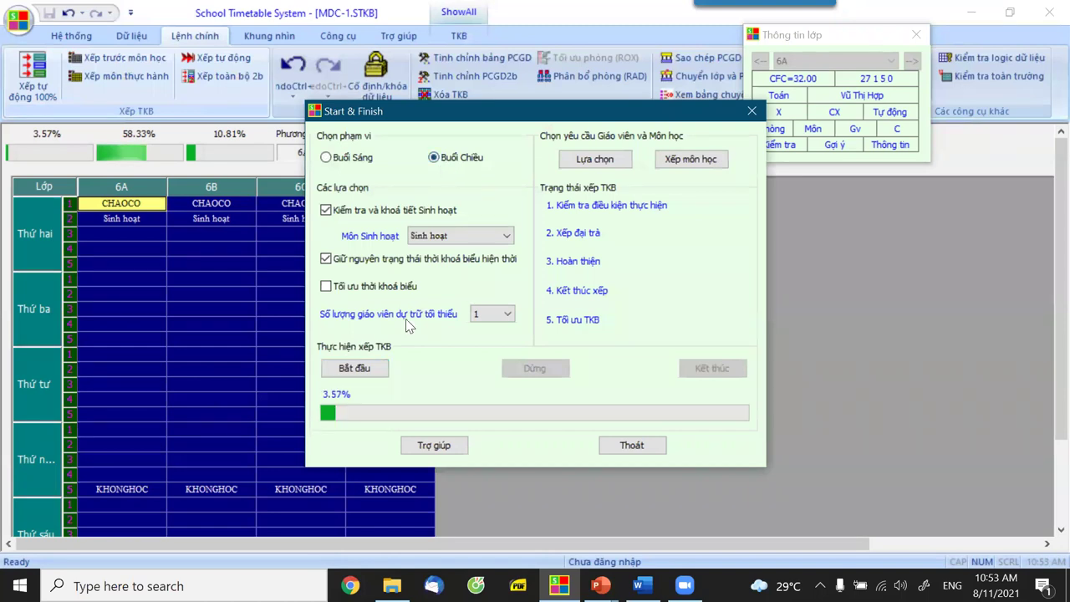
click(357, 370)
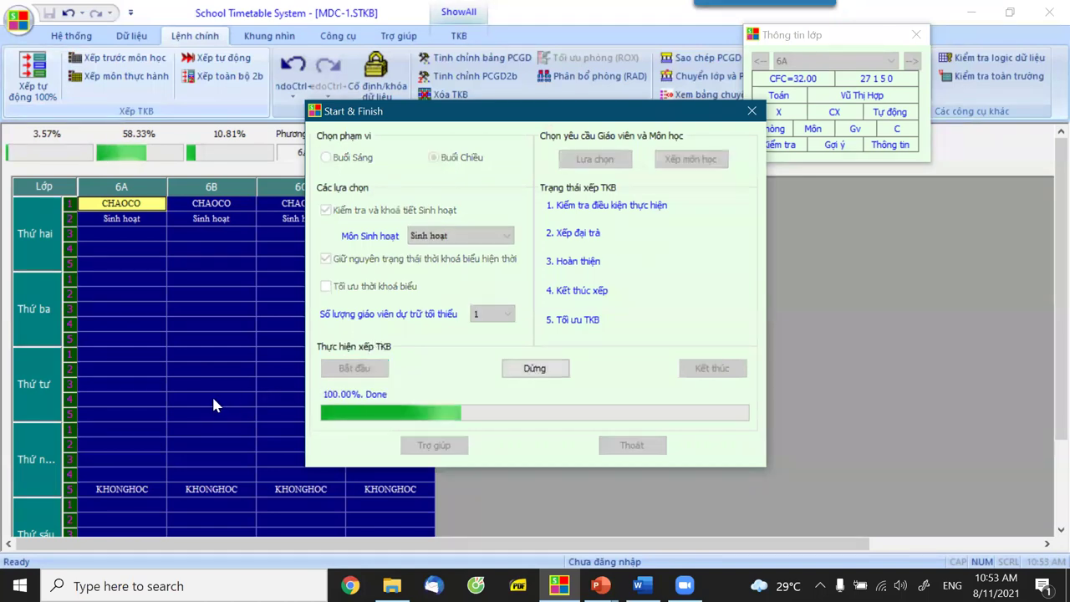
click(705, 368)
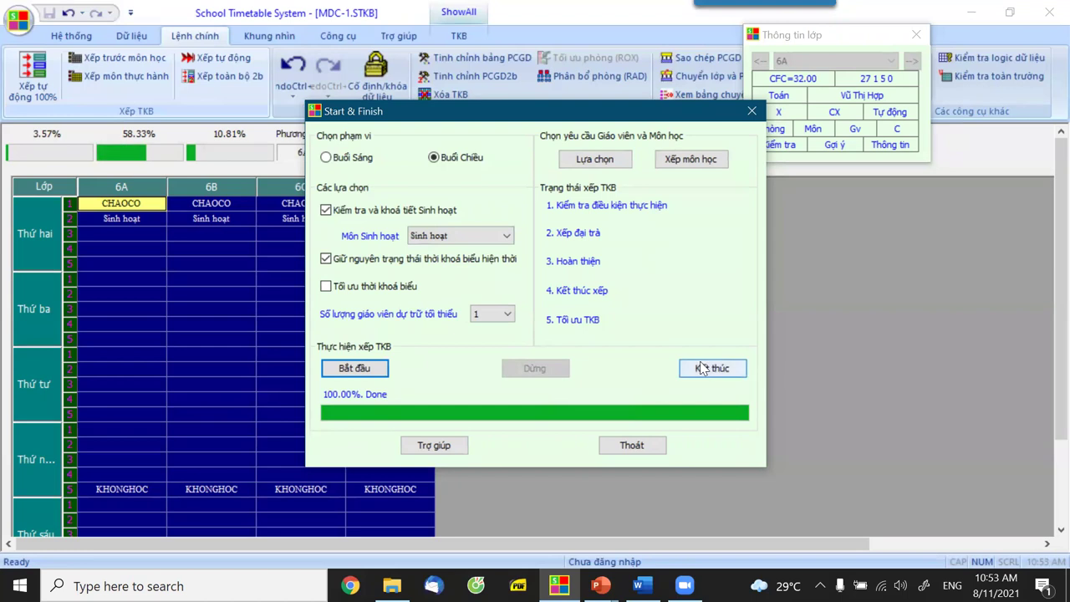
click(490, 325)
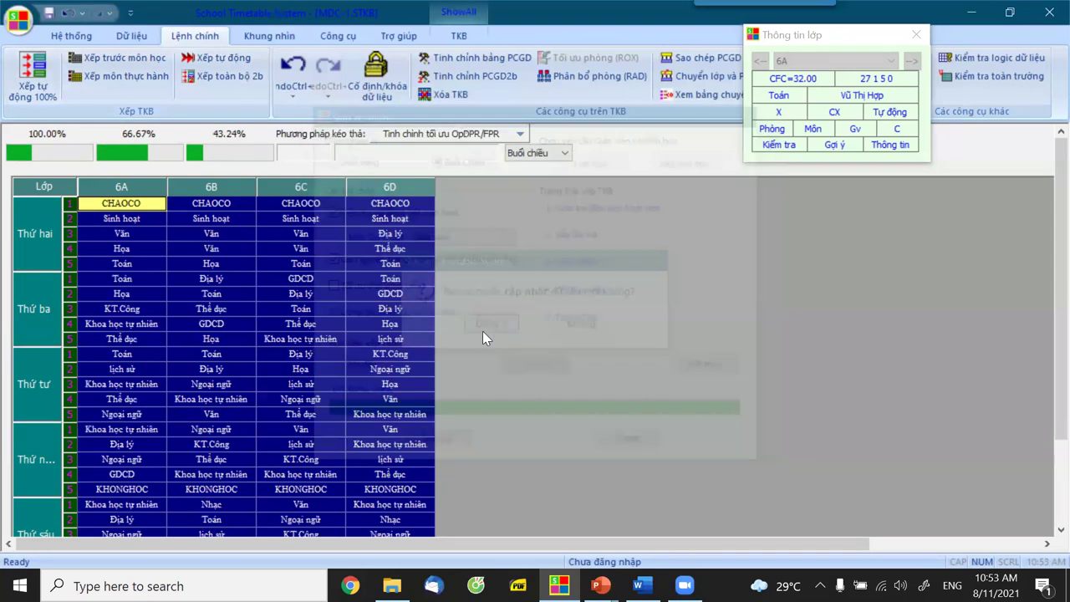
Close the Thông tin lớp panel and switch the ribbon to Khung nhìn.
scroll(244, 401, down, 3)
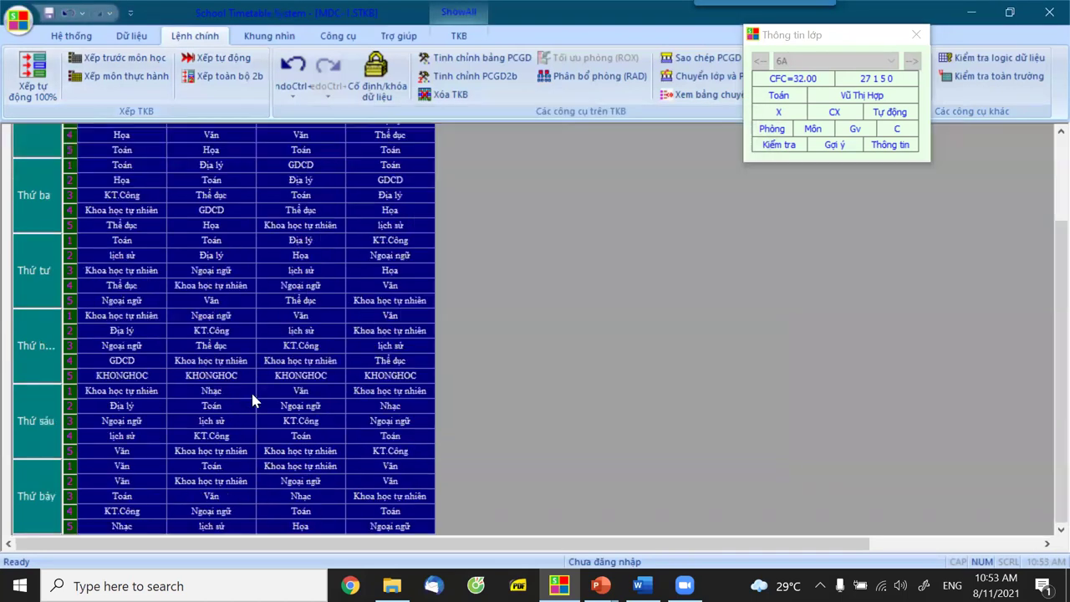
scroll(289, 376, up, 3)
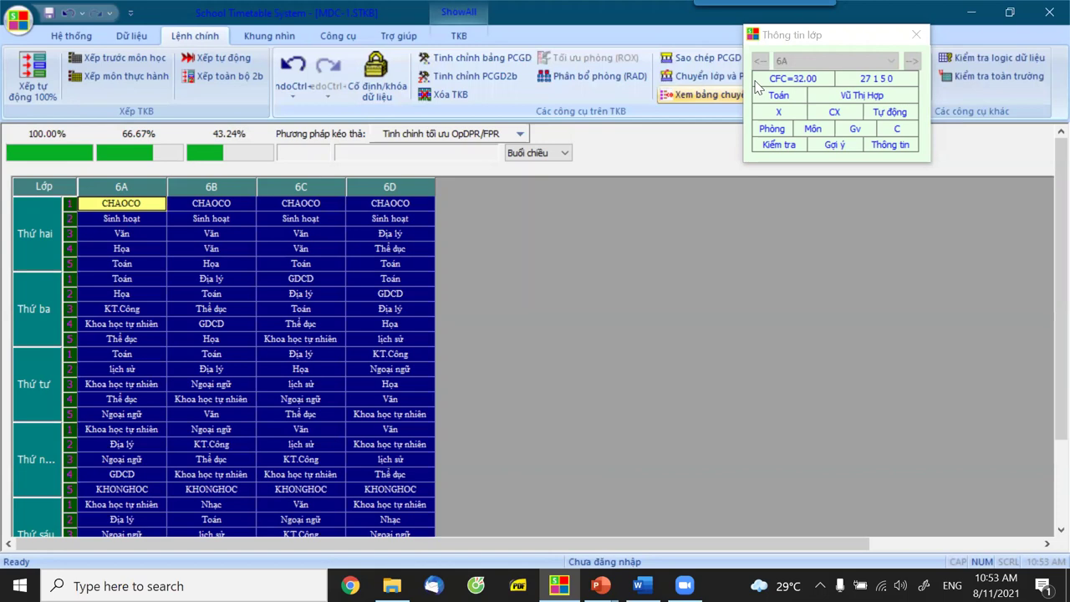
click(926, 57)
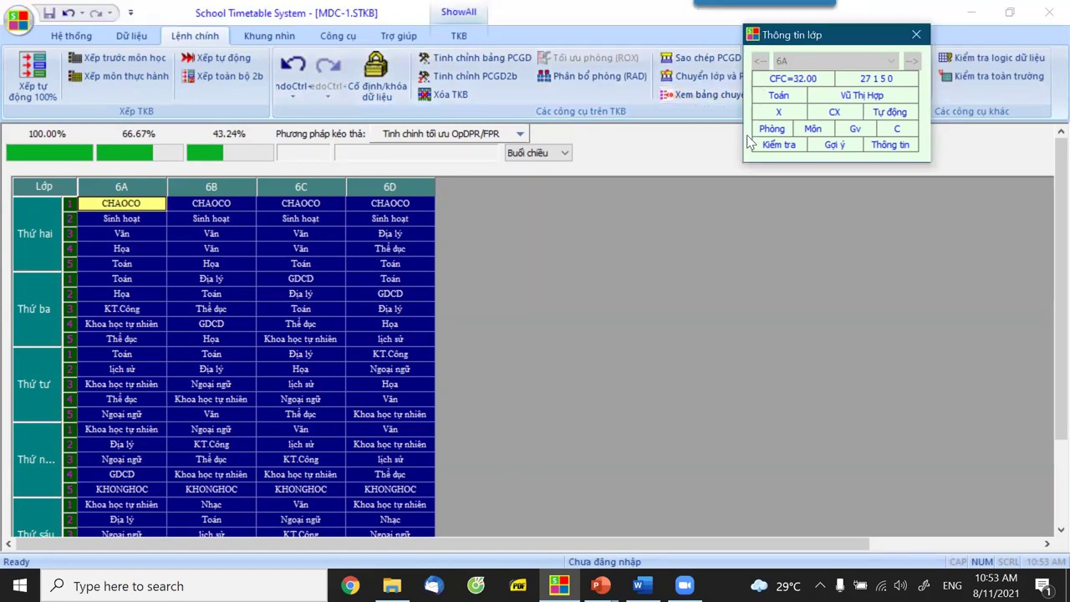
click(917, 38)
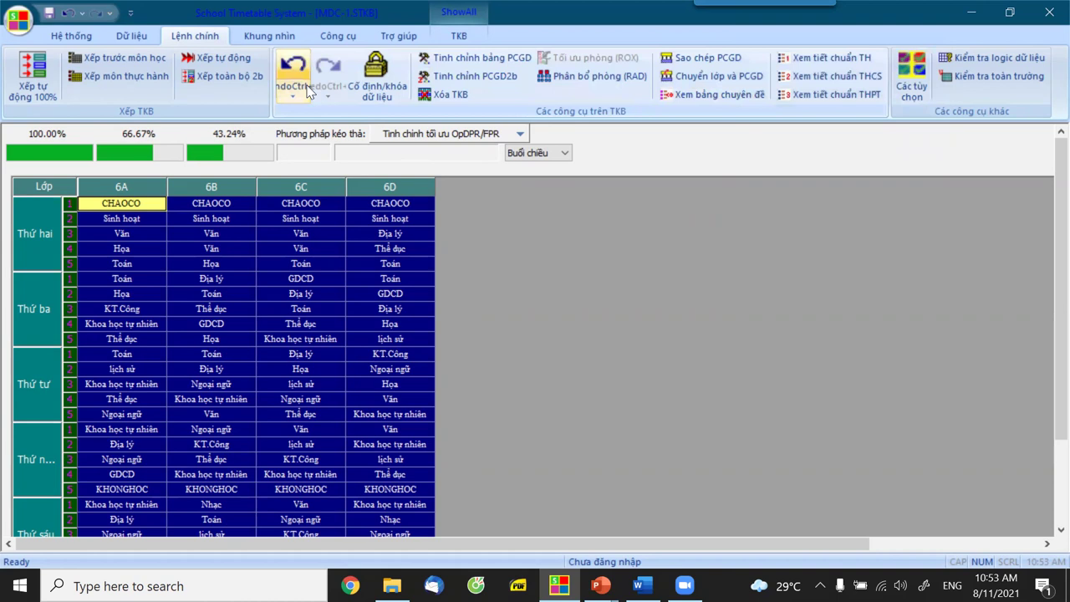
click(239, 40)
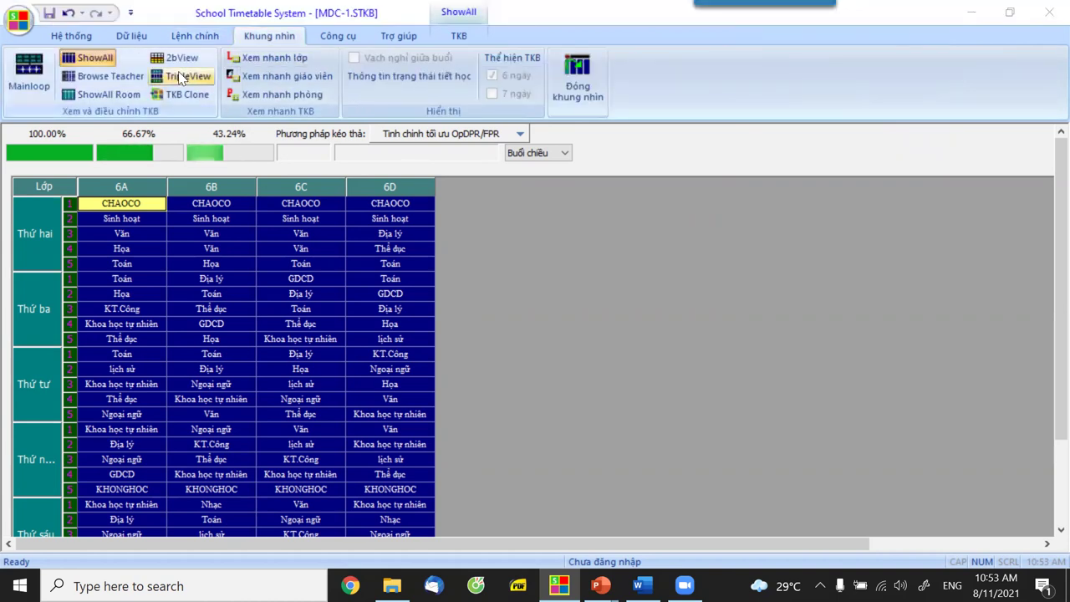
Copy the original afternoon timetable (TKB chiều) into TKB Clone 1.
click(182, 94)
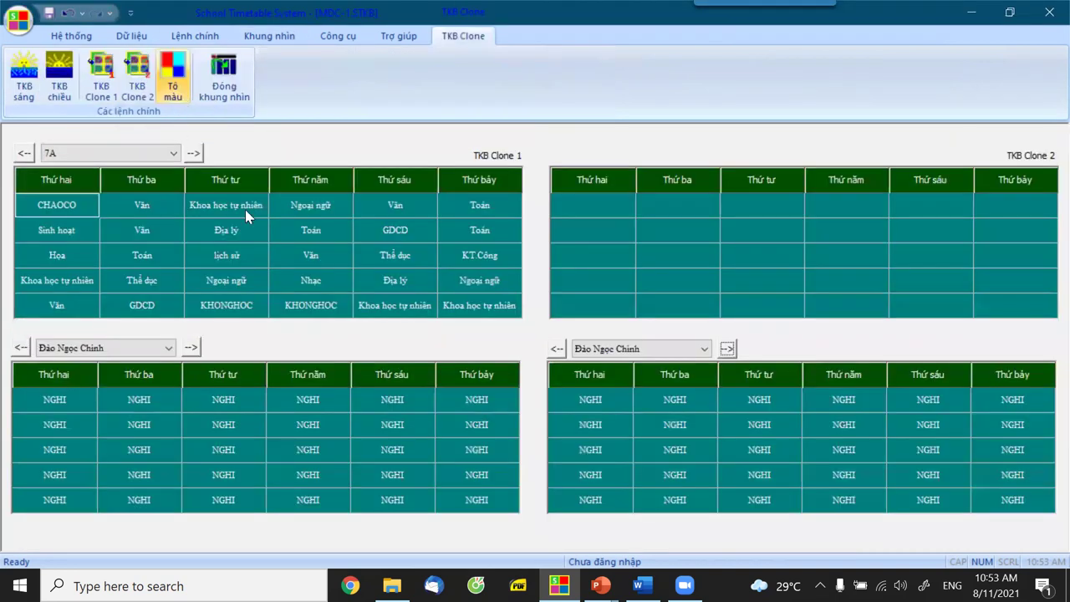
click(58, 90)
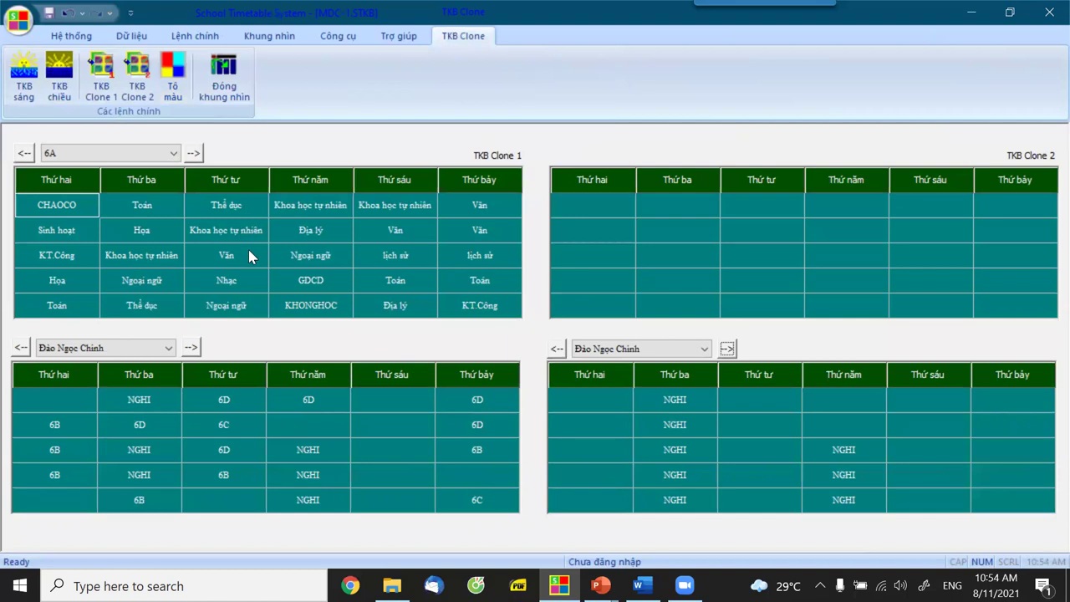
click(102, 92)
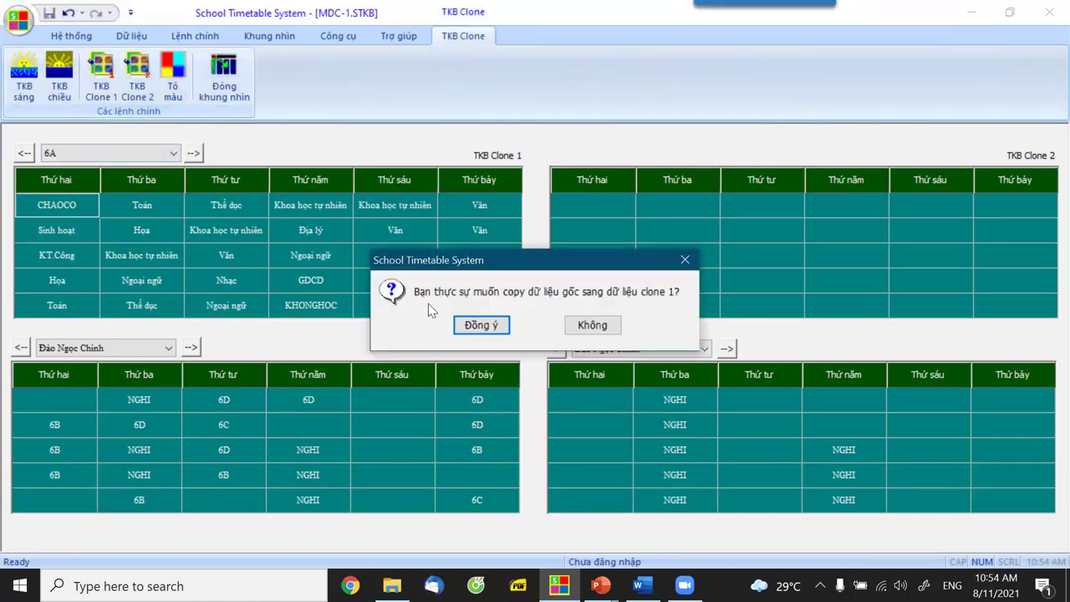
click(481, 324)
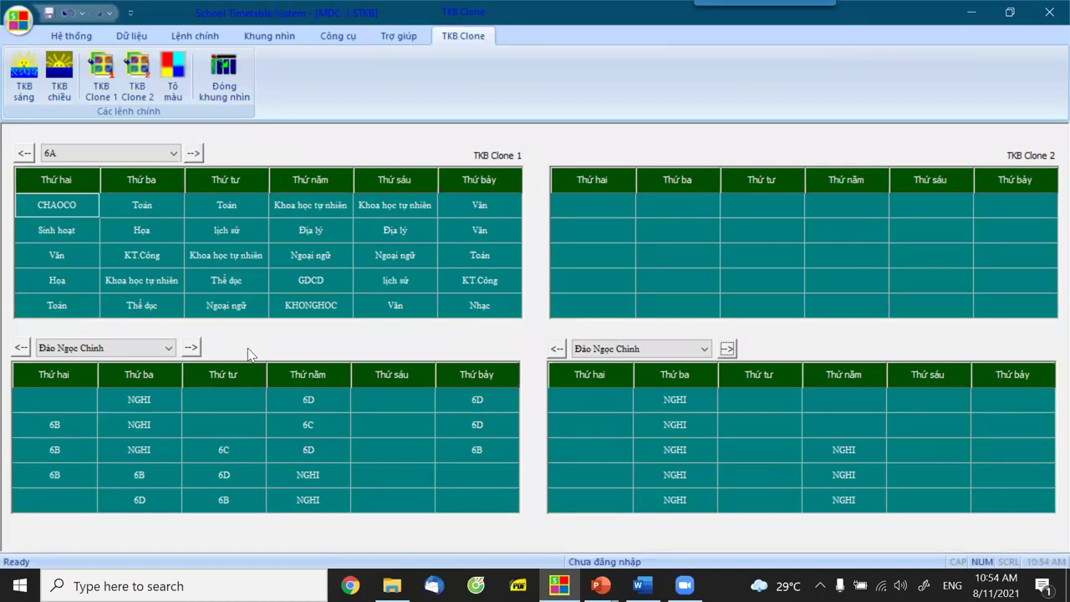
Inspect 6A's Tuesday and Wednesday Khoa học tự nhiên lessons, then close the clone view.
click(157, 281)
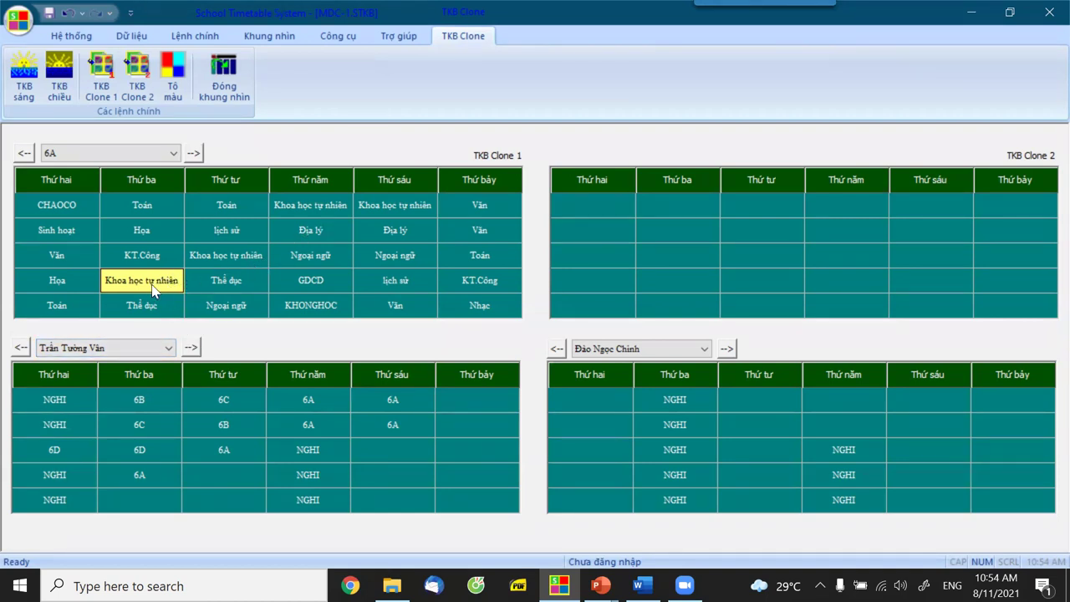
click(234, 263)
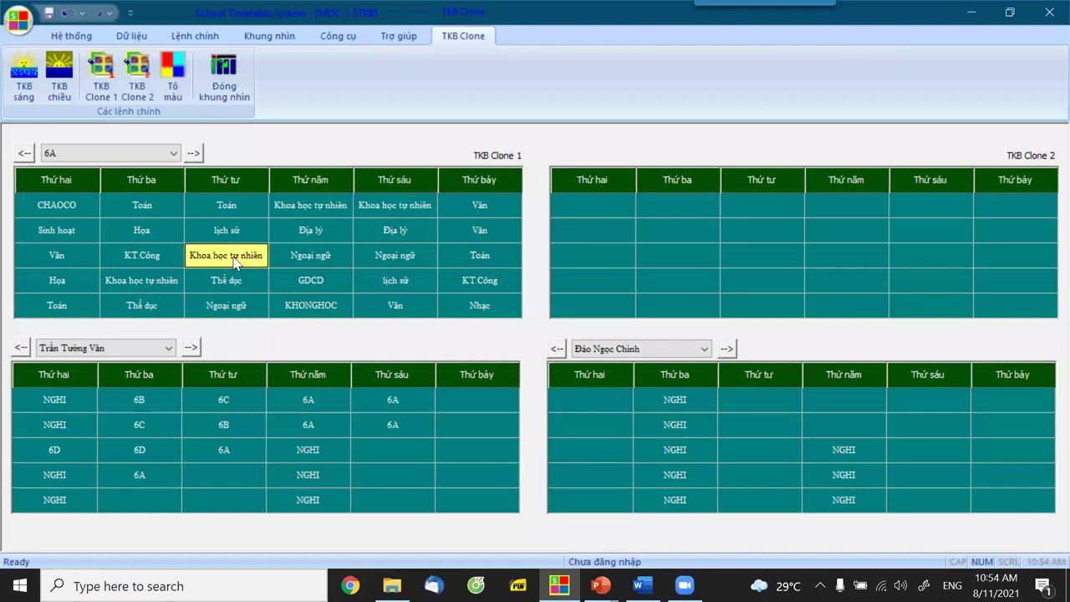
click(153, 279)
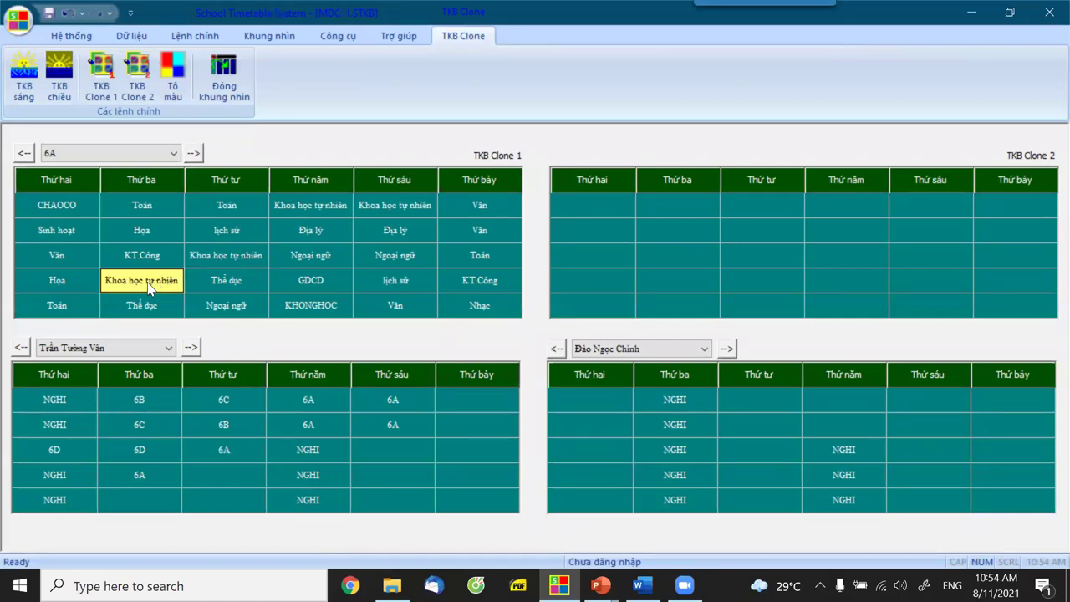
right_click(151, 288)
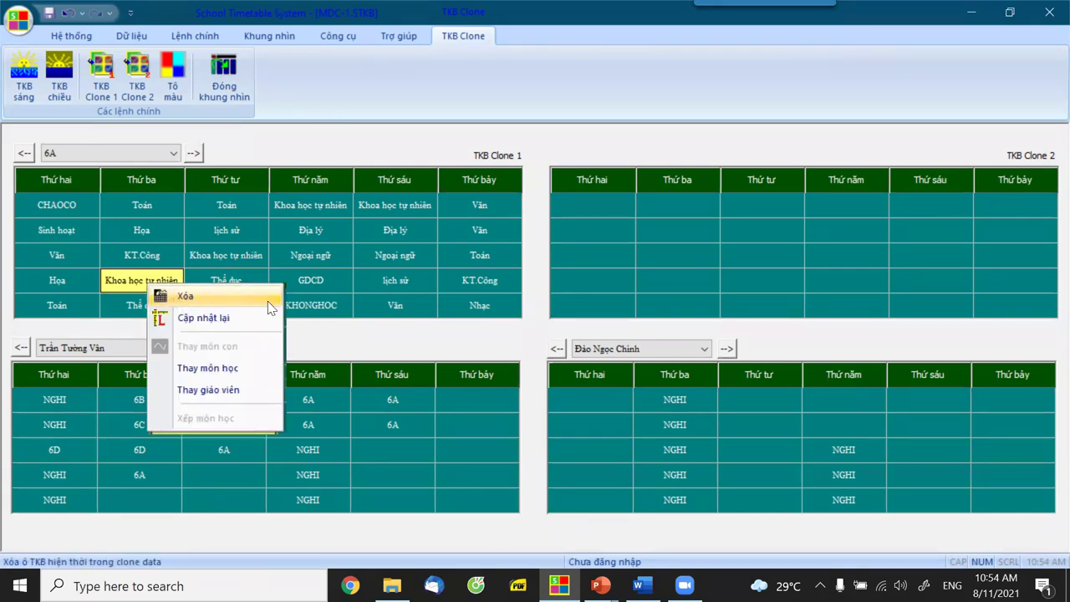
click(358, 331)
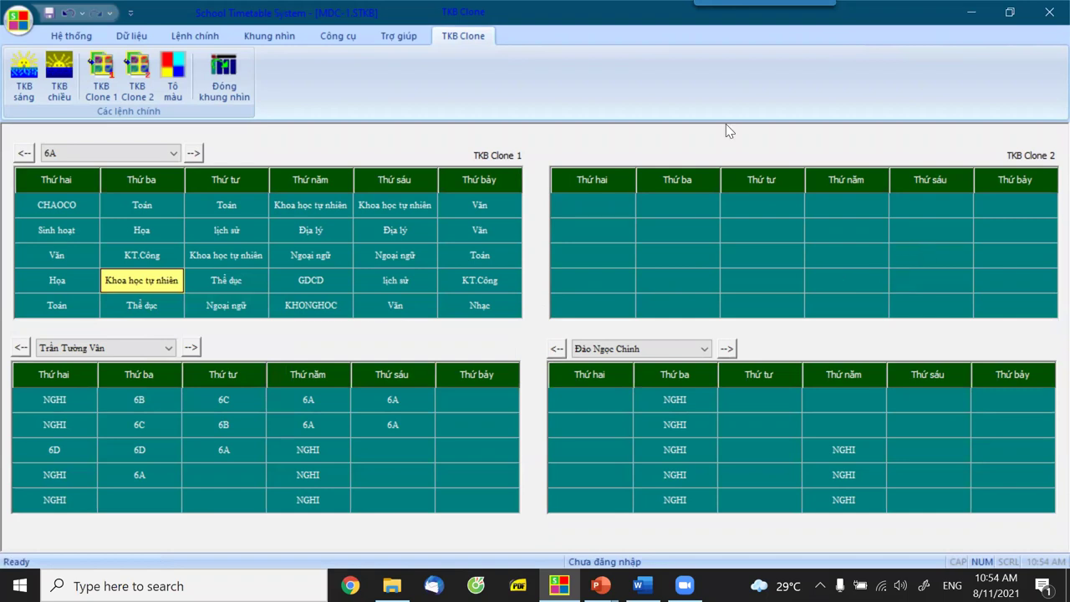
click(226, 92)
click(131, 37)
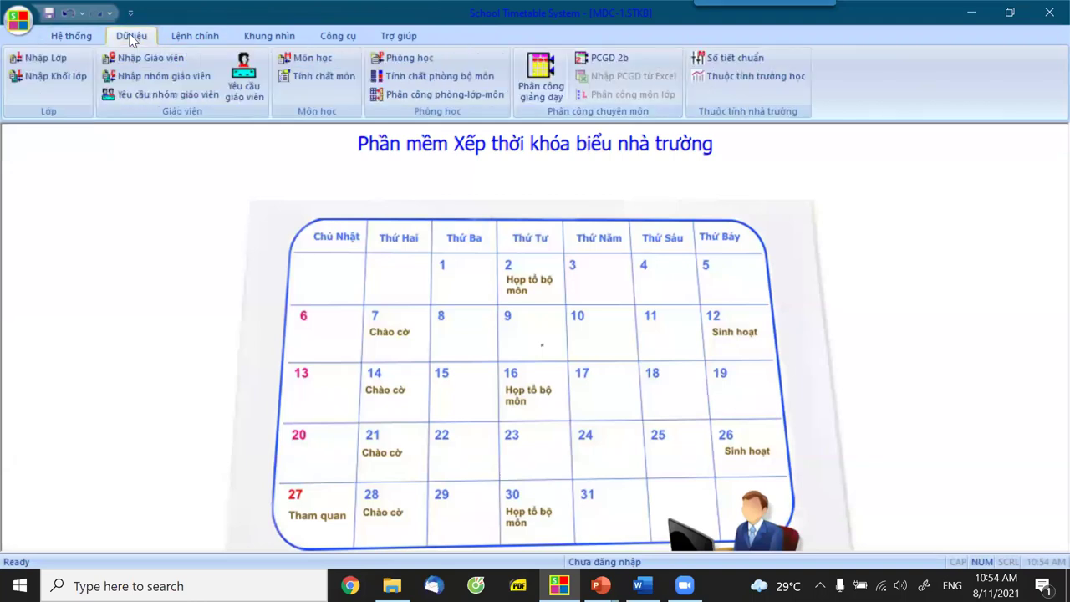
Mark KHTN as a combined subject (Môn tổ hợp) with Hóa học as its first component.
click(311, 58)
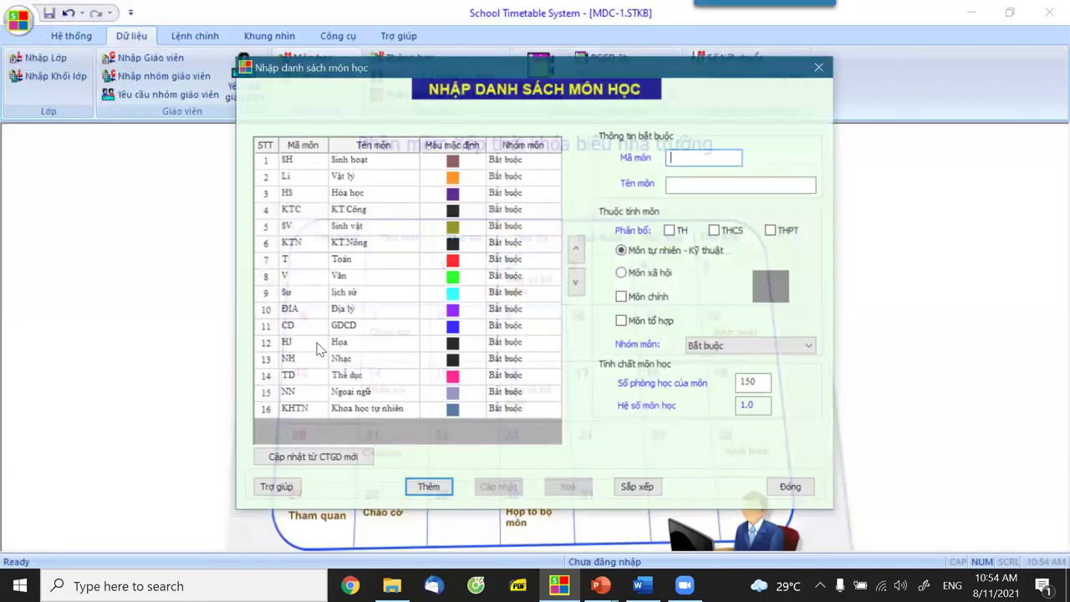
click(355, 412)
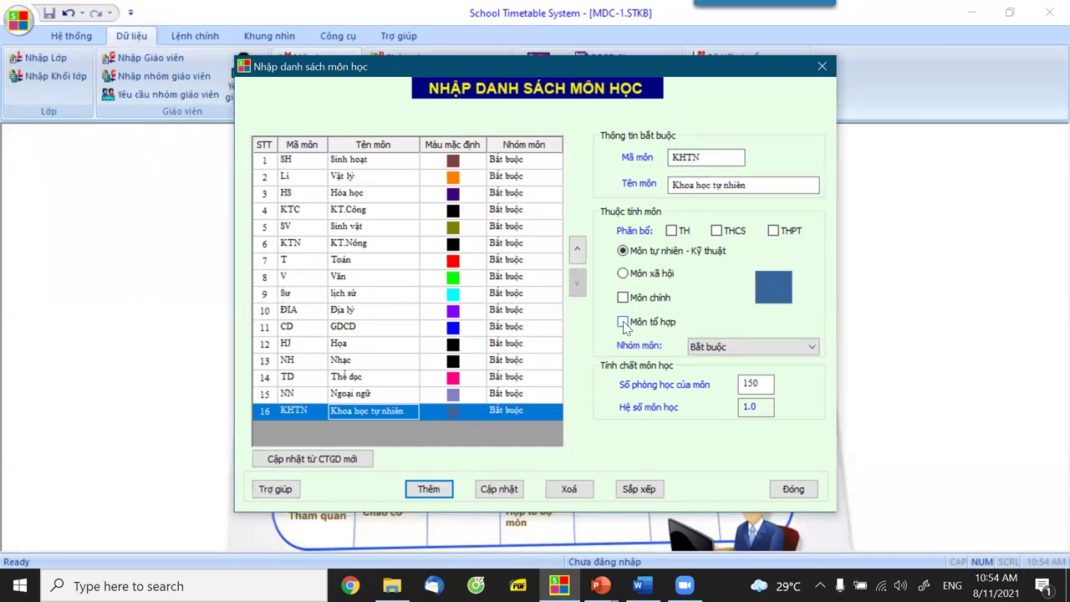
click(623, 322)
click(375, 273)
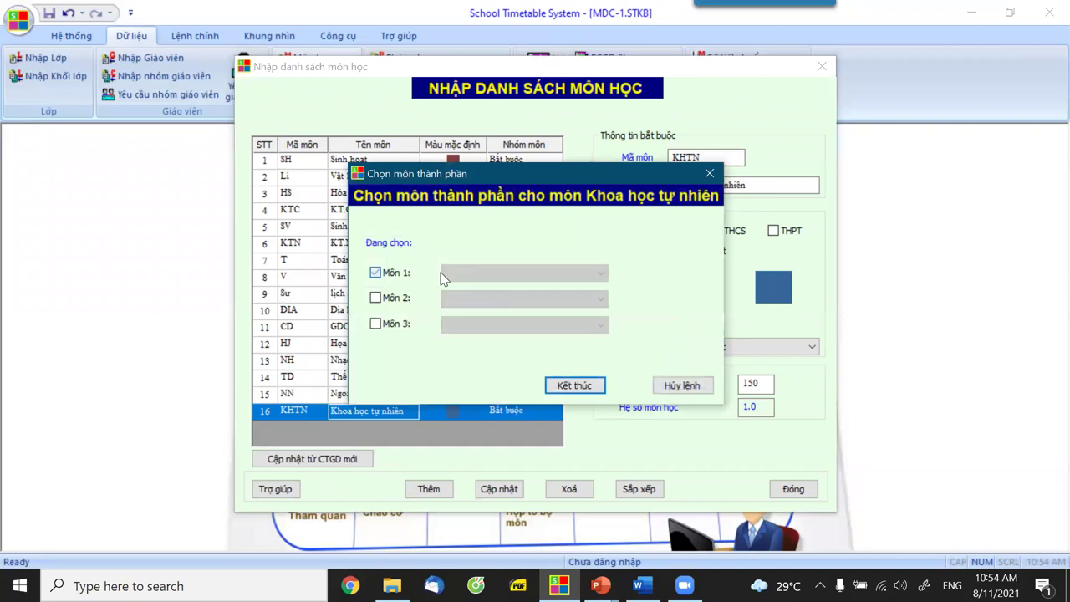
click(465, 274)
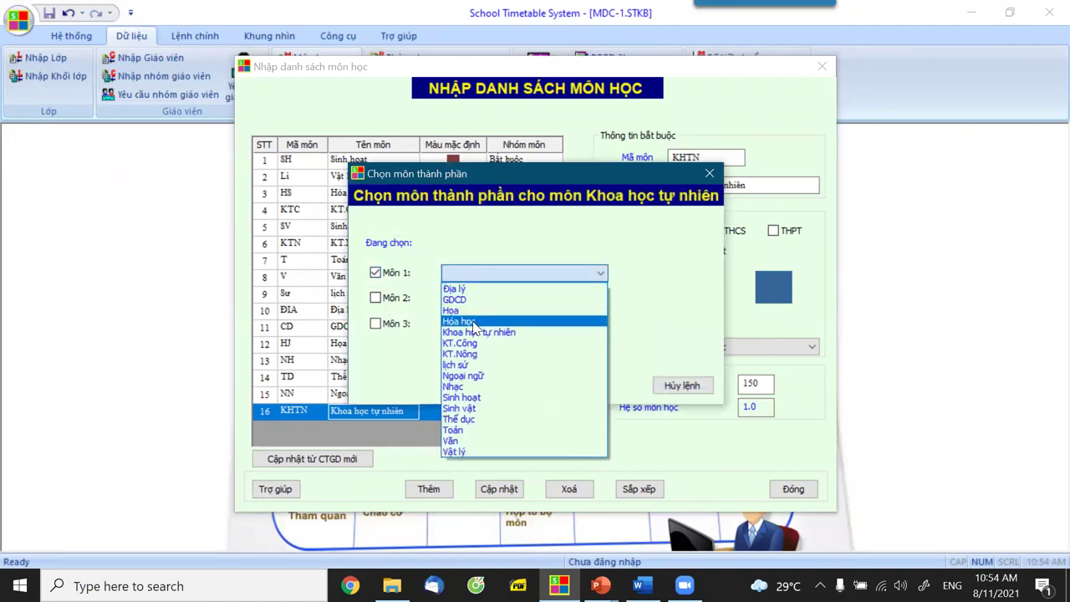
click(375, 297)
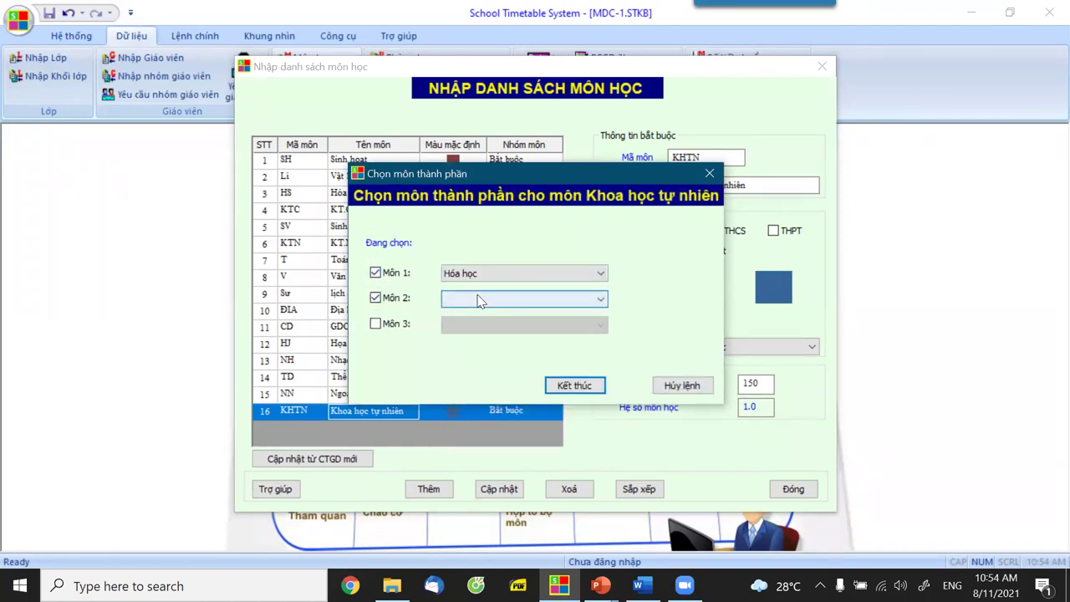
Add Vật lý and Sinh vật as KHTN's other components, save, and close the subject list.
click(479, 300)
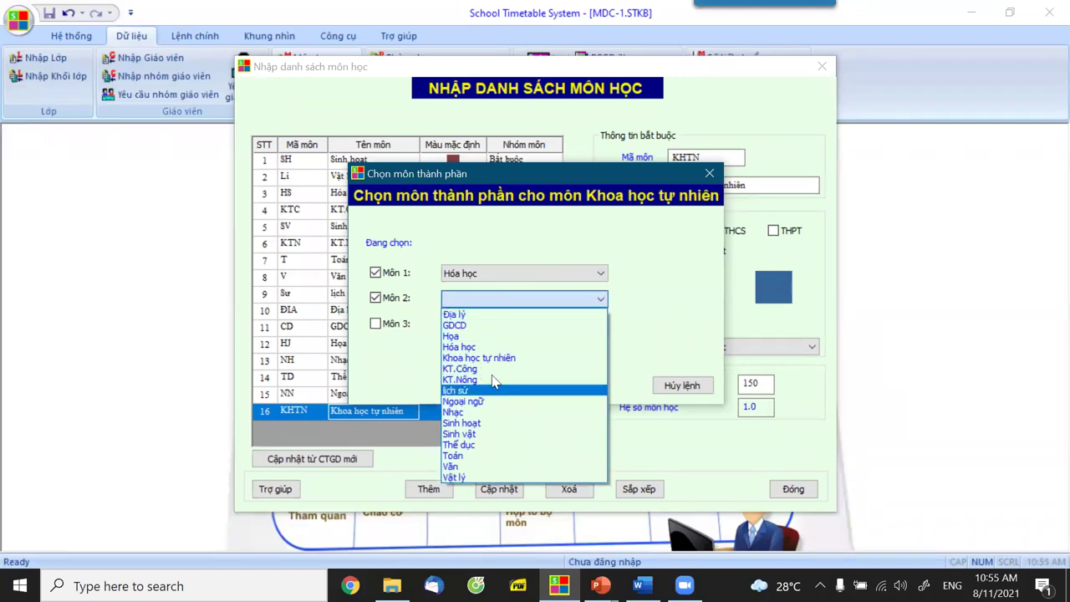
click(455, 477)
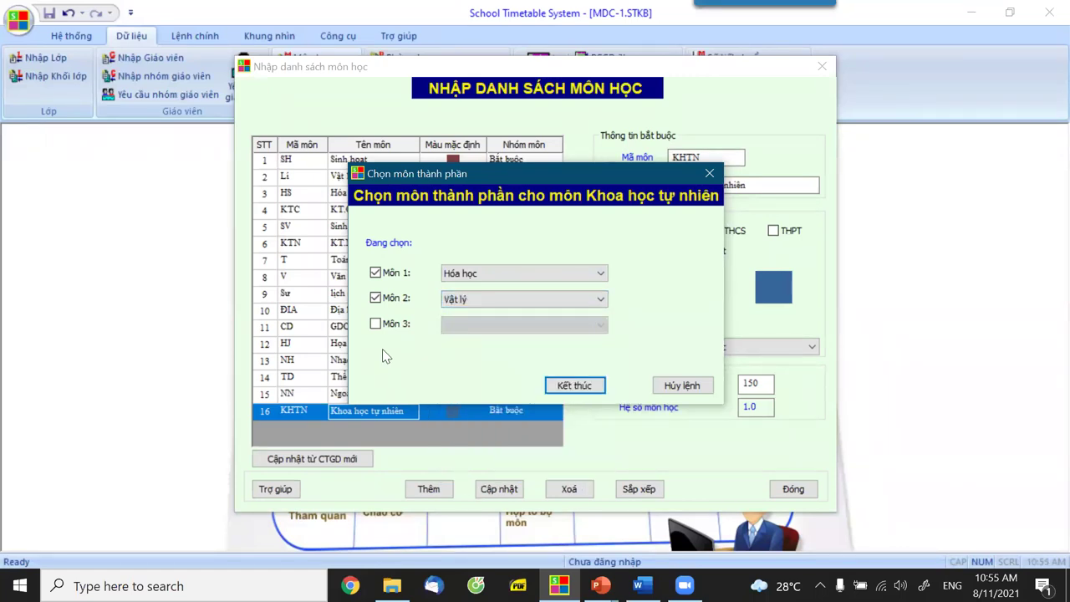
click(376, 323)
click(472, 325)
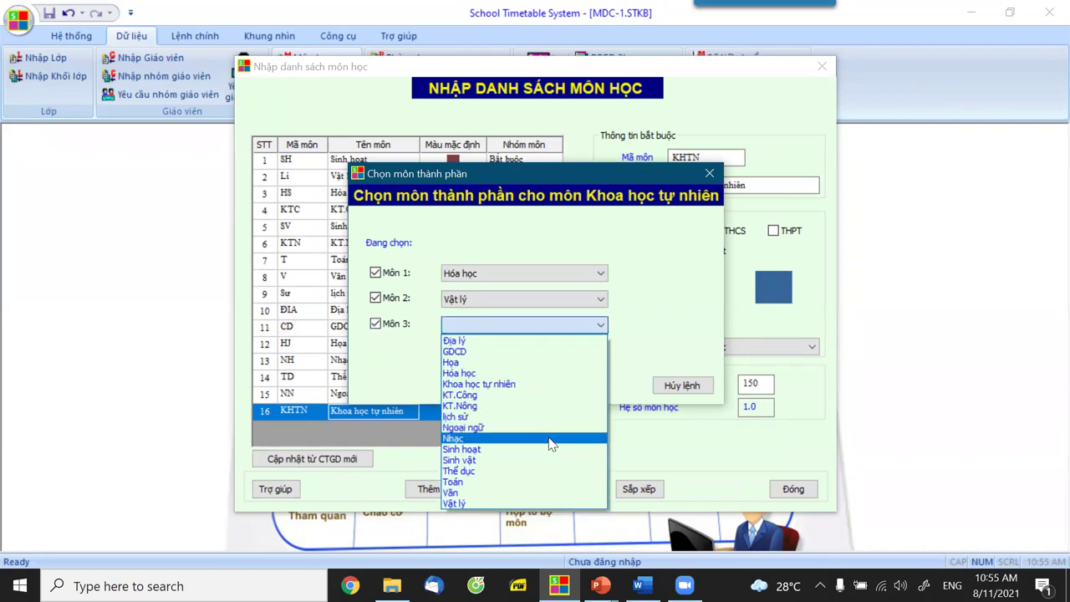
click(493, 461)
click(585, 387)
click(496, 489)
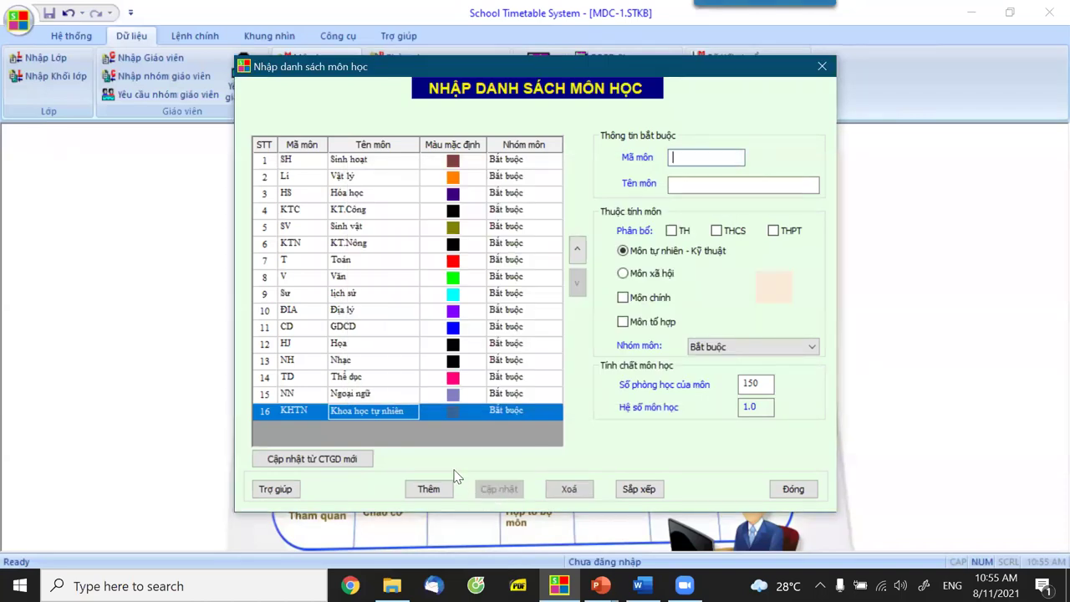
click(426, 409)
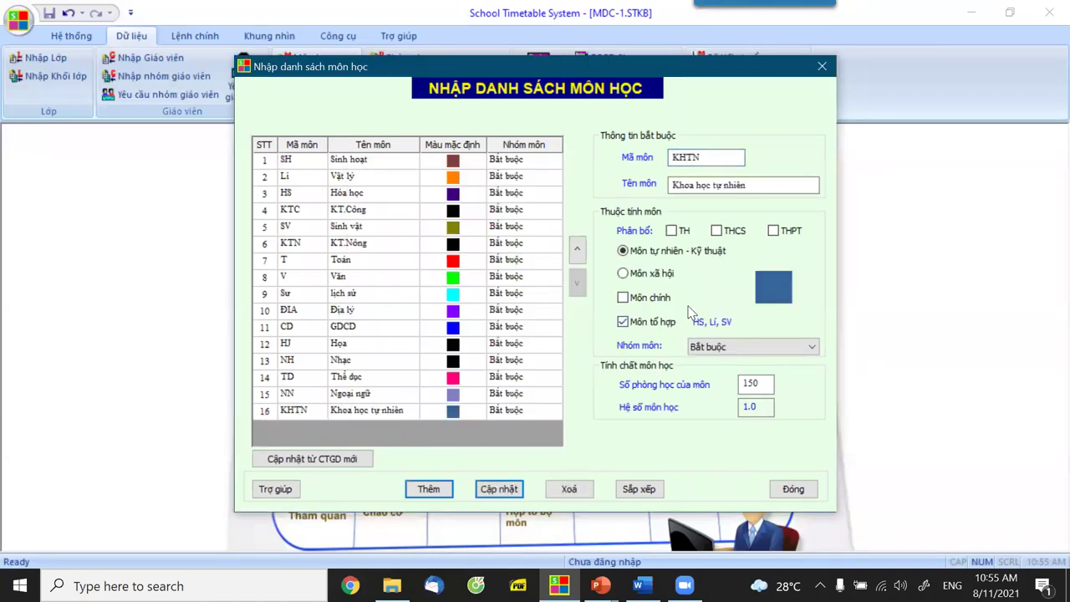
click(793, 489)
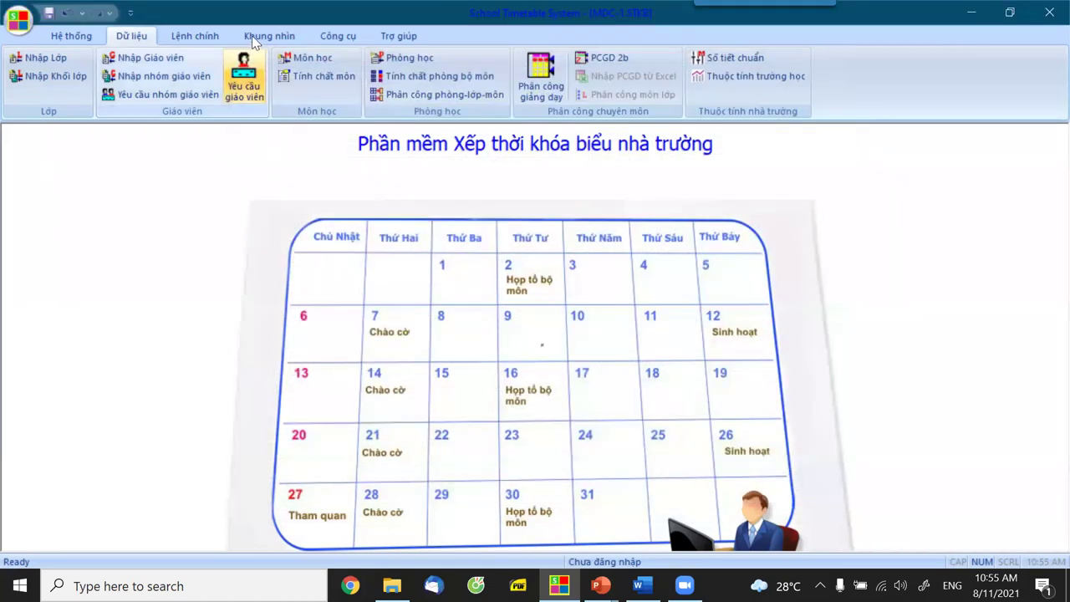
Show class 6A's timetable in the TKB Clone view.
click(259, 37)
click(179, 94)
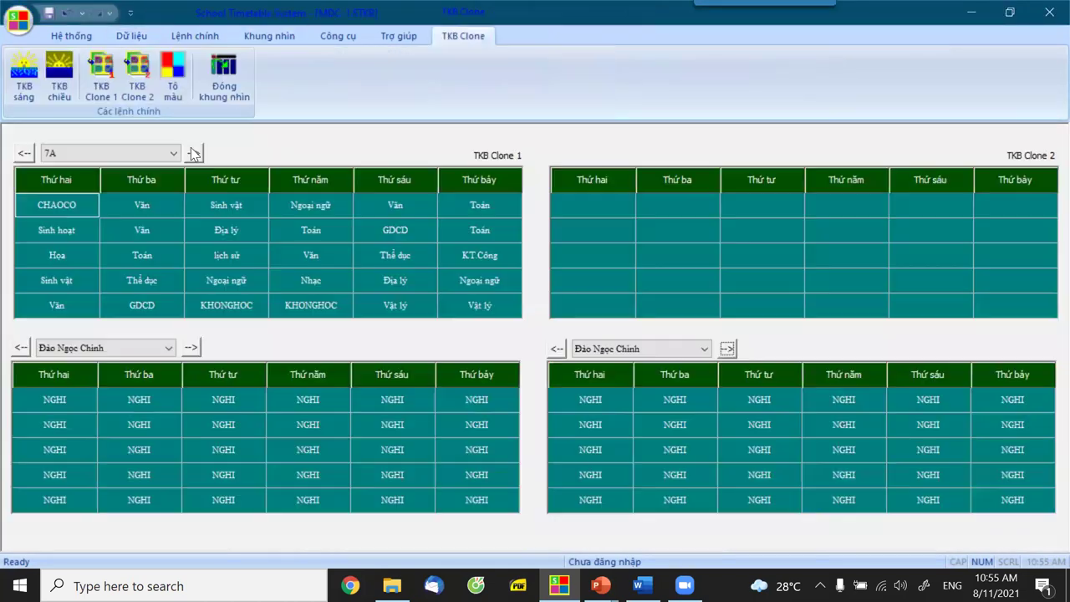
click(173, 153)
click(167, 165)
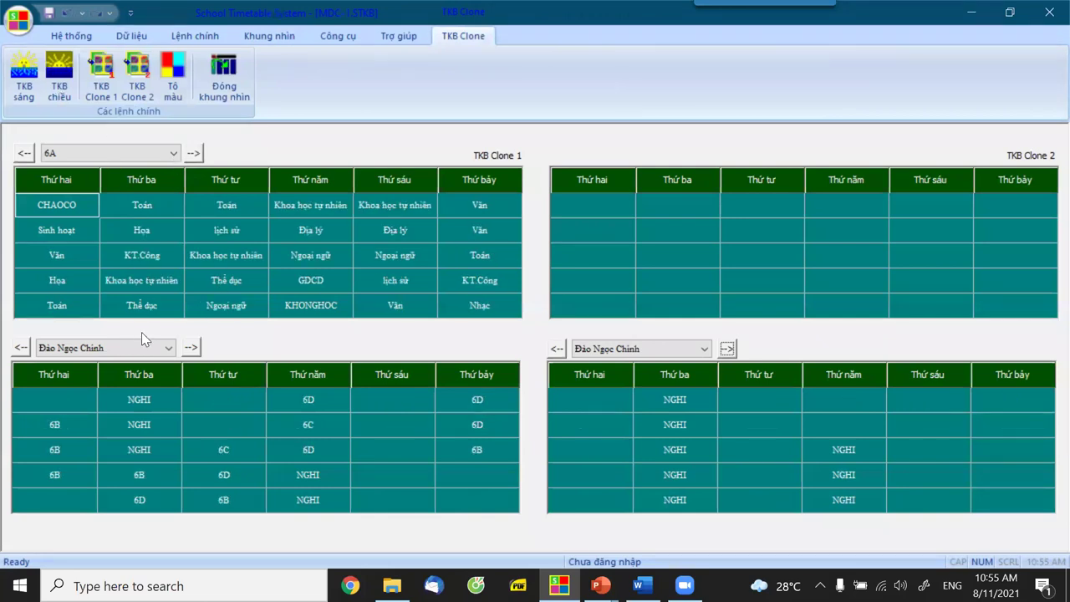
Replace 6A's Thứ ba and Thứ tư Khoa học tự nhiên periods with Sinh vật.
click(135, 287)
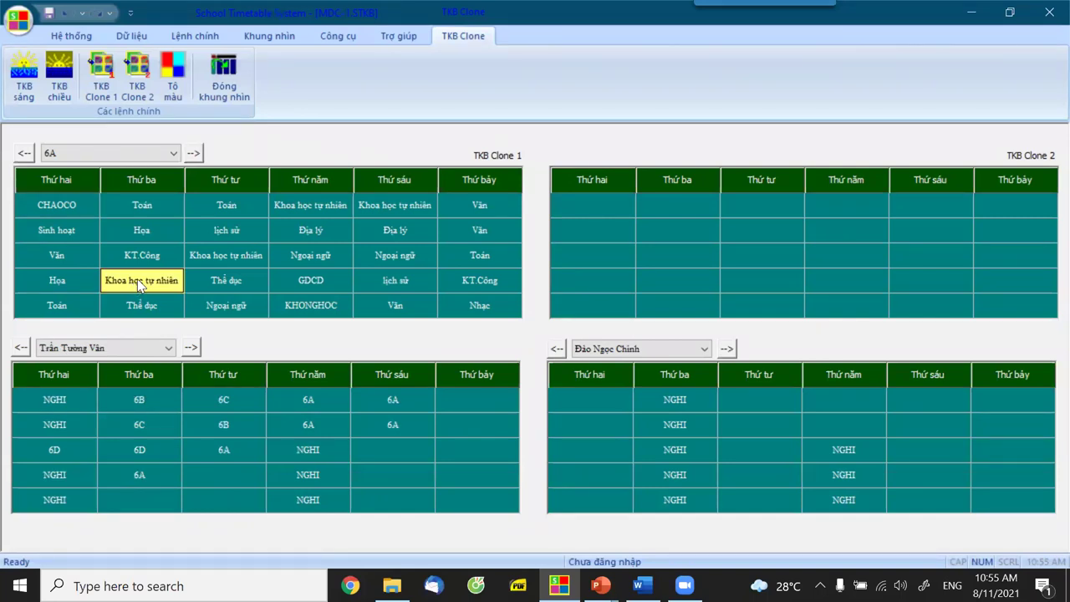
right_click(139, 285)
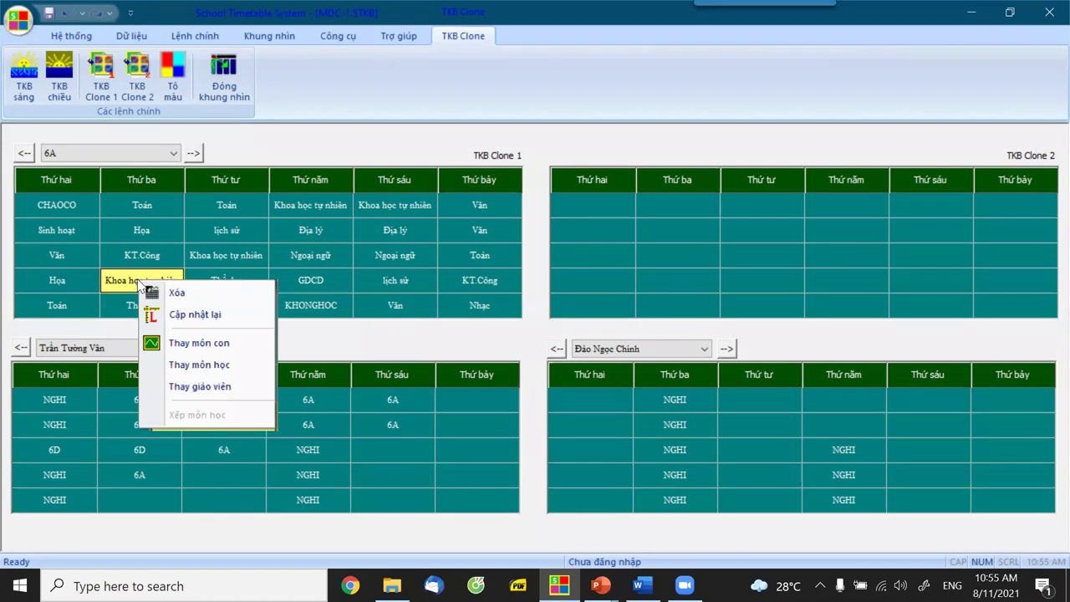
click(202, 344)
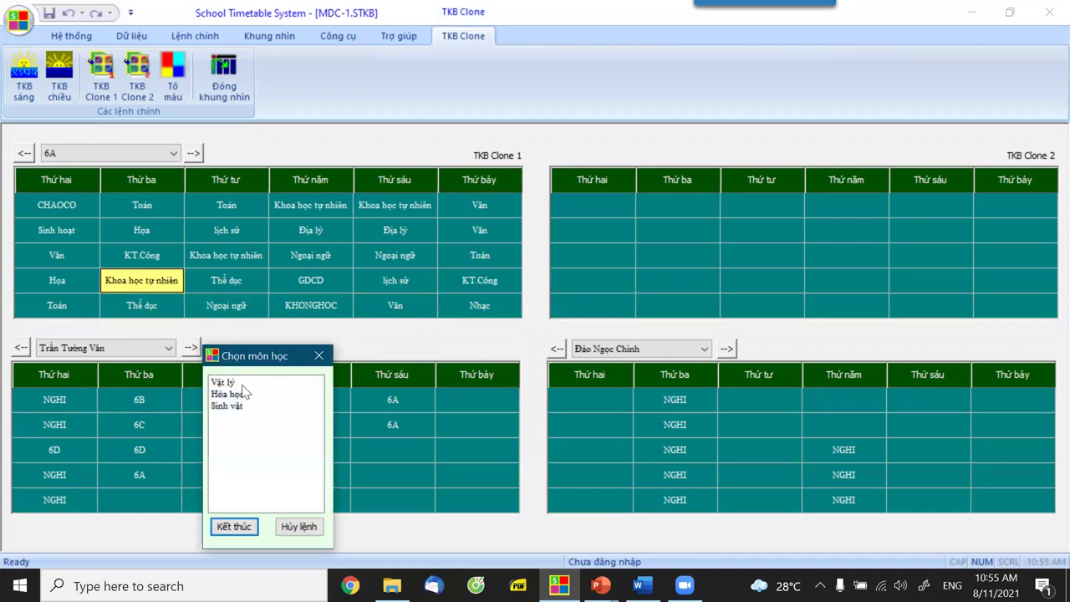
click(238, 407)
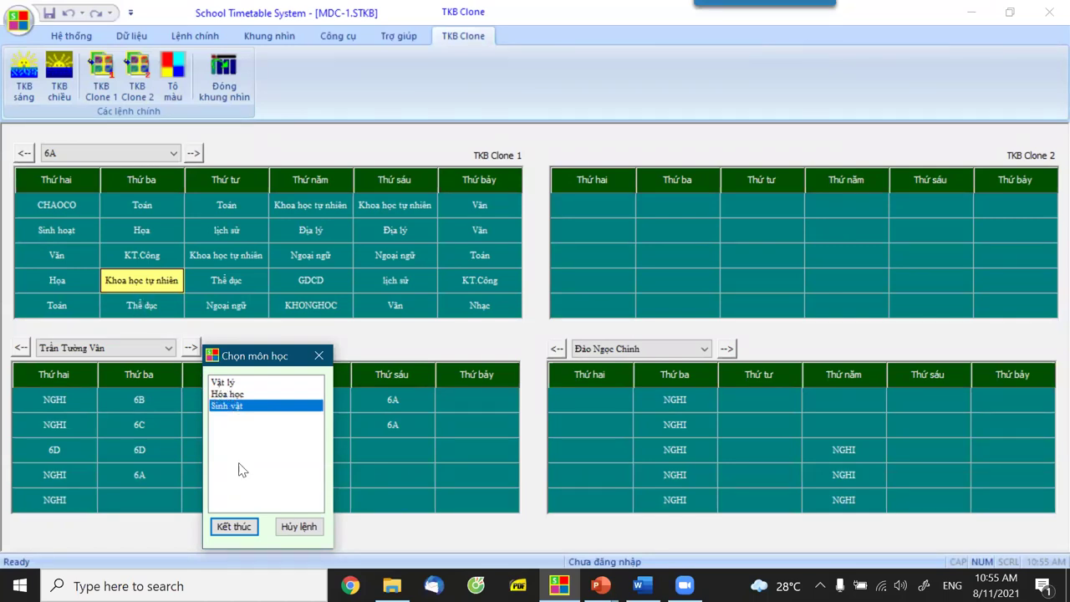
key(Return)
right_click(234, 253)
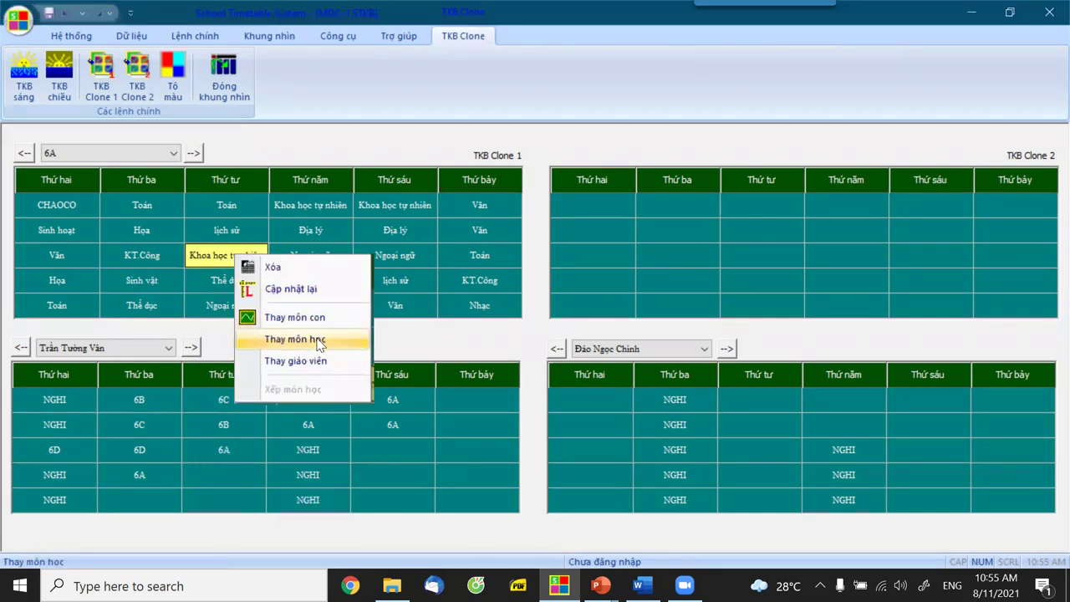
click(319, 340)
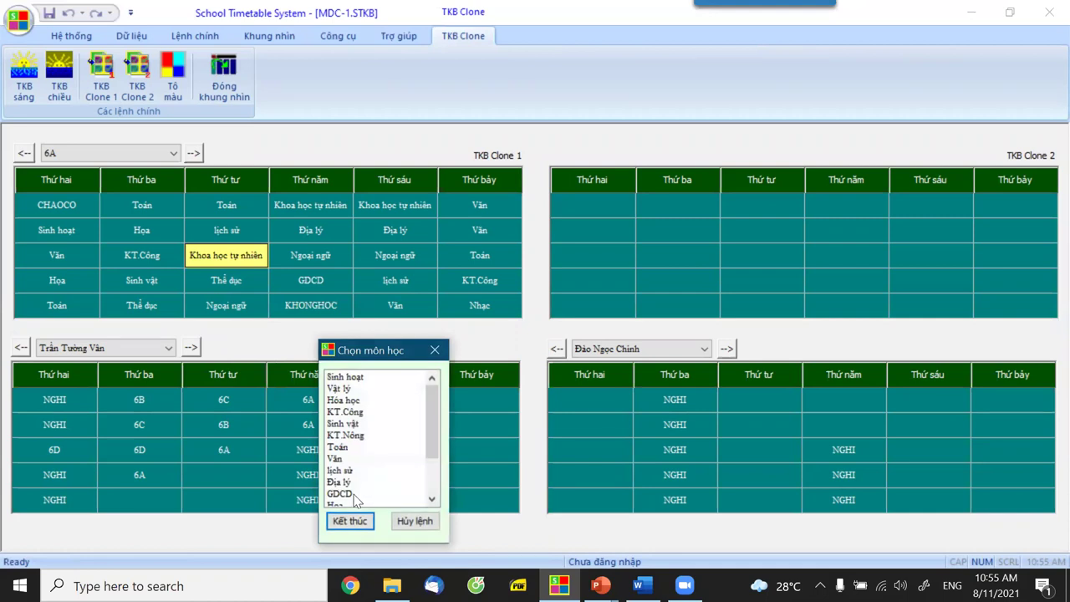
click(416, 520)
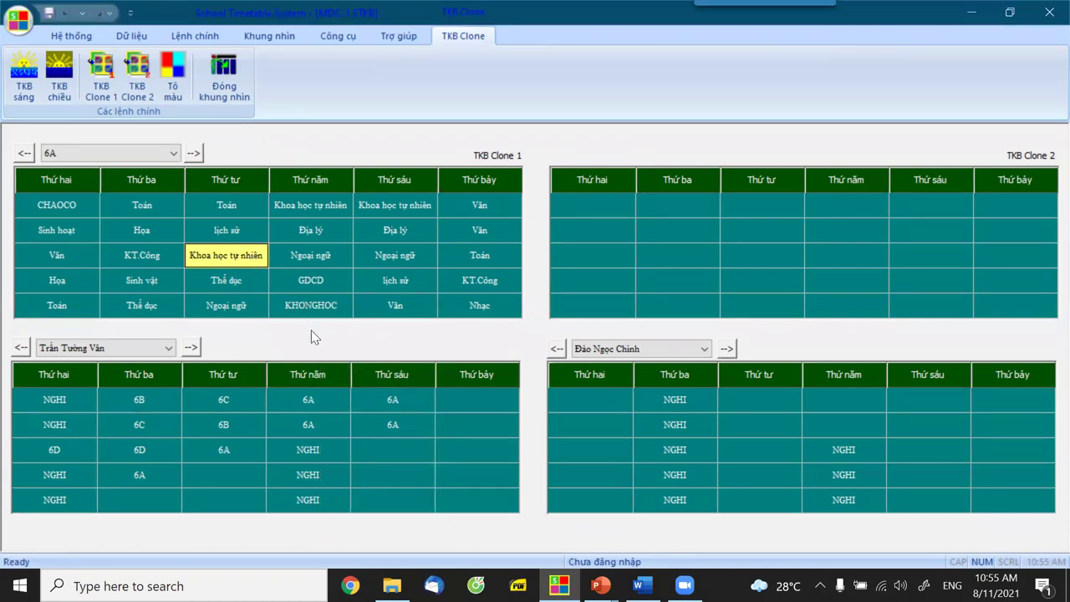
click(335, 378)
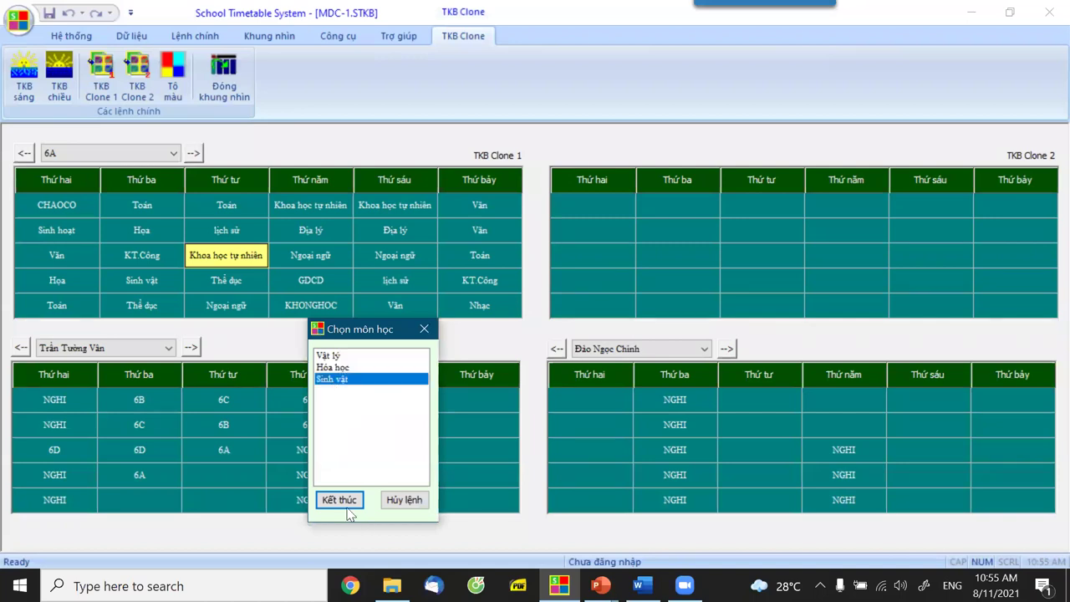
click(340, 500)
Replace the Thứ năm period with Vật lý and the Thứ sáu period with Hóa học.
right_click(321, 207)
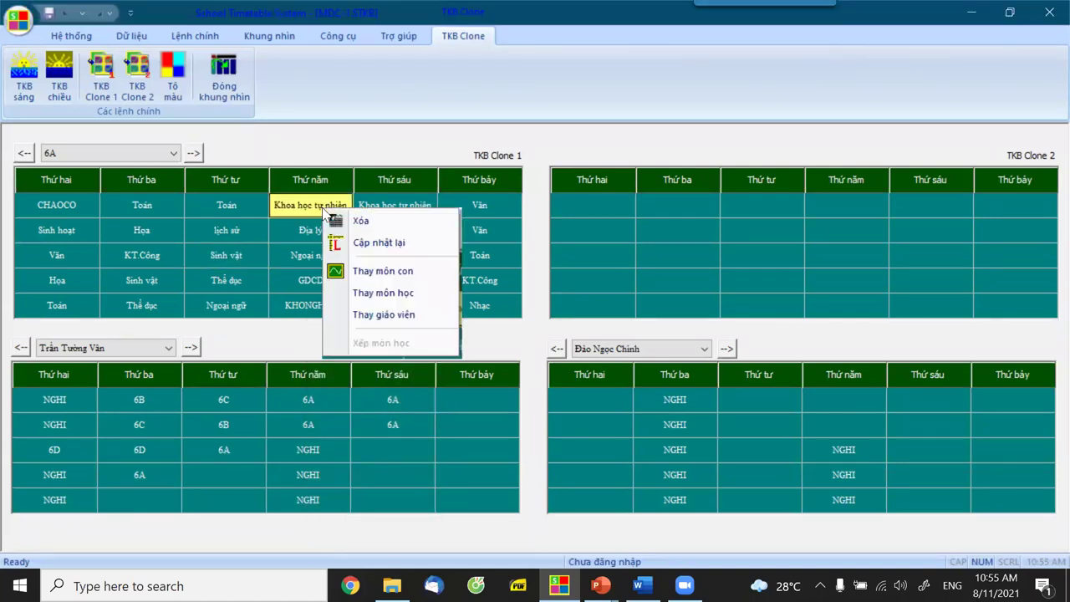
click(373, 272)
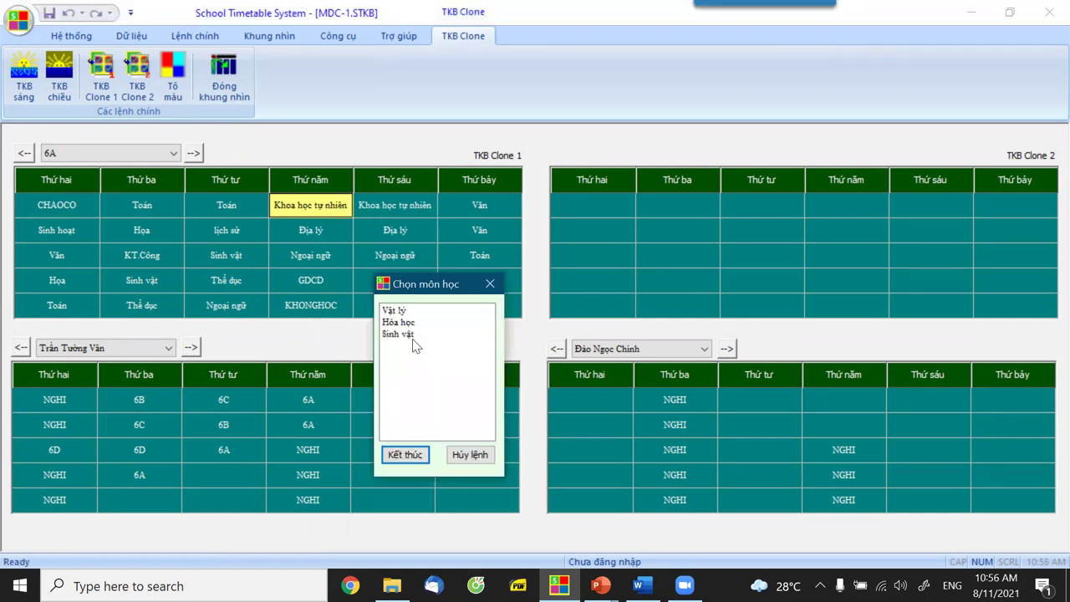
click(409, 455)
right_click(408, 210)
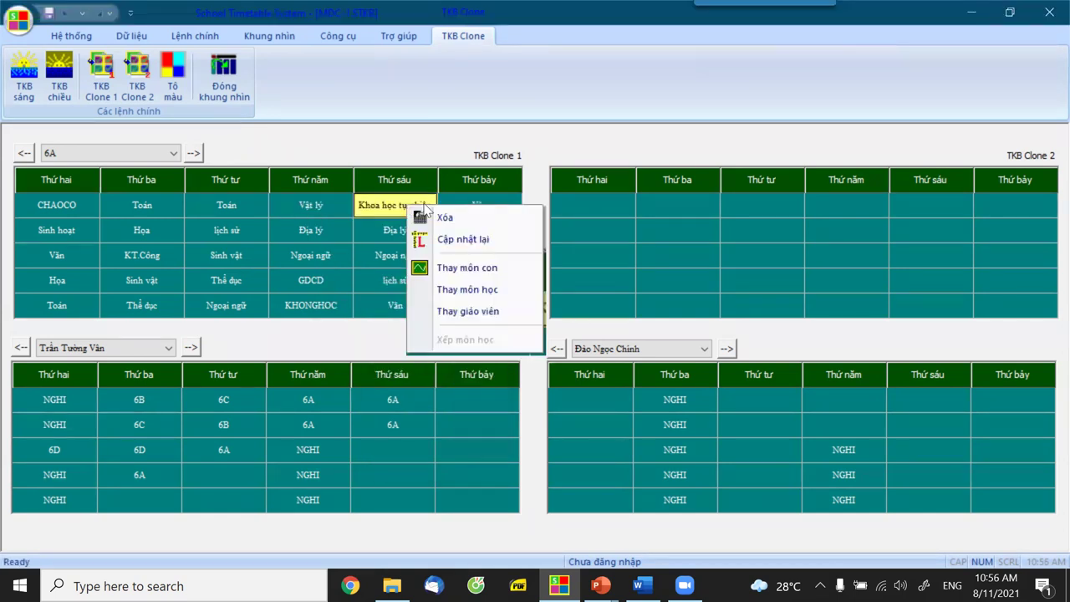
click(482, 268)
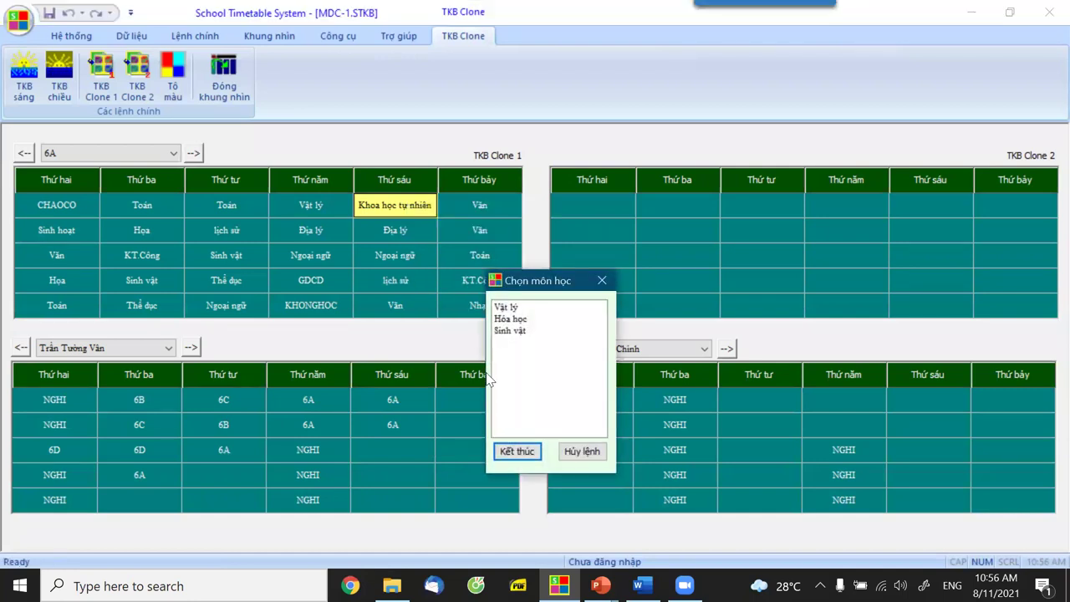
click(519, 318)
click(514, 454)
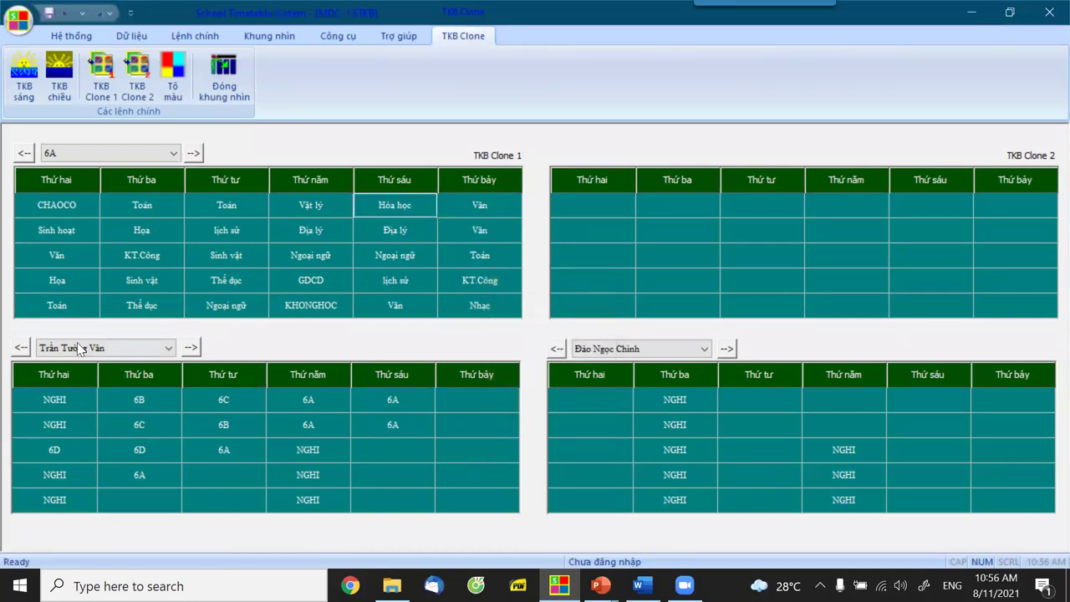
Check the new Thứ ba and Thứ tư Sinh vật and Thứ năm Vật lý periods.
click(141, 288)
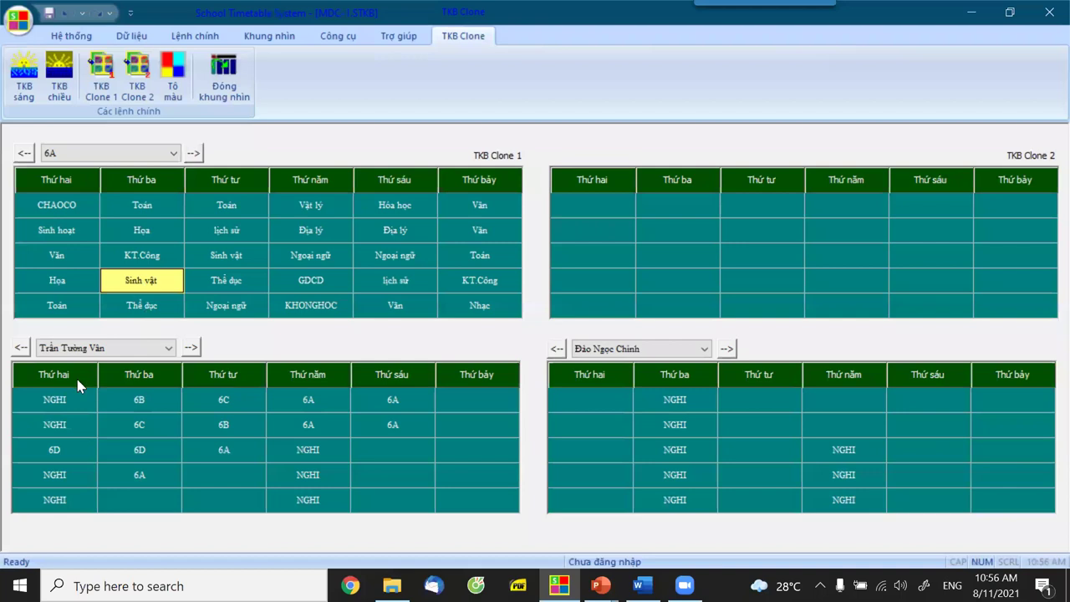
click(82, 350)
click(225, 257)
click(308, 203)
Assign a new teacher to 6A's Thứ năm Vật lý period.
right_click(309, 205)
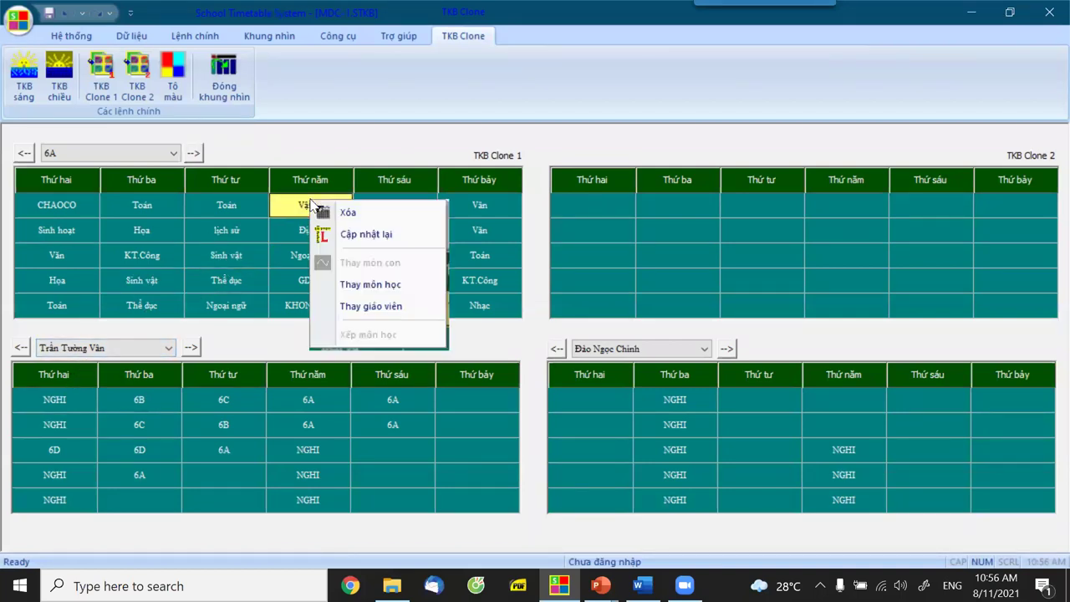
click(383, 306)
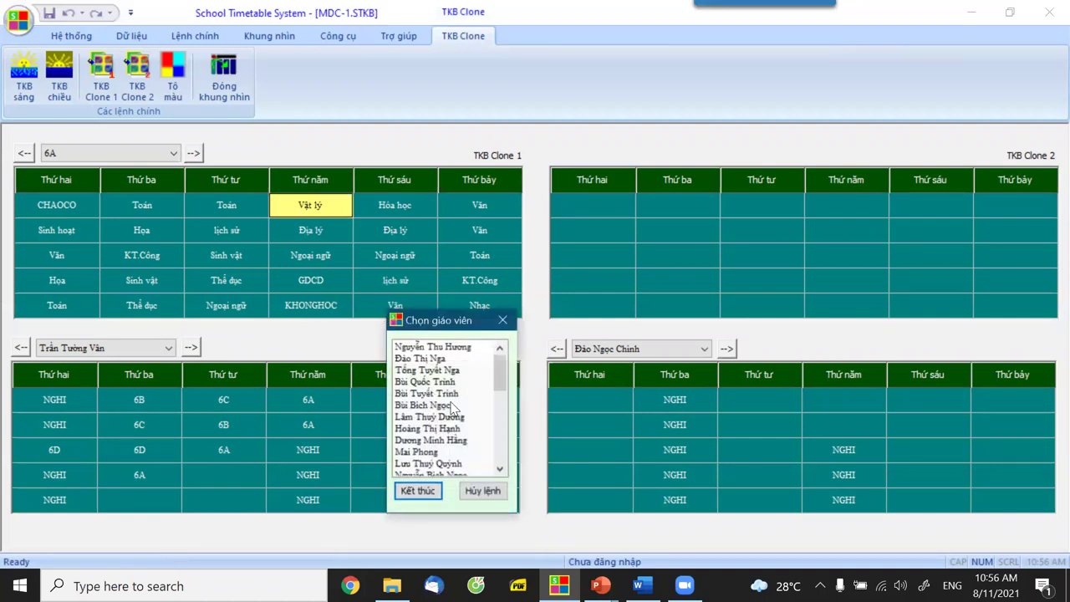
click(456, 394)
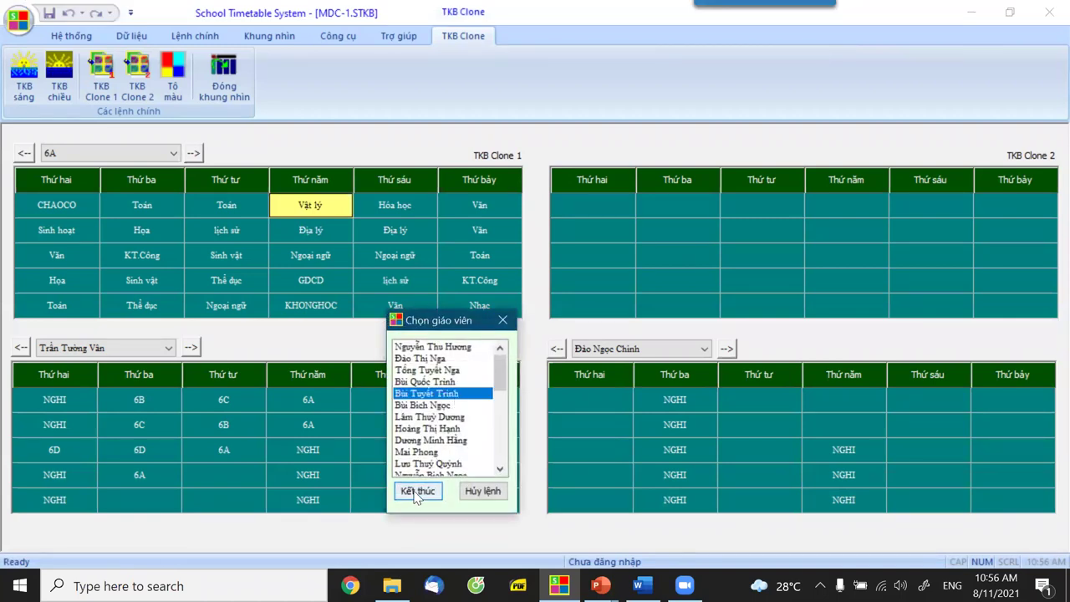
click(411, 493)
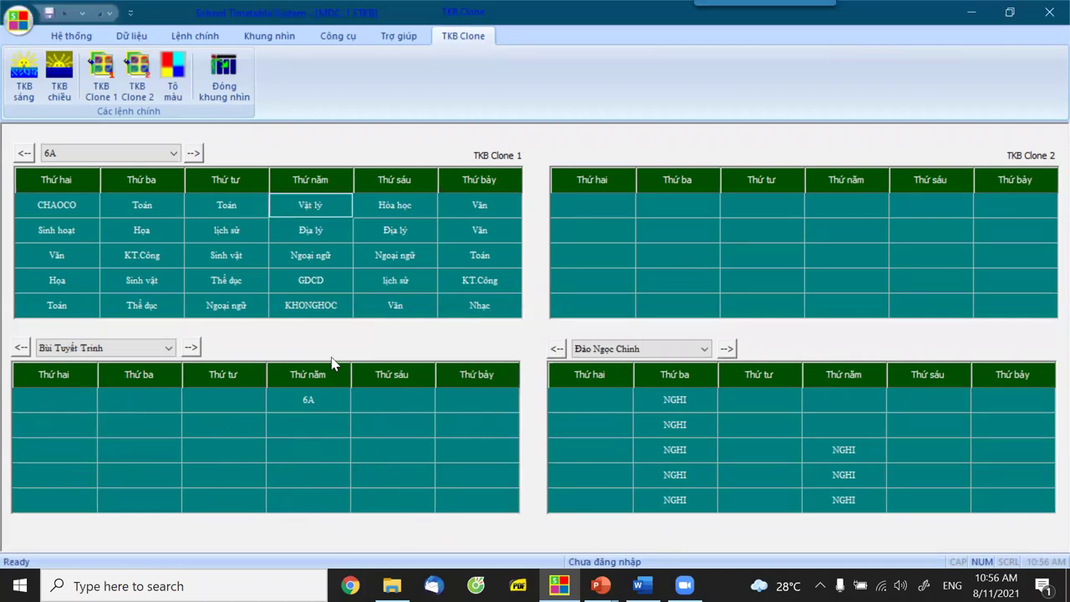
Assign a new teacher to 6A's Thứ sáu Hóa học period.
click(410, 209)
right_click(410, 208)
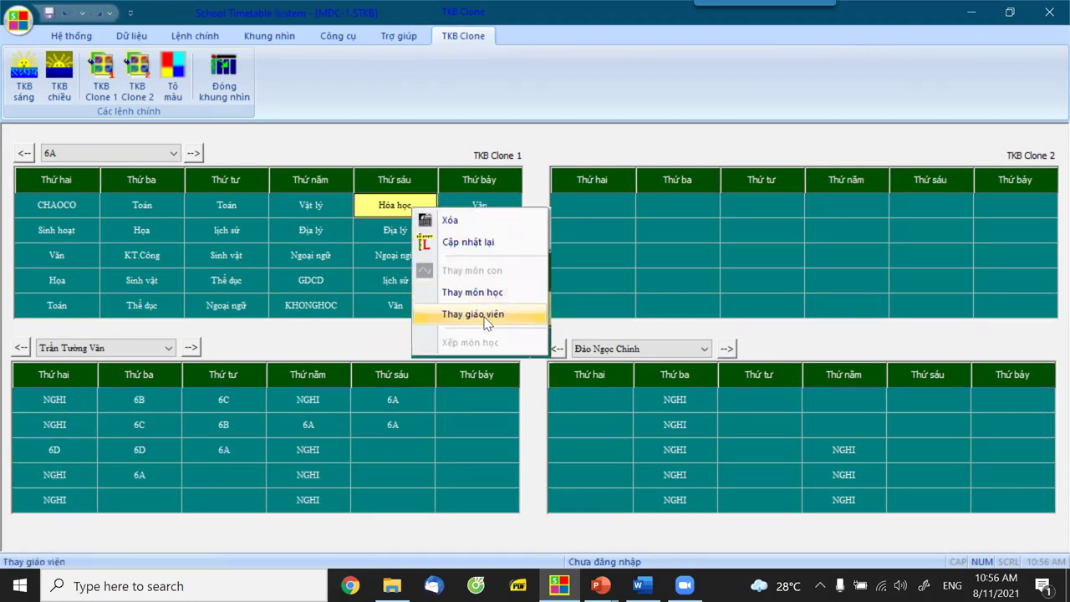
click(495, 315)
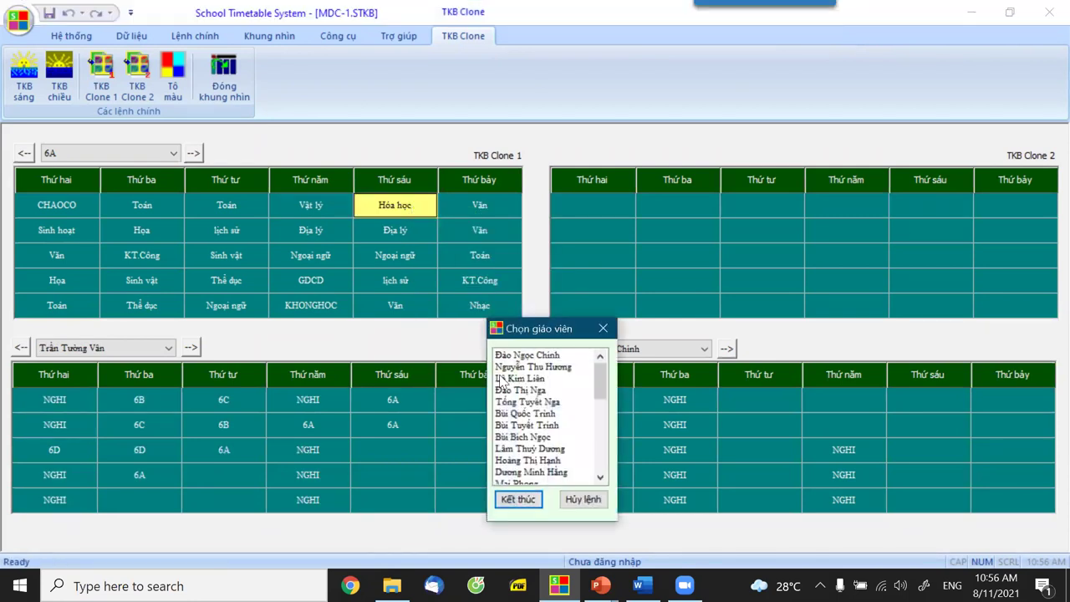
click(553, 460)
click(518, 499)
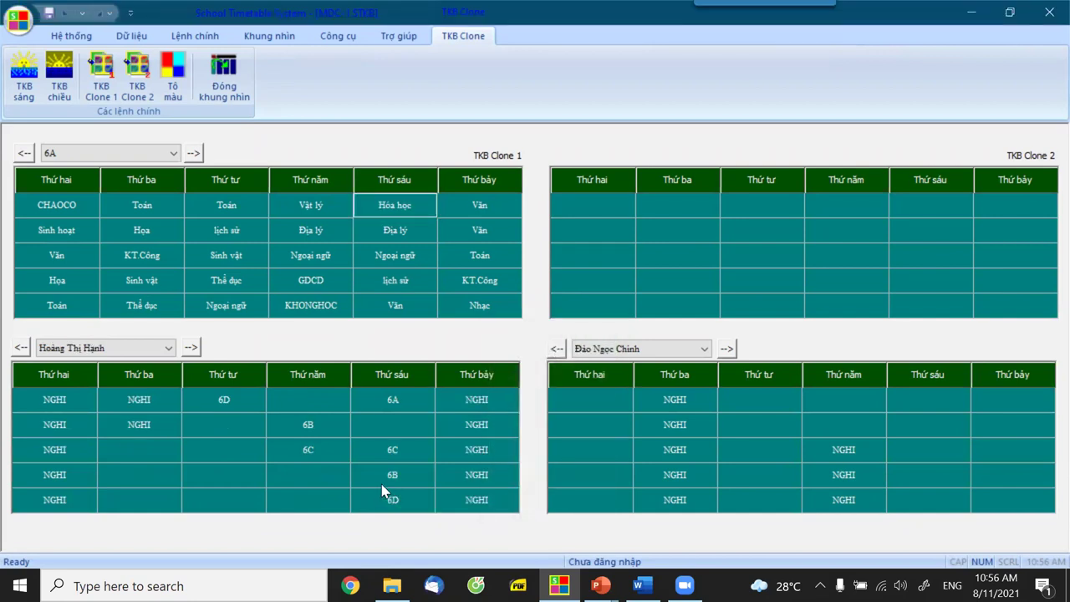
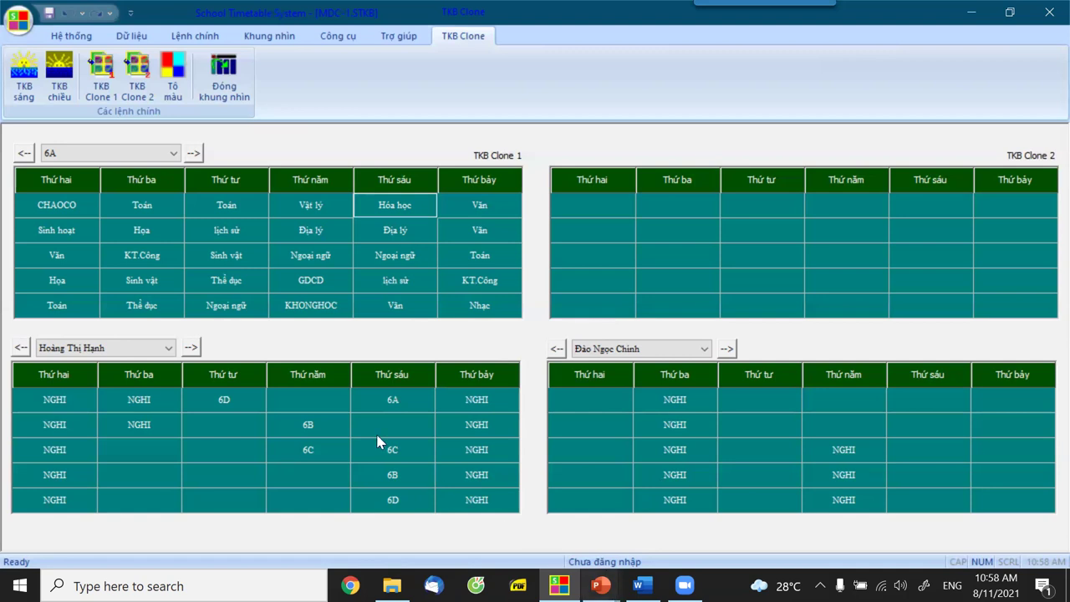
Close the clone view and export the timetable data, including Dữ liệu Clone 1, to Excel.
click(232, 94)
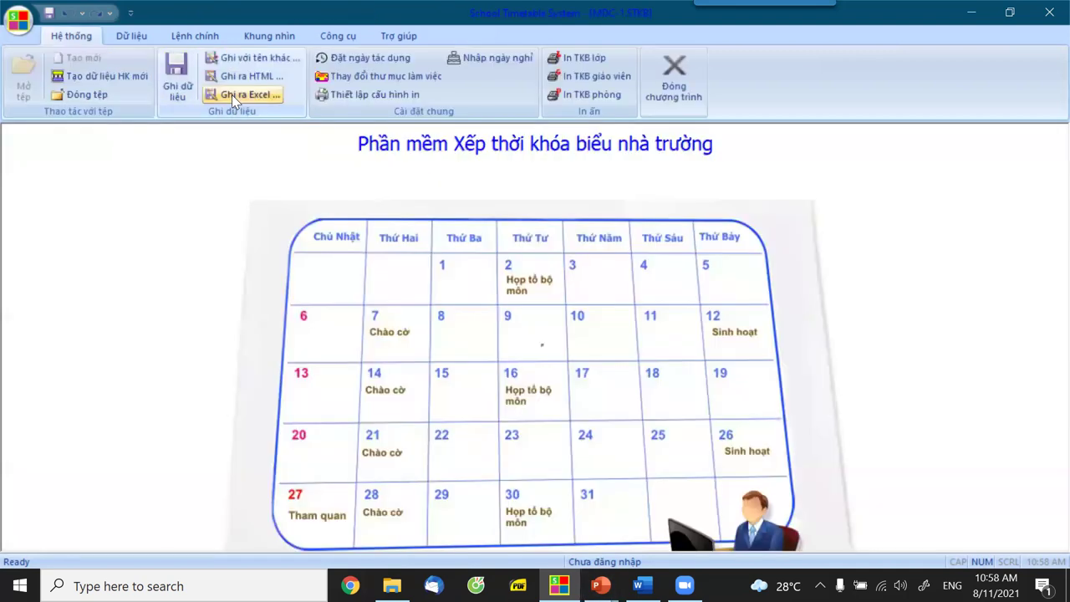
click(190, 38)
click(84, 37)
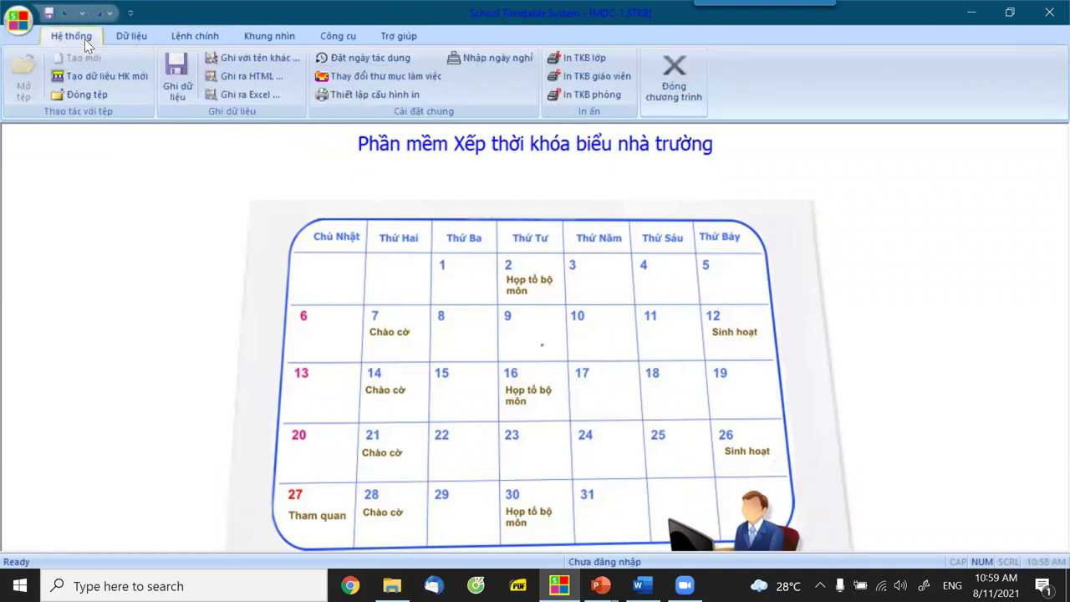
click(245, 94)
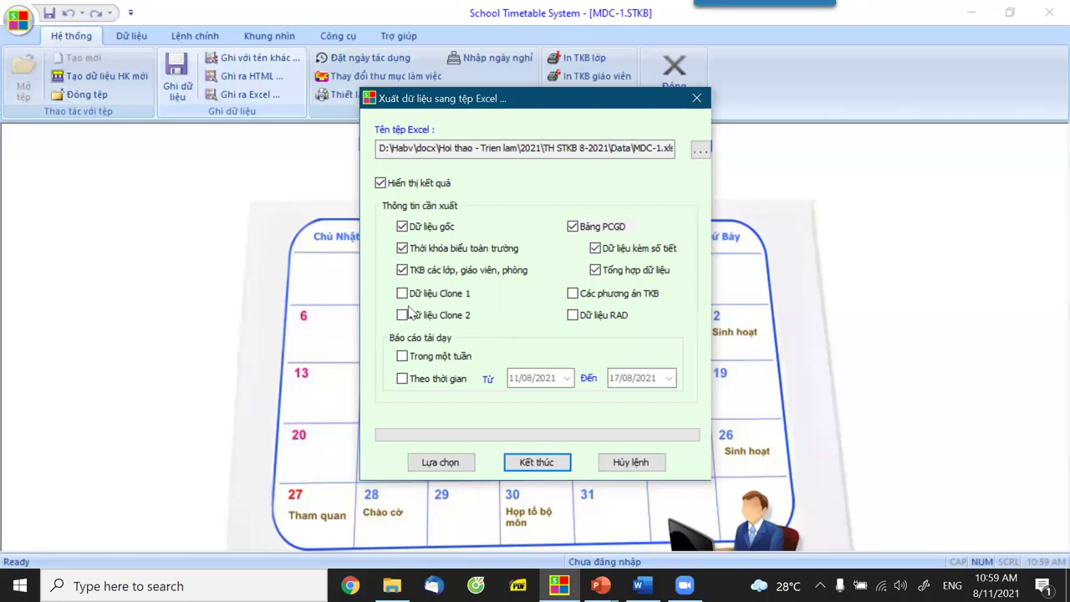
click(404, 294)
click(544, 459)
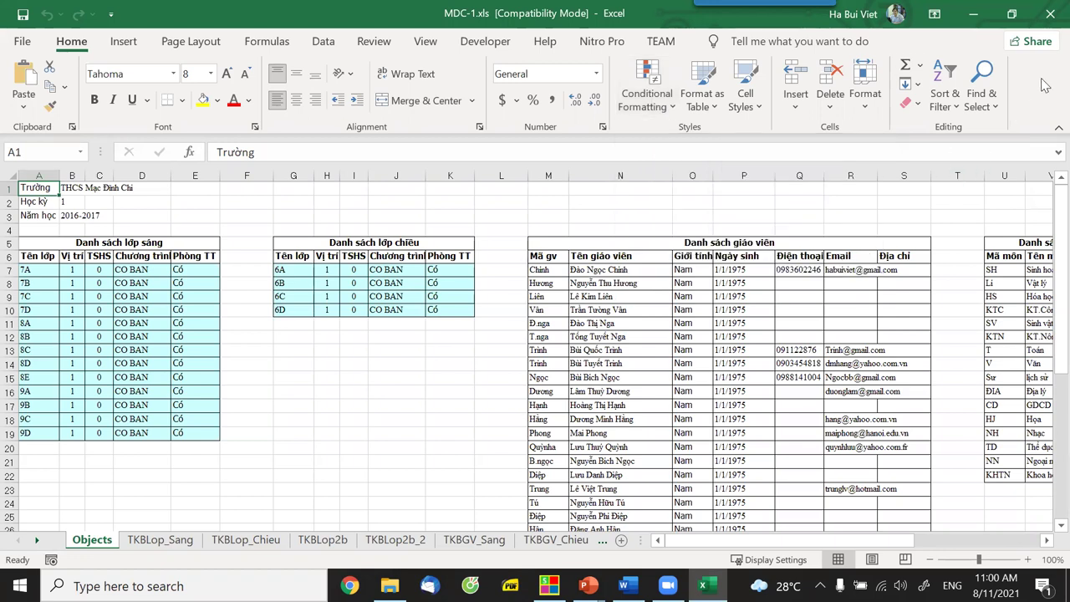
Close the exported MDC-1.xls workbook after reviewing its Objects sheet.
click(1050, 14)
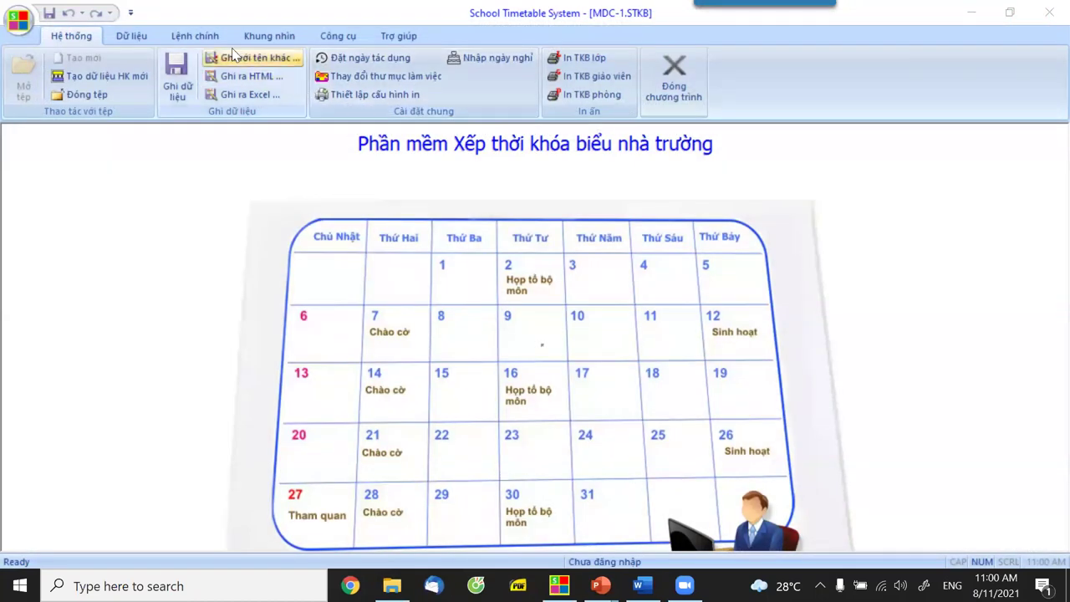
Copy the original timetable into TKB Clone 1 and switch to the TKB chiều afternoon timetable.
click(269, 36)
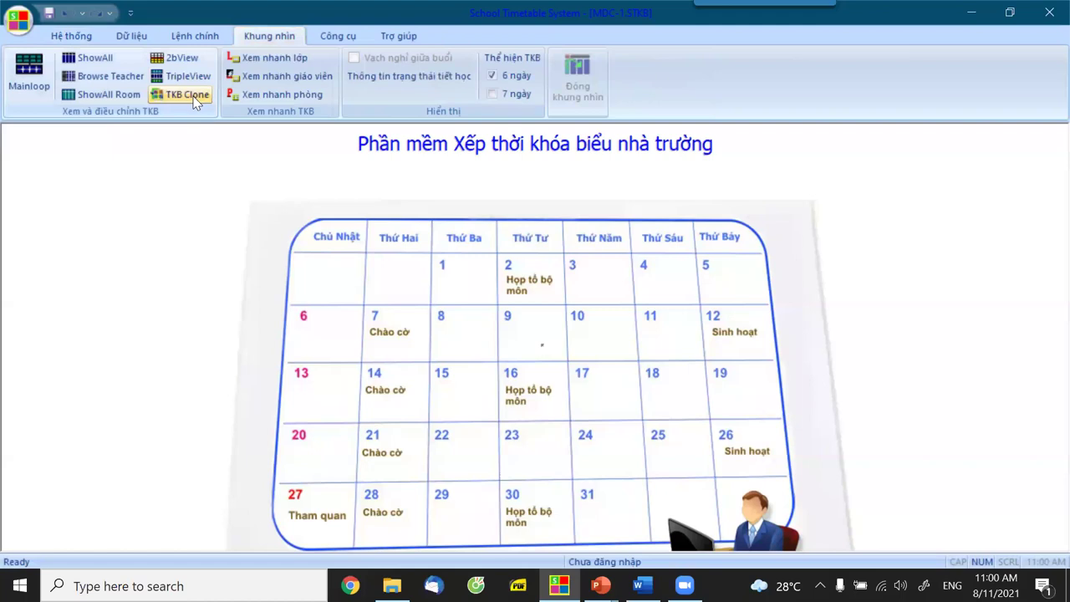
click(192, 94)
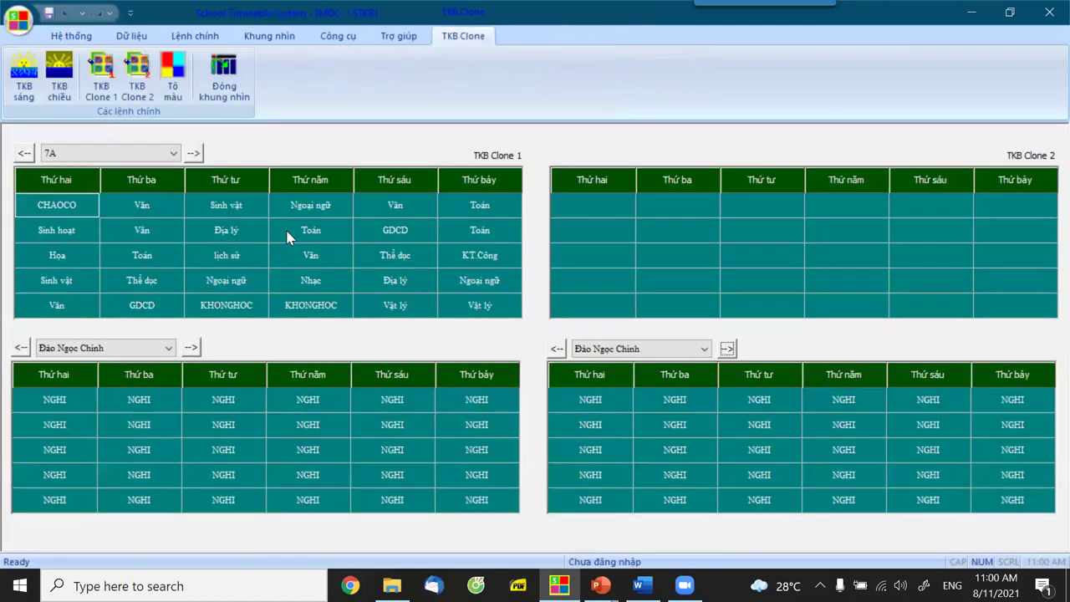
click(113, 96)
click(465, 323)
click(64, 100)
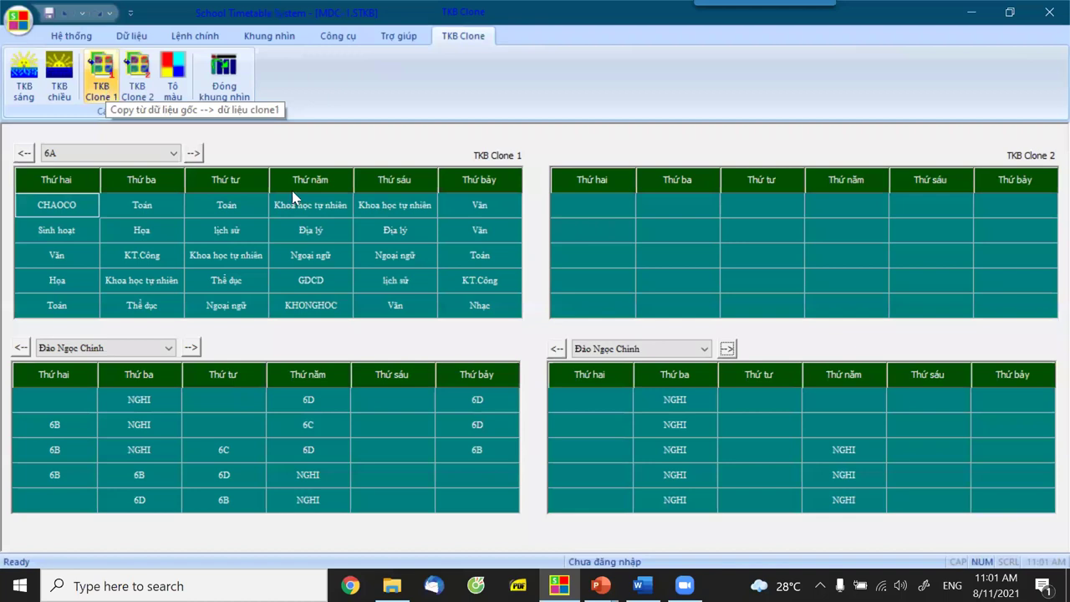
click(482, 326)
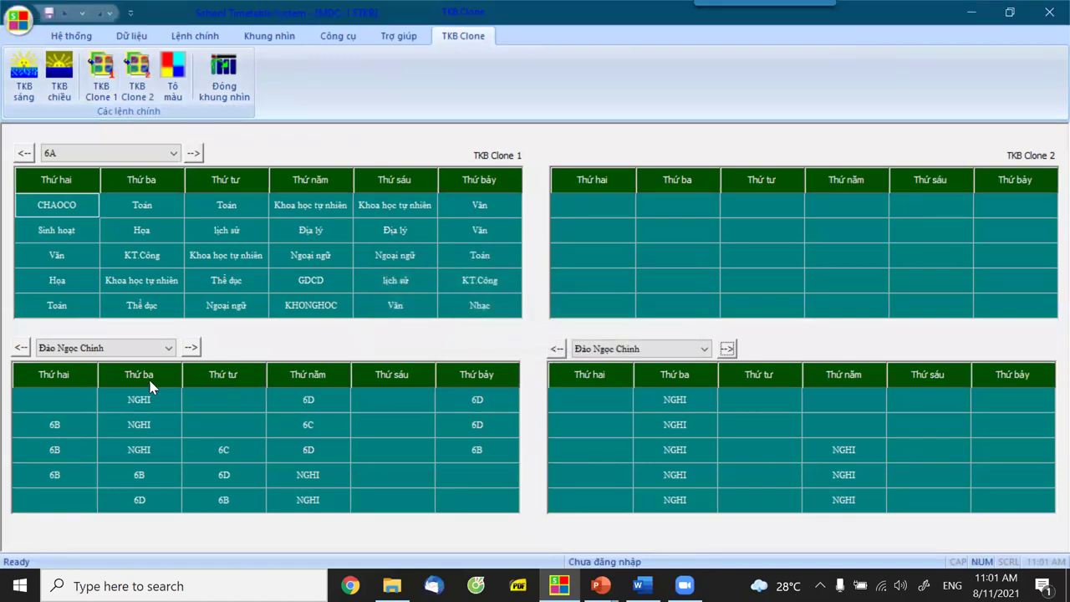
Check who teaches class 6A's Tuesday to Friday Khoa học tự nhiên periods.
click(153, 285)
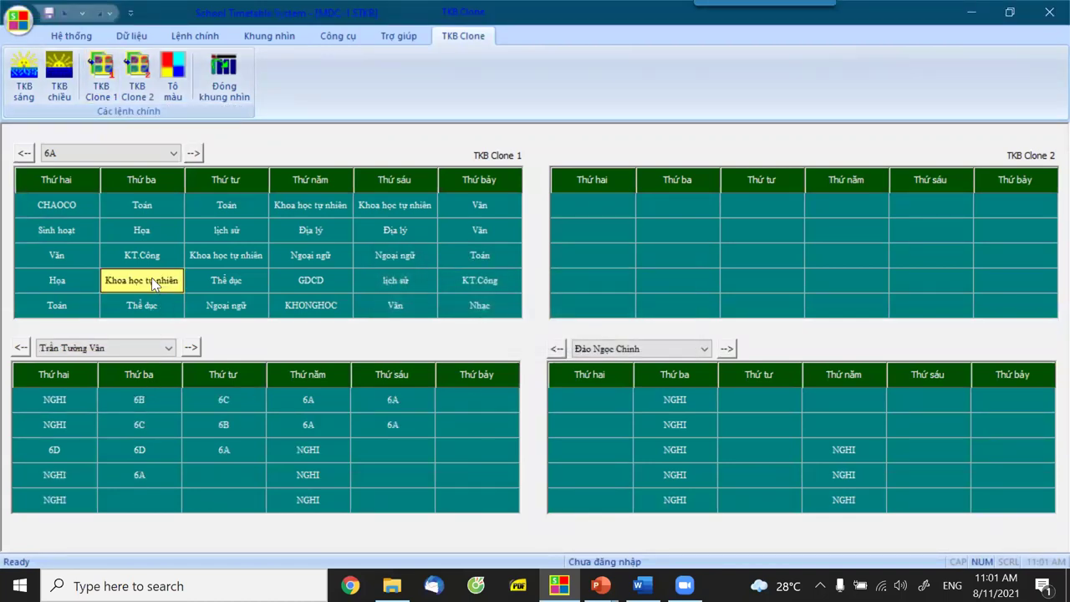
click(227, 260)
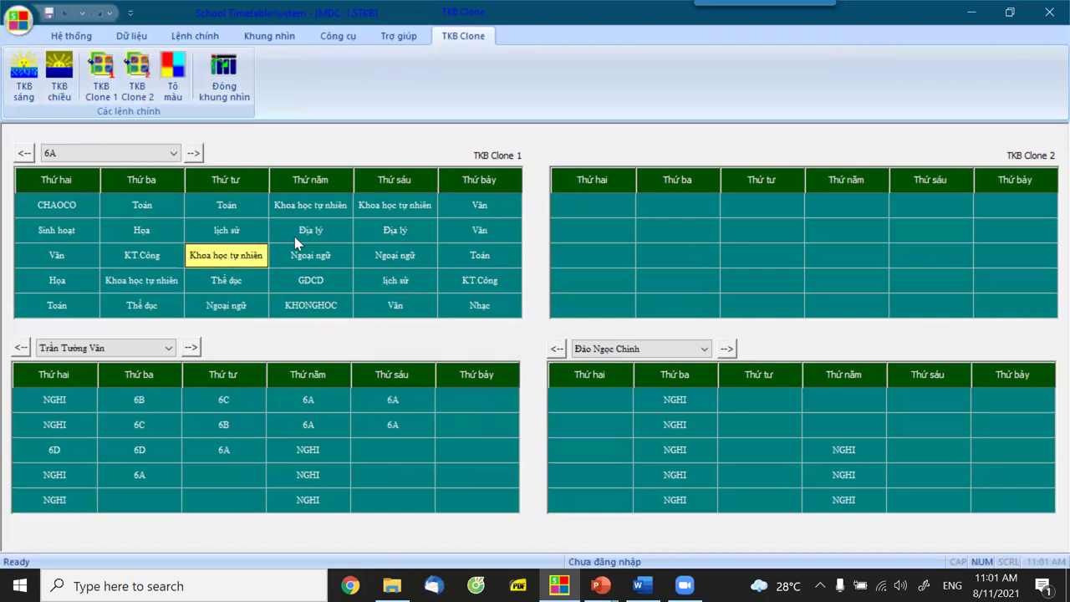
click(327, 211)
click(377, 209)
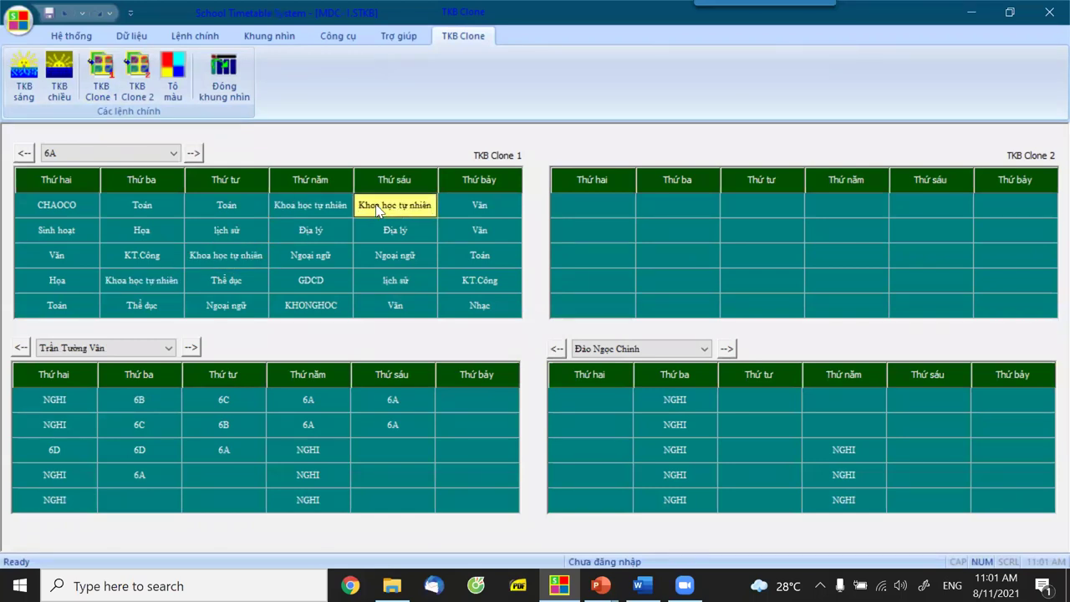
click(155, 284)
Reassign the Tuesday and Wednesday Khoa học tự nhiên periods to the new teacher with Thay giáo viên.
right_click(155, 286)
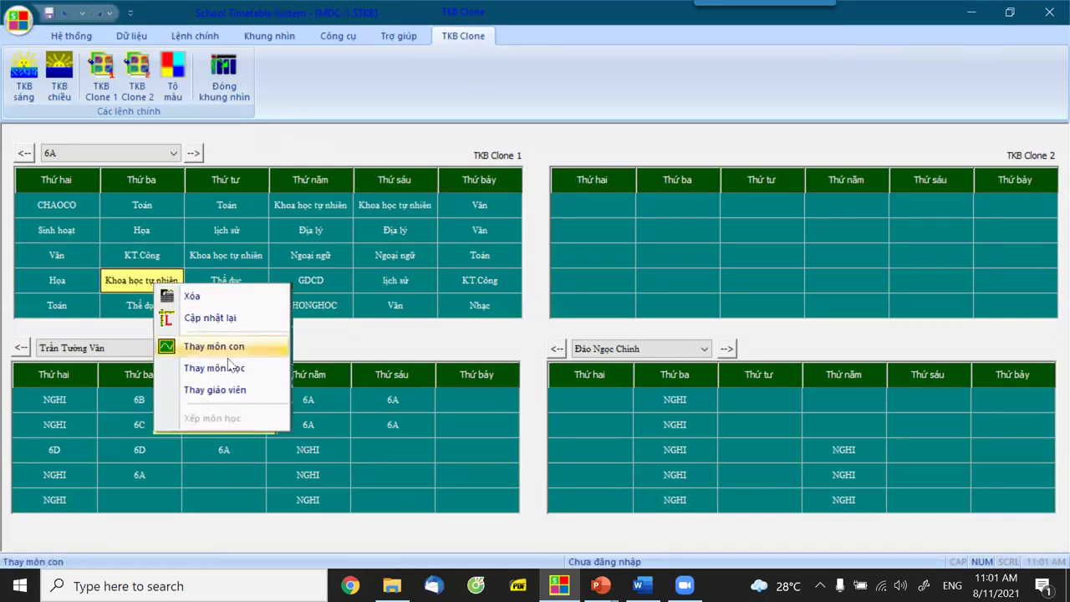
click(240, 390)
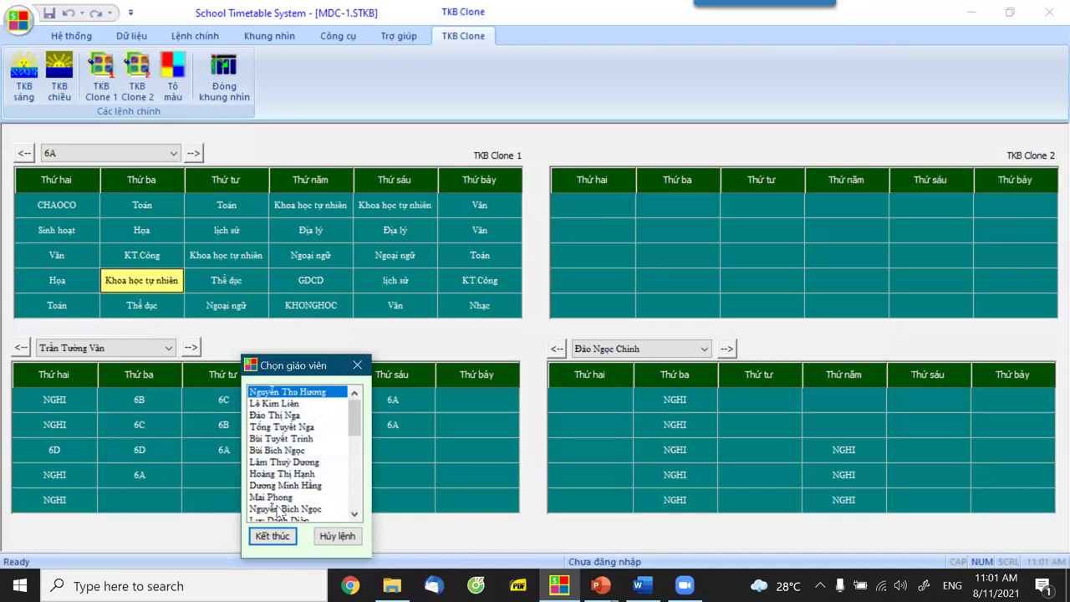
click(272, 536)
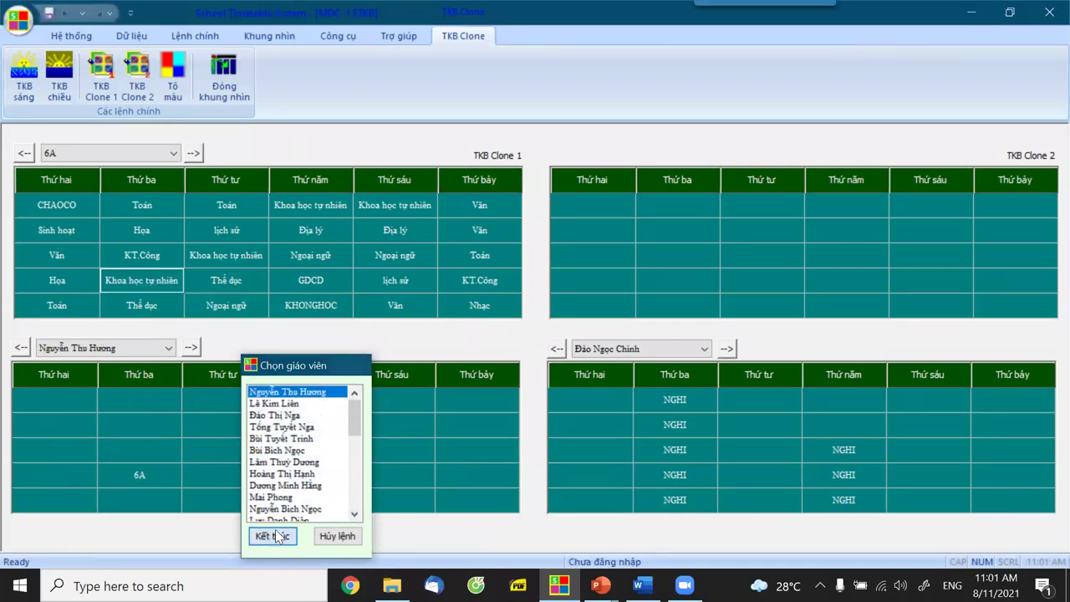
right_click(241, 257)
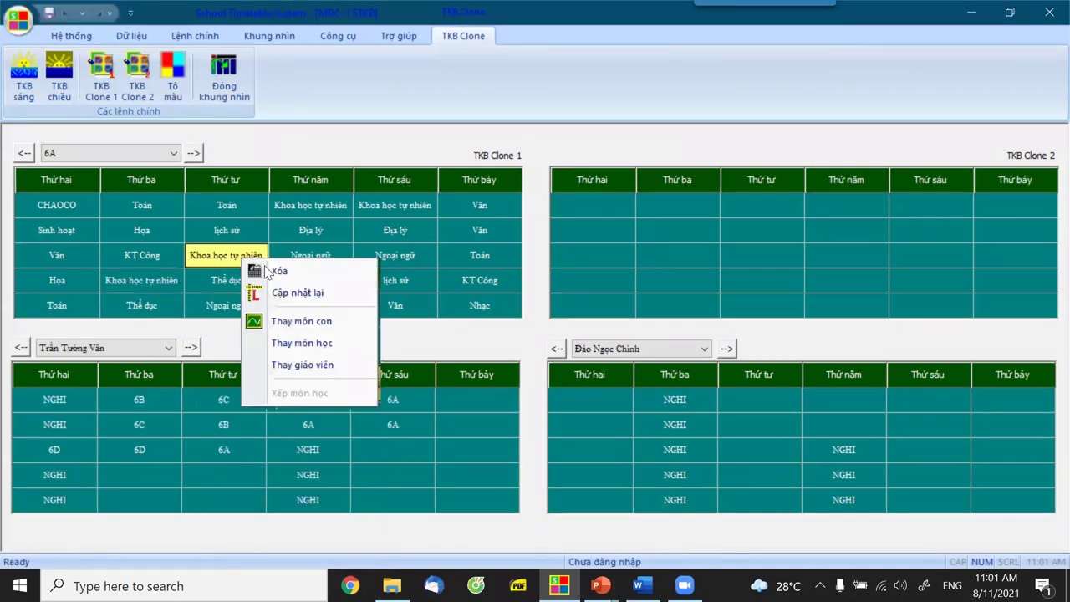
click(309, 365)
click(355, 391)
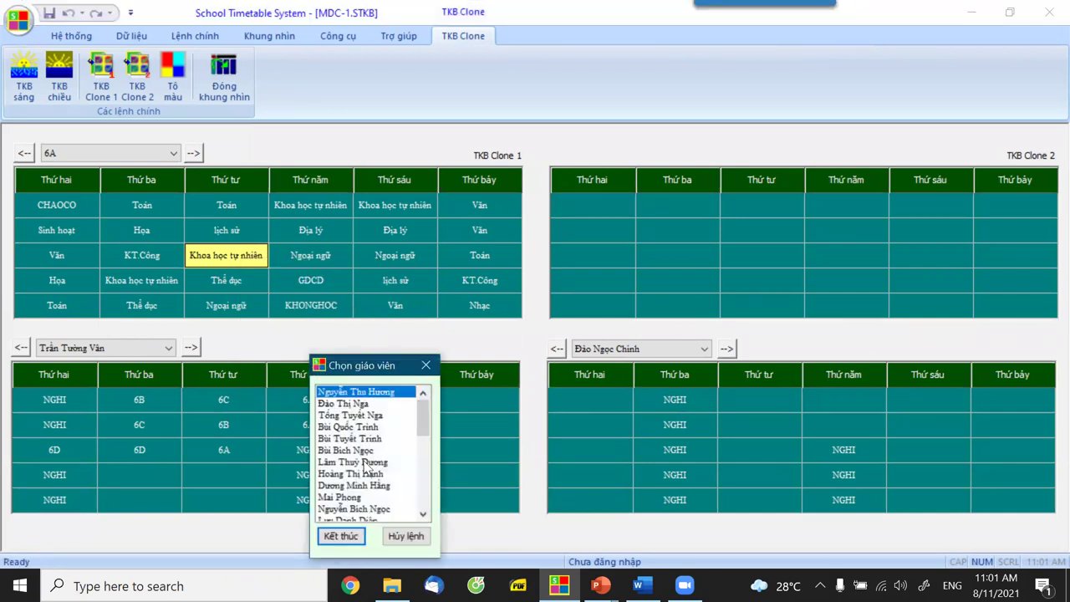
click(352, 538)
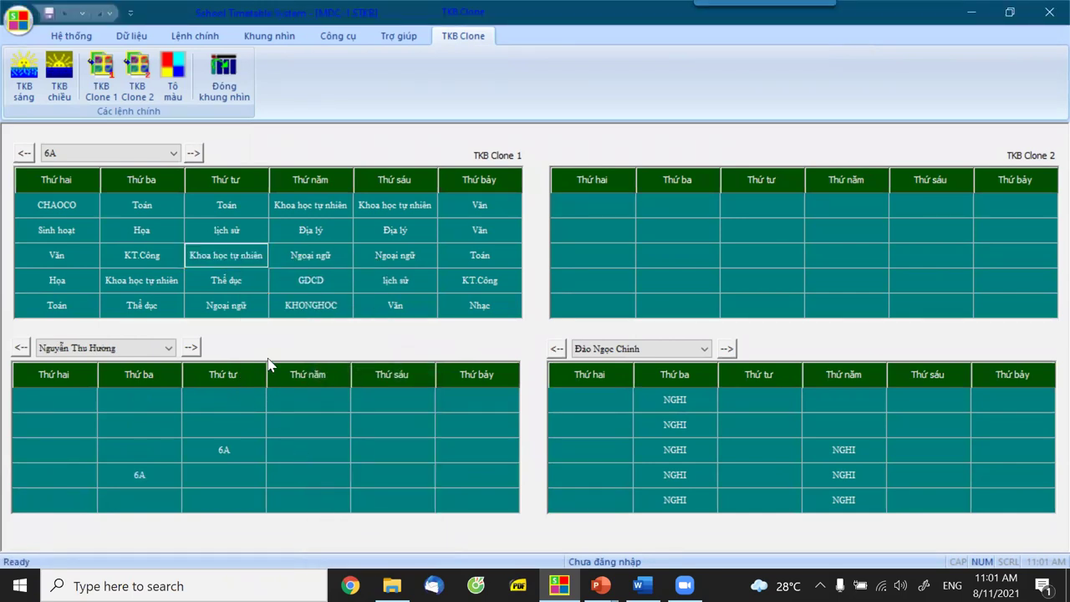
Reassign the Thursday and Friday Khoa học tự nhiên periods to the same teacher, then inspect Thursday's Ngoại ngữ period.
right_click(315, 212)
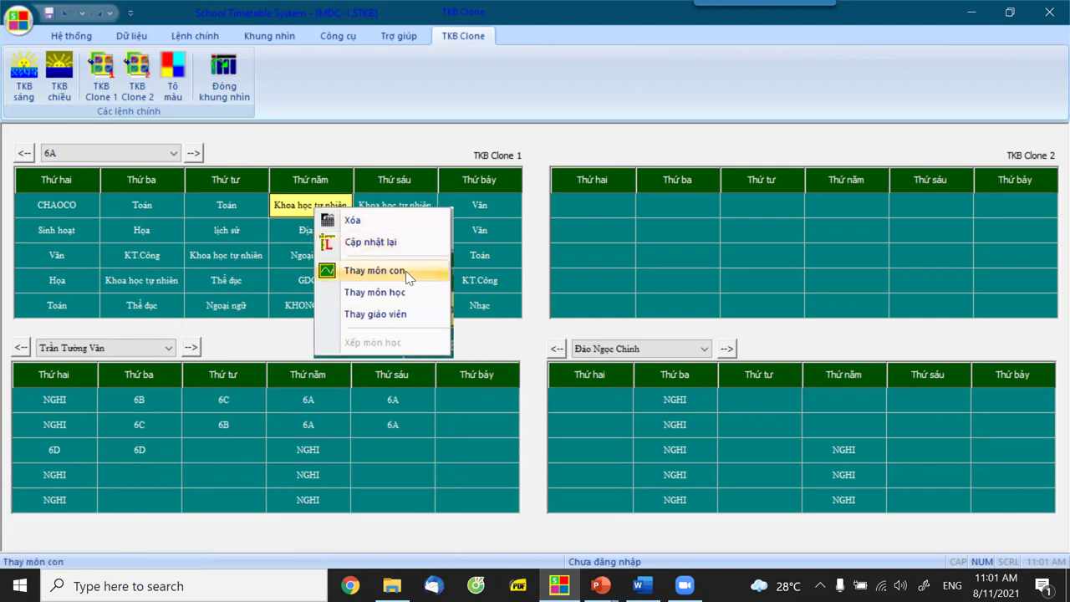
click(402, 314)
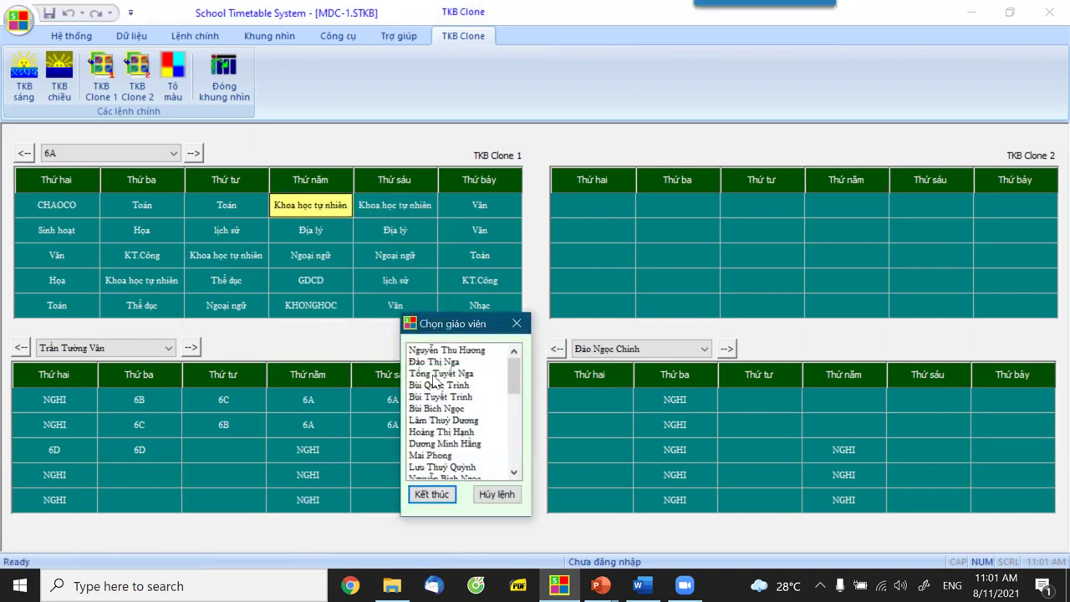
click(460, 361)
click(465, 351)
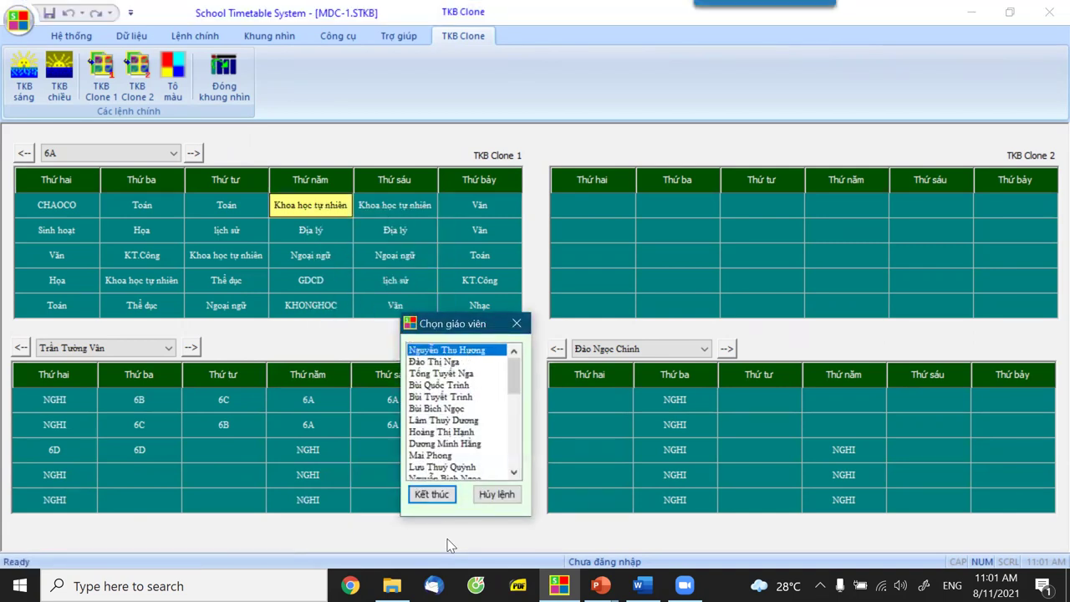
click(433, 494)
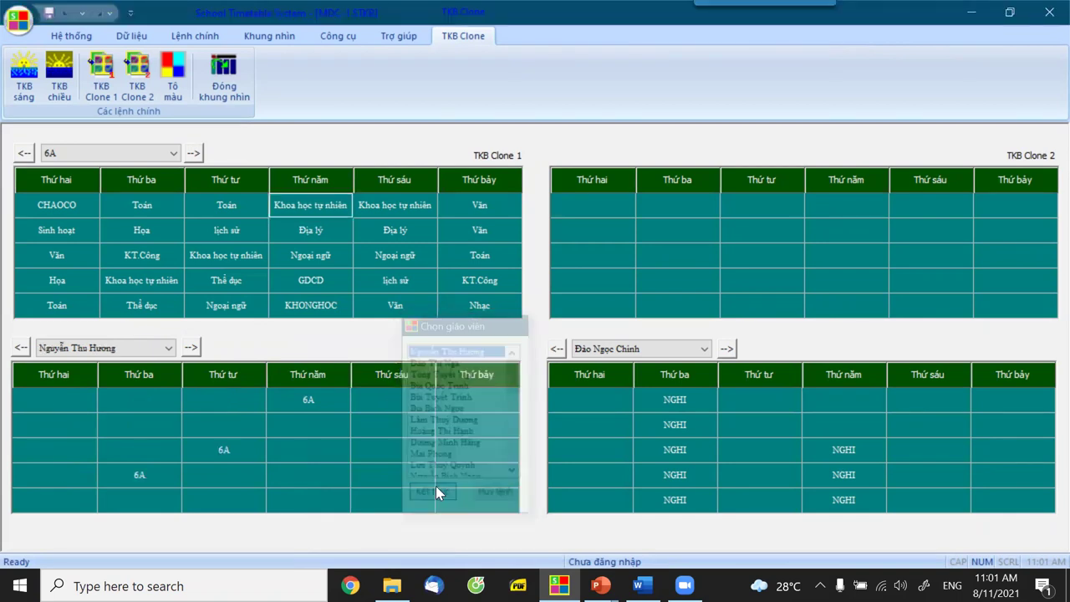
right_click(382, 208)
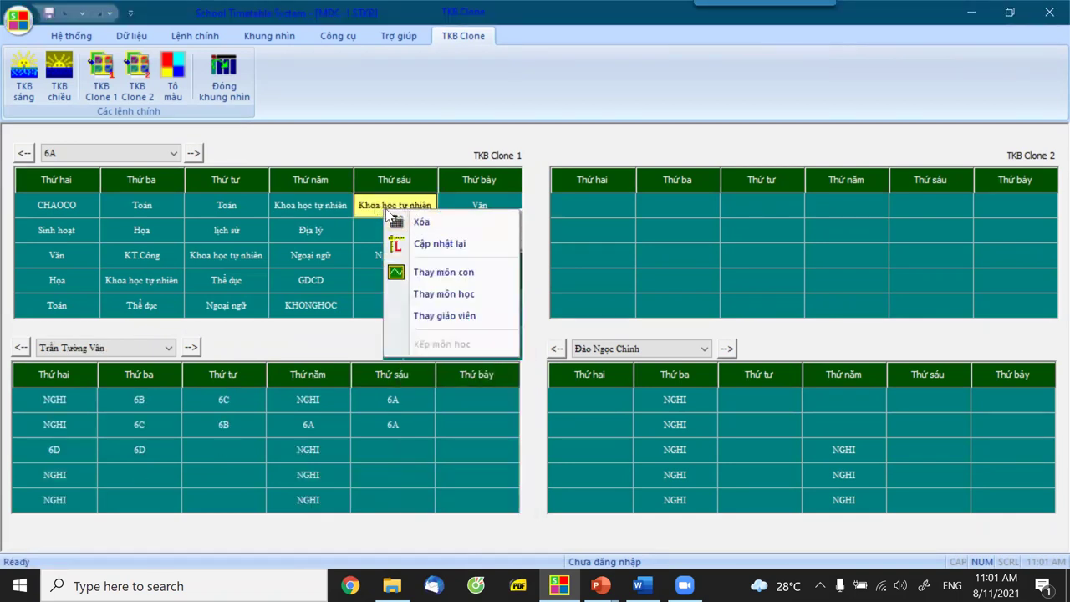
click(460, 317)
click(512, 366)
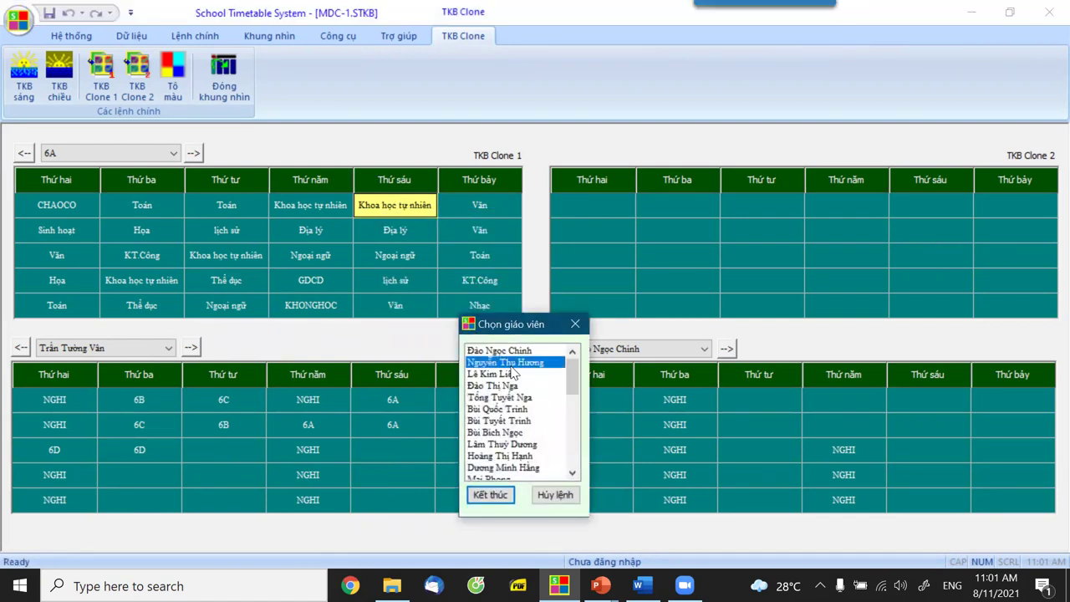
click(491, 495)
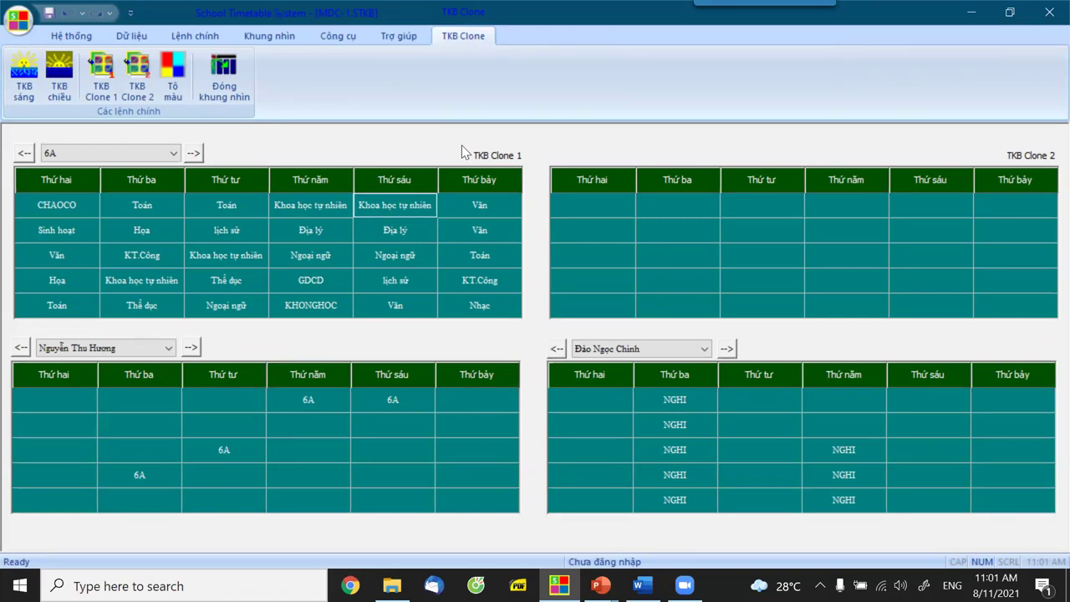
click(301, 253)
right_click(301, 254)
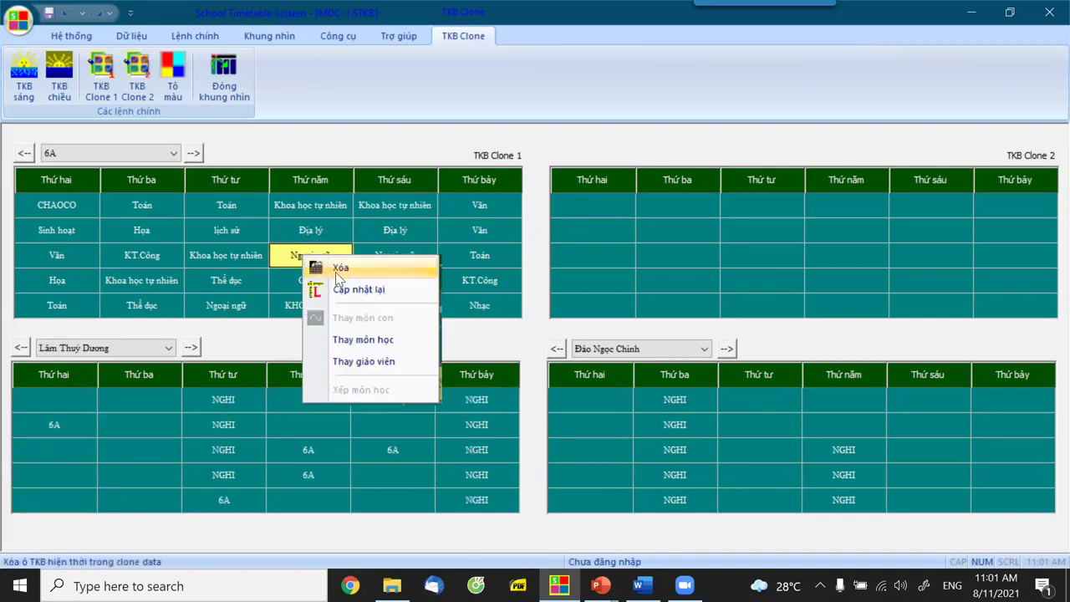